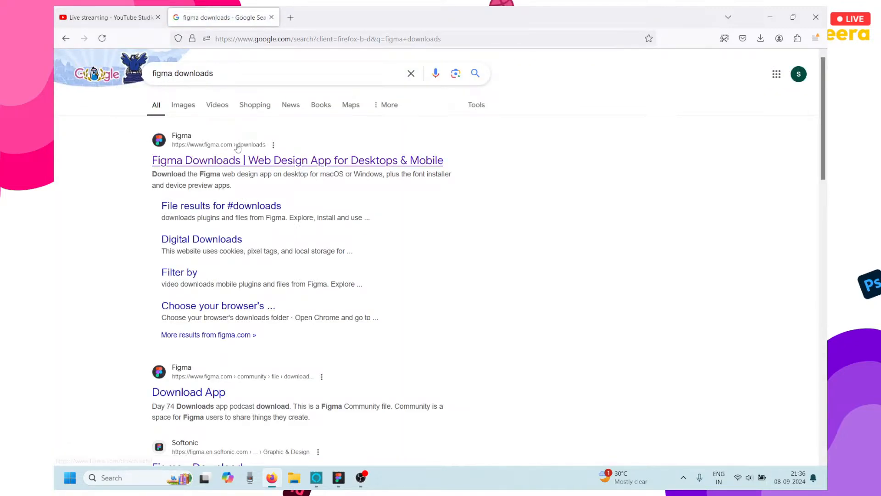
- Open the Figma Downloads page from the search results and bookmark it in the Bookmarks Toolbar
{"action": "left_click", "coordinate": [239, 160]}
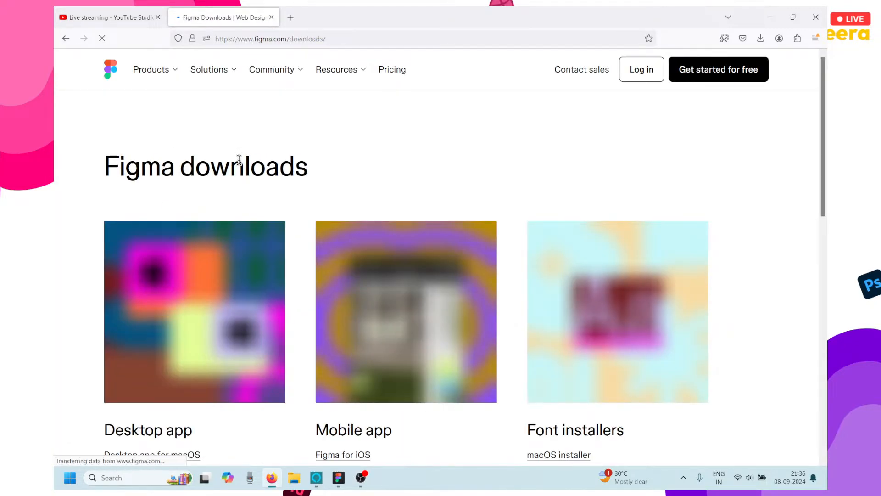
{"action": "key", "text": "ctrl+d"}
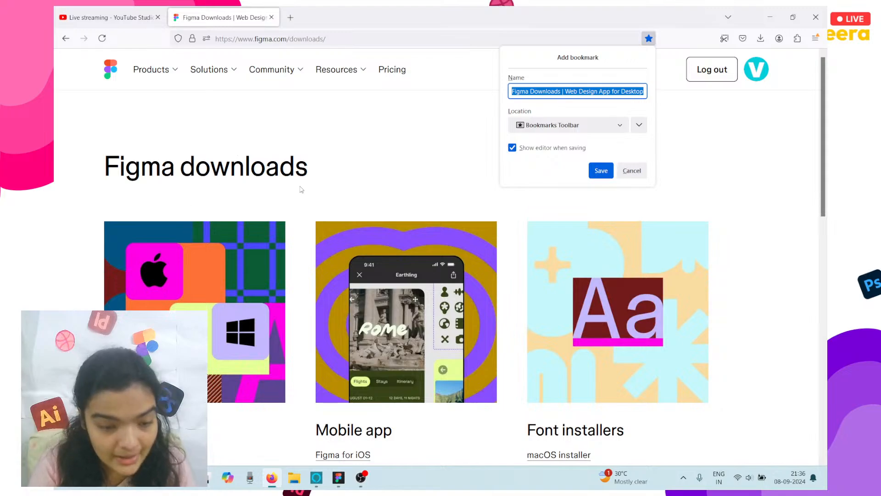
{"action": "key", "text": "Return"}
{"action": "scroll", "coordinate": [305, 191], "scroll_direction": "down", "scroll_amount": 3}
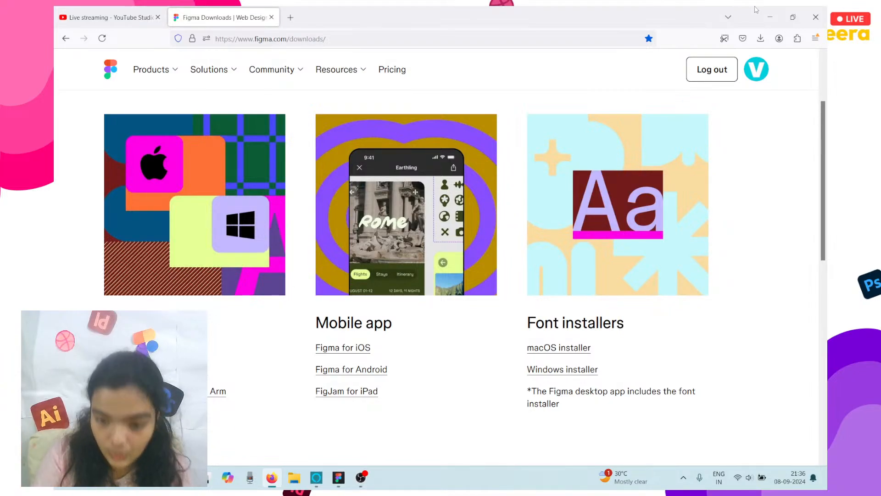
- Switch to the Figma desktop app and create a new design file from the Drafts overview
{"action": "left_click", "coordinate": [769, 17]}
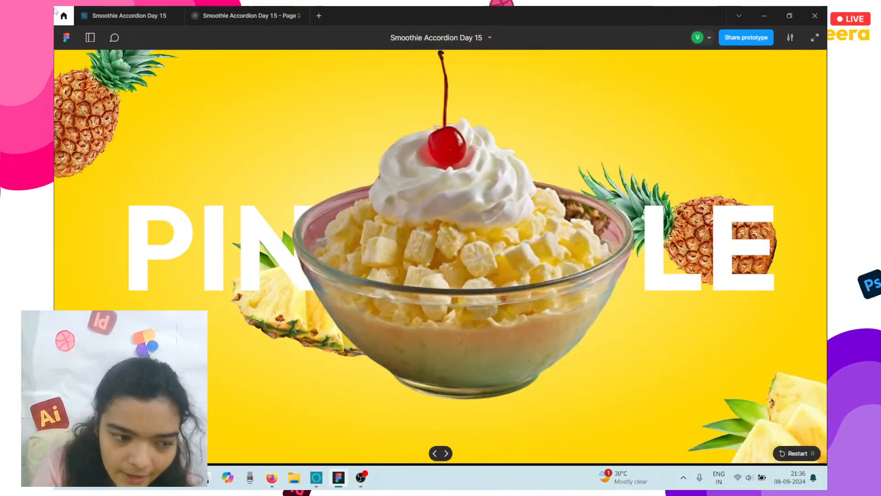
{"action": "left_click", "coordinate": [64, 15]}
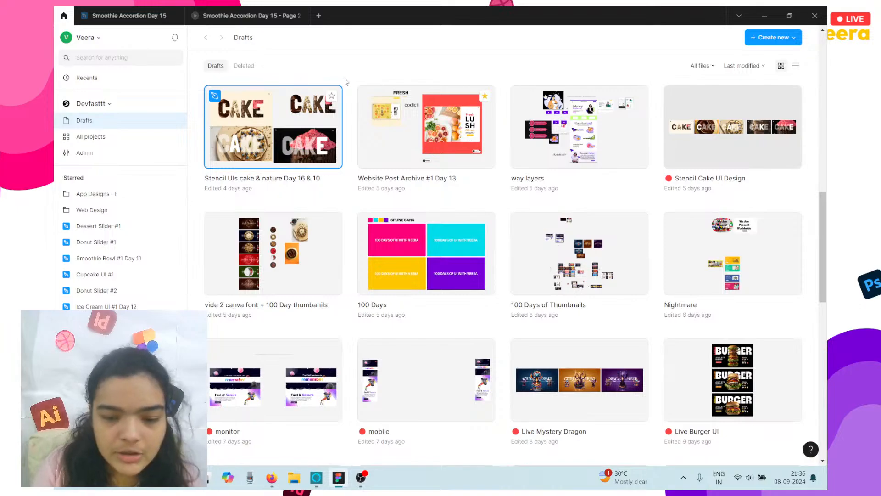
{"action": "scroll", "coordinate": [347, 89], "scroll_direction": "up", "scroll_amount": 5}
{"action": "scroll", "coordinate": [348, 88], "scroll_direction": "up", "scroll_amount": 8}
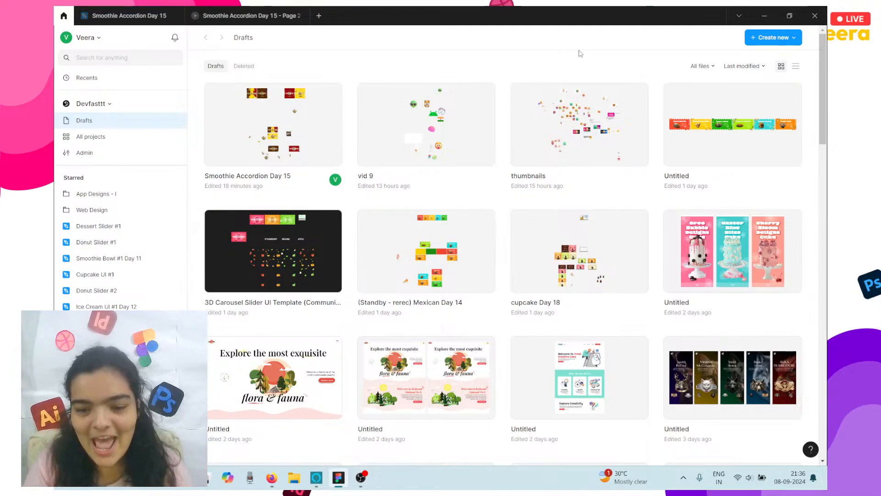
{"action": "left_click", "coordinate": [769, 38]}
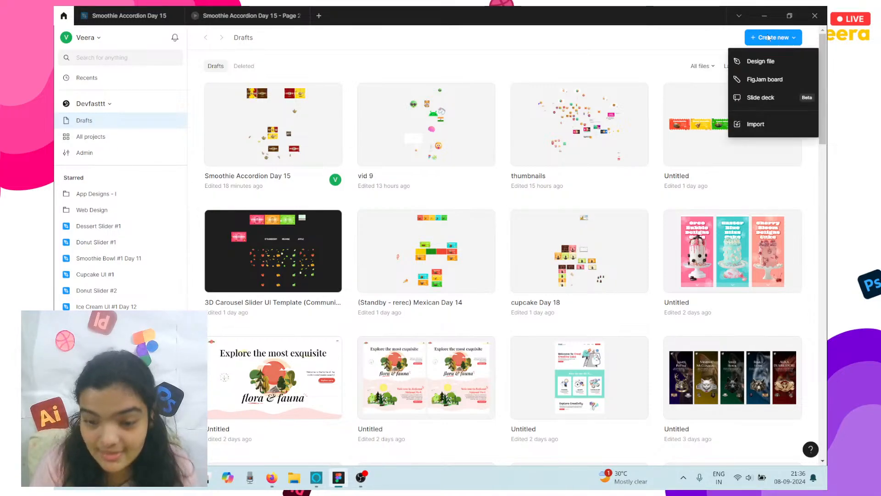
{"action": "left_click", "coordinate": [757, 62]}
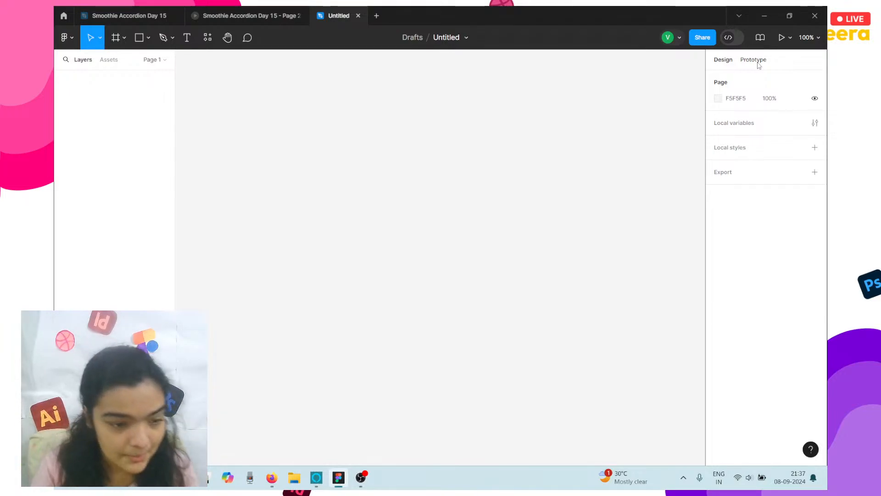
- Add a frame sized 1920 × 1080 to the empty canvas and move it to about X -130, Y -261
{"action": "left_click", "coordinate": [115, 38]}
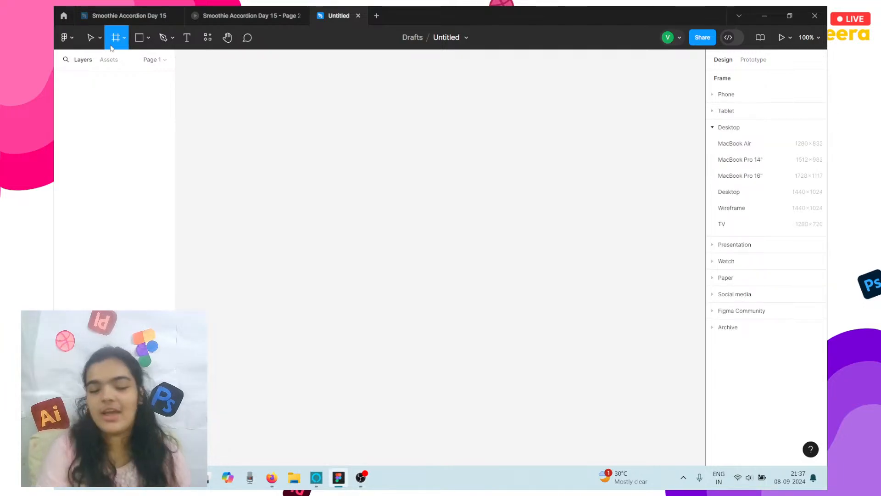
{"action": "left_click", "coordinate": [446, 241]}
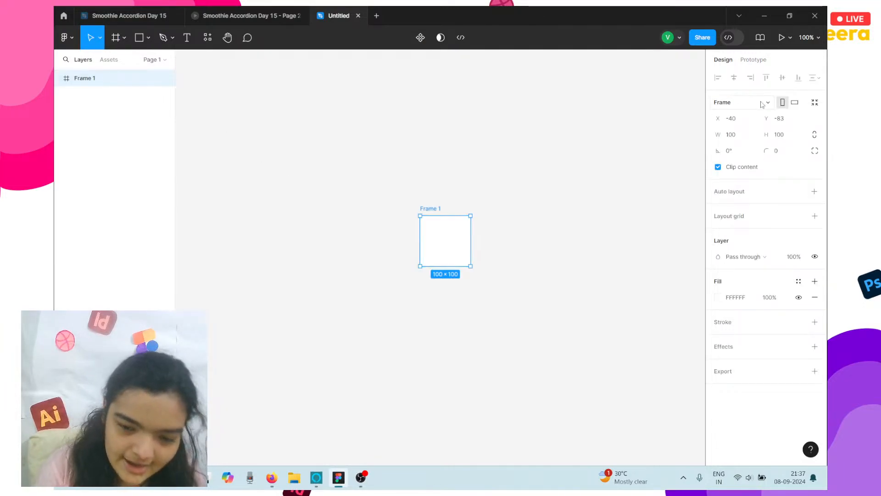
{"action": "left_click", "coordinate": [740, 140]}
{"action": "double_click", "coordinate": [740, 140]}
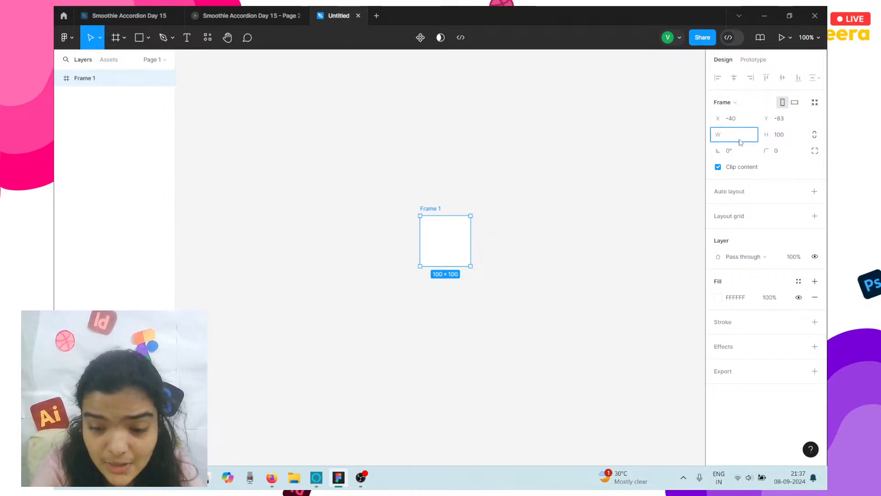
{"action": "type", "text": "1920"}
{"action": "left_click", "coordinate": [775, 138]}
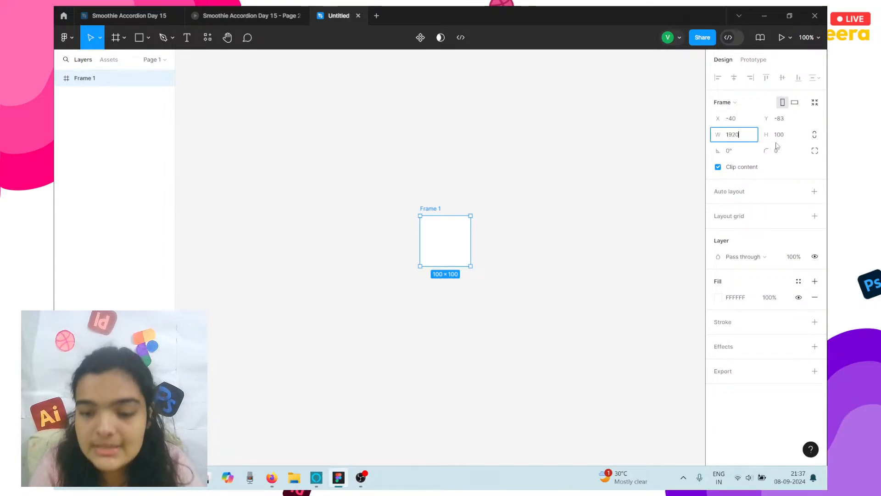
{"action": "type", "text": "1080"}
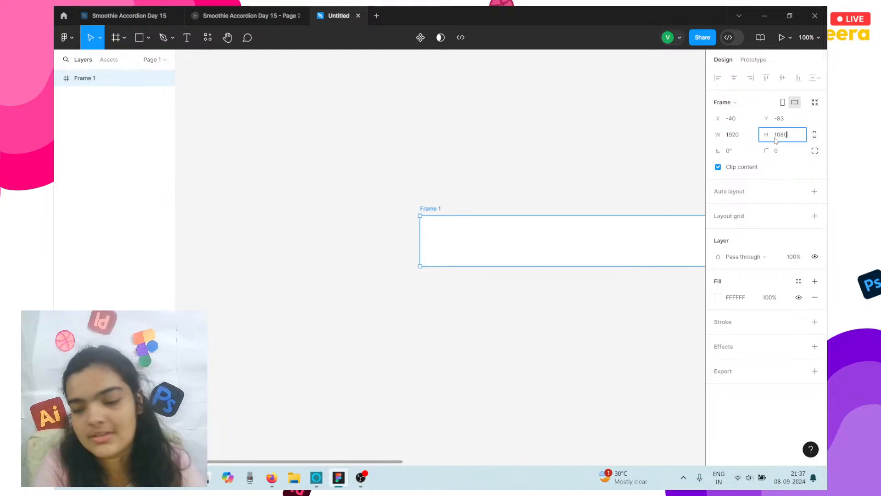
{"action": "key", "text": "Return"}
{"action": "key", "text": "shift+1"}
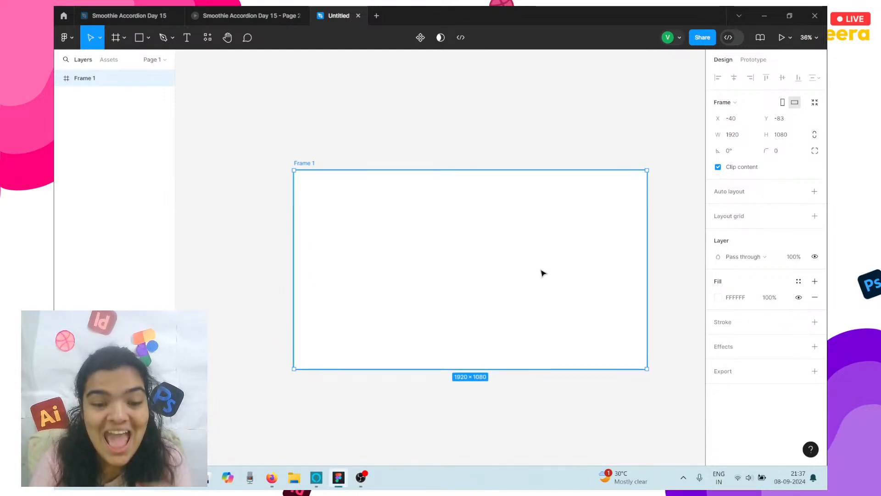
{"action": "left_click_drag", "start_coordinate": [543, 272], "coordinate": [525, 238]}
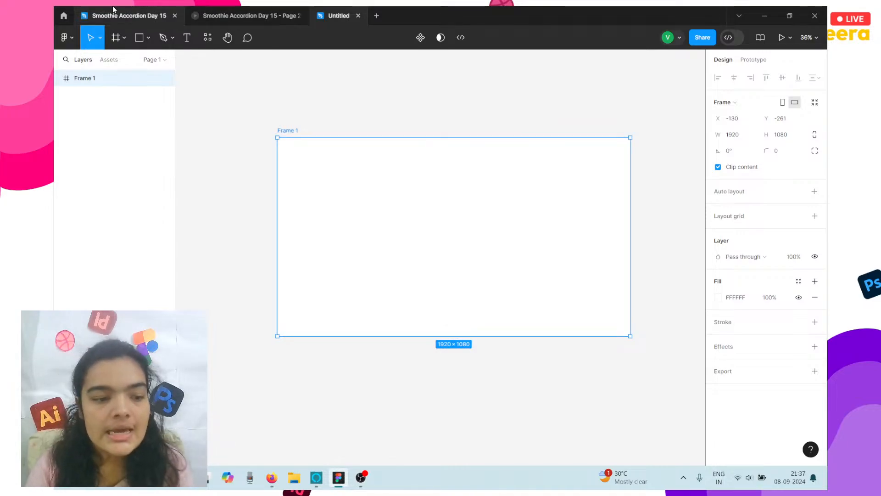
- Draw a rectangle from the frame's top-left corner, stretched to the full 1080 height, and set its width to 640
{"action": "left_click", "coordinate": [243, 16]}
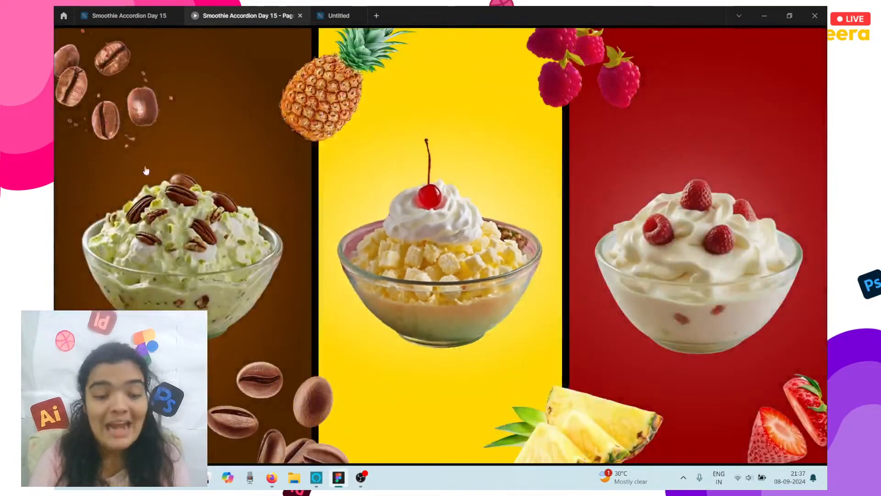
{"action": "left_click", "coordinate": [321, 14]}
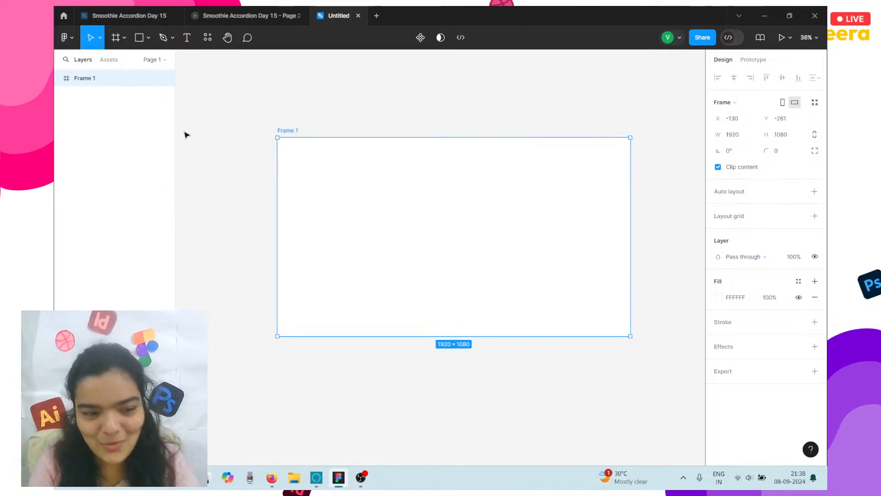
{"action": "left_click", "coordinate": [139, 37]}
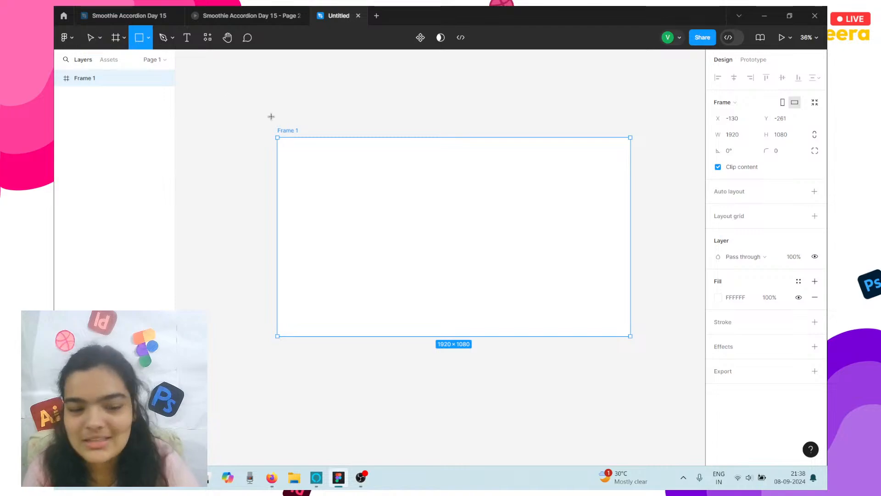
{"action": "left_click_drag", "start_coordinate": [277, 138], "coordinate": [423, 316]}
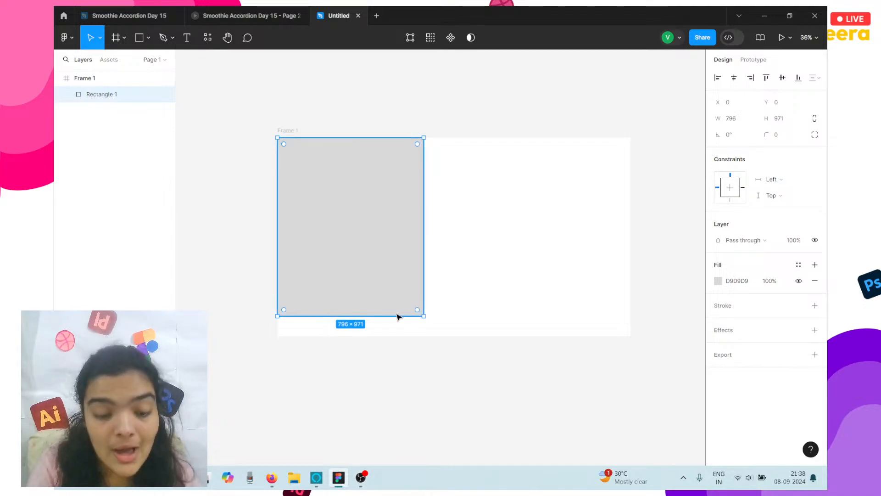
{"action": "left_click_drag", "start_coordinate": [382, 315], "coordinate": [382, 336]}
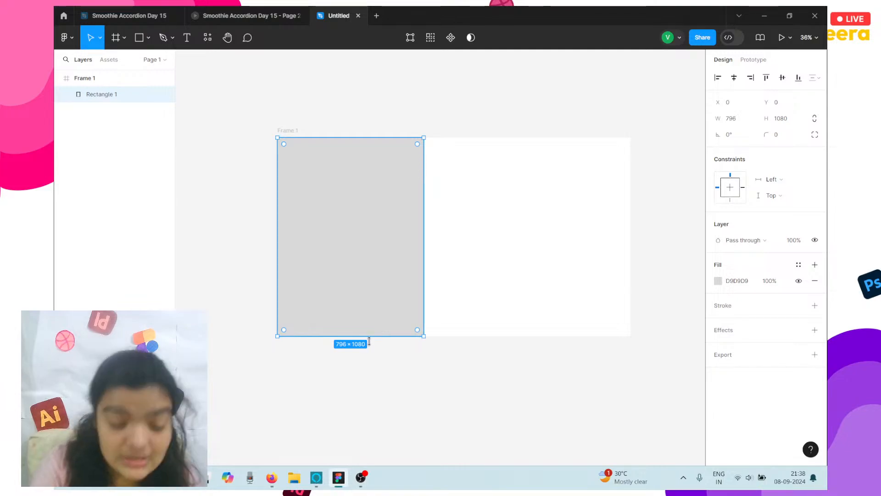
{"action": "left_click", "coordinate": [737, 121]}
{"action": "type", "text": "640"}
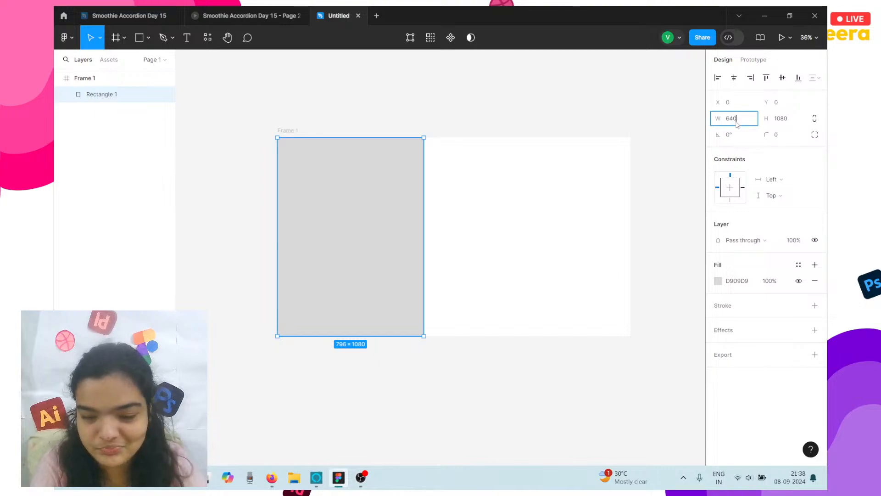
{"action": "key", "text": "Return"}
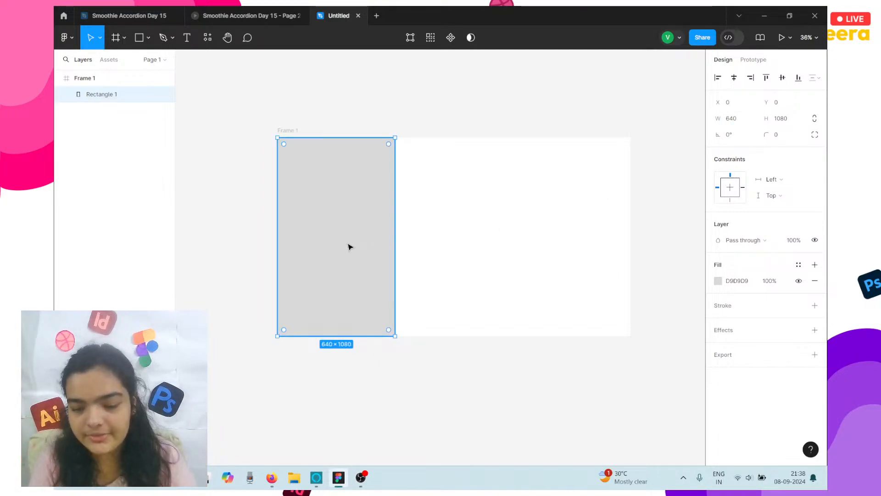
- Set the rectangle's fill colour to brown
{"action": "left_click", "coordinate": [718, 281]}
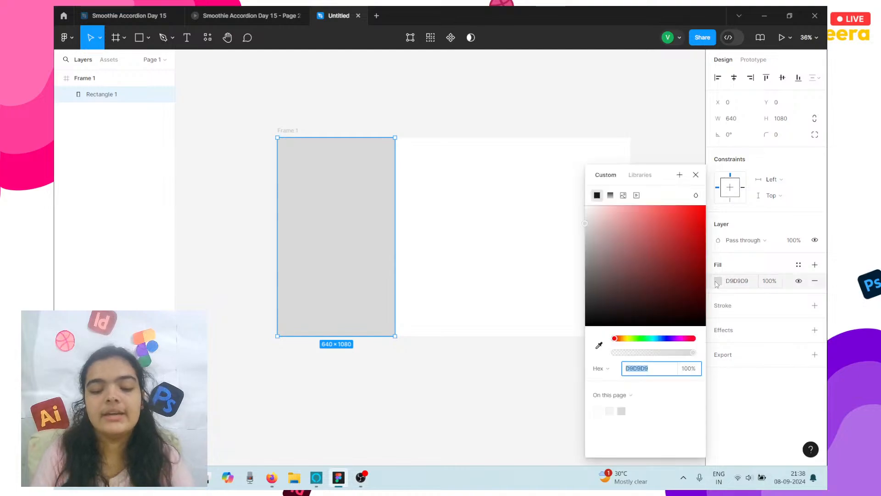
{"action": "left_click_drag", "start_coordinate": [702, 291], "coordinate": [705, 297]}
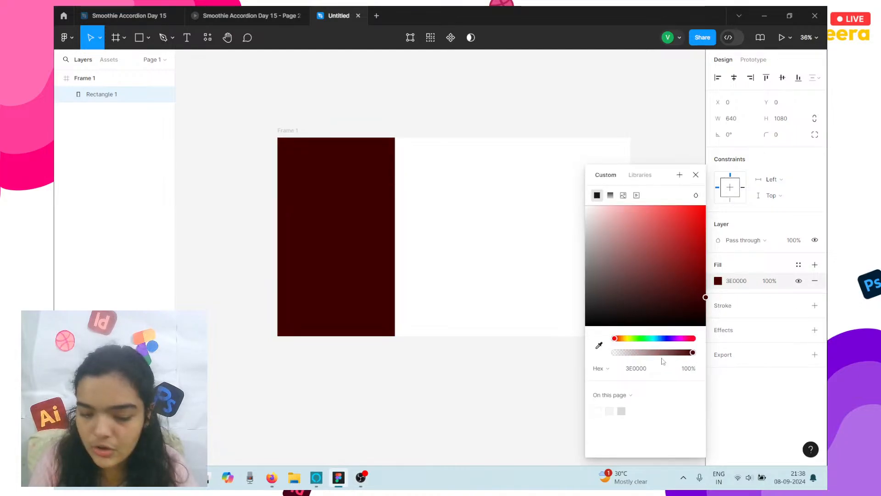
{"action": "left_click", "coordinate": [650, 368]}
{"action": "type", "text": "bor"}
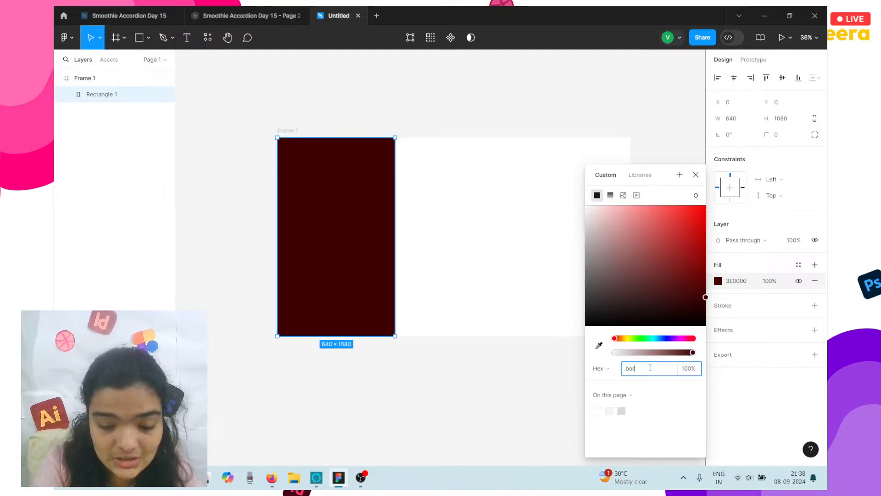
{"action": "type", "text": "own"}
{"action": "key", "text": "Return"}
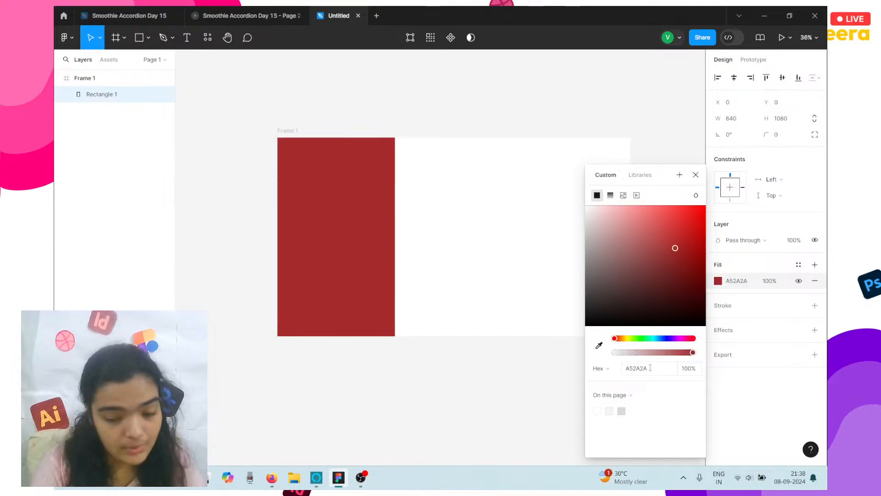
{"action": "left_click", "coordinate": [424, 318]}
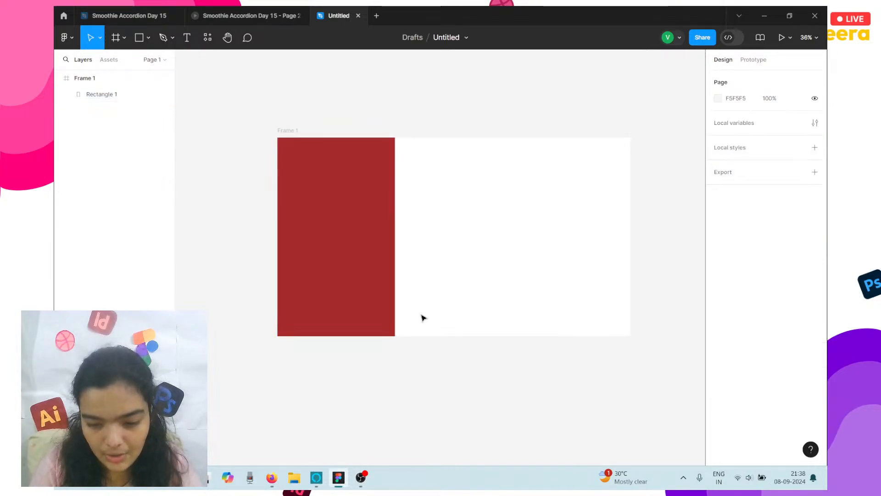
- Duplicate the brown rectangle and place the copy directly to its right at X 640, Y 0
{"action": "left_click", "coordinate": [393, 299]}
{"action": "key", "text": "ctrl+d"}
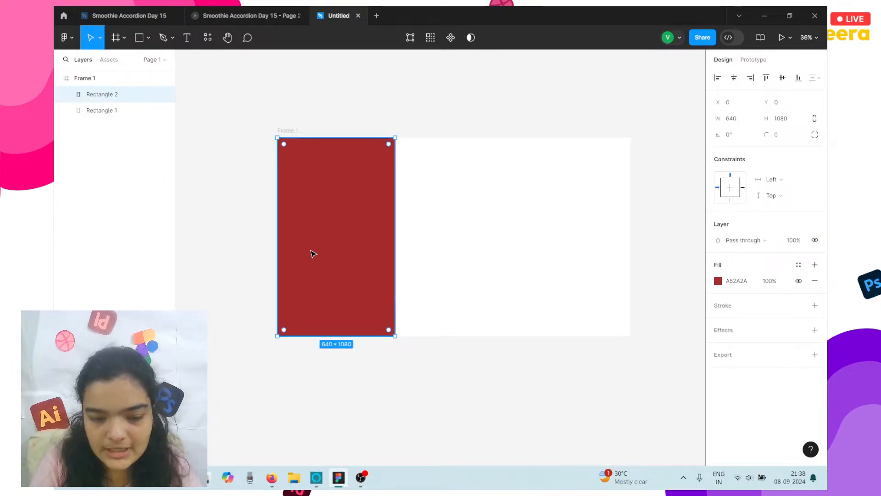
{"action": "left_click_drag", "start_coordinate": [310, 254], "coordinate": [429, 248]}
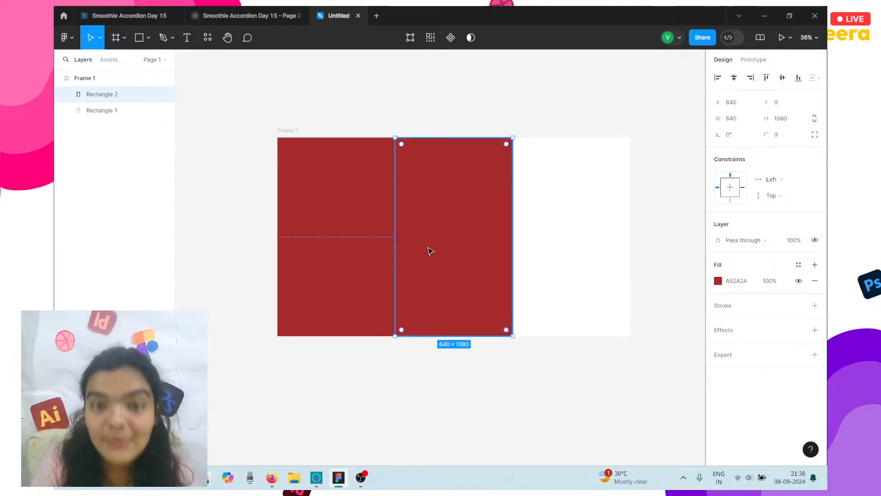
- Set the fill colour of the middle rectangle to yellow
{"action": "left_click", "coordinate": [737, 281]}
{"action": "type", "text": "ye"}
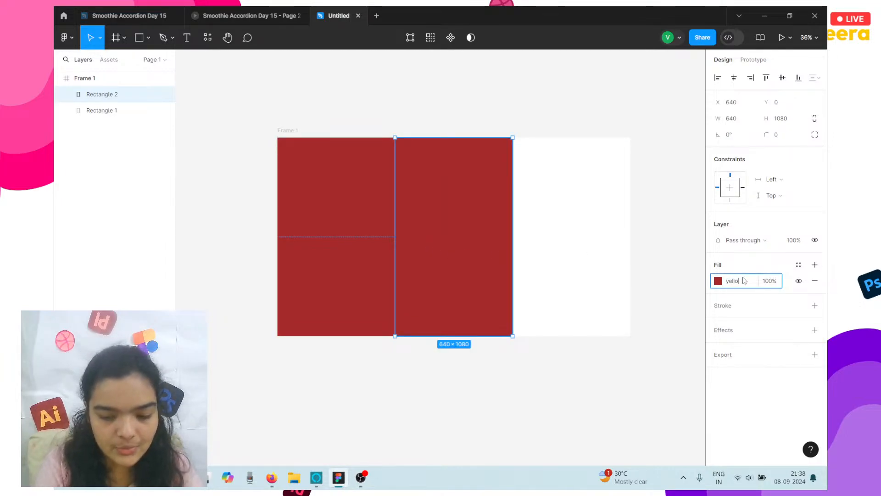
{"action": "type", "text": "llo"}
{"action": "key", "text": "Return"}
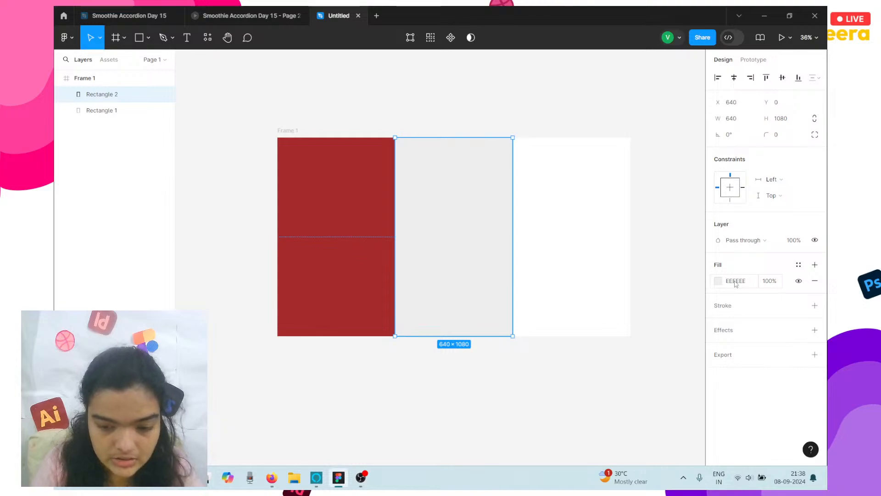
{"action": "left_click", "coordinate": [736, 283]}
{"action": "type", "text": "yellow"}
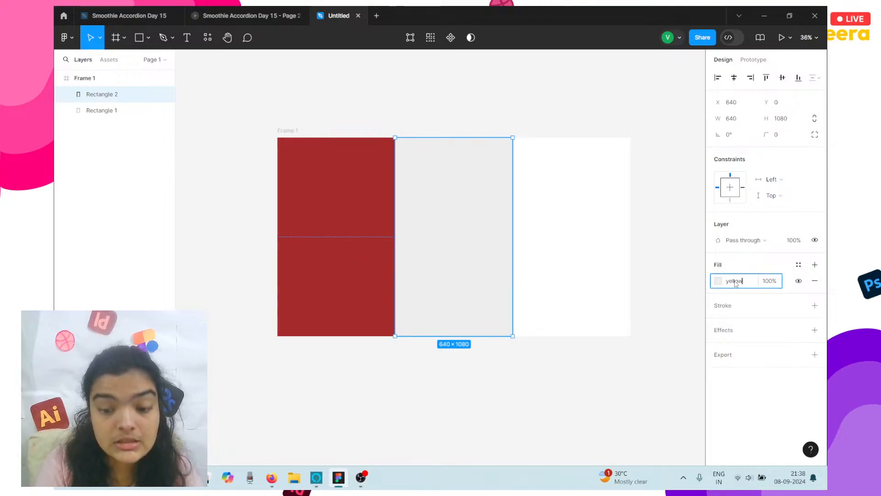
{"action": "key", "text": "Return"}
- Duplicate the yellow rectangle into the frame's right third at X 1280 and fill the copy with red
{"action": "left_click_drag", "start_coordinate": [467, 289], "coordinate": [584, 287]}
{"action": "left_click", "coordinate": [745, 282]}
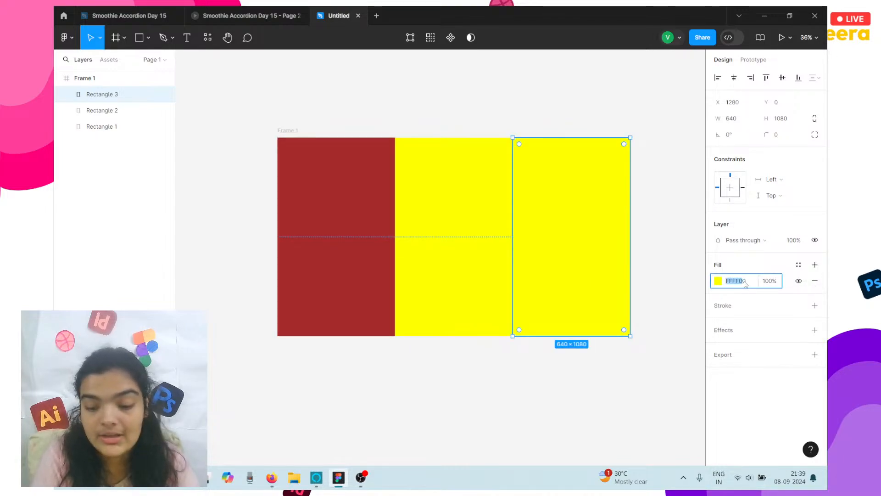
{"action": "type", "text": "red"}
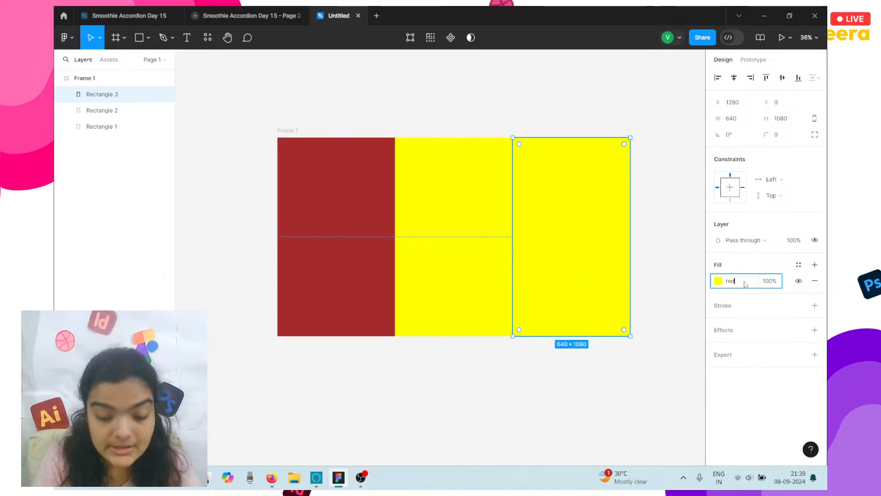
{"action": "key", "text": "Return"}
{"action": "left_click", "coordinate": [495, 391]}
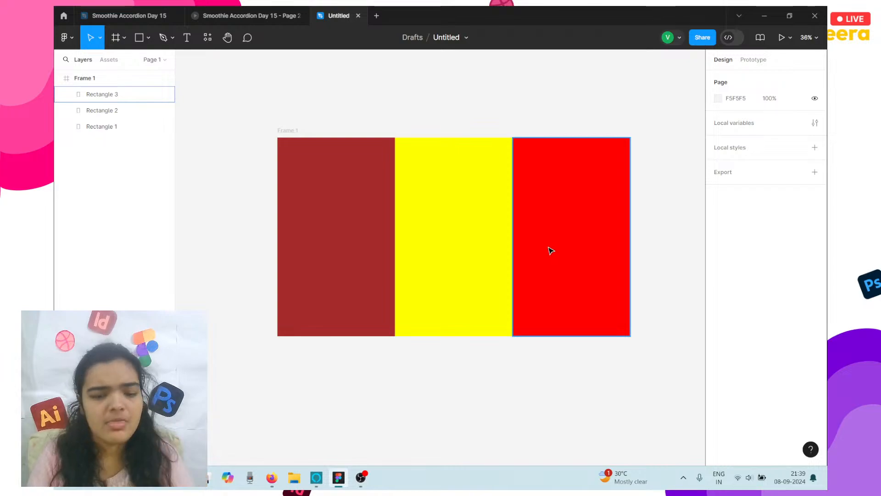
- Review the finished Smoothie Accordion Day 15 prototype as a reference and return to the Untitled design
{"action": "scroll", "coordinate": [552, 250], "scroll_direction": "up", "scroll_amount": 1}
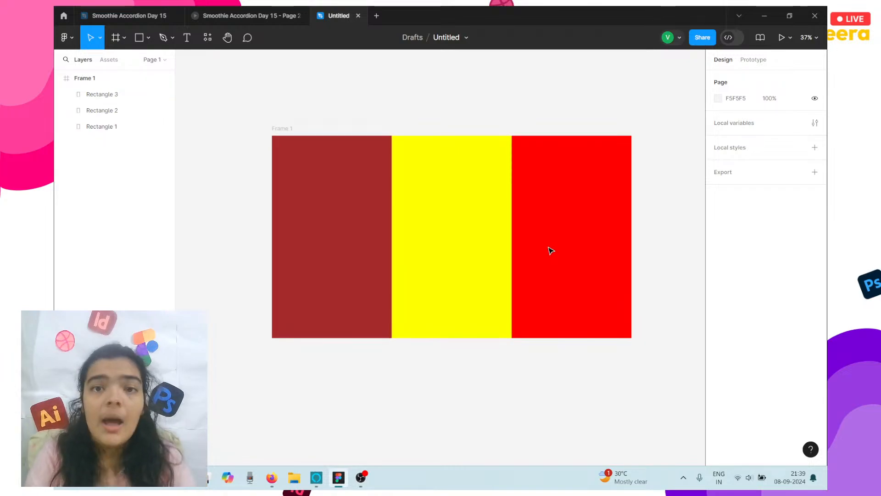
{"action": "left_click", "coordinate": [281, 15]}
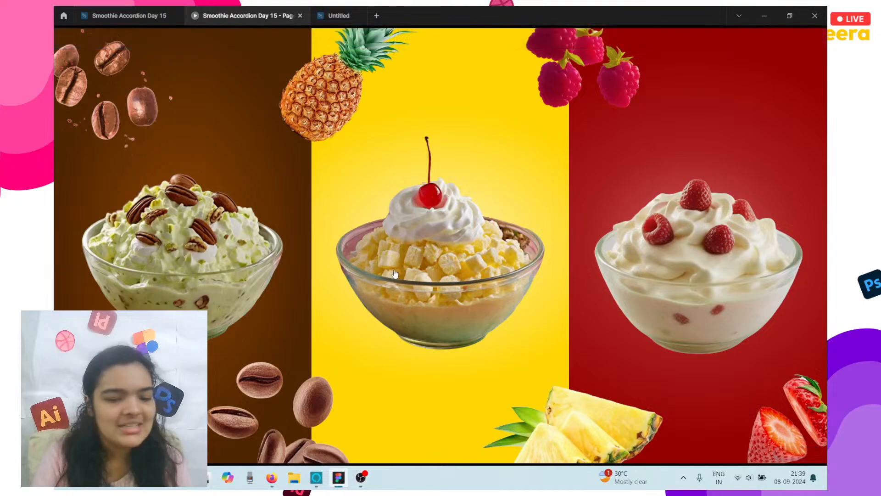
{"action": "left_click", "coordinate": [328, 9]}
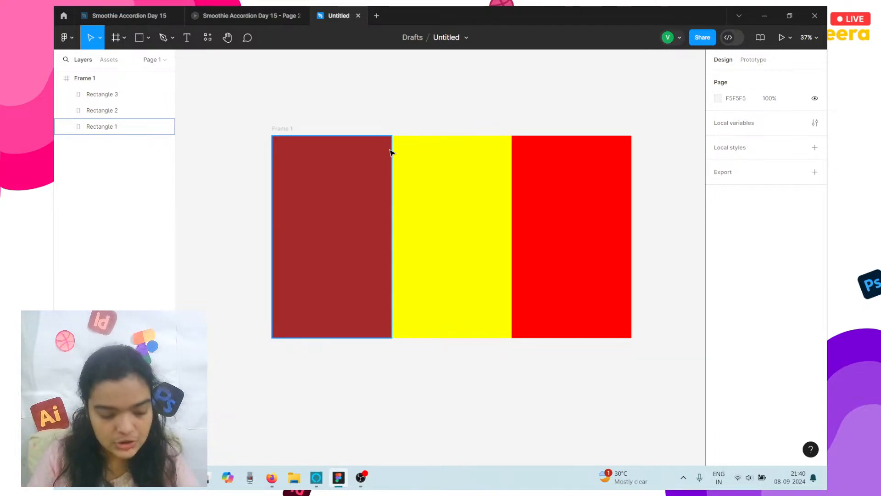
- Switch to File Explorer, open folder 15 inside STREAM on New Volume (E:), and shrink the window so the design stays visible
{"action": "left_click", "coordinate": [305, 442]}
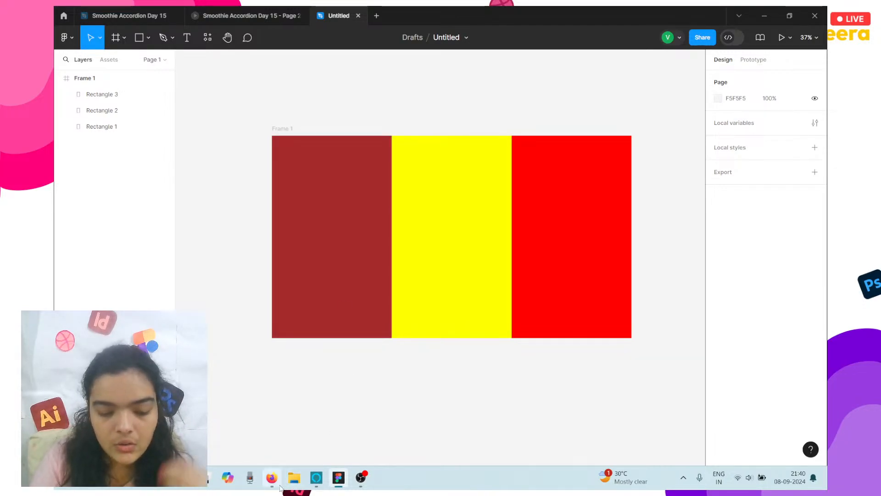
{"action": "left_click", "coordinate": [293, 478]}
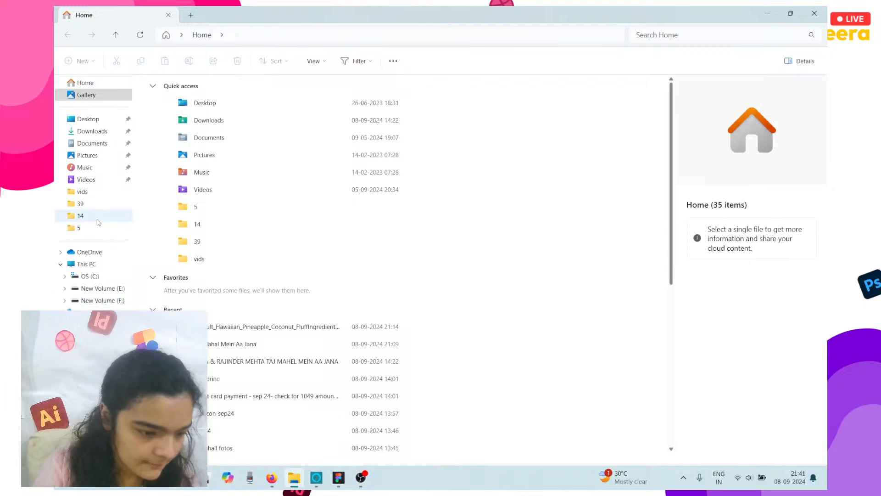
{"action": "left_click", "coordinate": [110, 214]}
{"action": "left_click", "coordinate": [320, 34]}
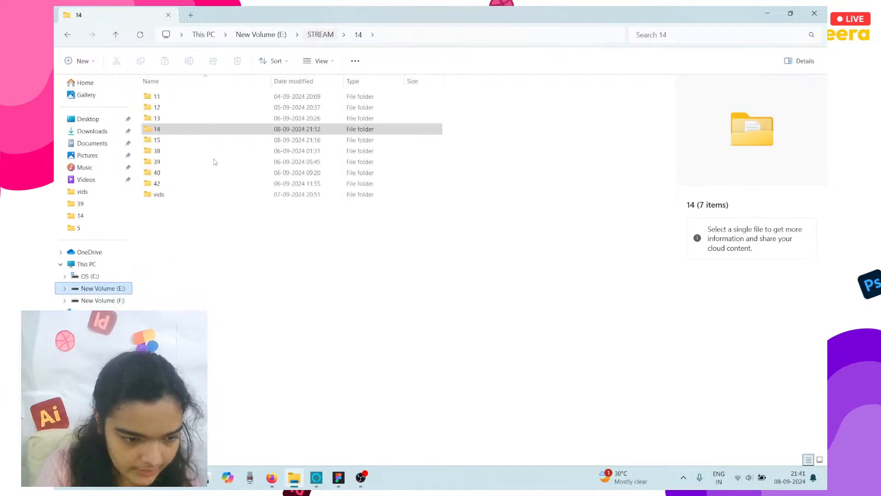
{"action": "double_click", "coordinate": [184, 141]}
{"action": "left_click_drag", "start_coordinate": [197, 94], "coordinate": [202, 88]}
{"action": "left_click", "coordinate": [787, 13]}
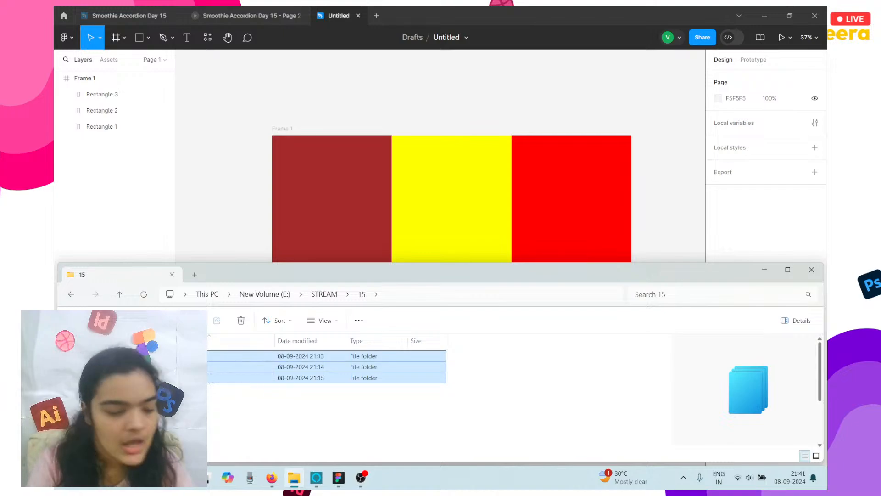
- Import the pistachio bowl and both coffee bean images from the subfolder of folder 15 onto the Figma canvas
{"action": "double_click", "coordinate": [239, 378]}
{"action": "left_click_drag", "start_coordinate": [368, 384], "coordinate": [202, 362]}
{"action": "left_click_drag", "start_coordinate": [216, 290], "coordinate": [236, 181]}
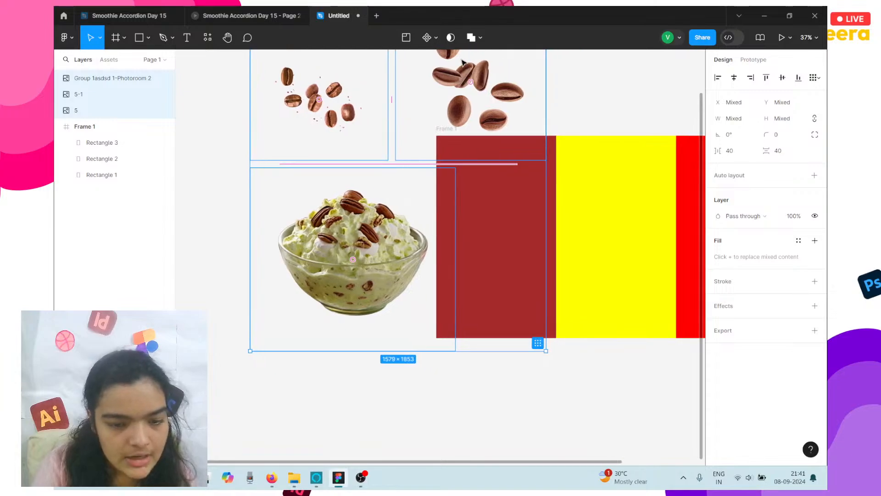
- Move the large coffee bean image 5-1 into the frame at about X -338, Y -392, over the brown panel's upper left corner
{"action": "left_click", "coordinate": [464, 64]}
{"action": "left_click_drag", "start_coordinate": [494, 99], "coordinate": [477, 152]}
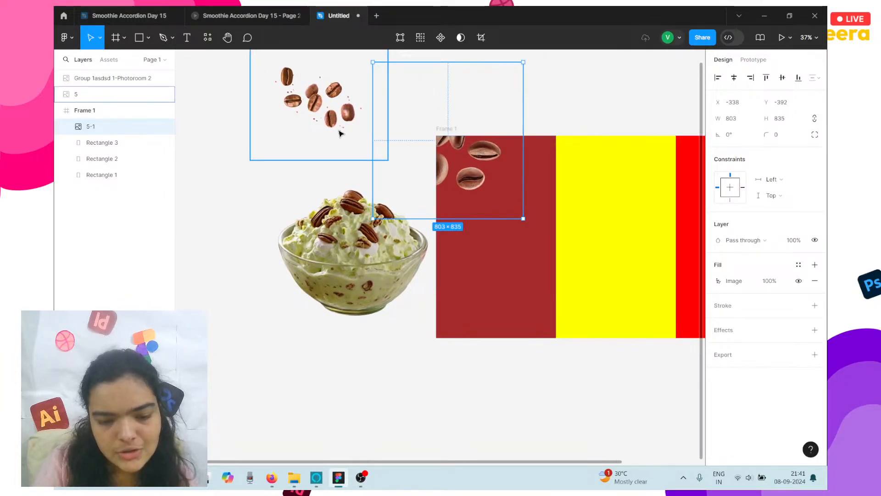
- Try the small coffee bean image at the brown panel's lower right corner, then return it to the empty canvas outside the frame
{"action": "left_click", "coordinate": [294, 100]}
{"action": "left_click_drag", "start_coordinate": [294, 100], "coordinate": [530, 327]}
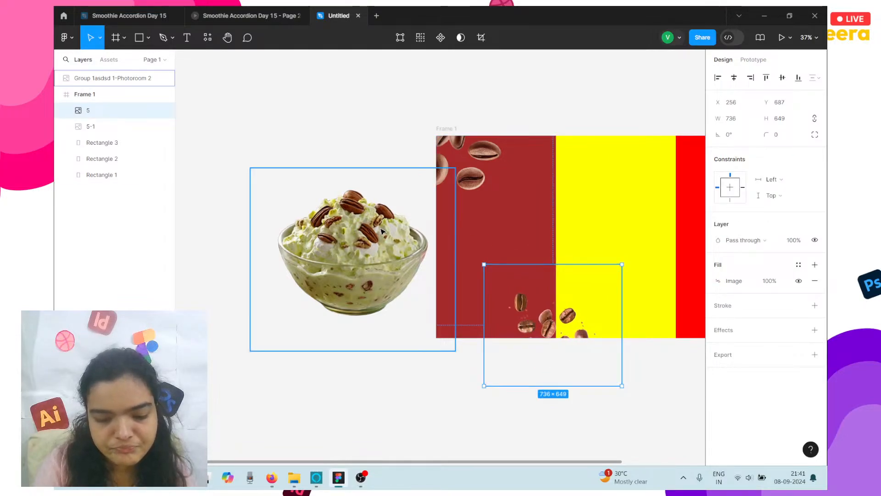
{"action": "left_click", "coordinate": [237, 10]}
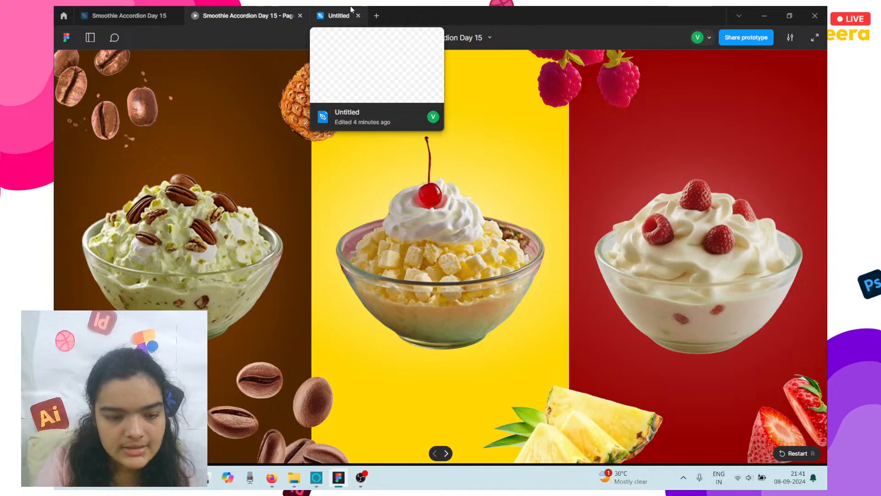
{"action": "left_click", "coordinate": [321, 16]}
{"action": "left_click_drag", "start_coordinate": [588, 268], "coordinate": [292, 276]}
- Duplicate the large coffee bean image and place the copy at the brown panel's lower right corner, about X 275, Y 540
{"action": "left_click", "coordinate": [454, 171]}
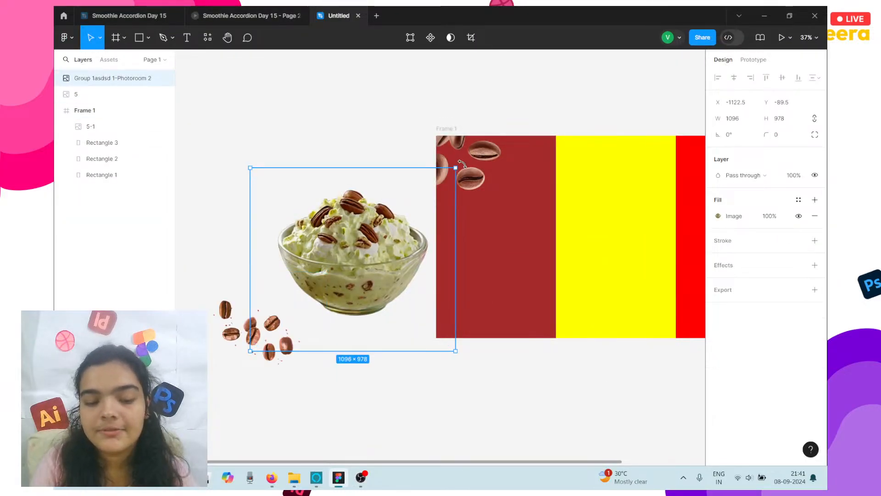
{"action": "left_click", "coordinate": [462, 164]}
{"action": "key", "text": "ctrl+d"}
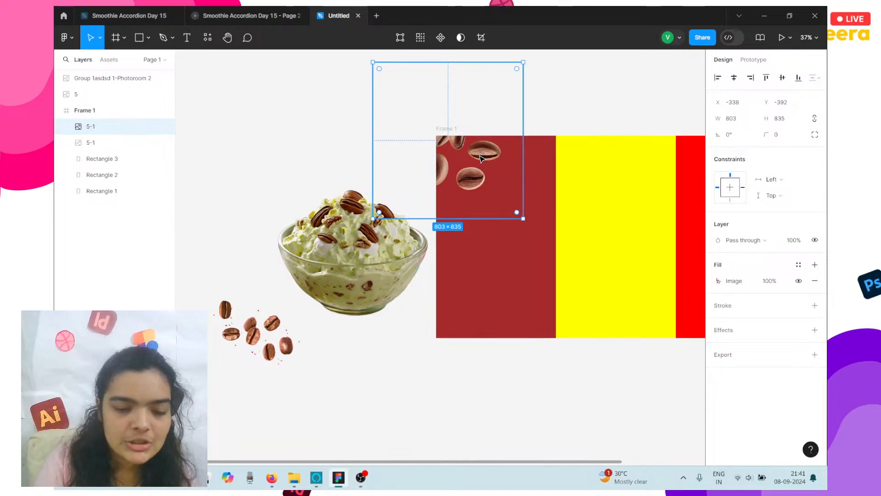
{"action": "left_click_drag", "start_coordinate": [482, 158], "coordinate": [570, 333]}
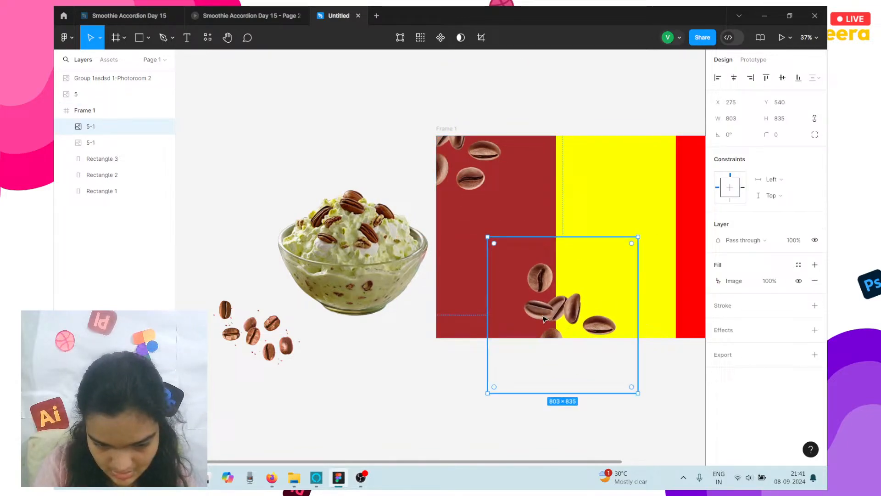
- Scale the pistachio bowl image down to about 611 × 545 and move it into the middle of the brown panel
{"action": "left_click", "coordinate": [328, 267]}
{"action": "left_click_drag", "start_coordinate": [352, 168], "coordinate": [511, 200]}
- Shrink the upper coffee bean image to about 727 × 755 and the lower copy to about 681 × 708
{"action": "left_click", "coordinate": [483, 180]}
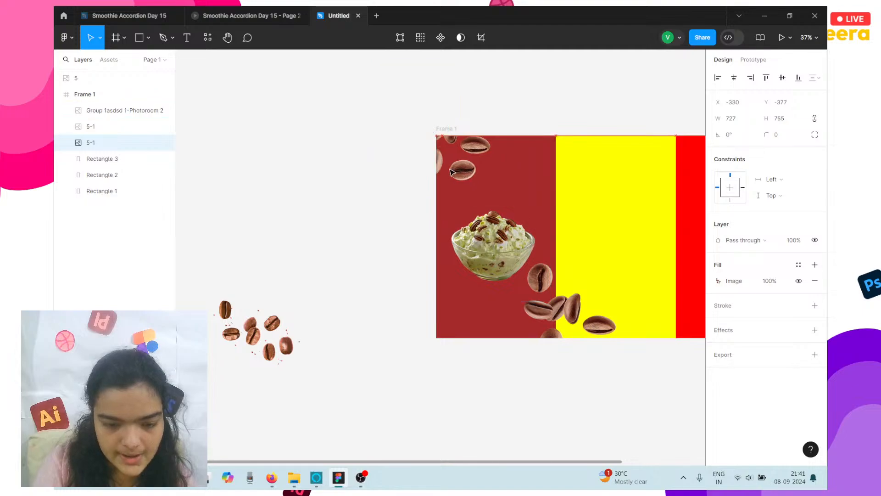
{"action": "left_click", "coordinate": [568, 339]}
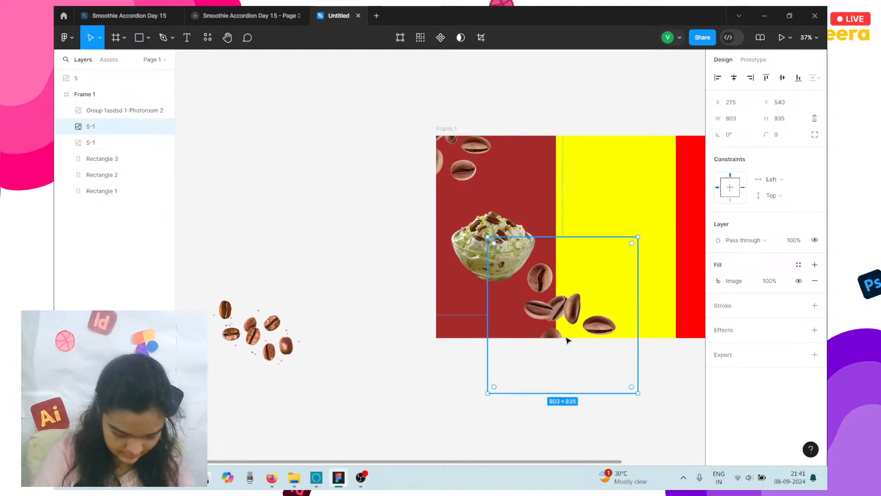
{"action": "left_click_drag", "start_coordinate": [565, 237], "coordinate": [575, 261]}
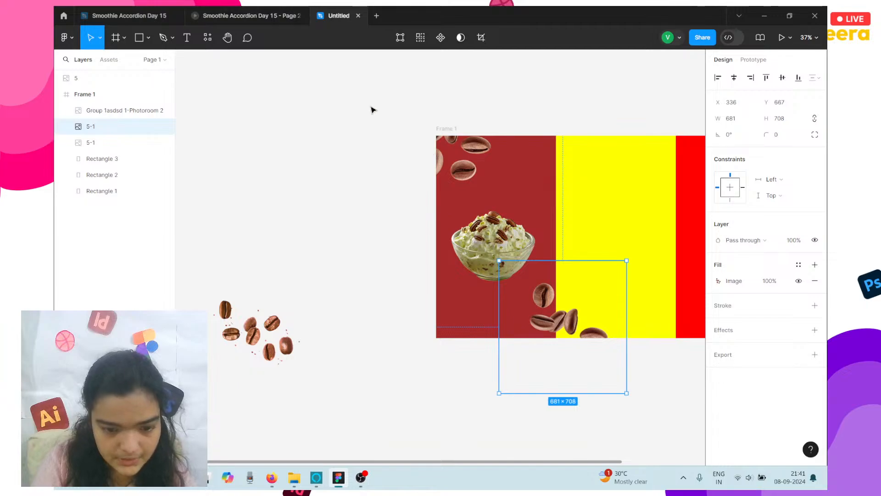
- Compare with the reference prototype and fit the bowl image to the brown panel's width at 640 × 571, placed at X 0, Y 293
{"action": "left_click", "coordinate": [480, 211]}
{"action": "left_click_drag", "start_coordinate": [486, 231], "coordinate": [491, 236]}
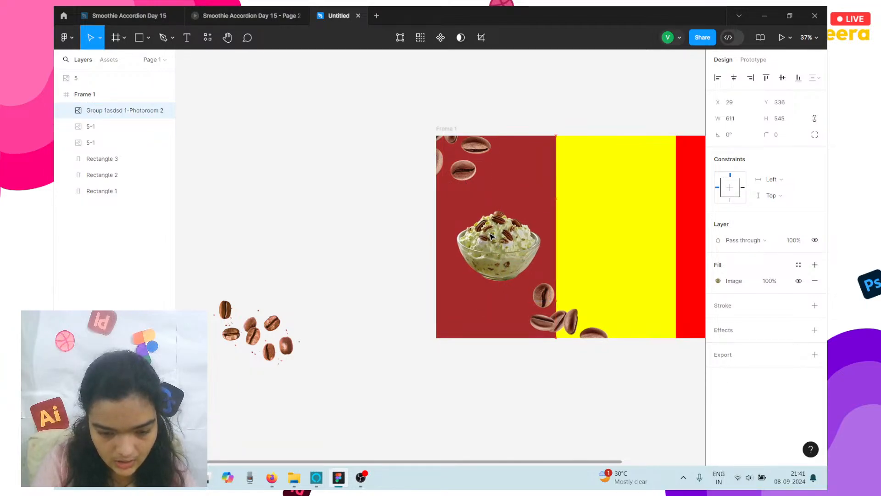
{"action": "left_click", "coordinate": [244, 15]}
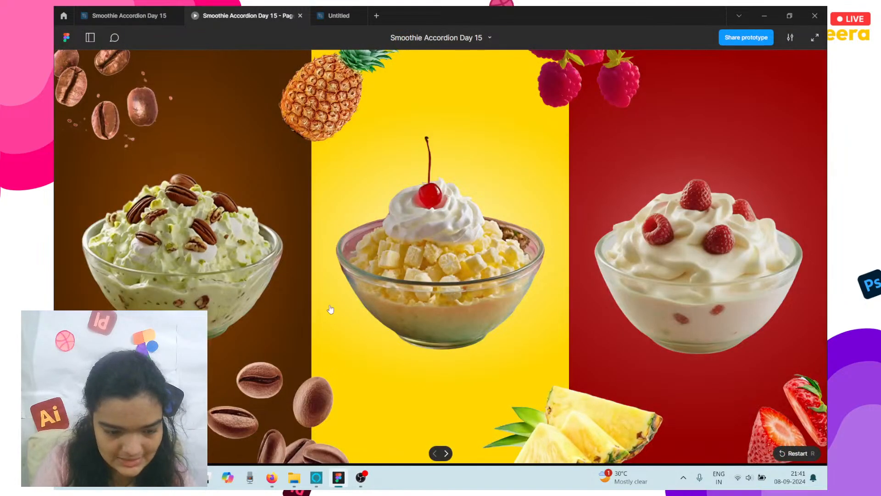
{"action": "left_click", "coordinate": [214, 288]}
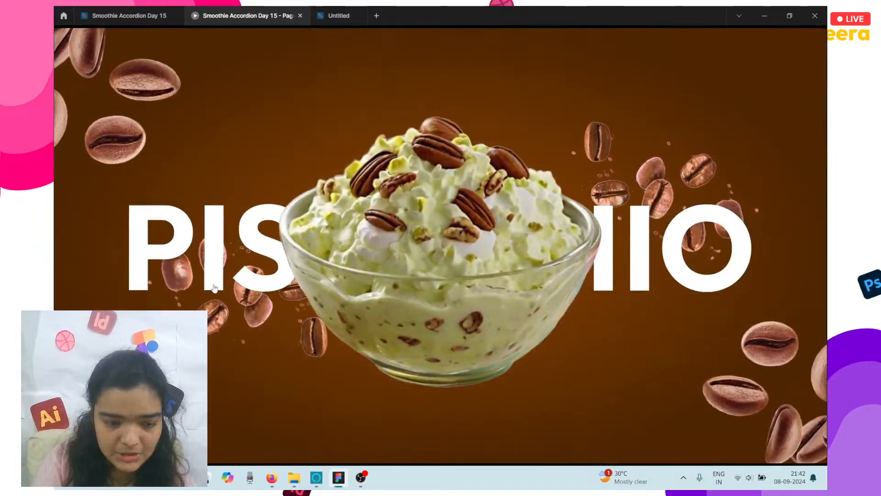
{"action": "left_click", "coordinate": [214, 288]}
{"action": "left_click", "coordinate": [339, 15]}
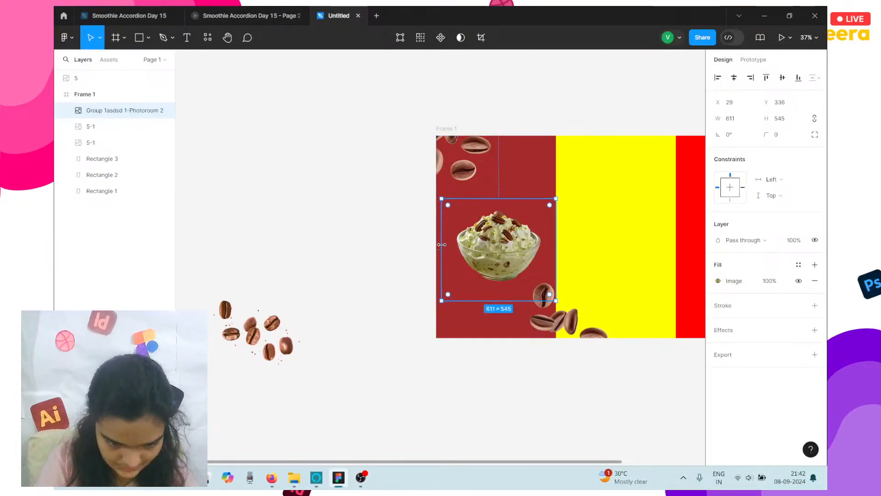
{"action": "mouse_move", "coordinate": [442, 247]}
{"action": "left_mouse_down"}
{"action": "mouse_move", "coordinate": [429, 244]}
{"action": "mouse_move", "coordinate": [437, 245]}
{"action": "left_mouse_up"}
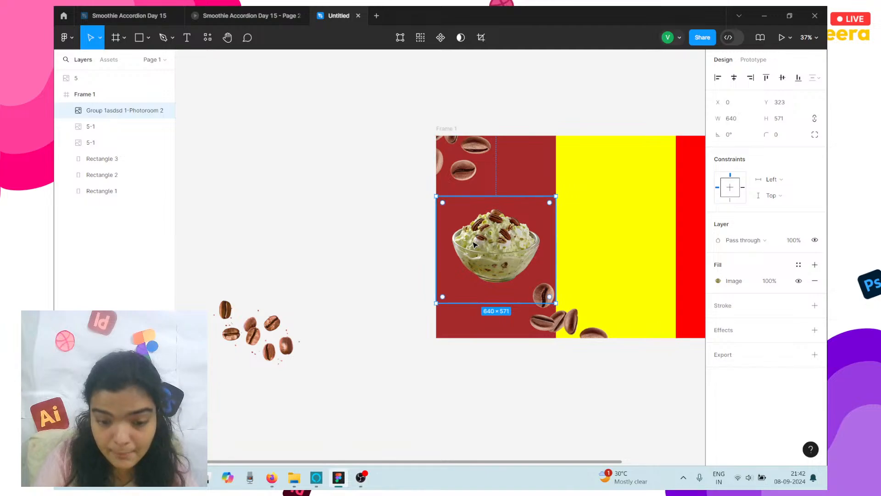
{"action": "scroll", "coordinate": [474, 244], "scroll_direction": "right", "scroll_amount": 5}
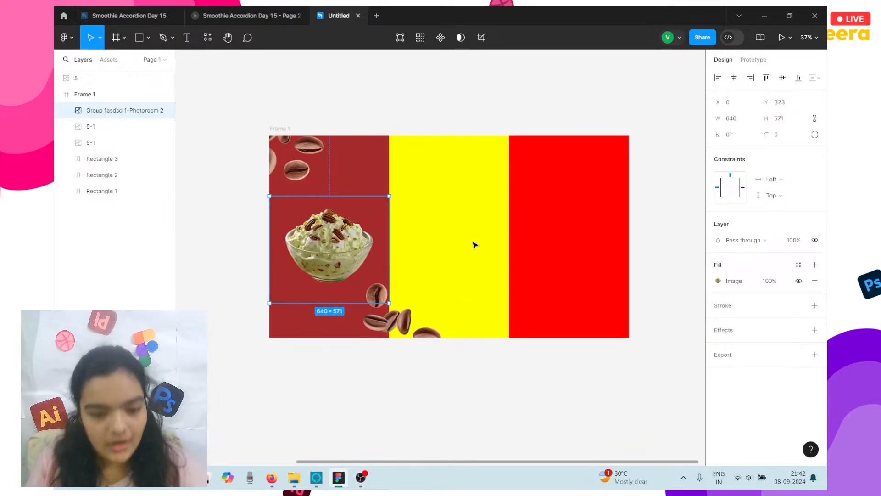
{"action": "left_click_drag", "start_coordinate": [342, 238], "coordinate": [342, 232]}
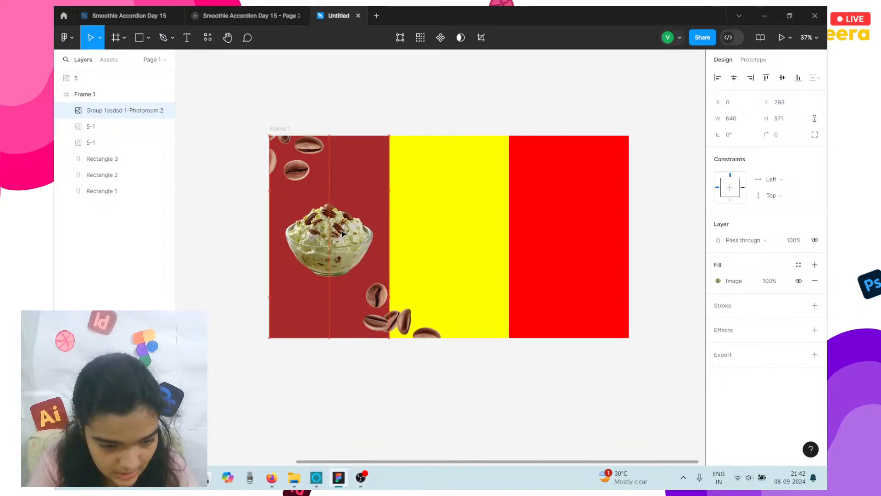
- Change the brown rectangle's solid fill to a radial gradient, using the reference prototype as a guide
{"action": "left_click", "coordinate": [283, 136]}
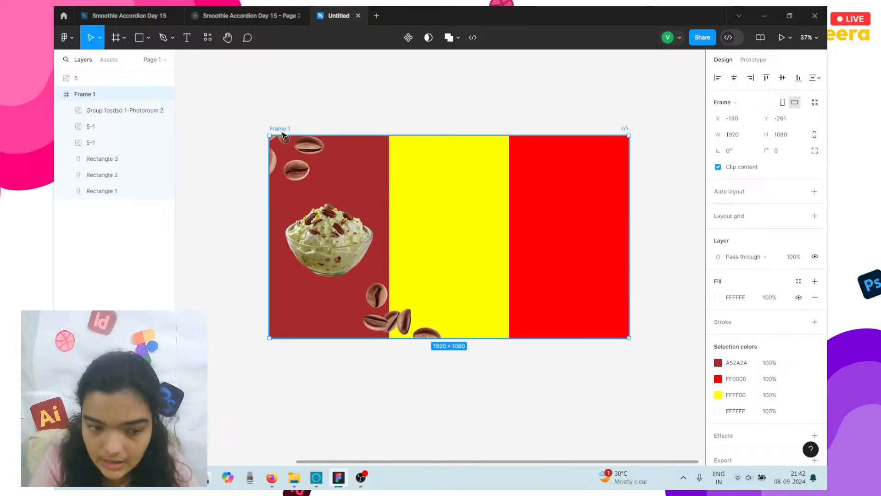
{"action": "double_click", "coordinate": [353, 158]}
{"action": "scroll", "coordinate": [353, 158], "scroll_direction": "up", "scroll_amount": 4}
{"action": "scroll", "coordinate": [353, 158], "scroll_direction": "down", "scroll_amount": 3}
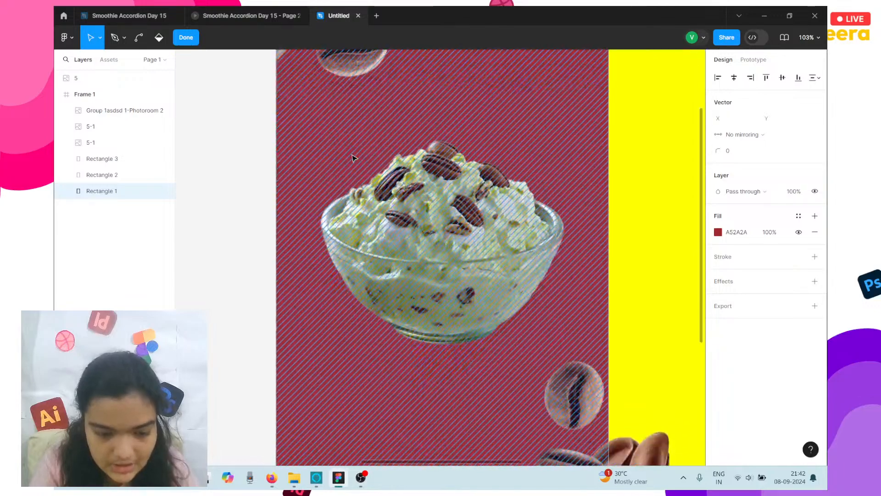
{"action": "scroll", "coordinate": [262, 183], "scroll_direction": "up", "scroll_amount": 2}
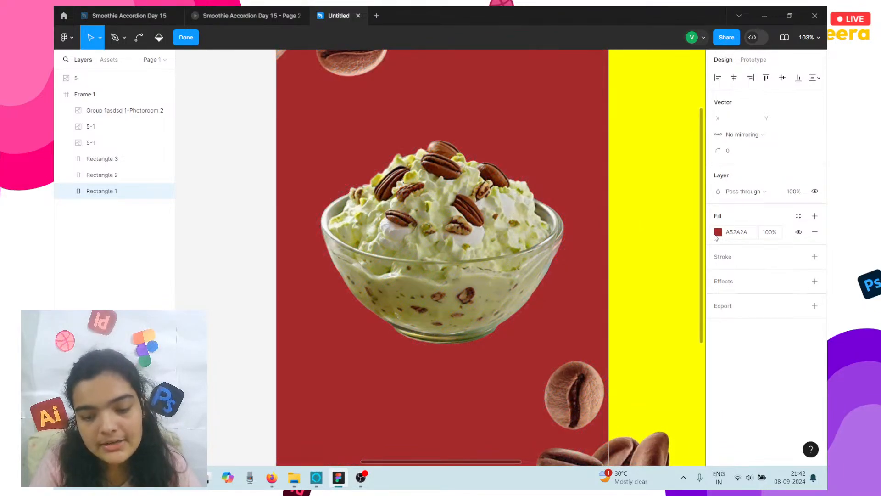
{"action": "left_click", "coordinate": [719, 231]}
{"action": "left_click", "coordinate": [258, 16]}
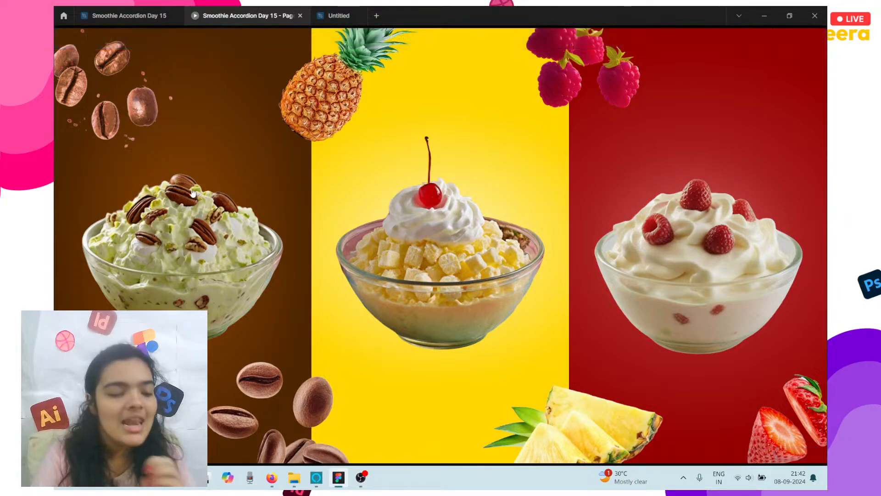
{"action": "left_click", "coordinate": [339, 16]}
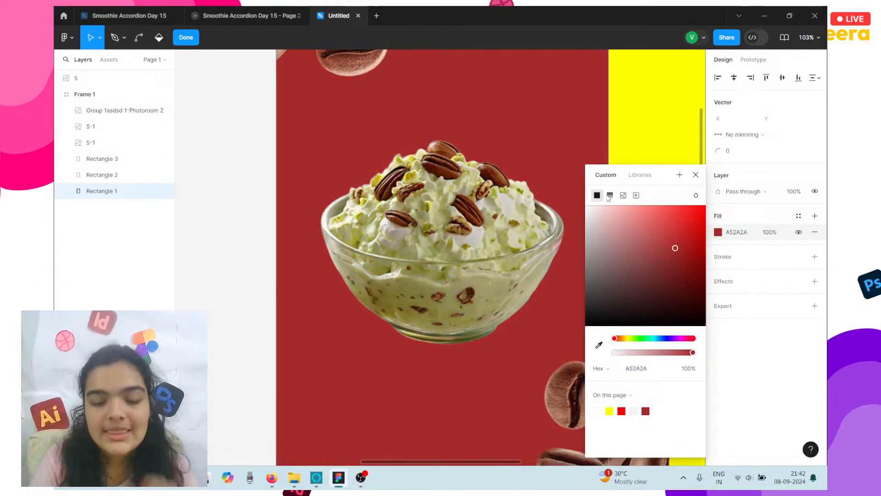
{"action": "left_click", "coordinate": [610, 195]}
{"action": "left_click", "coordinate": [605, 215]}
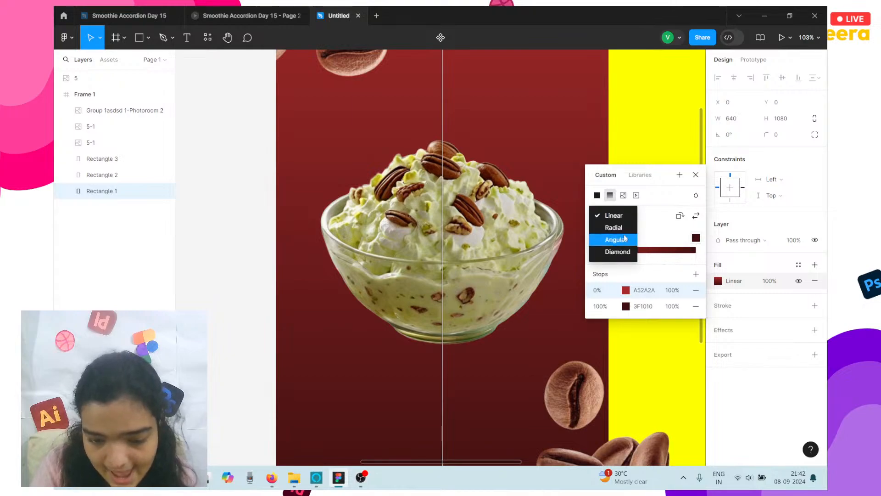
{"action": "left_click", "coordinate": [615, 236]}
{"action": "left_click", "coordinate": [614, 216]}
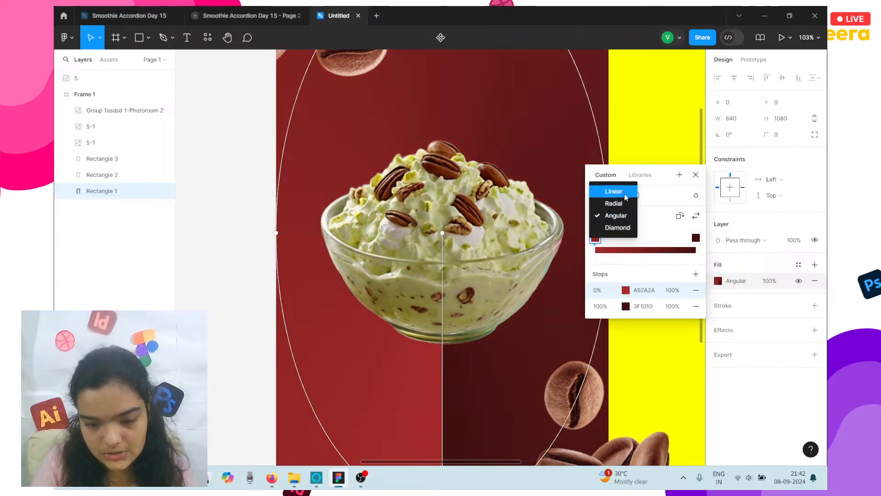
{"action": "left_click", "coordinate": [613, 193]}
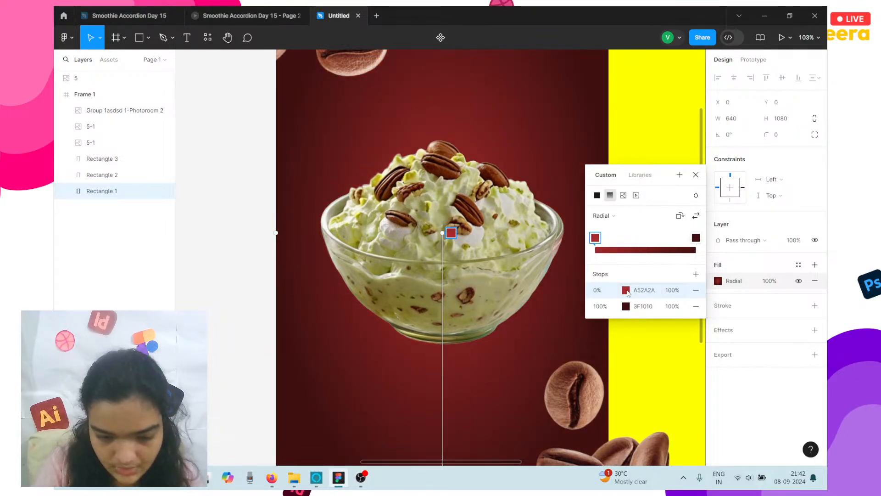
- Set the gradient's 0% stop to the reddish brown 922500 sampled from a nut on the pistachio bowl
{"action": "left_click", "coordinate": [625, 290]}
{"action": "left_click", "coordinate": [478, 345]}
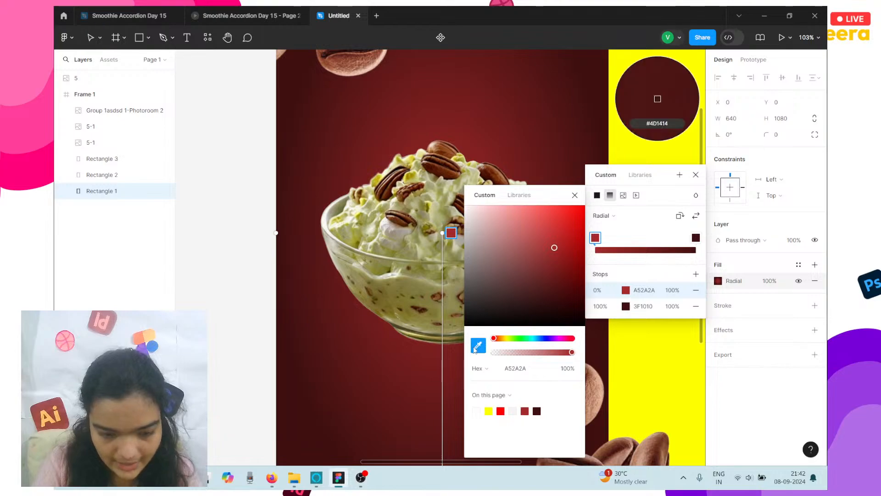
{"action": "left_click", "coordinate": [439, 169]}
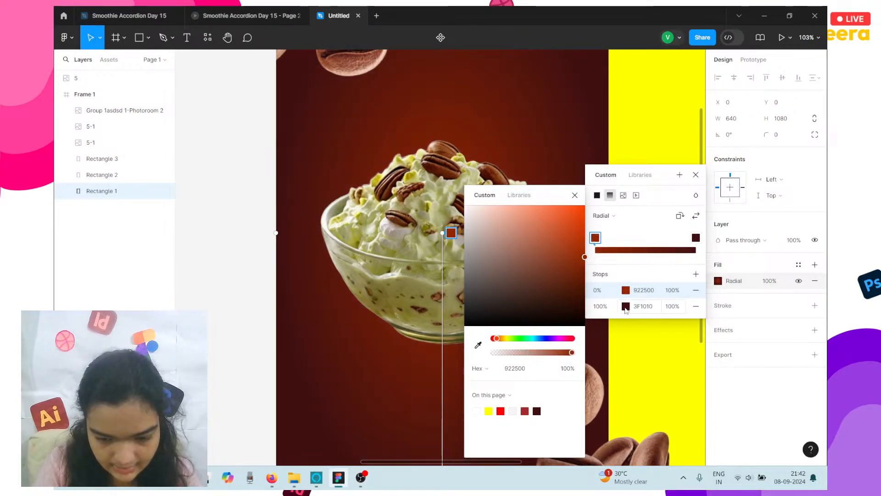
- Set the gradient's 100% stop to the near-black brown 120100 sampled from a nut on the pistachio bowl
{"action": "left_click", "coordinate": [626, 306]}
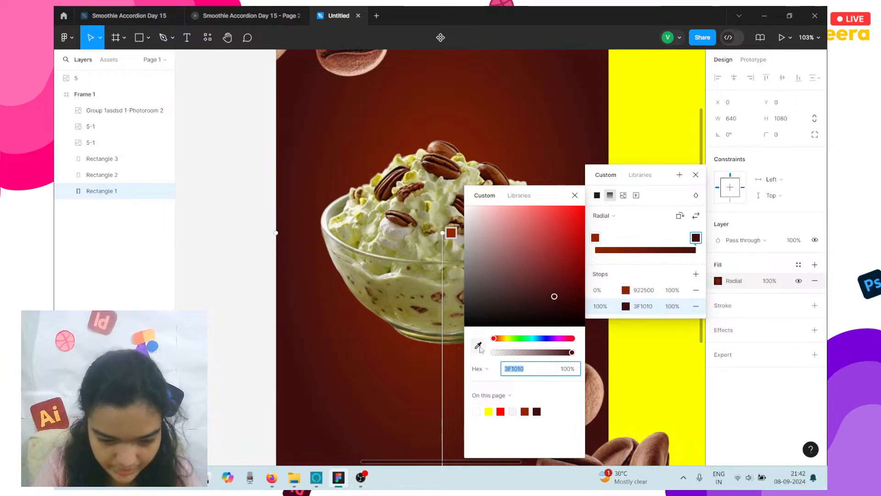
{"action": "left_click", "coordinate": [478, 345]}
{"action": "left_click", "coordinate": [658, 99]}
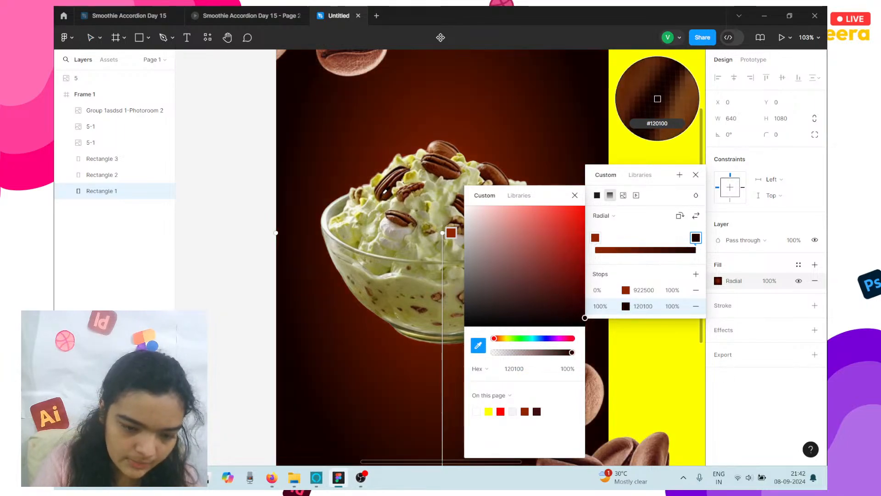
{"action": "scroll", "coordinate": [362, 219], "scroll_direction": "down", "scroll_amount": 5}
{"action": "scroll", "coordinate": [362, 220], "scroll_direction": "down", "scroll_amount": 1}
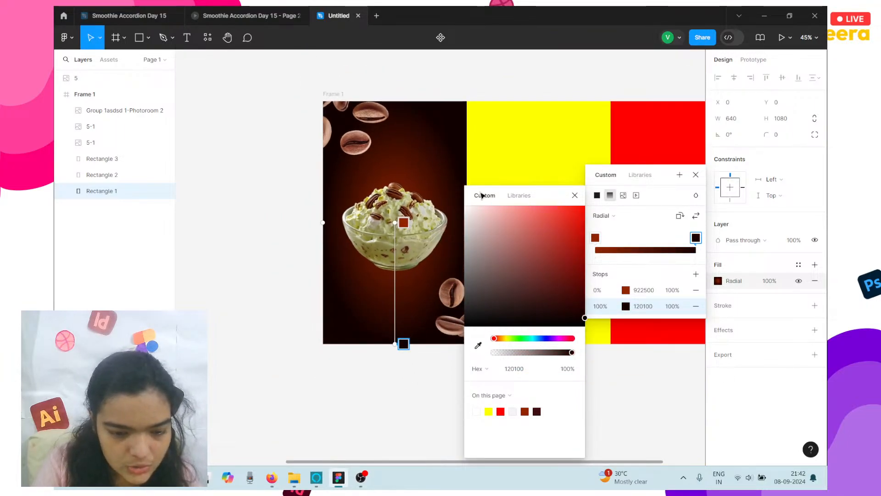
- Try the nut brown 501604 on the gradient's 0% stop, and undo that colour change
{"action": "left_click", "coordinate": [632, 286]}
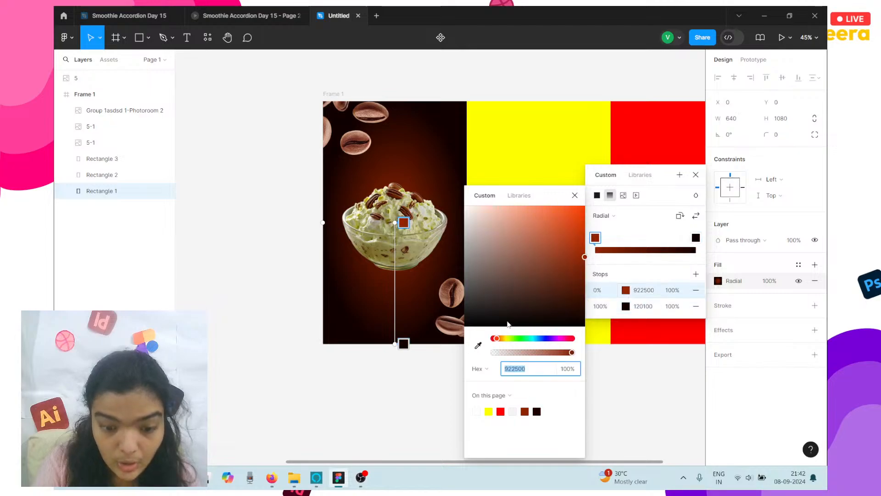
{"action": "left_click", "coordinate": [478, 345]}
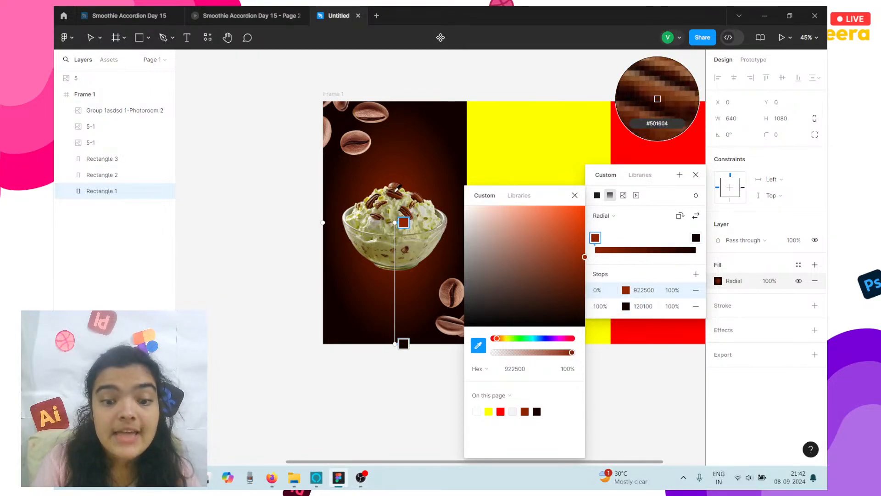
{"action": "left_click", "coordinate": [659, 95]}
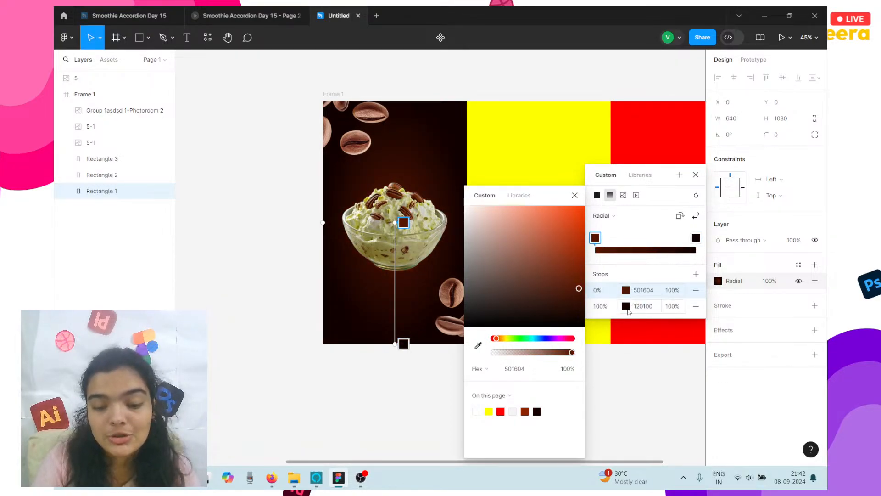
{"action": "left_click", "coordinate": [628, 308]}
{"action": "key", "text": "ctrl+z"}
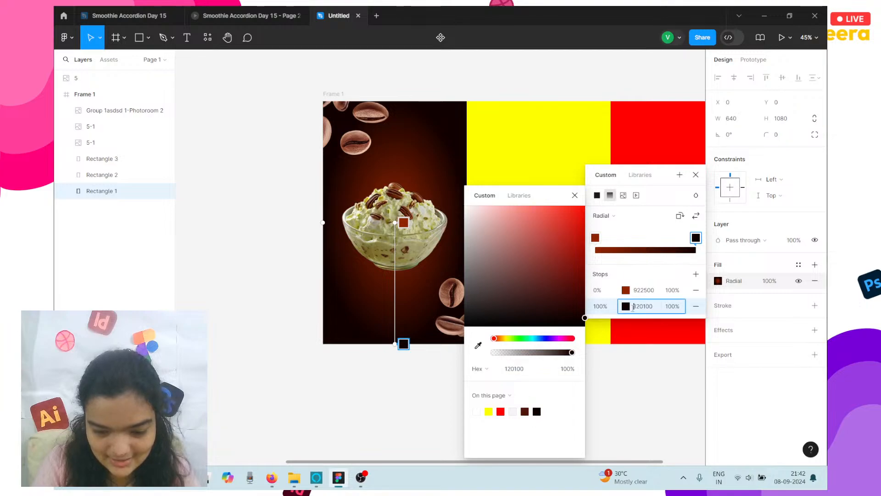
- Resample the gradient's 100% stop from a nut on the bowl as the brown 401506
{"action": "left_click", "coordinate": [628, 310]}
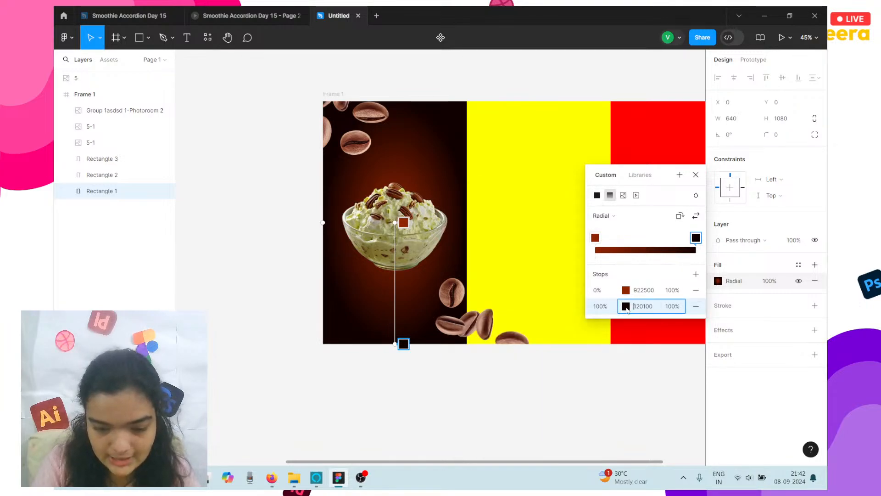
{"action": "left_click", "coordinate": [627, 309]}
{"action": "left_click", "coordinate": [477, 348]}
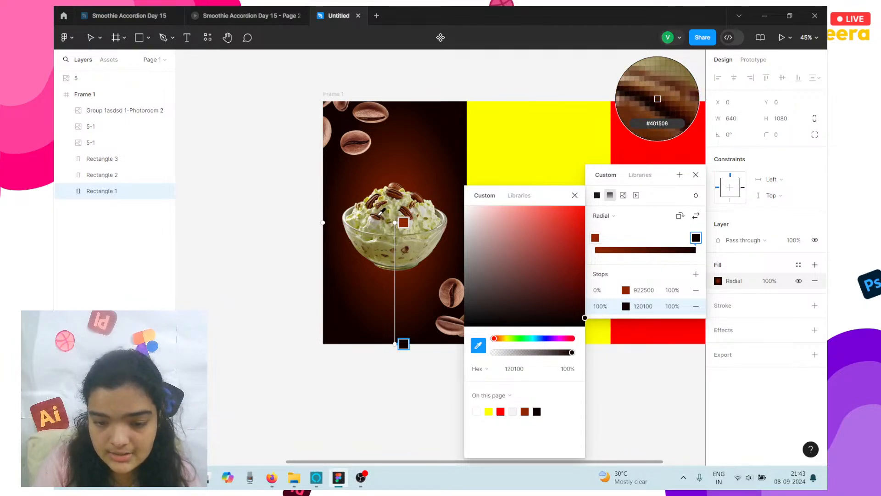
{"action": "left_click", "coordinate": [379, 215]}
{"action": "scroll", "coordinate": [379, 216], "scroll_direction": "up", "scroll_amount": 4}
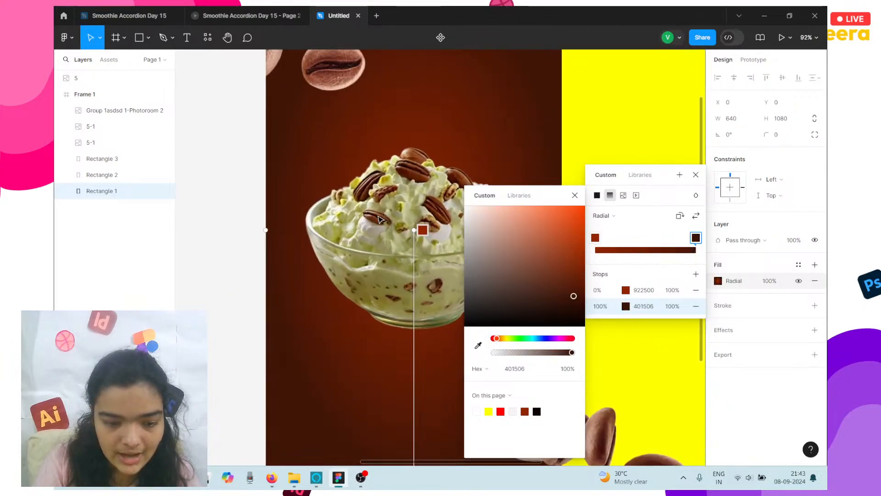
- Widen the radial gradient sideways beyond the brown panel's edge and add an intermediate stop at 64%
{"action": "left_click_drag", "start_coordinate": [266, 230], "coordinate": [253, 230]}
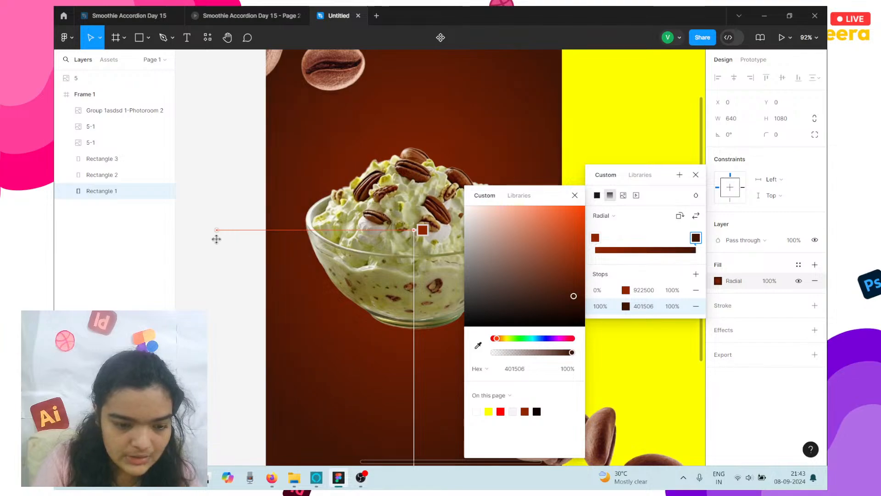
{"action": "scroll", "coordinate": [384, 338], "scroll_direction": "down", "scroll_amount": 3}
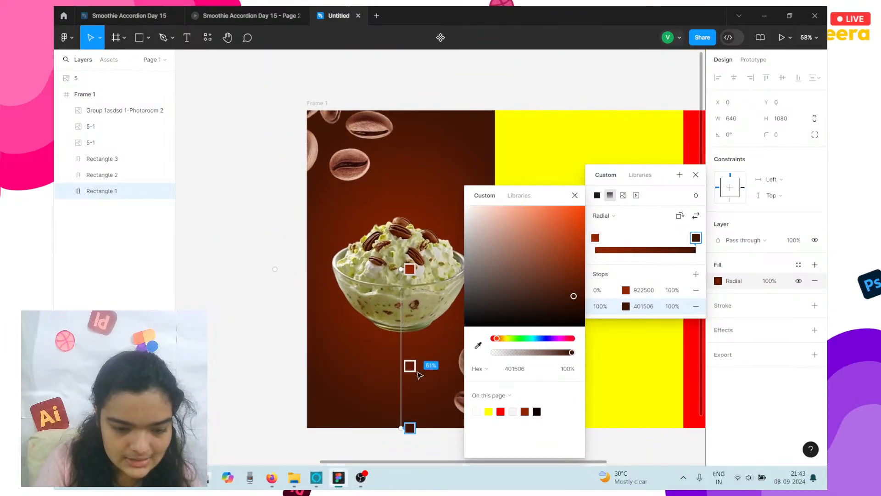
{"action": "left_click", "coordinate": [410, 366]}
{"action": "left_click_drag", "start_coordinate": [411, 365], "coordinate": [411, 371]}
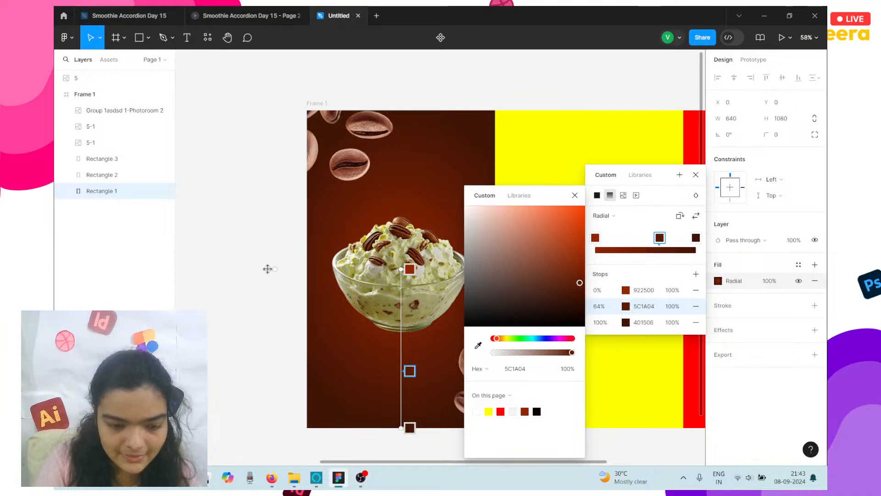
{"action": "mouse_move", "coordinate": [268, 269]}
{"action": "left_mouse_down"}
{"action": "mouse_move", "coordinate": [236, 263]}
{"action": "mouse_move", "coordinate": [256, 268]}
{"action": "left_mouse_up"}
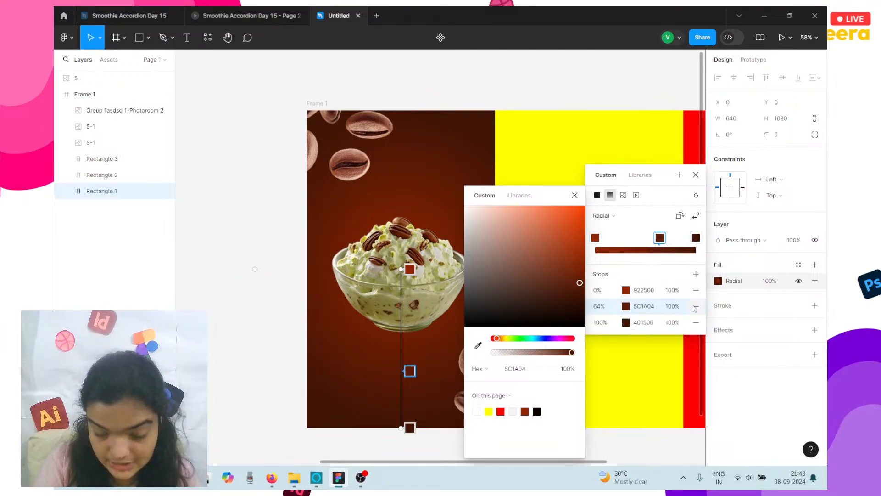
- Set the 0% stop to 6F392C sampled from a coffee bean and remove the 64% stop
{"action": "left_click", "coordinate": [626, 292]}
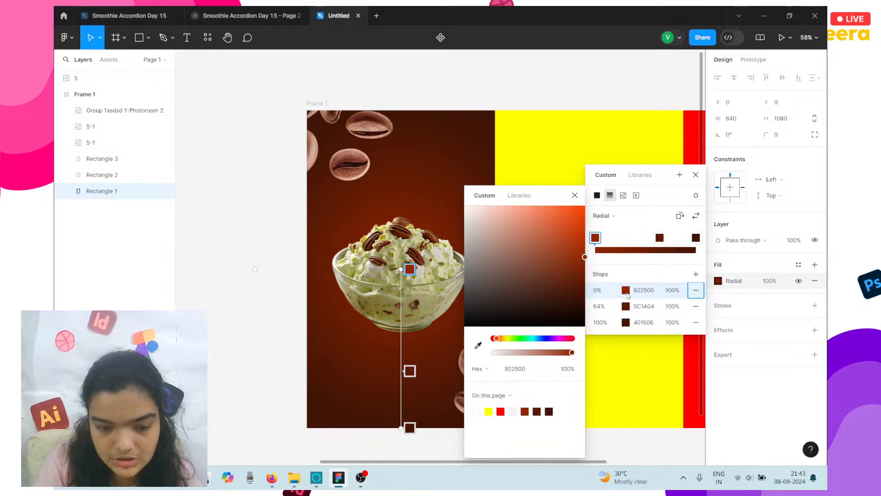
{"action": "left_click", "coordinate": [627, 292]}
{"action": "left_click", "coordinate": [626, 292]}
{"action": "left_click", "coordinate": [478, 344]}
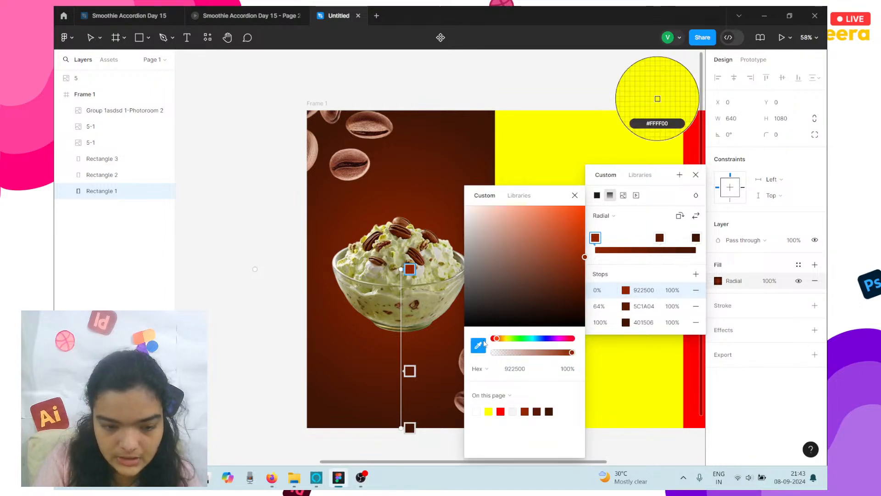
{"action": "left_click", "coordinate": [348, 165]}
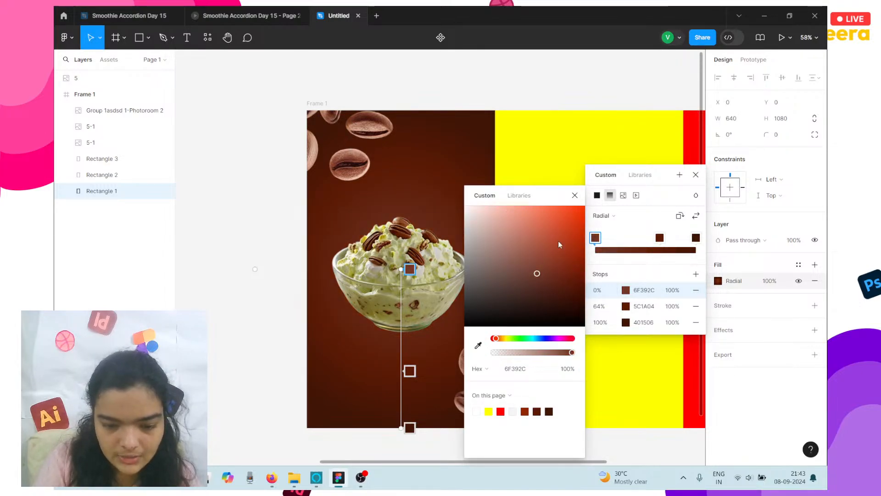
{"action": "left_click", "coordinate": [695, 306]}
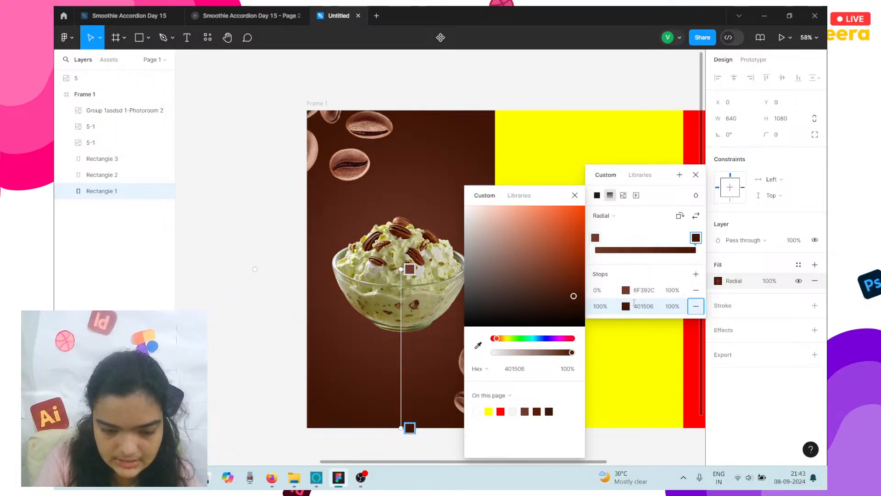
- Set the gradient's 100% stop to the dark brown 220A0C sampled from a coffee bean
{"action": "left_click", "coordinate": [627, 306]}
{"action": "left_click", "coordinate": [627, 307]}
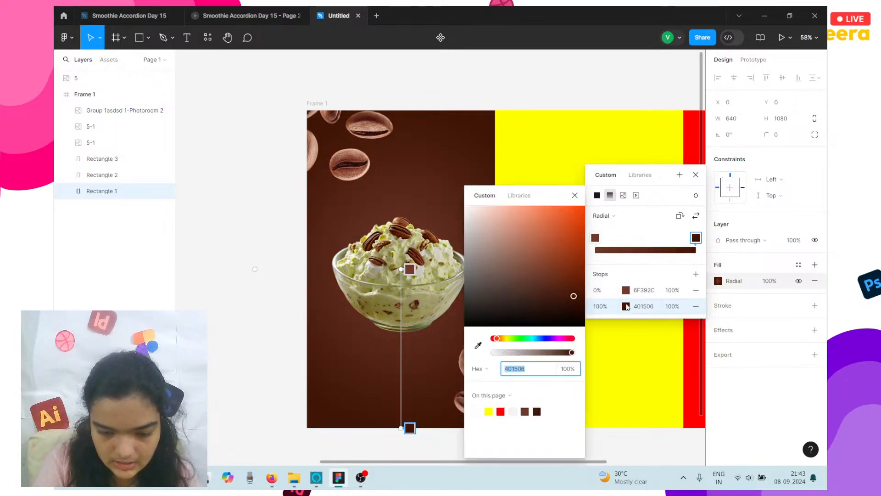
{"action": "left_click", "coordinate": [478, 346]}
{"action": "left_click", "coordinate": [344, 161]}
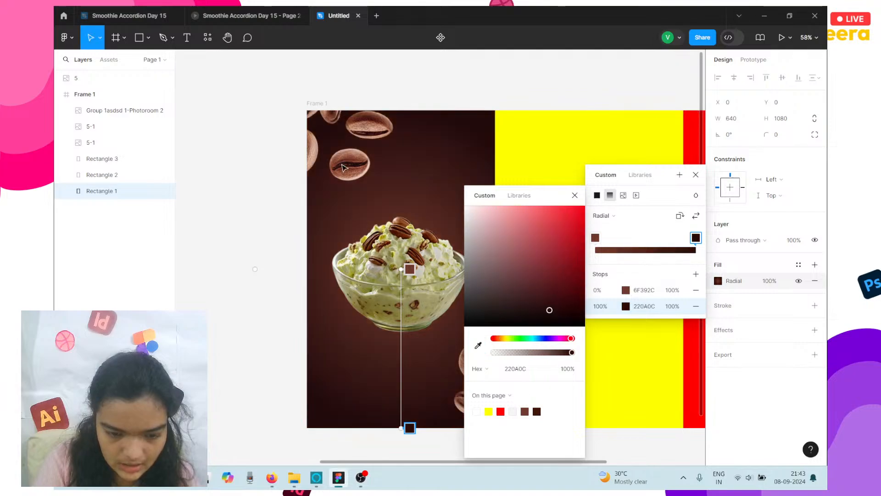
- Adjust the 100% stop's saturation, brightness and hue to reach the warm dark brown 441500
{"action": "left_click", "coordinate": [584, 300]}
{"action": "scroll", "coordinate": [295, 281], "scroll_direction": "down", "scroll_amount": 2}
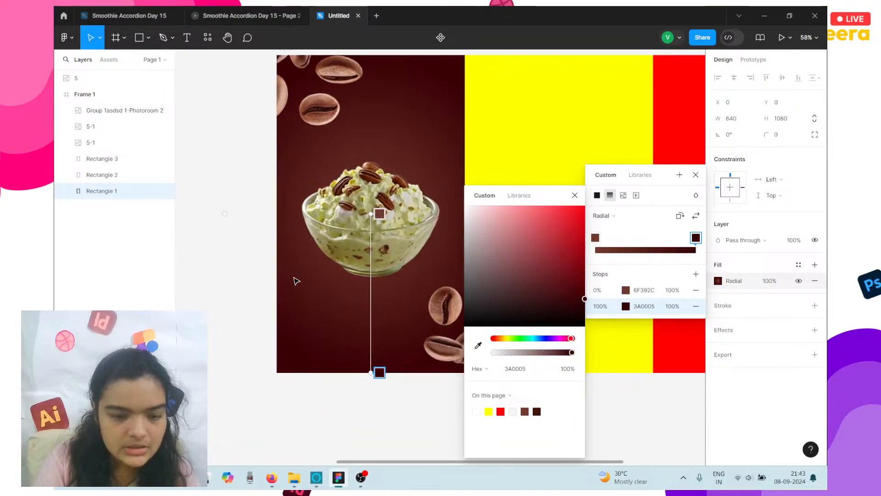
{"action": "scroll", "coordinate": [295, 281], "scroll_direction": "right", "scroll_amount": 2}
{"action": "scroll", "coordinate": [296, 281], "scroll_direction": "up", "scroll_amount": 1}
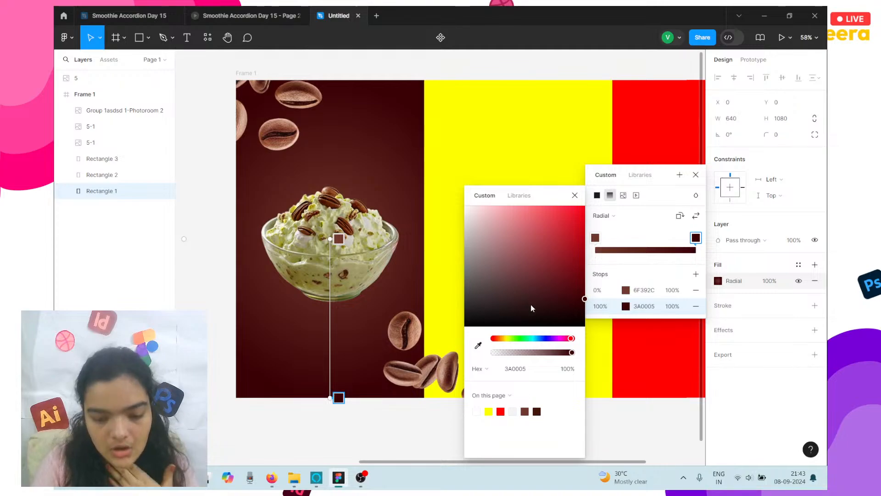
{"action": "left_click", "coordinate": [584, 294]}
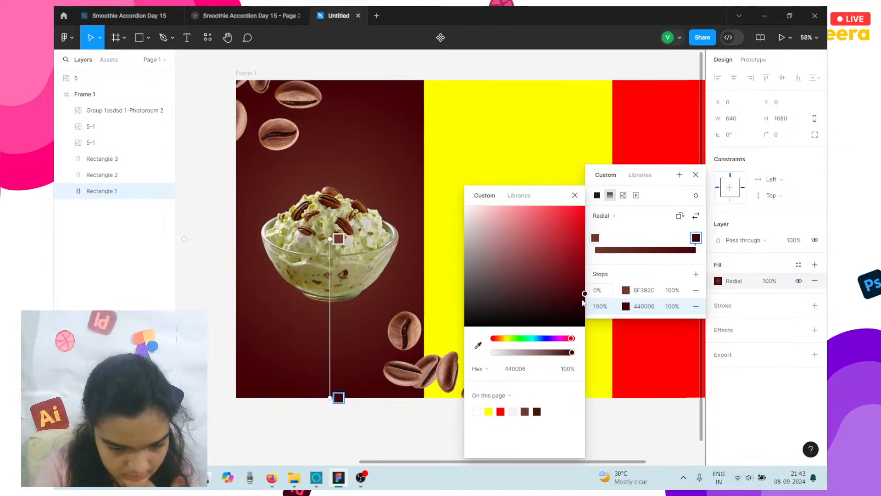
{"action": "left_click_drag", "start_coordinate": [571, 340], "coordinate": [500, 344]}
- Import the Hawaiian pineapple coconut bowl image from STREAM > 15 > pineapple and place it below the frame
{"action": "scroll", "coordinate": [444, 323], "scroll_direction": "right", "scroll_amount": 3}
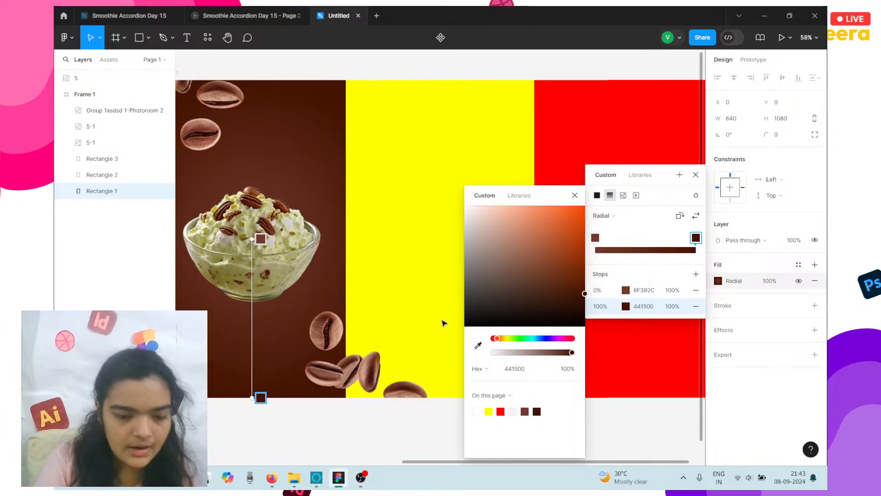
{"action": "left_click", "coordinate": [363, 293]}
{"action": "left_click", "coordinate": [457, 219]}
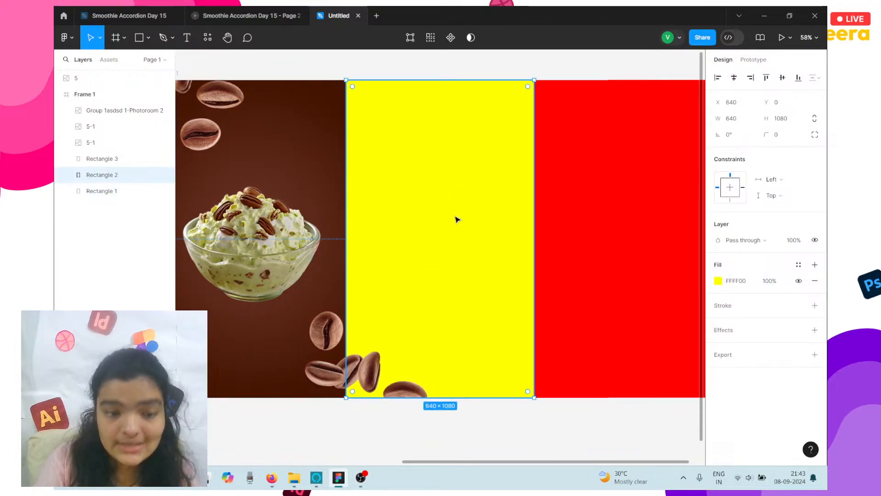
{"action": "key", "text": "ctrl+shift+k"}
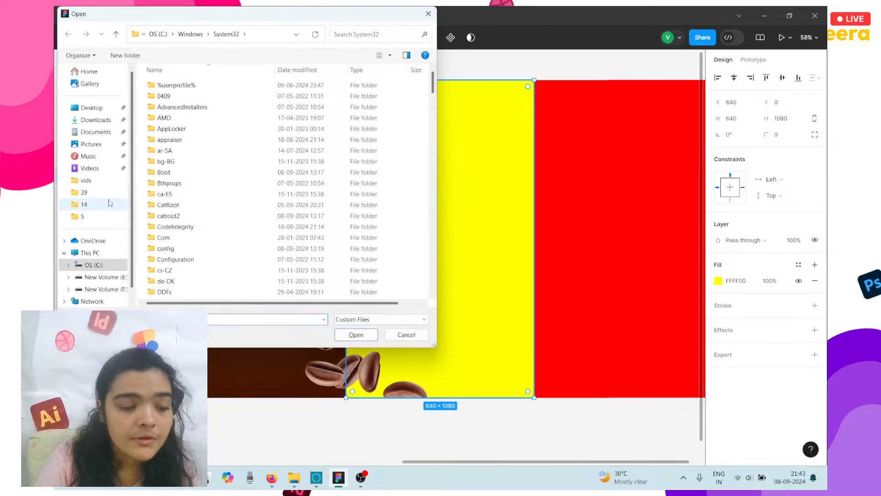
{"action": "left_click", "coordinate": [83, 205]}
{"action": "left_click", "coordinate": [215, 34]}
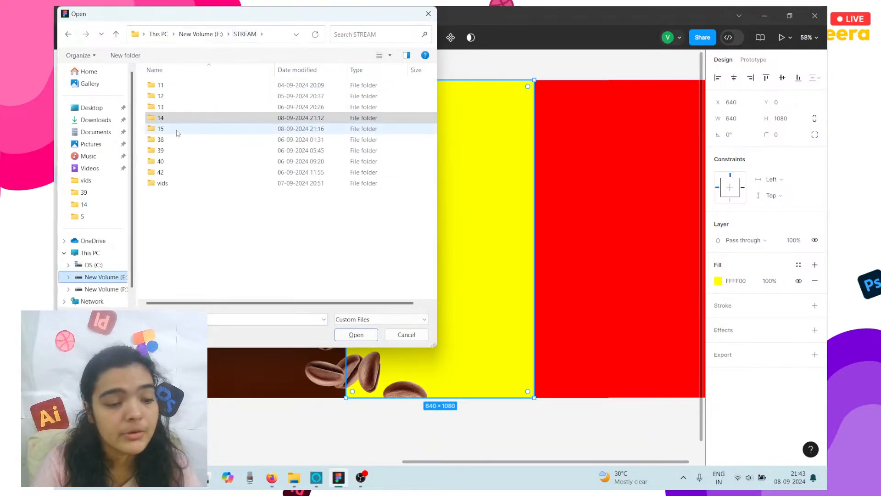
{"action": "double_click", "coordinate": [170, 132]}
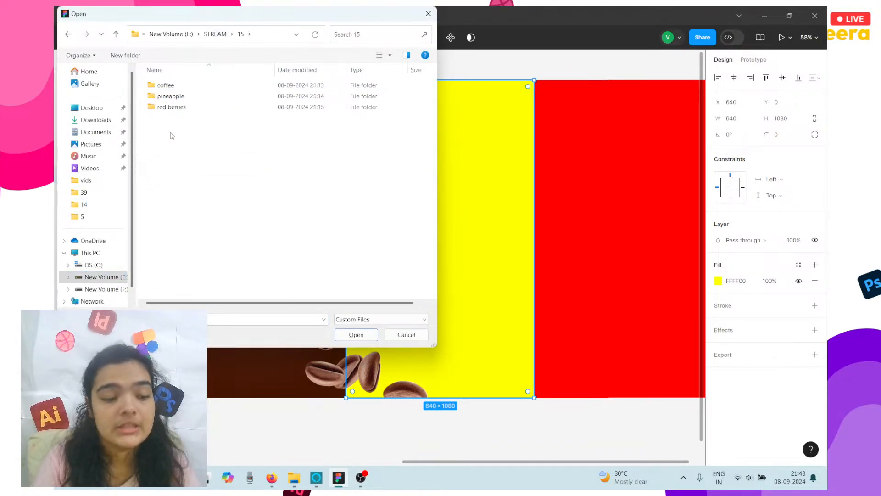
{"action": "left_click", "coordinate": [184, 99]}
{"action": "double_click", "coordinate": [183, 97]}
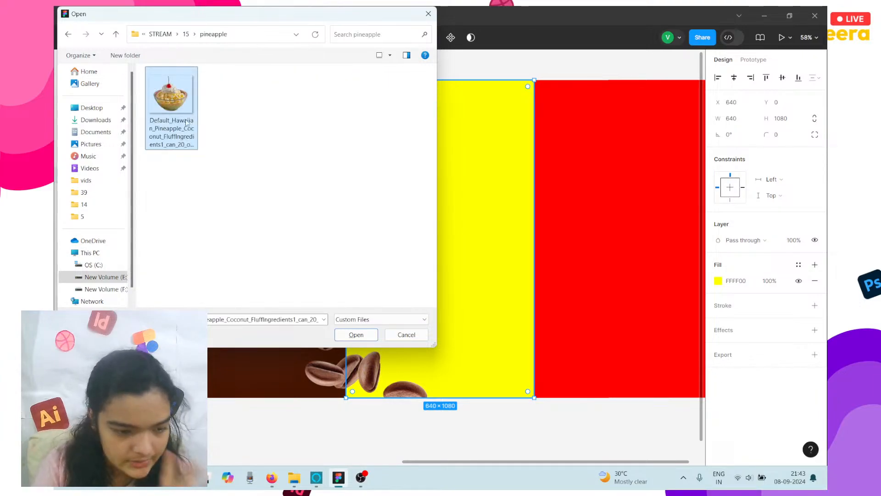
{"action": "left_click", "coordinate": [357, 334]}
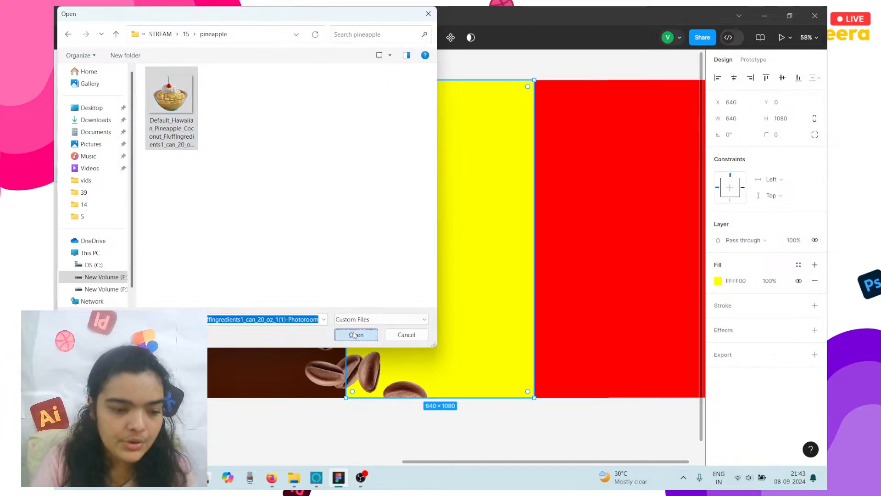
{"action": "scroll", "coordinate": [393, 422], "scroll_direction": "down", "scroll_amount": 3}
{"action": "left_click", "coordinate": [394, 427]}
- Shrink the pineapple bowl image to 652 × 560 and move it onto the yellow panel at X 628, Y 245
{"action": "left_click_drag", "start_coordinate": [403, 409], "coordinate": [425, 192]}
{"action": "key", "text": "ctrl+z"}
{"action": "left_click", "coordinate": [403, 377]}
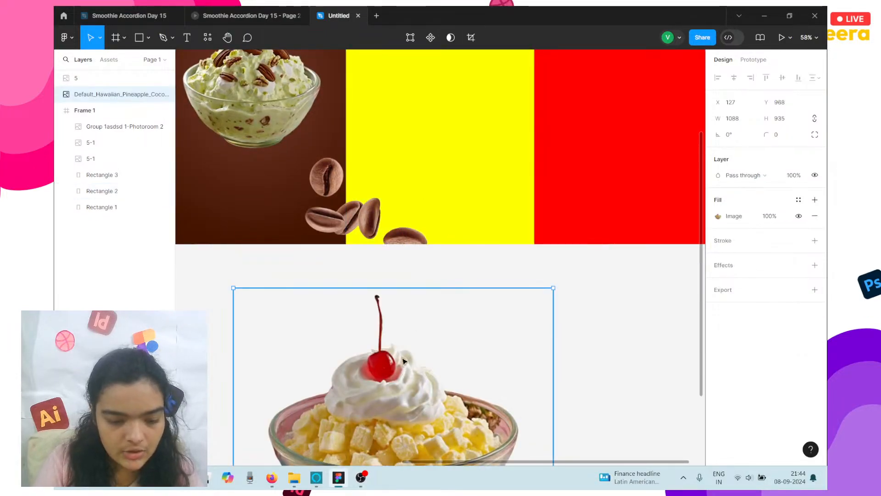
{"action": "left_click_drag", "start_coordinate": [407, 290], "coordinate": [425, 397]}
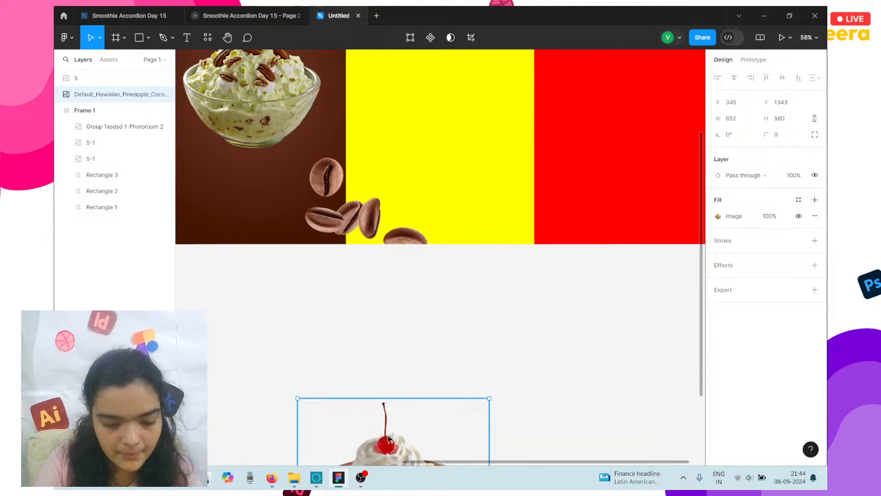
{"action": "left_click_drag", "start_coordinate": [391, 440], "coordinate": [411, 96]}
{"action": "scroll", "coordinate": [415, 206], "scroll_direction": "up", "scroll_amount": 2}
{"action": "left_click_drag", "start_coordinate": [414, 206], "coordinate": [439, 155]}
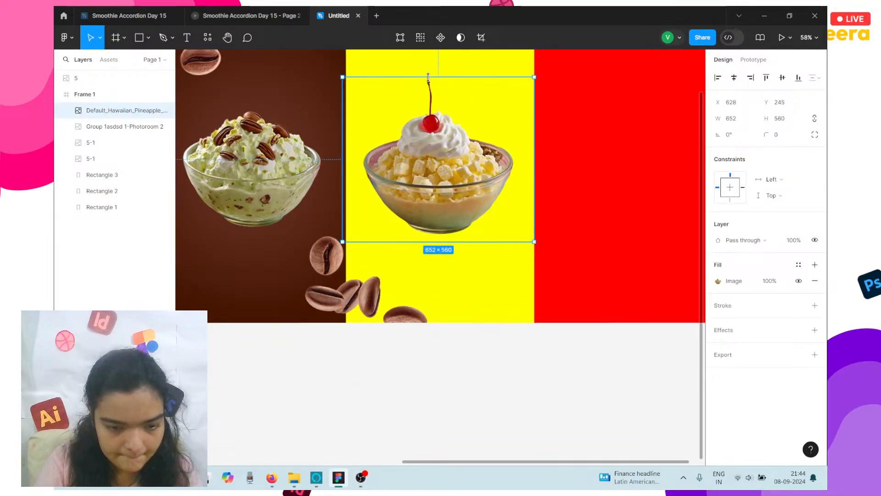
- Set the pineapple bowl image's width to 640 with proportions kept and position it on the yellow panel at X 640, Y 265
{"action": "left_click_drag", "start_coordinate": [428, 76], "coordinate": [431, 83]}
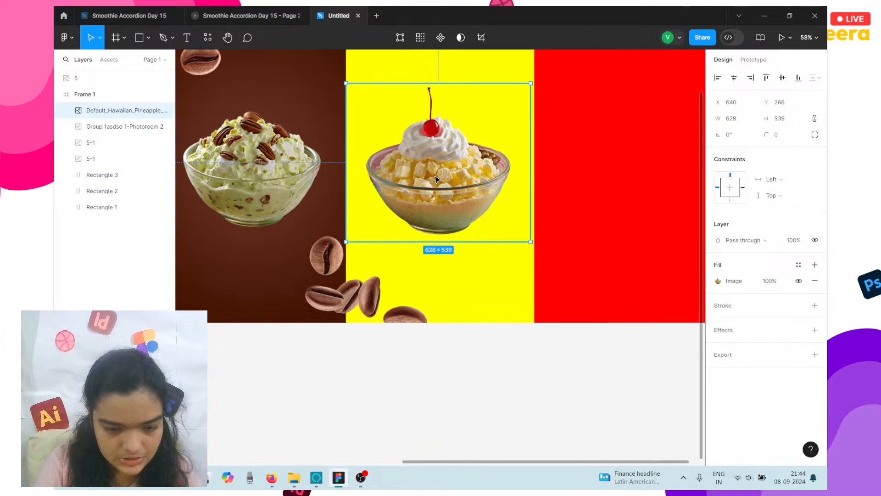
{"action": "left_click_drag", "start_coordinate": [435, 176], "coordinate": [435, 171]}
{"action": "left_click", "coordinate": [739, 119]}
{"action": "double_click", "coordinate": [740, 121]}
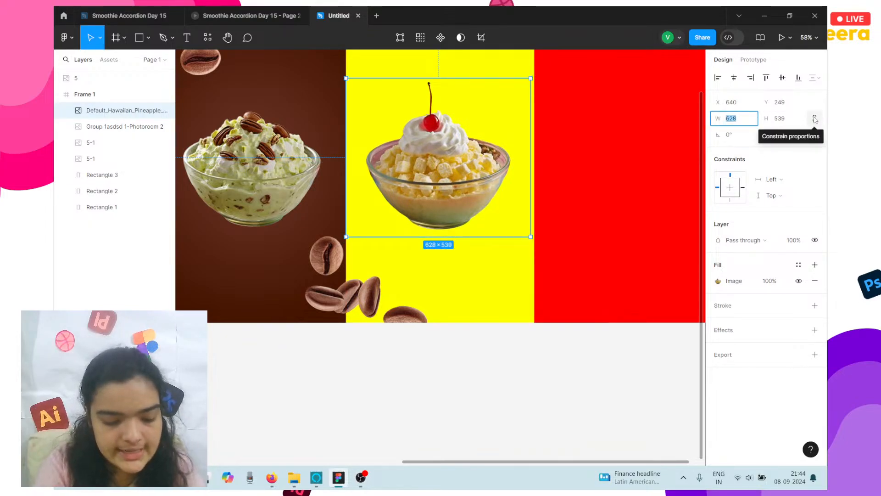
{"action": "type", "text": "640"}
{"action": "key", "text": "Return"}
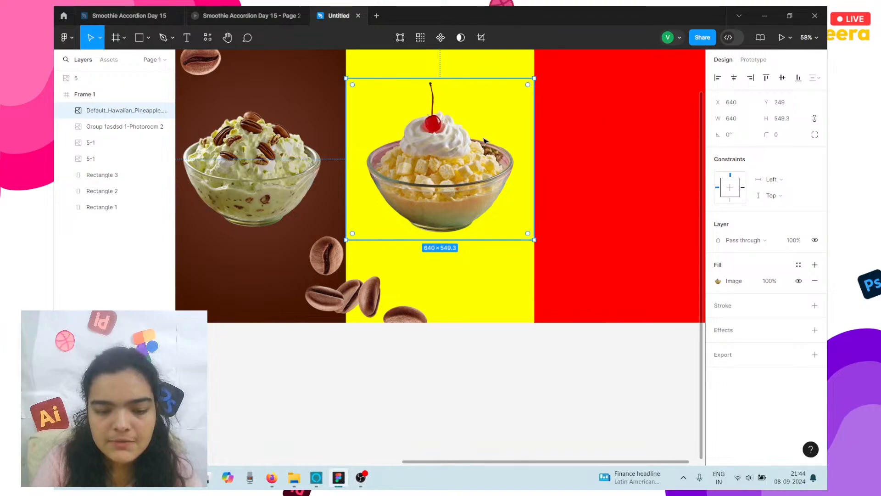
{"action": "left_click_drag", "start_coordinate": [484, 139], "coordinate": [484, 144]}
{"action": "scroll", "coordinate": [485, 143], "scroll_direction": "up", "scroll_amount": 3}
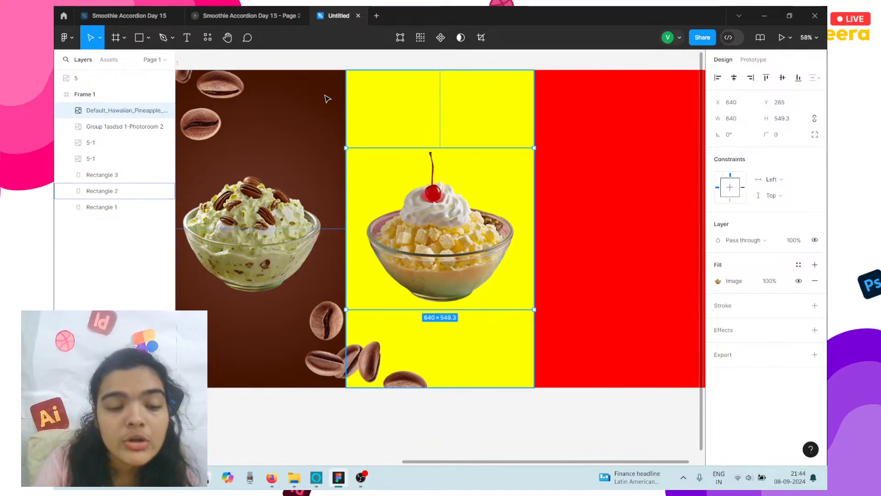
- Copy the whole pineapple and pineapple slices images from the Smoothie Accordion Day 15 file and paste them outside Frame 1 in the Untitled file
{"action": "left_click", "coordinate": [333, 327]}
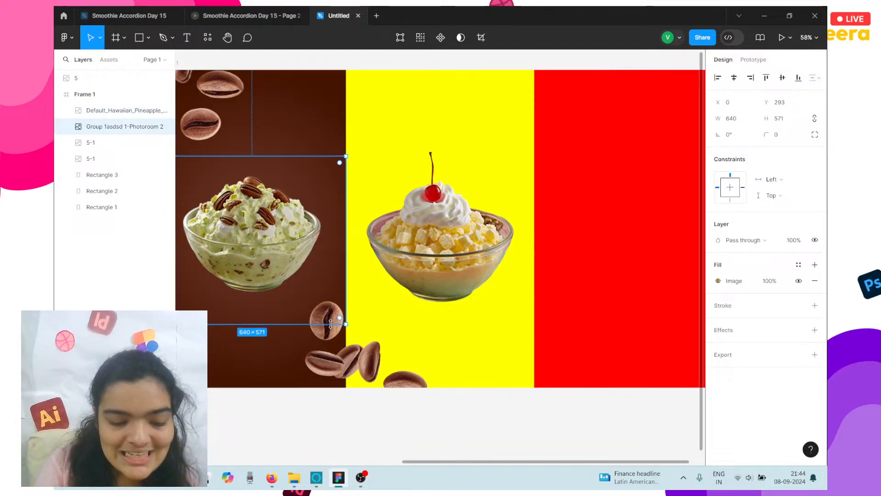
{"action": "left_click", "coordinate": [248, 9]}
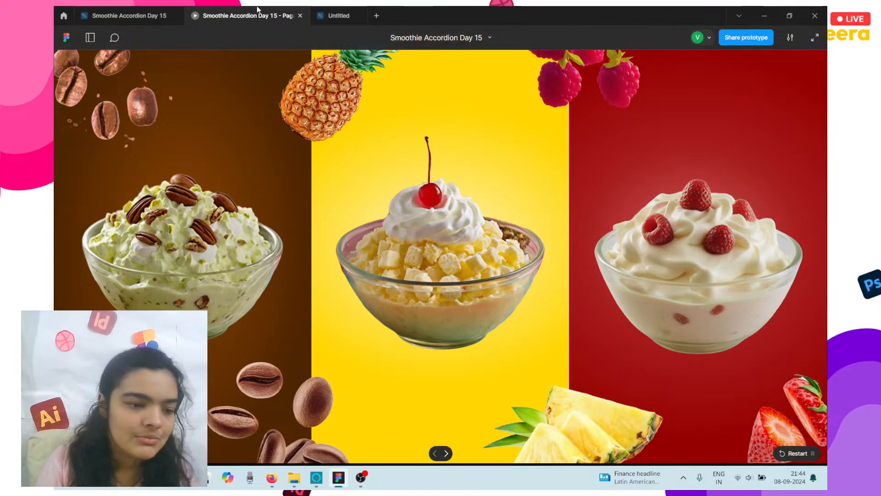
{"action": "left_click", "coordinate": [126, 16]}
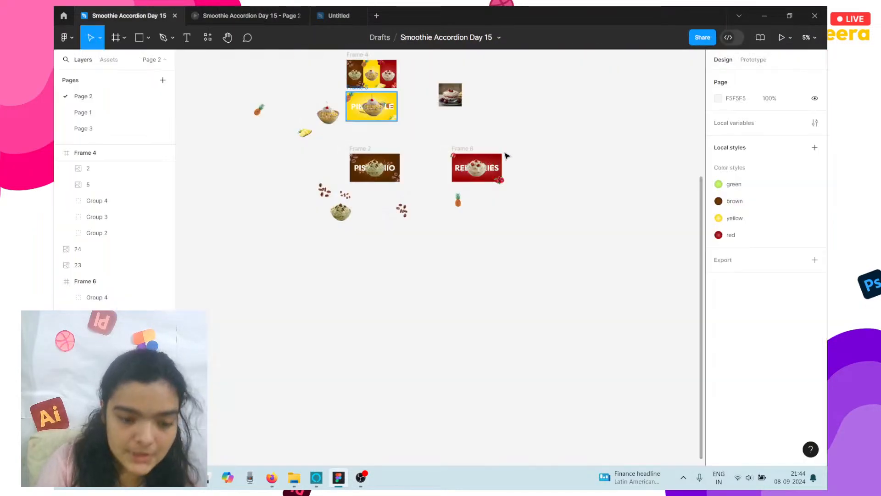
{"action": "left_click", "coordinate": [304, 133]}
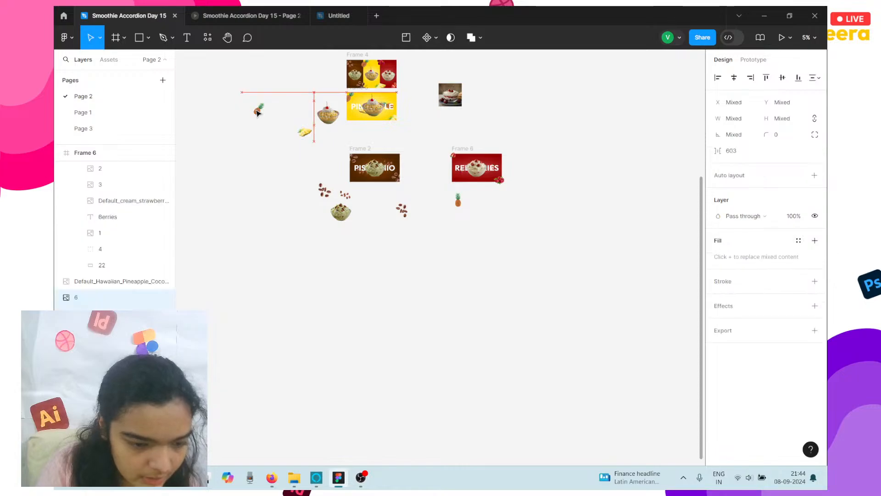
{"action": "left_click", "coordinate": [334, 10]}
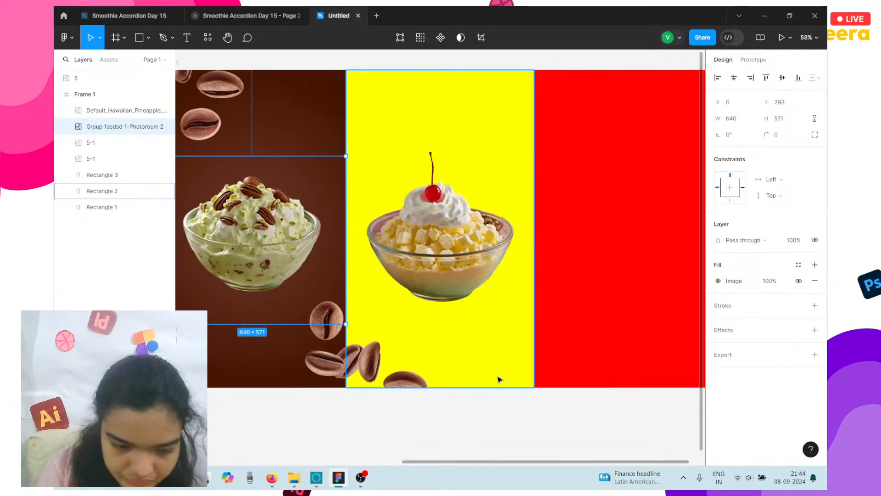
{"action": "left_click", "coordinate": [442, 434]}
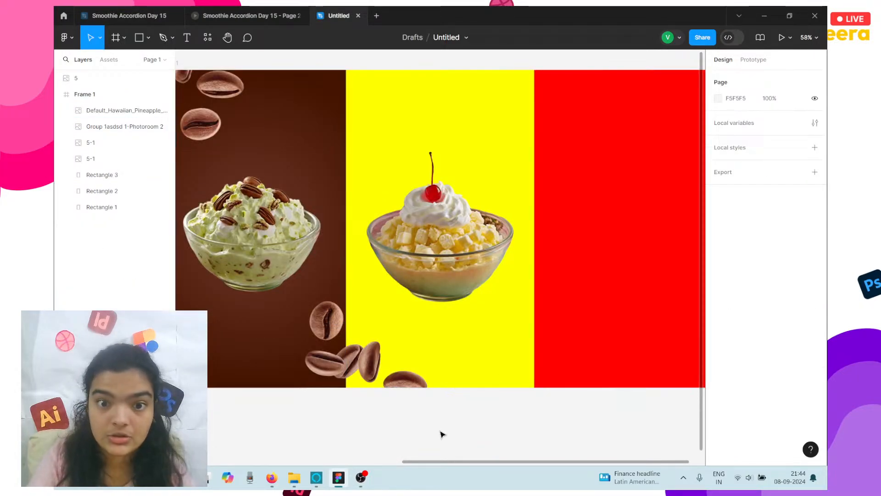
{"action": "key", "text": "ctrl+v"}
{"action": "scroll", "coordinate": [442, 434], "scroll_direction": "down", "scroll_amount": 5}
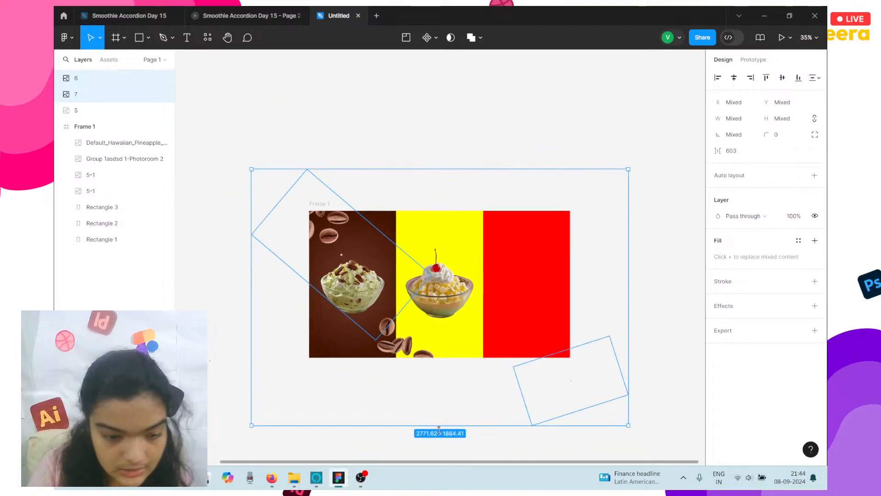
{"action": "left_click_drag", "start_coordinate": [308, 341], "coordinate": [189, 227]}
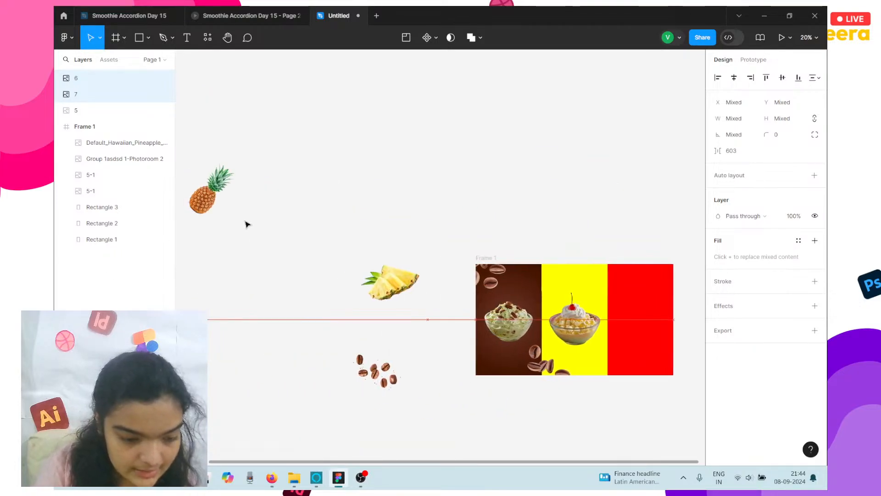
- Place copies of the whole pineapple and pineapple slices images inside Frame 1, keeping the originals outside
{"action": "left_click", "coordinate": [239, 218]}
{"action": "left_click", "coordinate": [413, 288], "text": "shift"}
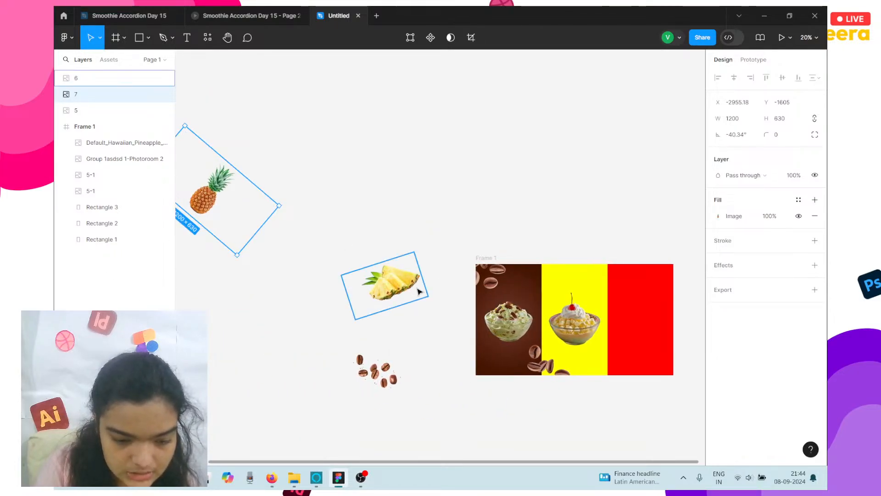
{"action": "left_click_drag", "start_coordinate": [258, 252], "coordinate": [493, 301]}
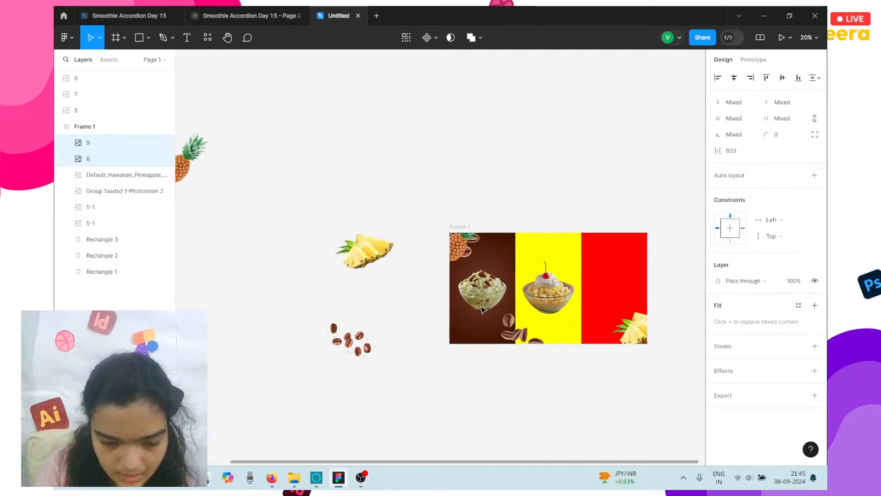
{"action": "scroll", "coordinate": [489, 309], "scroll_direction": "up", "scroll_amount": 5}
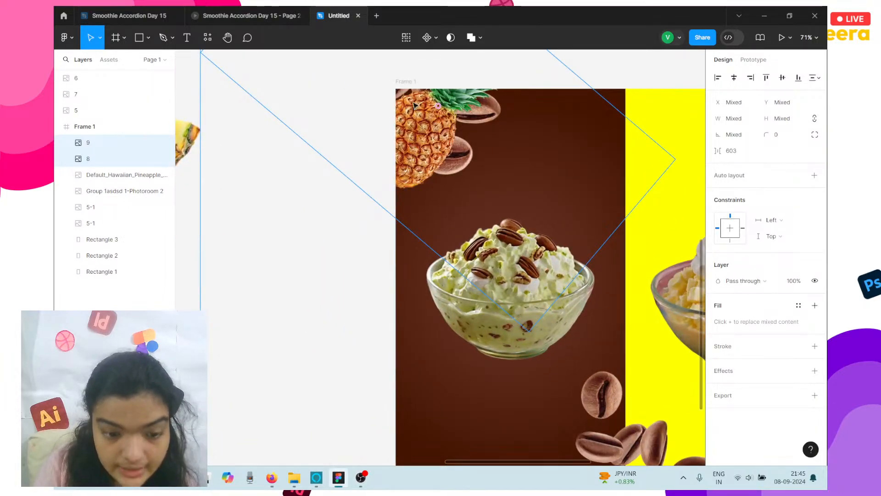
- Move the whole pineapple to the upper boundary between the brown and yellow panels and shrink its image to 929.27 × 487.87
{"action": "left_click", "coordinate": [420, 123]}
{"action": "left_click_drag", "start_coordinate": [442, 125], "coordinate": [629, 135]}
{"action": "scroll", "coordinate": [629, 135], "scroll_direction": "down", "scroll_amount": 2}
{"action": "scroll", "coordinate": [629, 135], "scroll_direction": "right", "scroll_amount": 4}
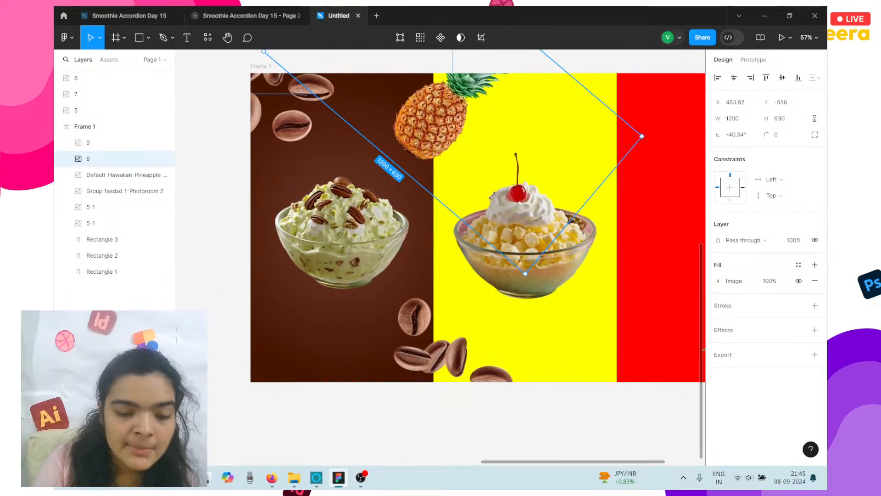
{"action": "left_click_drag", "start_coordinate": [487, 249], "coordinate": [450, 156]}
- Move the pineapple slices to the lower boundary between the yellow and red panels and shrink their image to 440.03 × 268.41
{"action": "scroll", "coordinate": [459, 170], "scroll_direction": "right", "scroll_amount": 5}
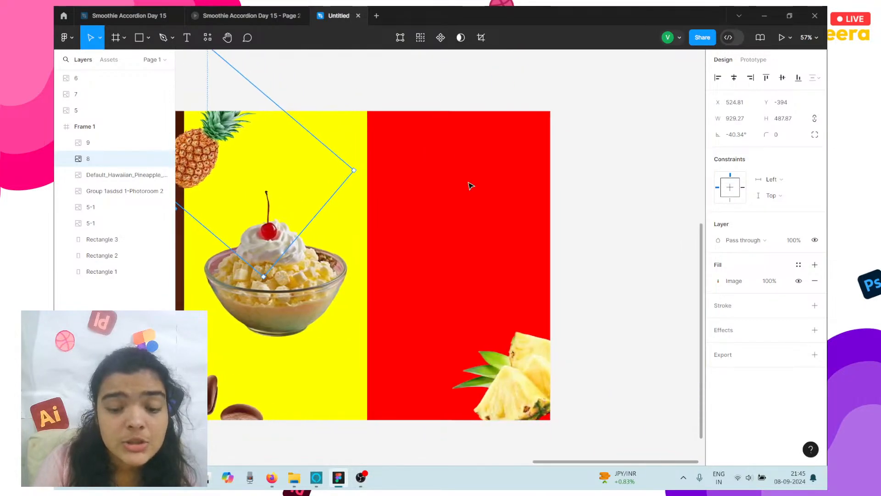
{"action": "left_click", "coordinate": [394, 367]}
{"action": "left_click_drag", "start_coordinate": [396, 383], "coordinate": [349, 383]}
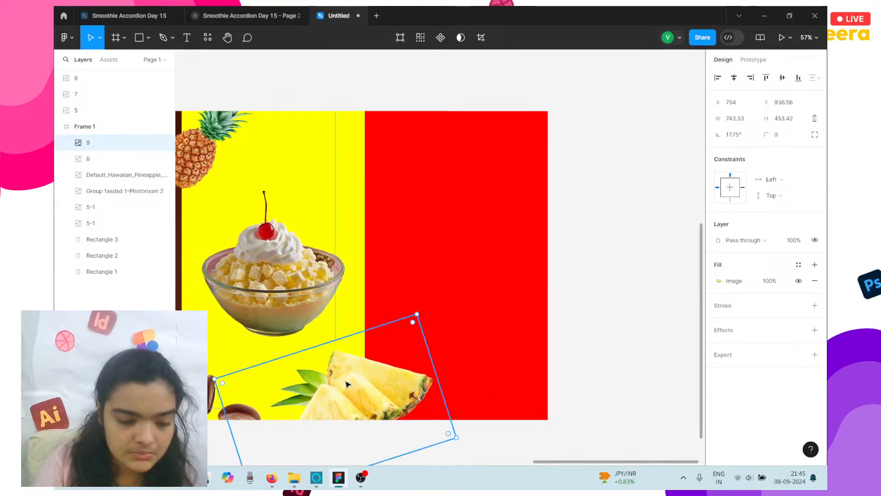
{"action": "left_click_drag", "start_coordinate": [329, 342], "coordinate": [354, 396]}
- Shrink the lower coffee beans image to 629 × 654 and shift it to X 331, Y 693
{"action": "scroll", "coordinate": [354, 396], "scroll_direction": "left", "scroll_amount": 5}
{"action": "scroll", "coordinate": [354, 397], "scroll_direction": "down", "scroll_amount": 1}
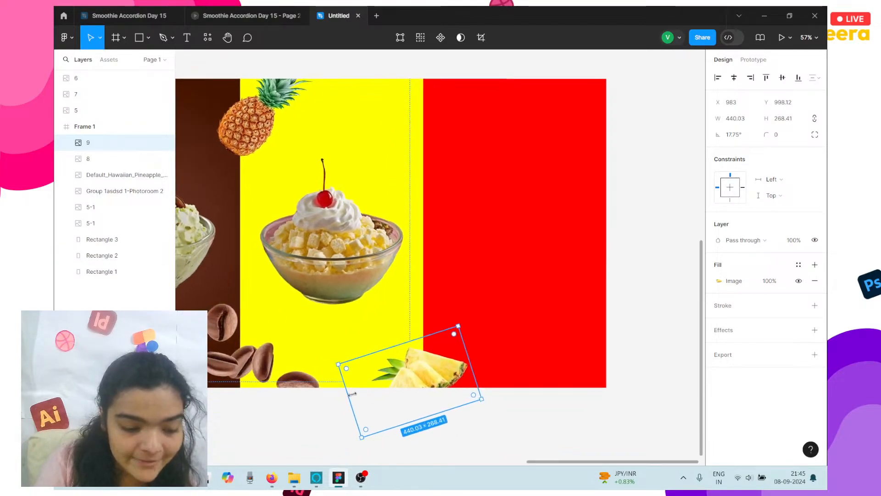
{"action": "left_click", "coordinate": [301, 352]}
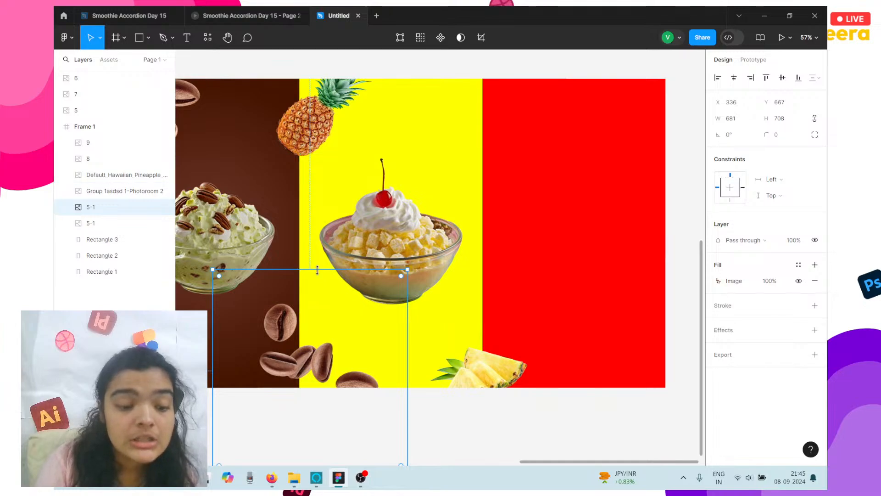
{"action": "left_click_drag", "start_coordinate": [317, 278], "coordinate": [315, 285]}
{"action": "left_click_drag", "start_coordinate": [320, 336], "coordinate": [310, 328]}
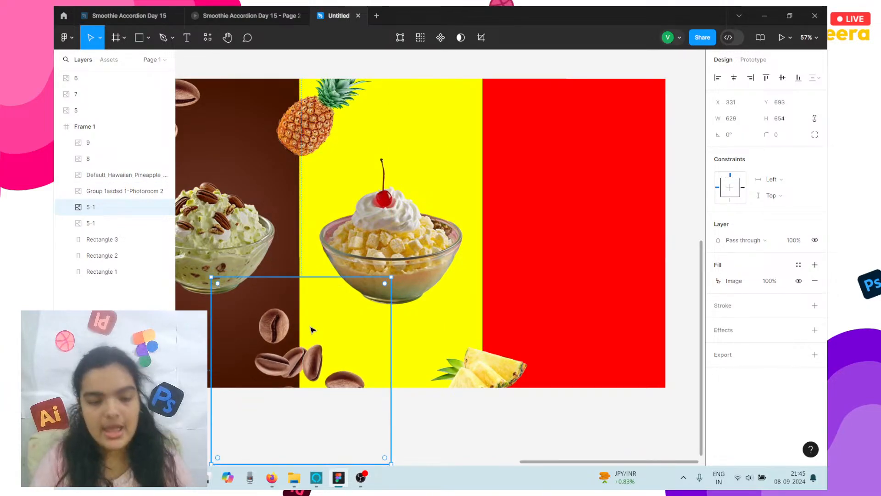
- Change the yellow panel's solid fill to a radial gradient, checking the reference prototype's pineapple screen for its colours
{"action": "left_click", "coordinate": [301, 134]}
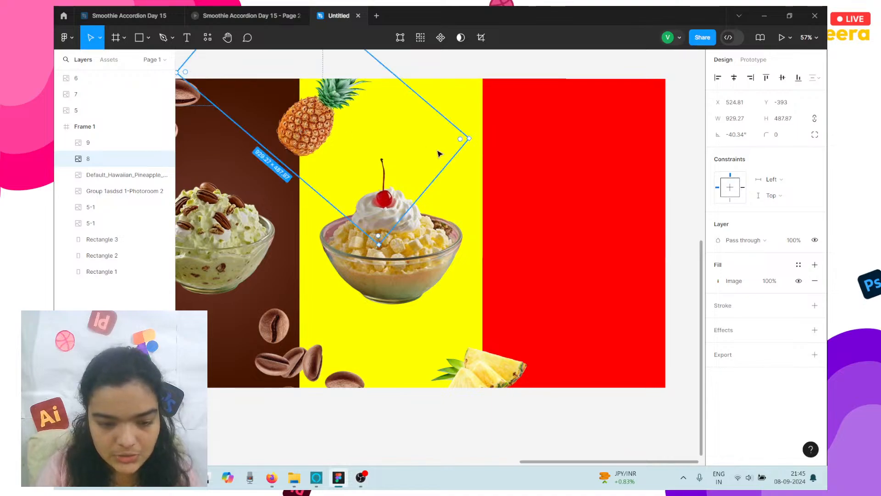
{"action": "left_click", "coordinate": [458, 120]}
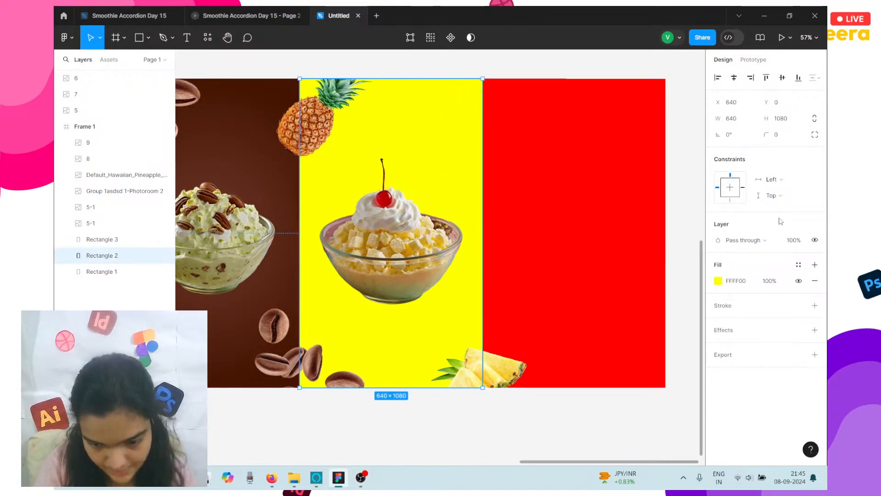
{"action": "left_click", "coordinate": [719, 281]}
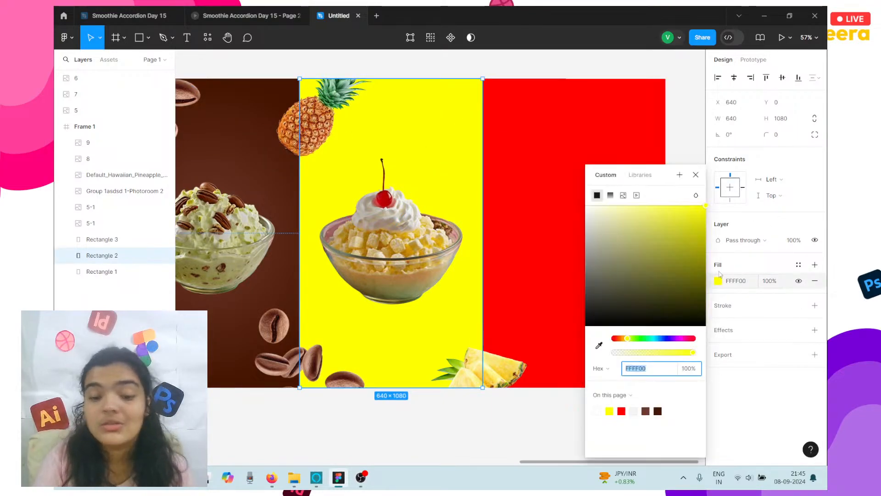
{"action": "left_click", "coordinate": [610, 195]}
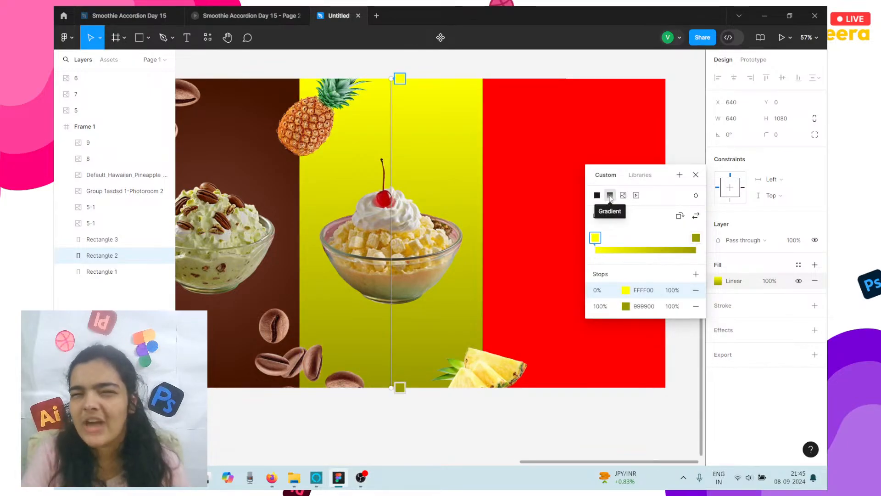
{"action": "left_click", "coordinate": [248, 15]}
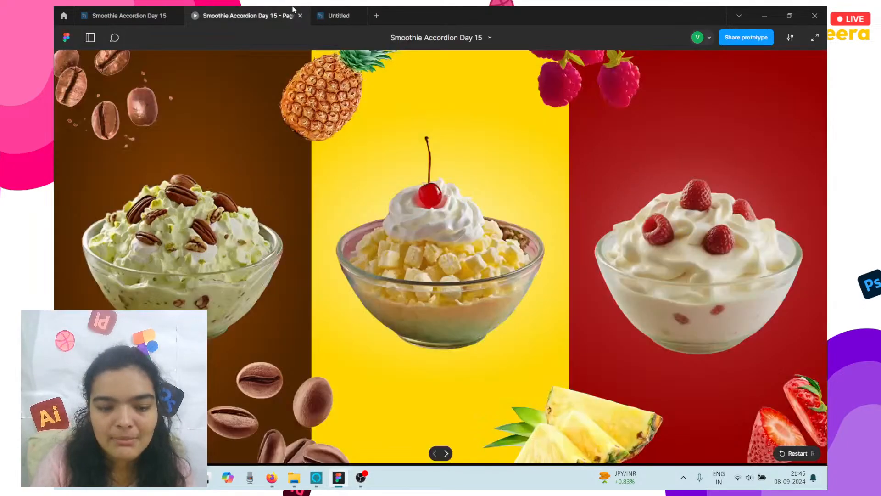
{"action": "left_click", "coordinate": [439, 249]}
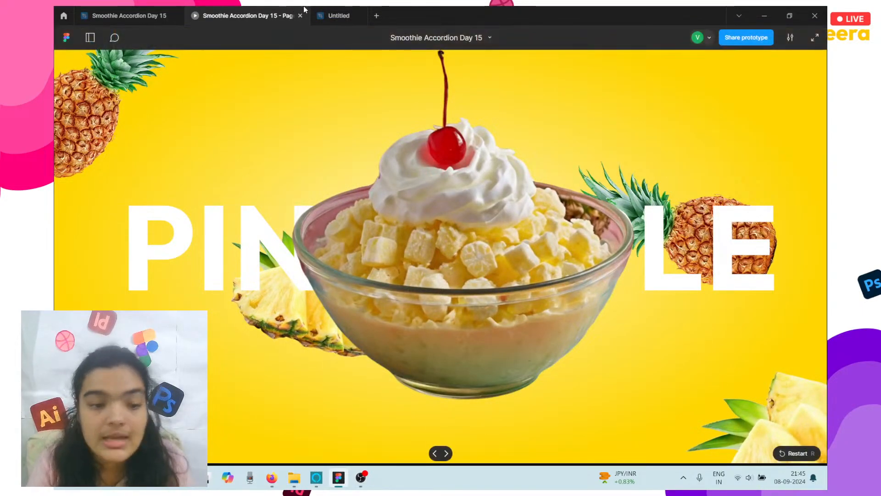
{"action": "left_click", "coordinate": [327, 10]}
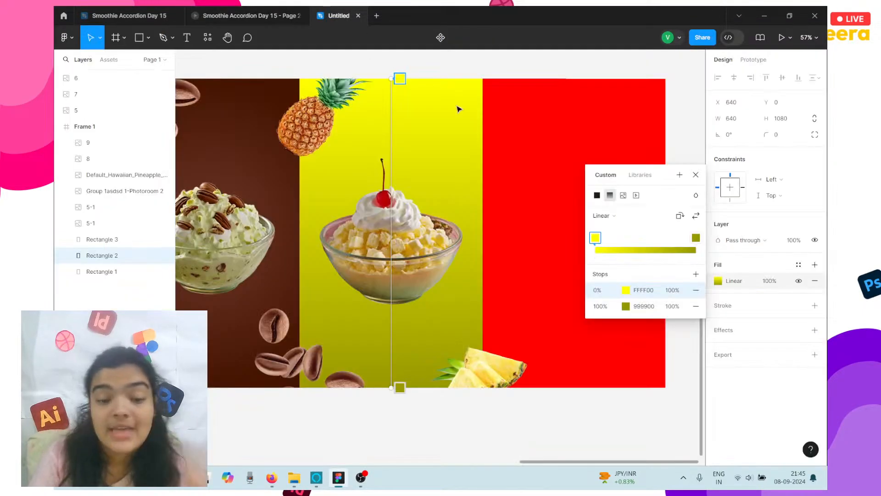
{"action": "left_click", "coordinate": [616, 214]}
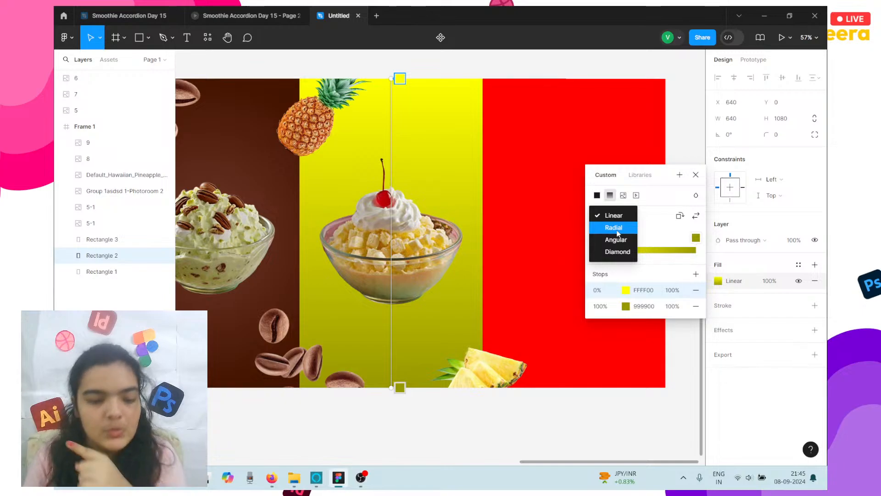
{"action": "left_click", "coordinate": [614, 227]}
- Set the gradient's 0% stop to FFC51F, starting from a colour sampled in the pineapple bowl, and its 100% stop to FFFF00
{"action": "left_click", "coordinate": [627, 292]}
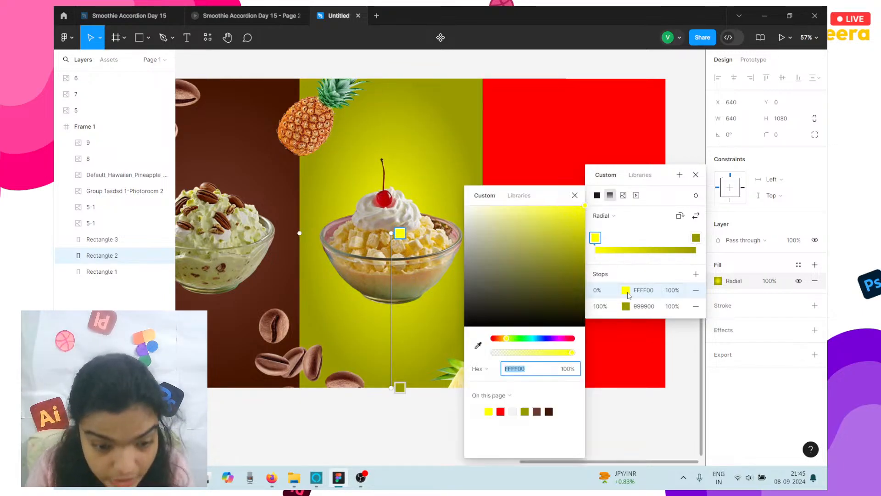
{"action": "left_click", "coordinate": [479, 345]}
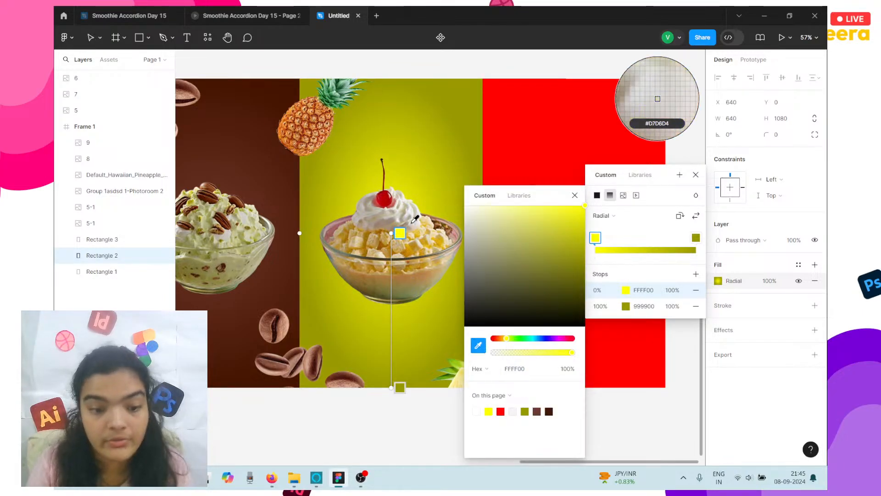
{"action": "left_click", "coordinate": [415, 236]}
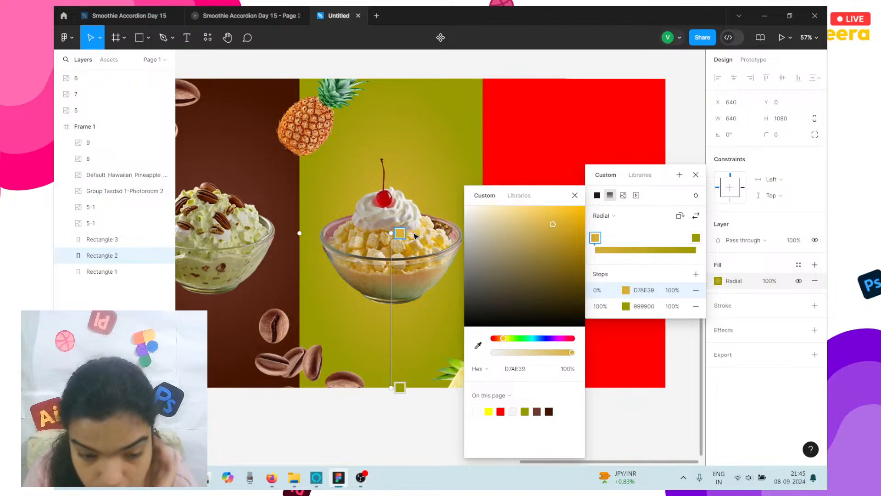
{"action": "left_click_drag", "start_coordinate": [537, 226], "coordinate": [572, 186]}
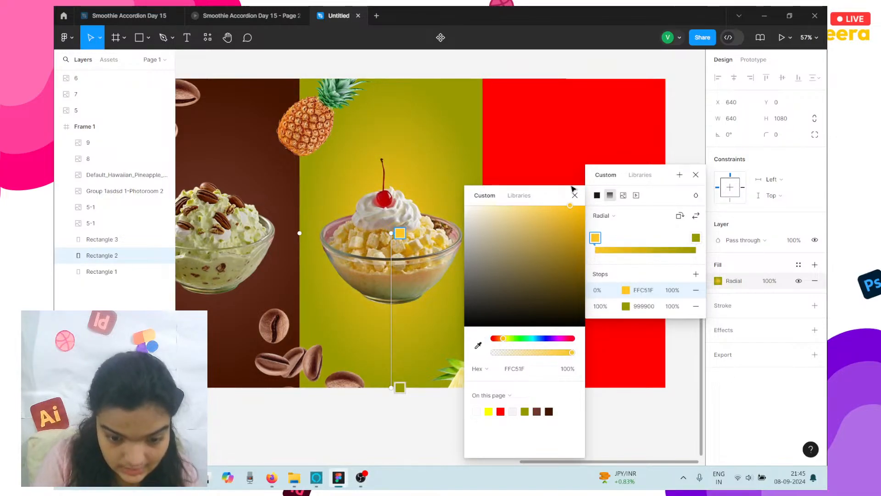
{"action": "left_click", "coordinate": [628, 307]}
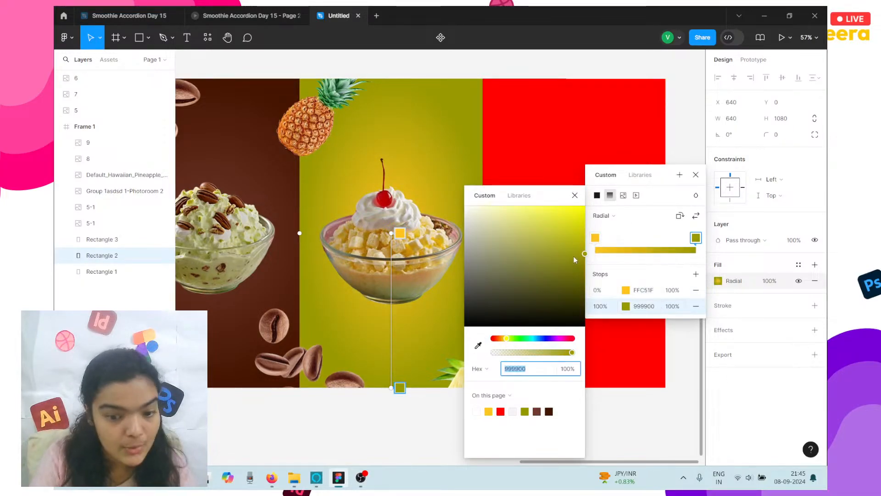
{"action": "left_click_drag", "start_coordinate": [577, 256], "coordinate": [635, 150]}
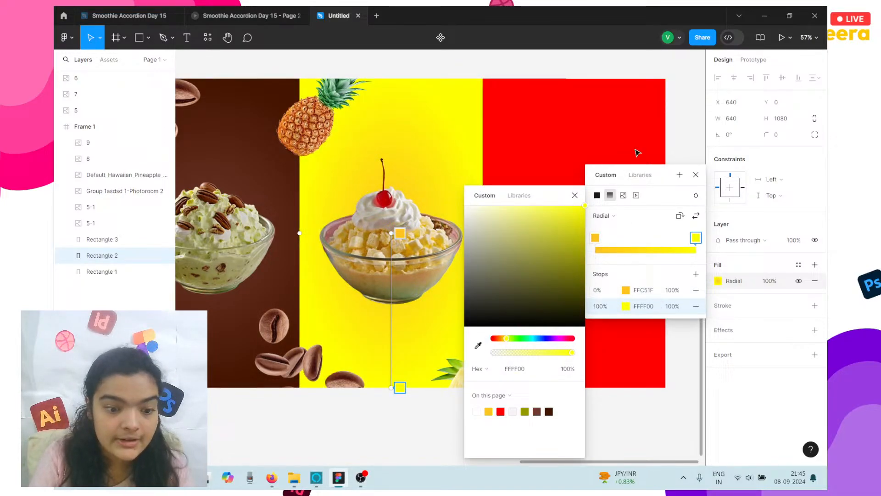
- Set the yellow panel gradient's 100% stop to FFDA00, starting from a sampled colour
{"action": "left_click", "coordinate": [483, 345]}
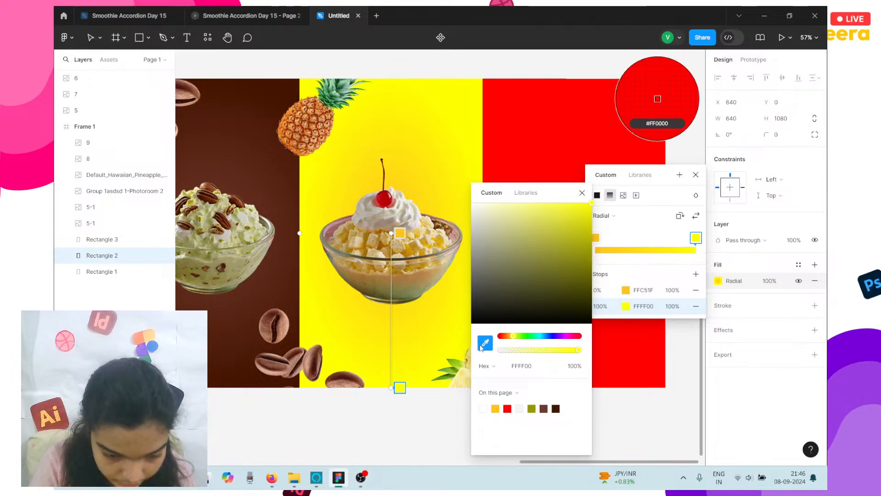
{"action": "left_click", "coordinate": [462, 376]}
{"action": "left_click_drag", "start_coordinate": [543, 244], "coordinate": [610, 195]}
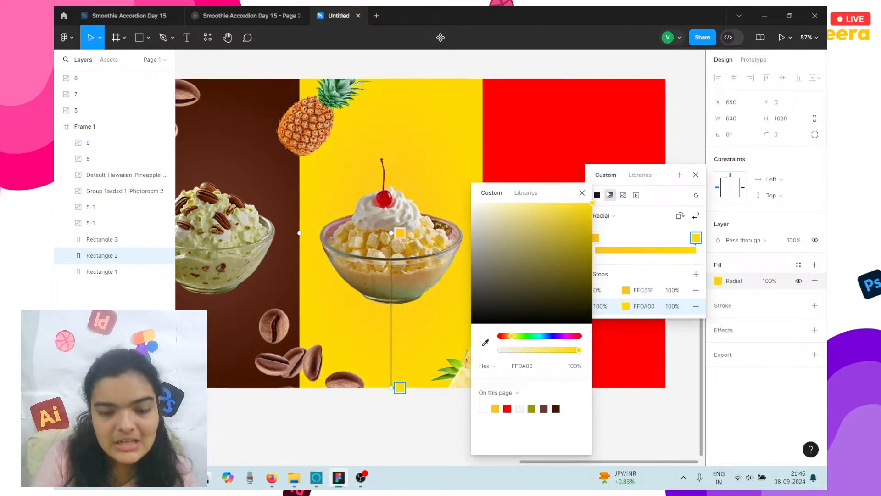
- Set the yellow gradient's 0% stop to pale yellow FFF9DE, starting from the sampled colour F9E68C
{"action": "left_click", "coordinate": [632, 292]}
{"action": "left_click", "coordinate": [478, 345]}
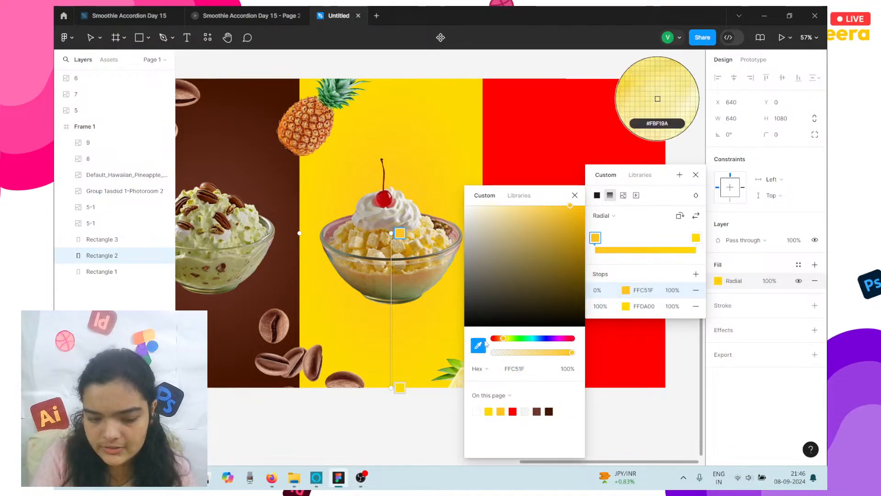
{"action": "left_click", "coordinate": [653, 93]}
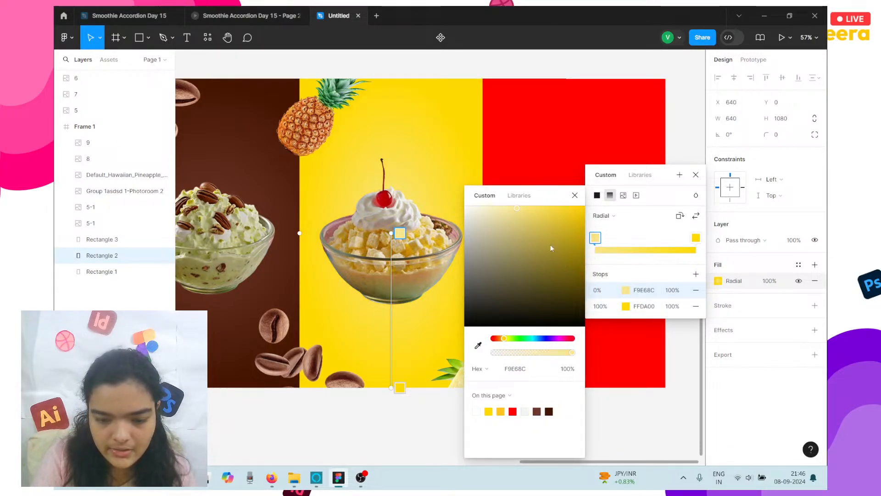
{"action": "left_click_drag", "start_coordinate": [544, 222], "coordinate": [483, 186]}
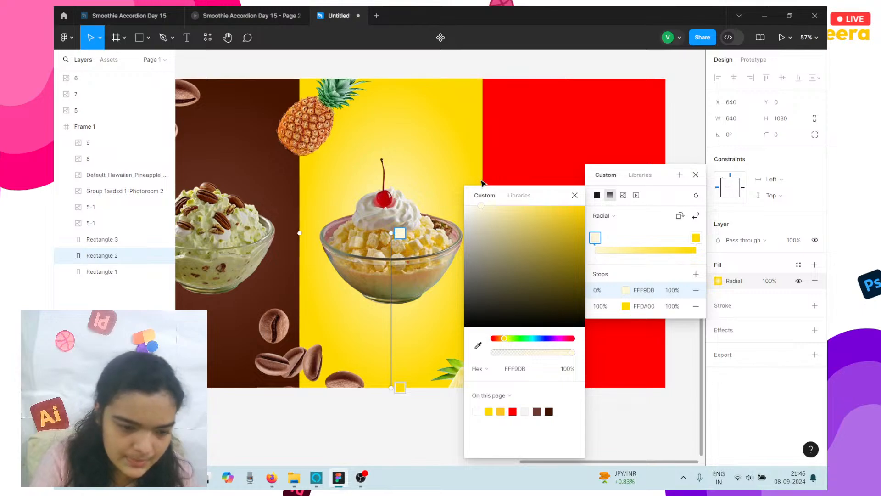
- Try the warmer hue FFC700 for the yellow gradient's 100% stop and undo the change
{"action": "left_click", "coordinate": [626, 308]}
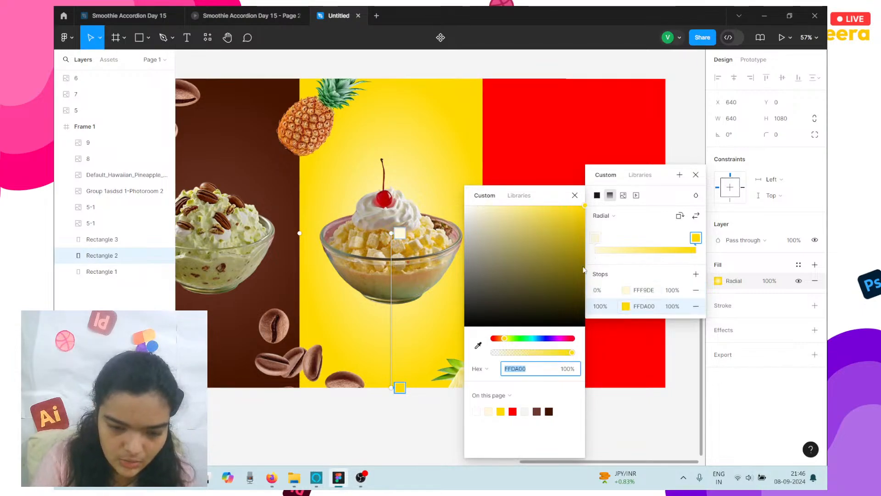
{"action": "left_click", "coordinate": [504, 340]}
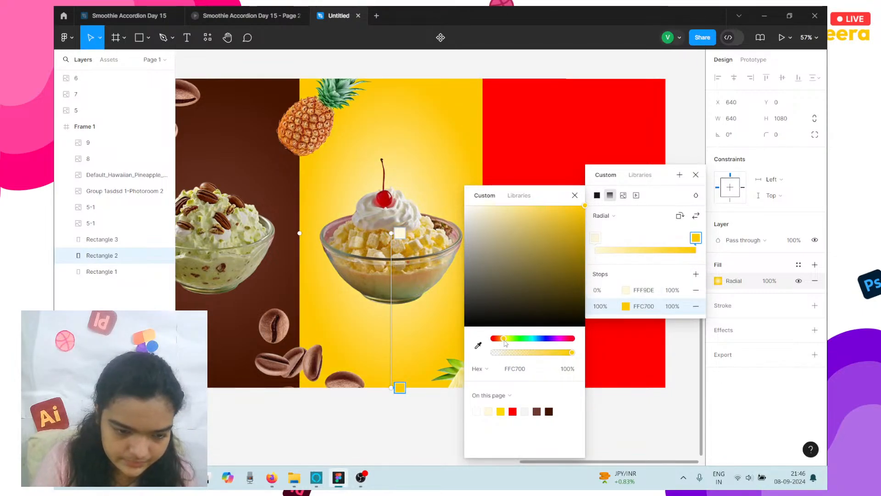
{"action": "key", "text": "ctrl+z"}
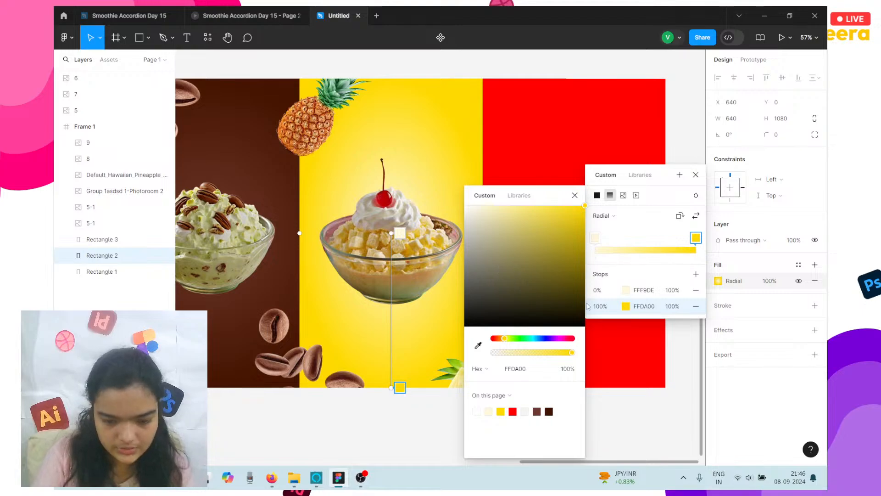
- Set the yellow gradient's 0% stop to white FFFFFF and tighten the radial gradient's extent vertically around the pineapple bowl
{"action": "left_click", "coordinate": [642, 290]}
{"action": "left_click_drag", "start_coordinate": [543, 230], "coordinate": [463, 188]}
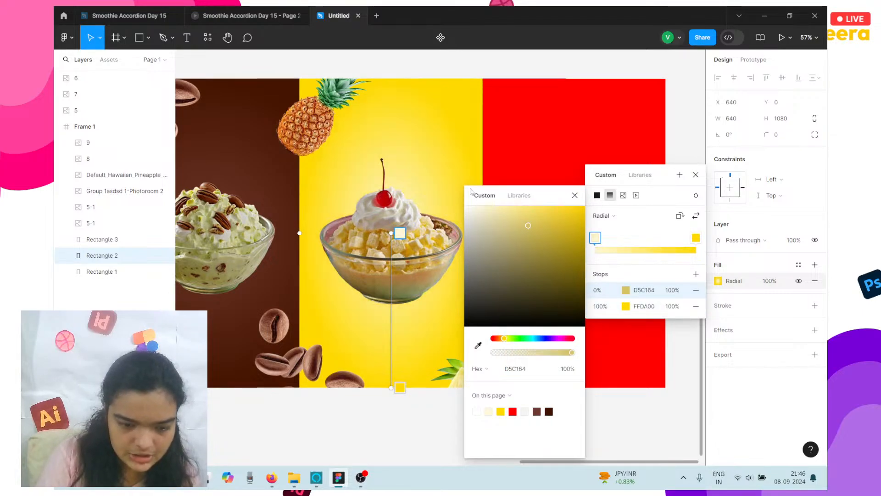
{"action": "left_click_drag", "start_coordinate": [300, 234], "coordinate": [277, 240]}
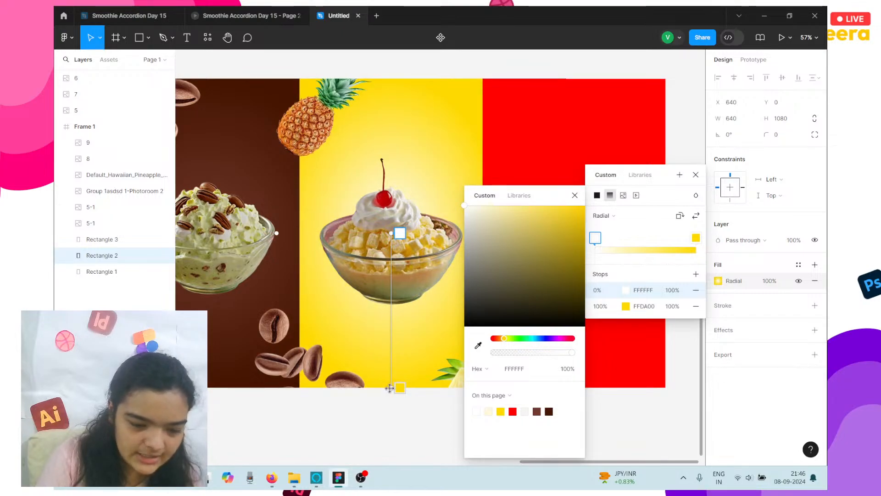
{"action": "left_click_drag", "start_coordinate": [392, 387], "coordinate": [389, 356]}
{"action": "mouse_move", "coordinate": [306, 231]}
{"action": "left_mouse_down"}
{"action": "mouse_move", "coordinate": [240, 240]}
{"action": "mouse_move", "coordinate": [300, 243]}
{"action": "left_mouse_up"}
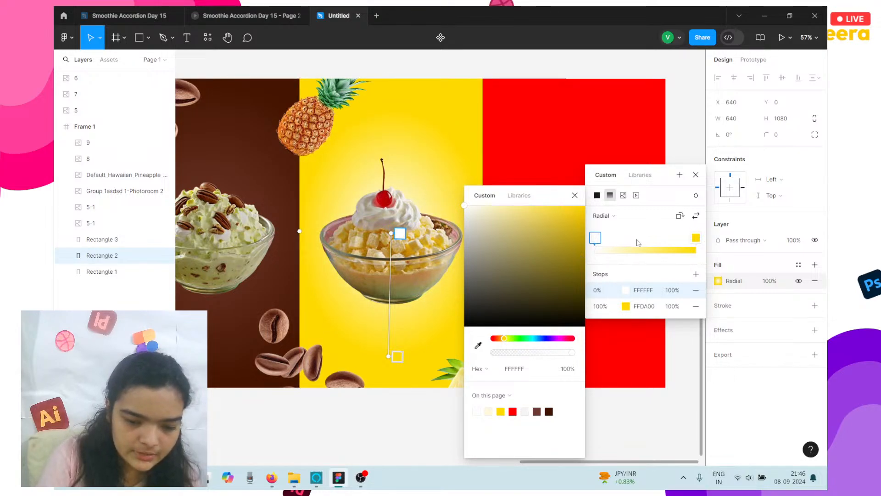
- Add a middle stop at 43% in FFF096 to the yellow gradient and widen its radius slightly
{"action": "left_click_drag", "start_coordinate": [620, 244], "coordinate": [639, 242]}
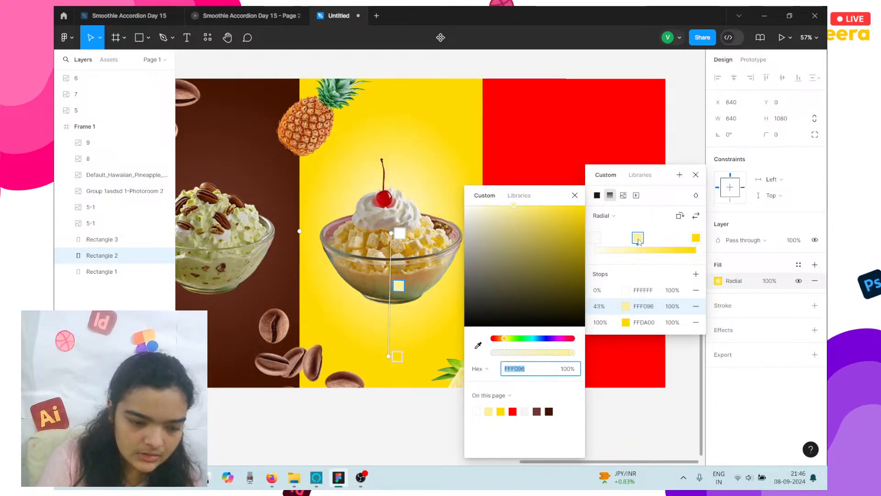
{"action": "mouse_move", "coordinate": [299, 231]}
{"action": "left_mouse_down"}
{"action": "mouse_move", "coordinate": [225, 234]}
{"action": "mouse_move", "coordinate": [296, 242]}
{"action": "left_mouse_up"}
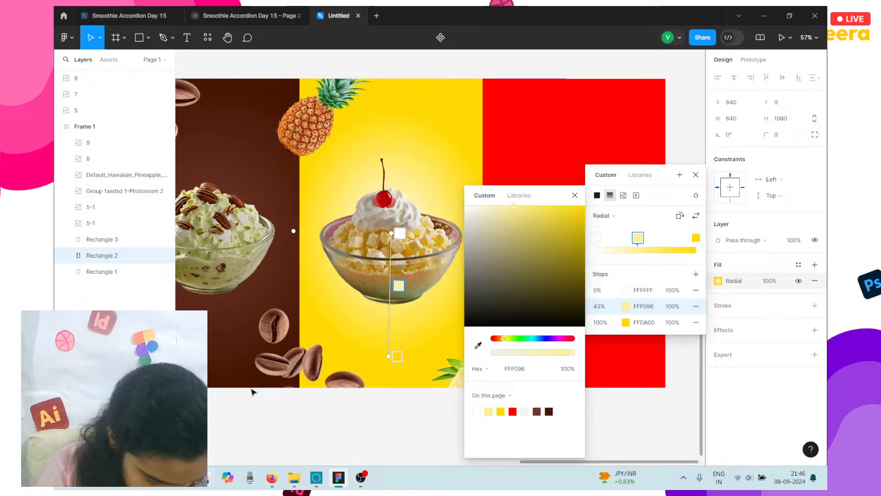
{"action": "mouse_move", "coordinate": [272, 479]}
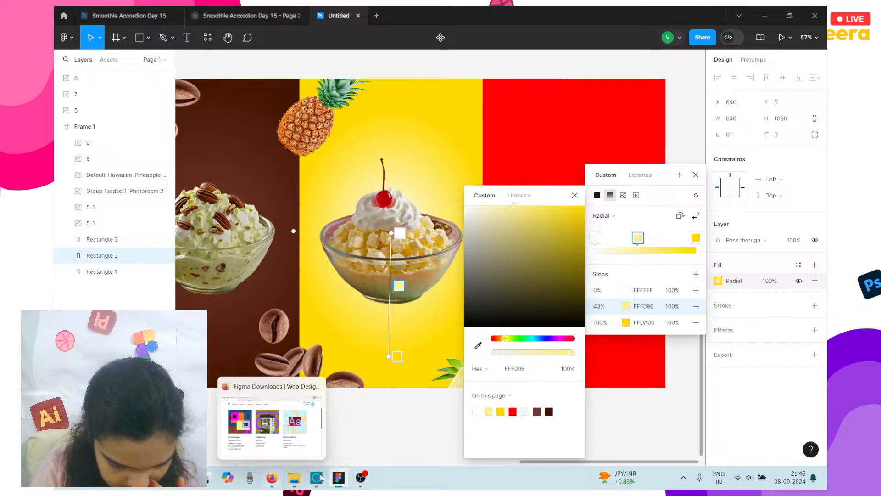
{"action": "left_click", "coordinate": [271, 479]}
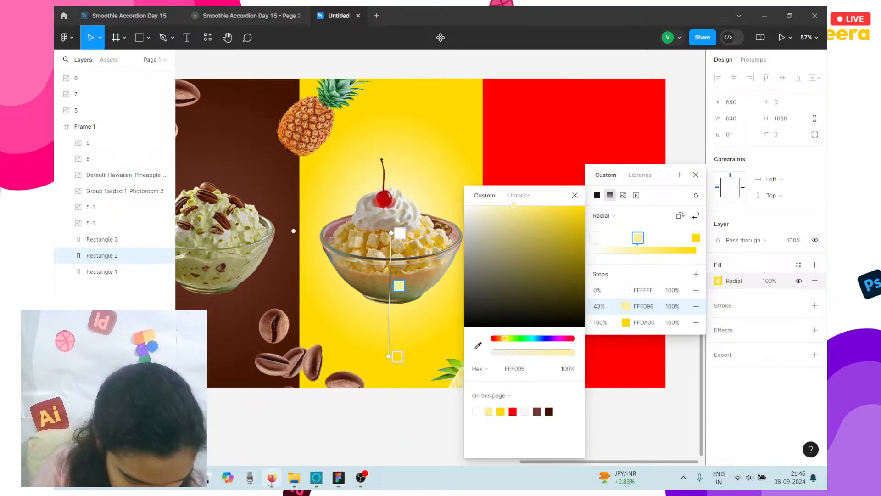
{"action": "left_click", "coordinate": [362, 478]}
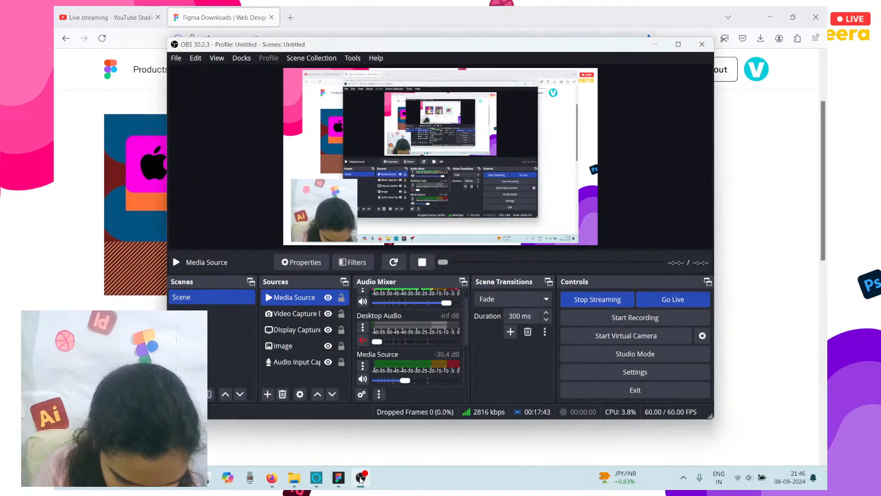
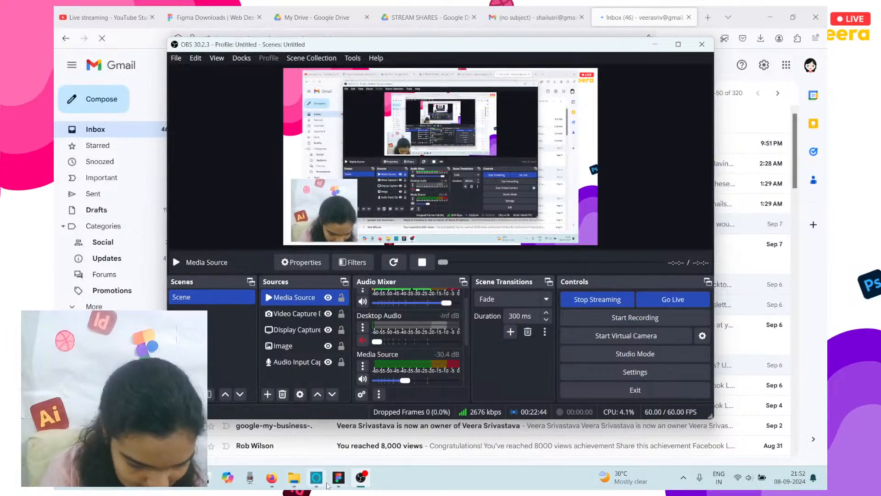
{"action": "left_click", "coordinate": [339, 478]}
{"action": "left_click", "coordinate": [338, 477]}
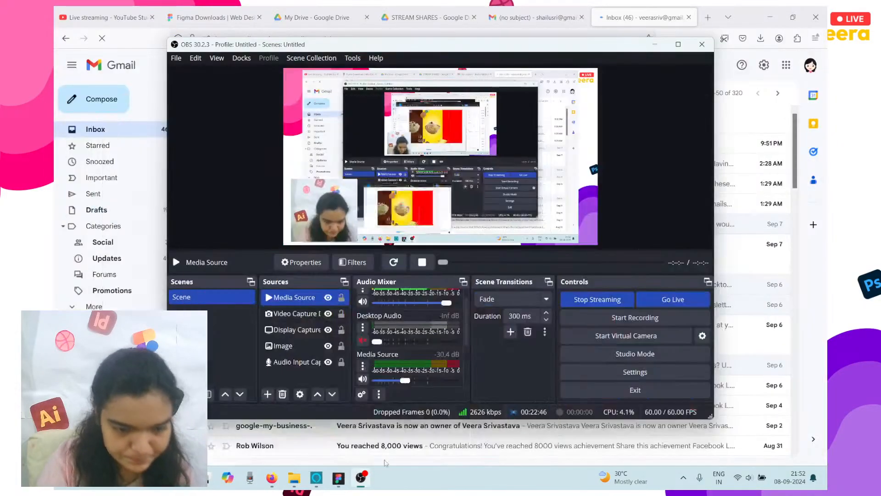
{"action": "left_click", "coordinate": [341, 479]}
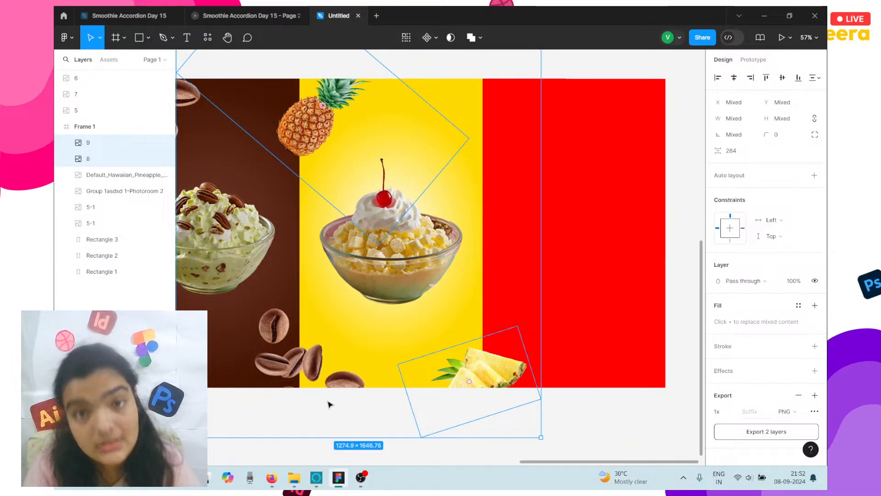
- Switch to File Explorer, open the red berries folder inside folder 15, and place the cream strawberry bowl image on the red panel
{"action": "left_click", "coordinate": [558, 406]}
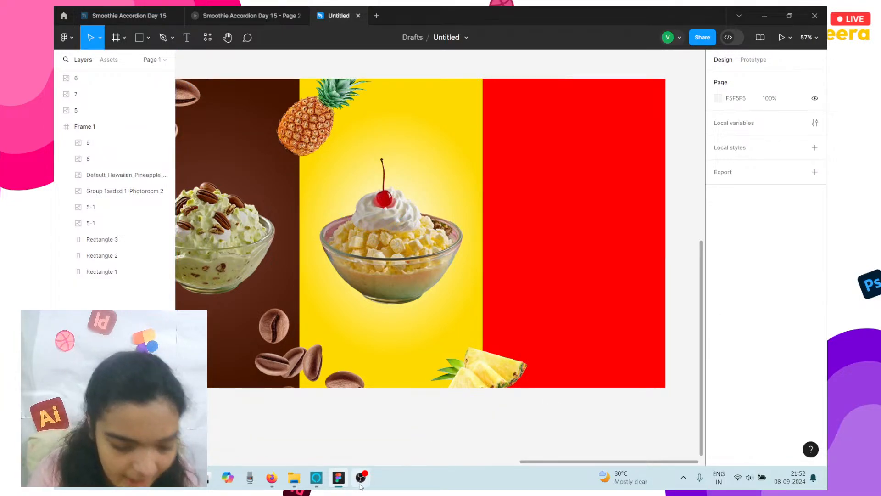
{"action": "left_click", "coordinate": [294, 477]}
{"action": "double_click", "coordinate": [221, 401]}
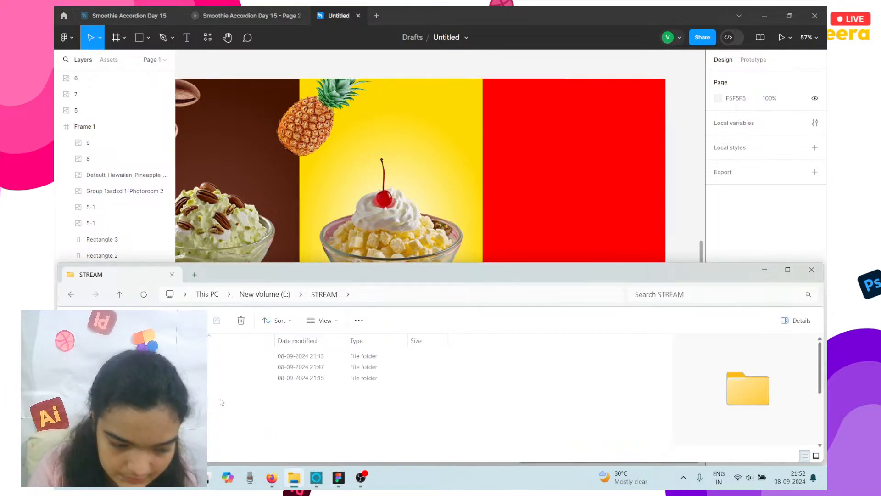
{"action": "left_click", "coordinate": [224, 378]}
{"action": "double_click", "coordinate": [225, 378]}
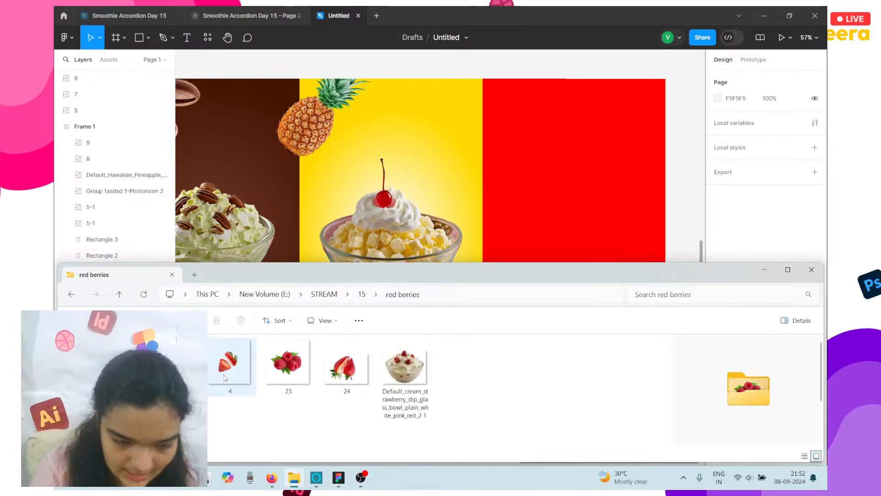
{"action": "left_click", "coordinate": [413, 372]}
{"action": "left_click_drag", "start_coordinate": [457, 359], "coordinate": [578, 221]}
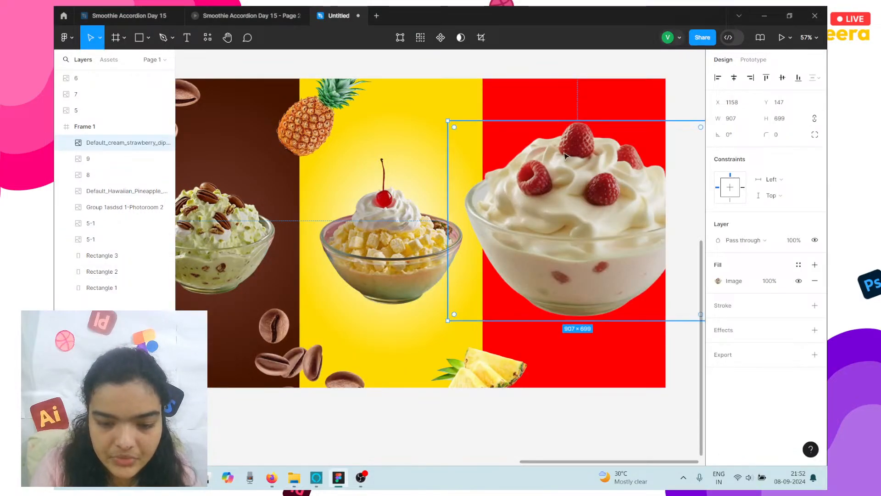
- Shrink the cream bowl image to about 573 × 442, match it against the pineapple bowl, and position it centrally in the red panel
{"action": "left_click_drag", "start_coordinate": [595, 121], "coordinate": [603, 194]}
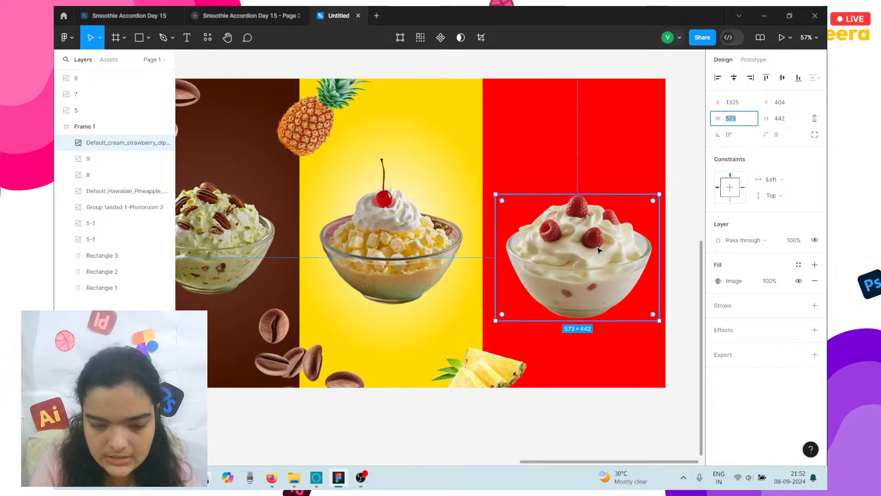
{"action": "left_click_drag", "start_coordinate": [596, 247], "coordinate": [390, 237]}
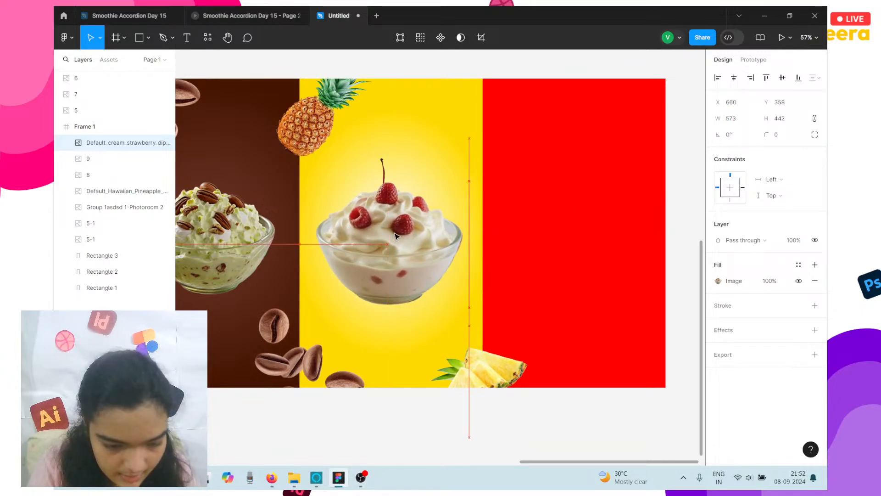
{"action": "mouse_move", "coordinate": [406, 186]}
{"action": "left_mouse_down"}
{"action": "mouse_move", "coordinate": [407, 203]}
{"action": "mouse_move", "coordinate": [406, 183]}
{"action": "left_mouse_up"}
{"action": "left_click_drag", "start_coordinate": [366, 241], "coordinate": [553, 241]}
- Change the red panel's solid fill to a radial gradient
{"action": "left_click", "coordinate": [548, 137]}
{"action": "scroll", "coordinate": [547, 136], "scroll_direction": "right", "scroll_amount": 3}
{"action": "scroll", "coordinate": [547, 135], "scroll_direction": "down", "scroll_amount": 1}
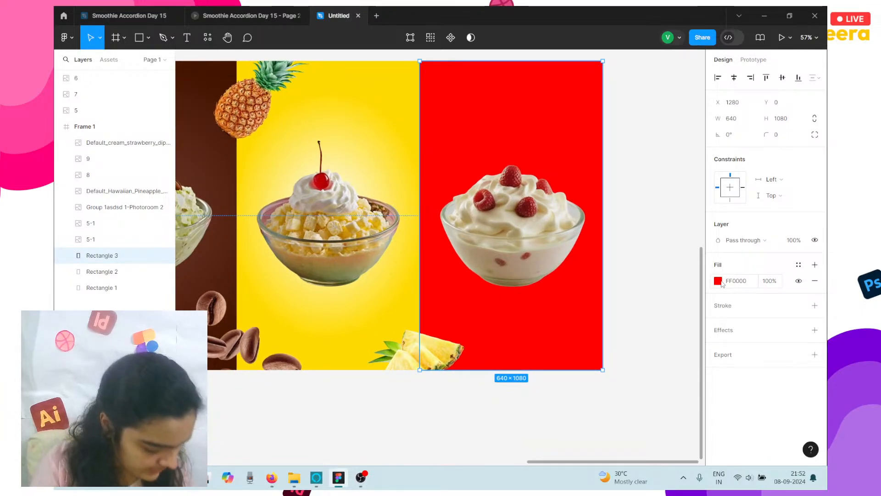
{"action": "left_click", "coordinate": [719, 281]}
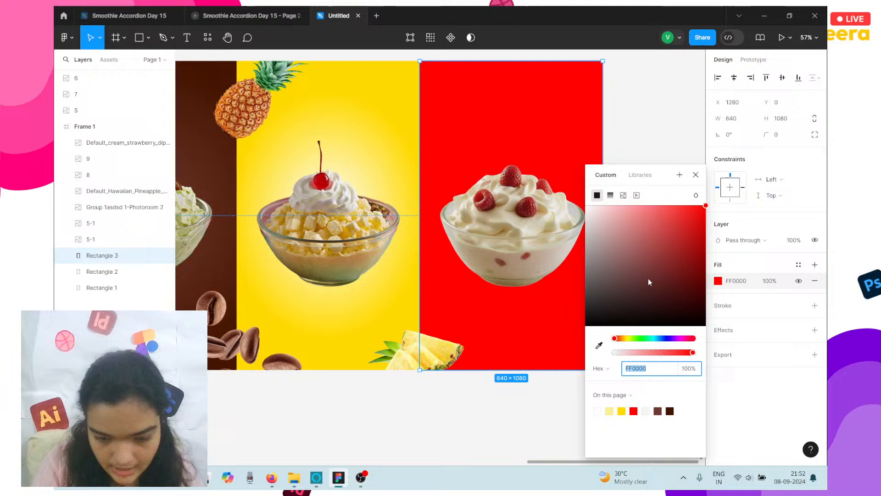
{"action": "left_click", "coordinate": [610, 195]}
{"action": "left_click", "coordinate": [619, 219]}
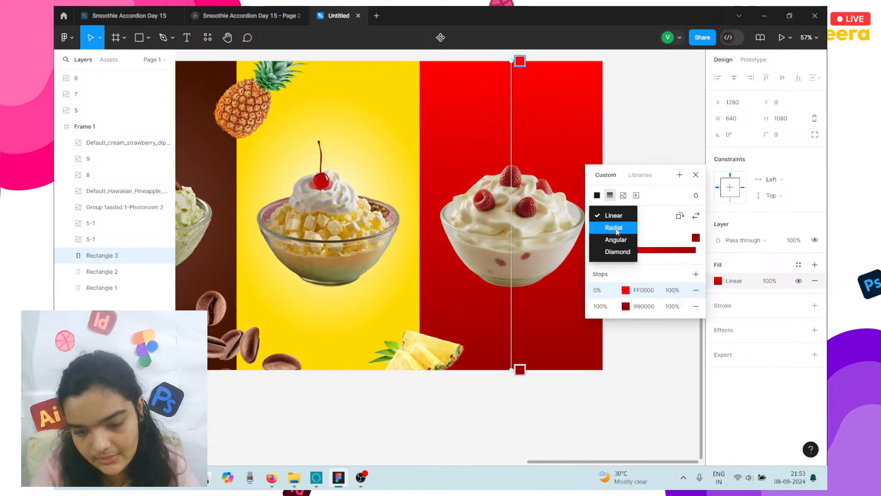
{"action": "left_click", "coordinate": [618, 229]}
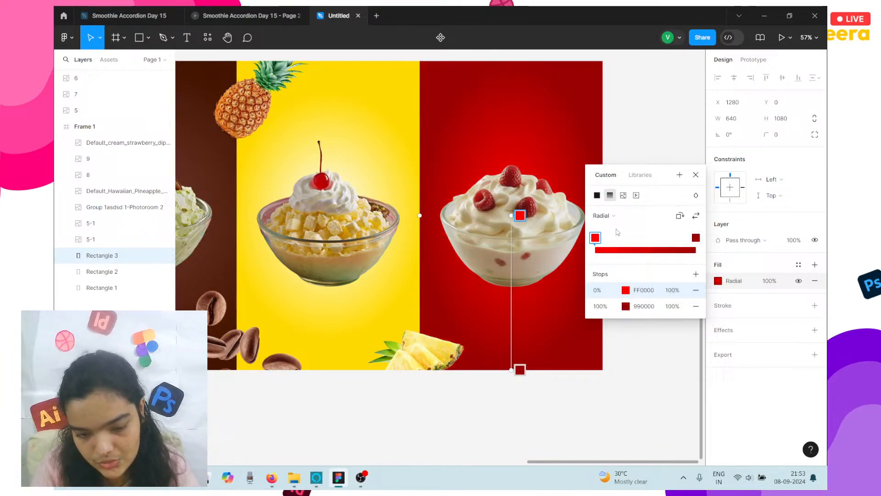
- Set the red gradient's 0% stop to E78871, starting from a colour sampled on the top raspberry
{"action": "left_click", "coordinate": [625, 290]}
{"action": "left_click", "coordinate": [478, 345]}
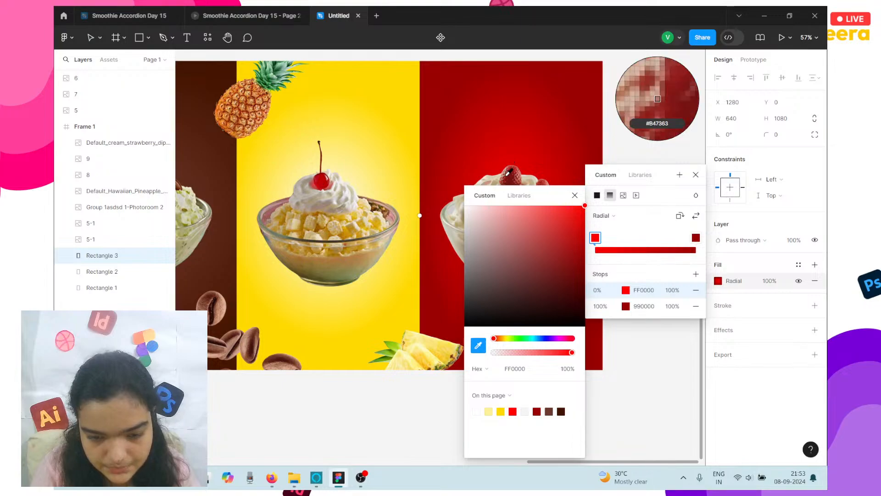
{"action": "left_click", "coordinate": [508, 173]}
{"action": "left_click_drag", "start_coordinate": [525, 231], "coordinate": [526, 219]}
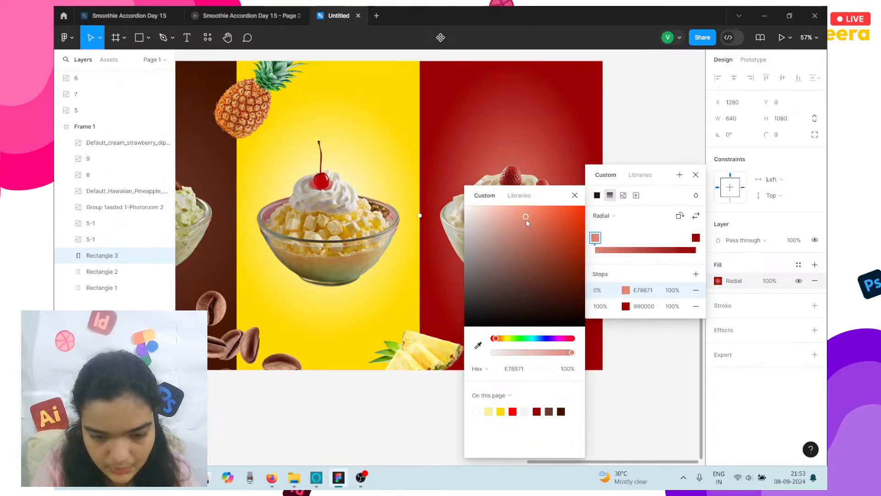
- Set the red gradient's 100% stop to BB0000, starting from a raspberry colour sample, then close the colour settings and reselect the panel
{"action": "left_click", "coordinate": [625, 310]}
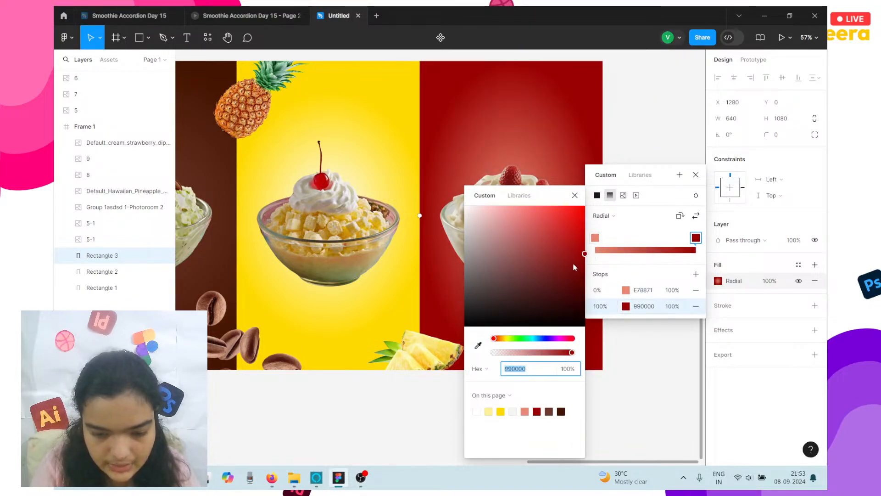
{"action": "left_click", "coordinate": [478, 345]}
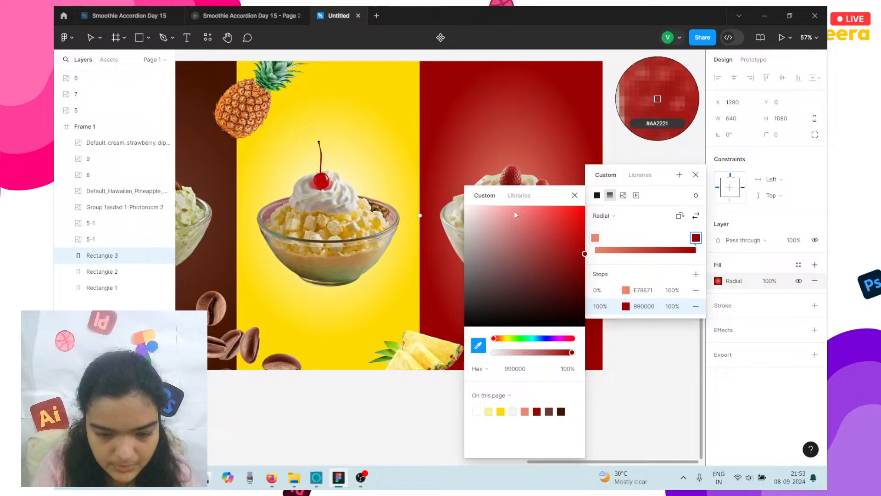
{"action": "left_click", "coordinate": [509, 173]}
{"action": "left_click_drag", "start_coordinate": [555, 268], "coordinate": [585, 237]}
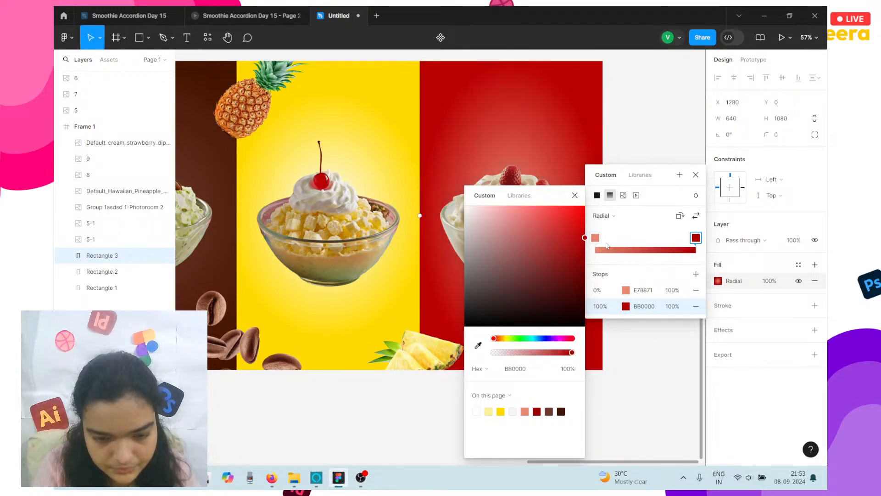
{"action": "left_click", "coordinate": [654, 133]}
{"action": "left_click", "coordinate": [561, 126]}
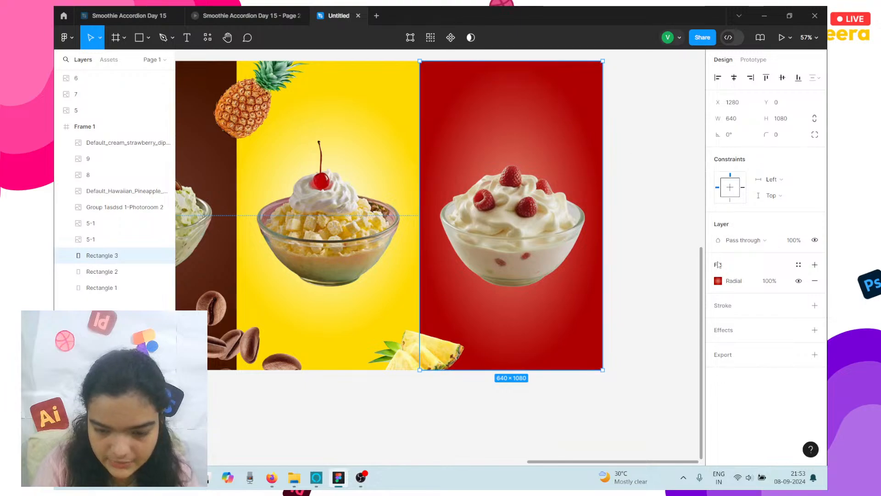
- Shorten the red panel's radial gradient so its outer stop sits inside the panel's lower edge, and slightly adjust its width handle
{"action": "left_click", "coordinate": [719, 281]}
{"action": "mouse_move", "coordinate": [420, 215]}
{"action": "left_mouse_down"}
{"action": "mouse_move", "coordinate": [384, 216]}
{"action": "mouse_move", "coordinate": [418, 212]}
{"action": "left_mouse_up"}
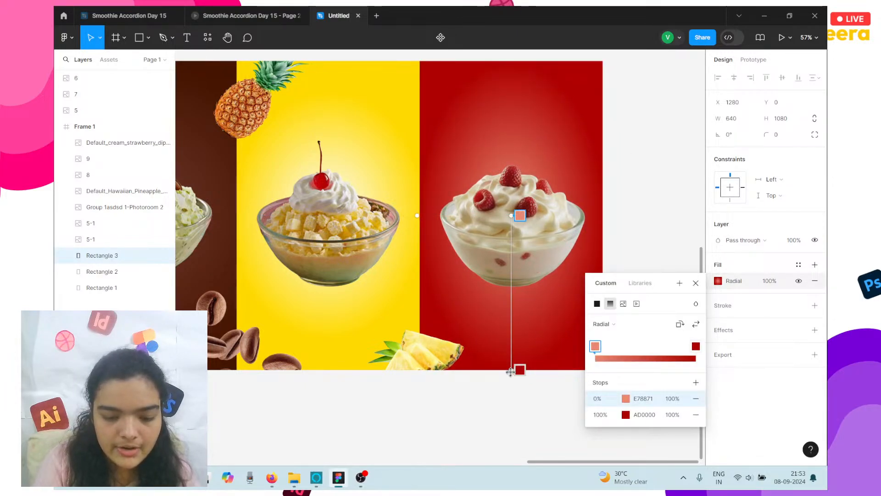
{"action": "left_click_drag", "start_coordinate": [511, 372], "coordinate": [507, 342]}
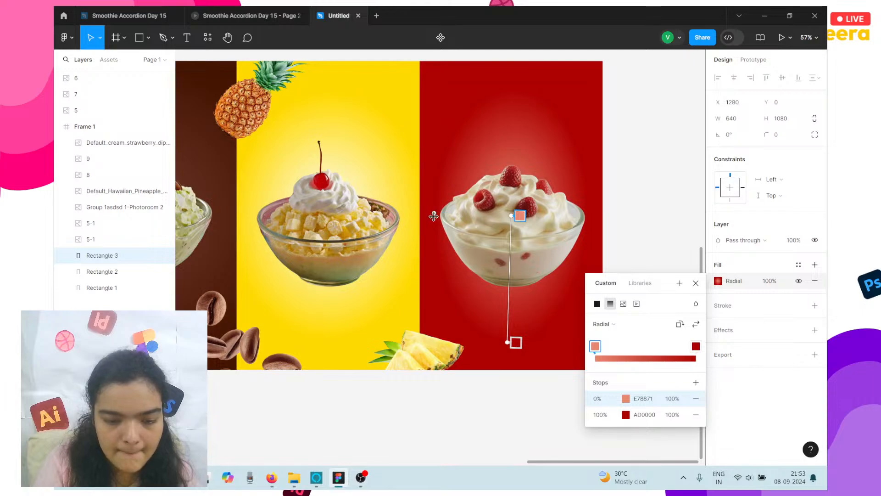
{"action": "mouse_move", "coordinate": [418, 214]}
{"action": "left_mouse_down"}
{"action": "mouse_move", "coordinate": [375, 218]}
{"action": "mouse_move", "coordinate": [407, 221]}
{"action": "mouse_move", "coordinate": [416, 213]}
{"action": "left_mouse_up"}
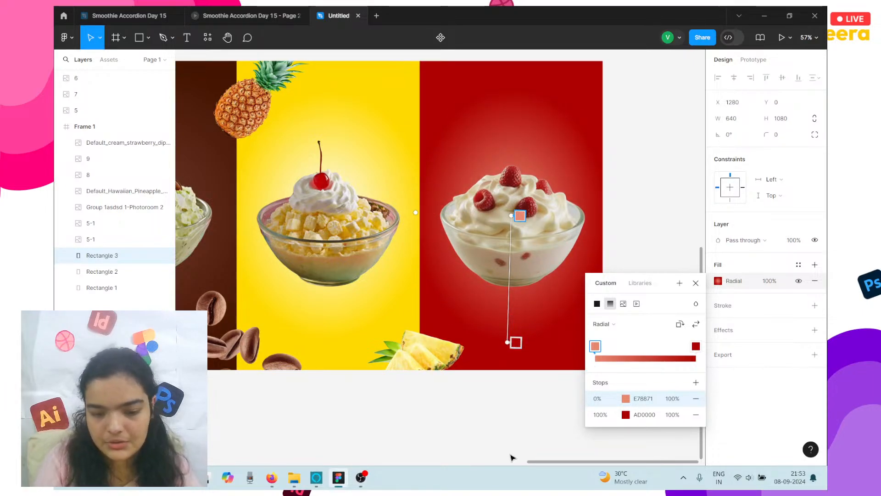
{"action": "key", "text": "Escape"}
- Set the 6F392C stop of the brown panel's radial gradient to about 34% through the frame's selection colours
{"action": "scroll", "coordinate": [512, 456], "scroll_direction": "left", "scroll_amount": 5}
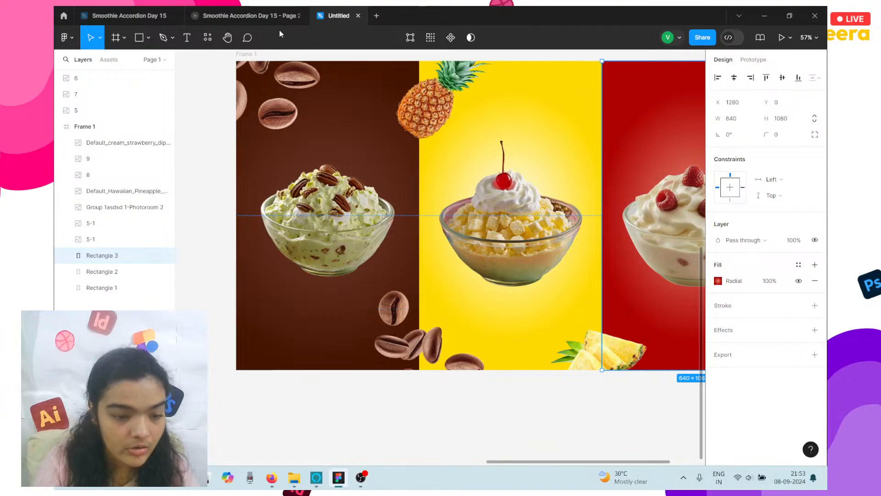
{"action": "left_click", "coordinate": [253, 55]}
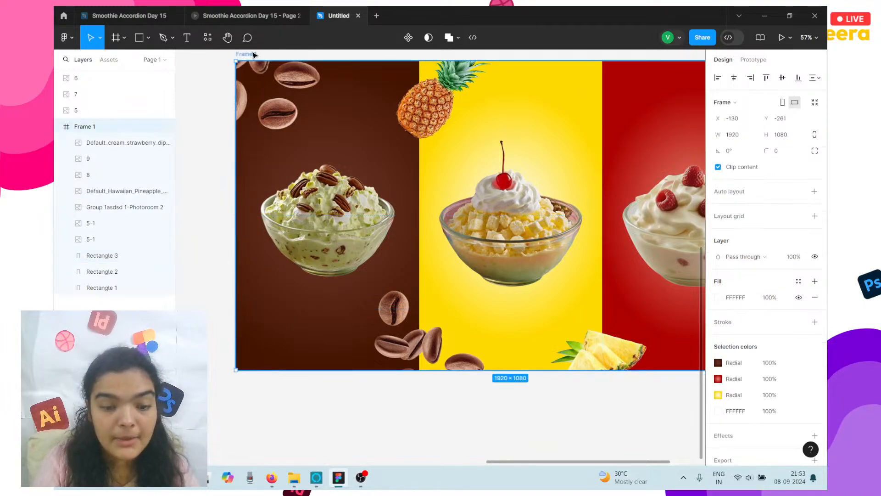
{"action": "left_click", "coordinate": [719, 363]}
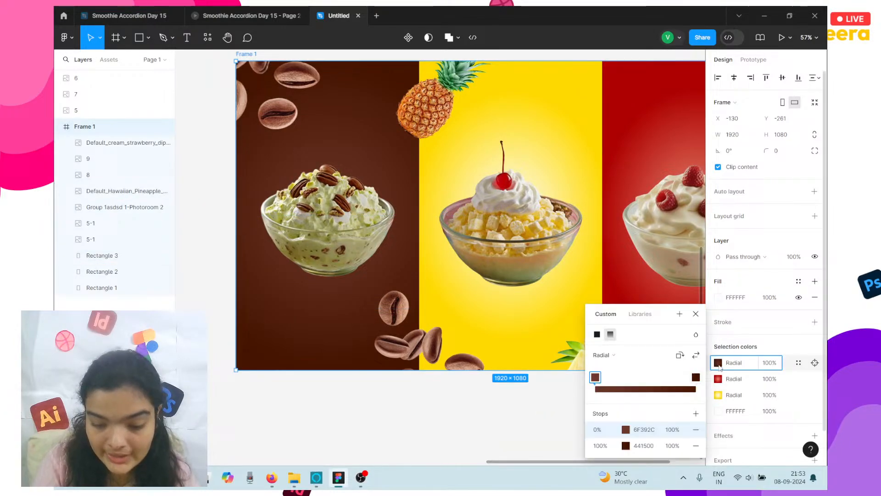
{"action": "left_click", "coordinate": [596, 378]}
{"action": "left_click_drag", "start_coordinate": [625, 384], "coordinate": [632, 377]}
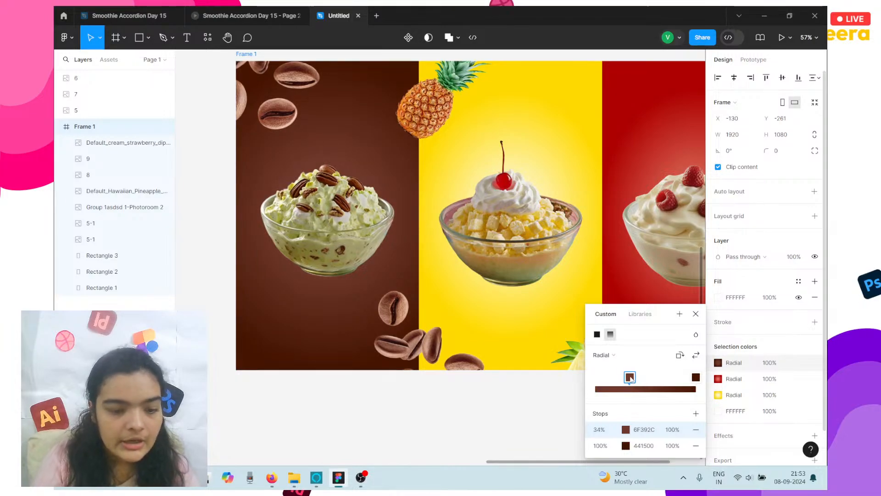
{"action": "left_click", "coordinate": [531, 399]}
- Import images 1, 4, 23 and 24 from the red berries folder and place them on the canvas below the frame
{"action": "scroll", "coordinate": [531, 399], "scroll_direction": "right", "scroll_amount": 5}
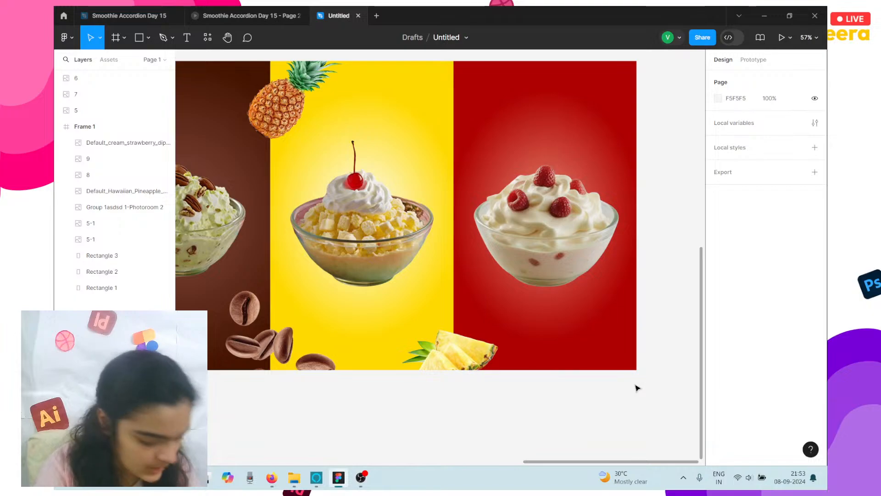
{"action": "key", "text": "ctrl+shift+k"}
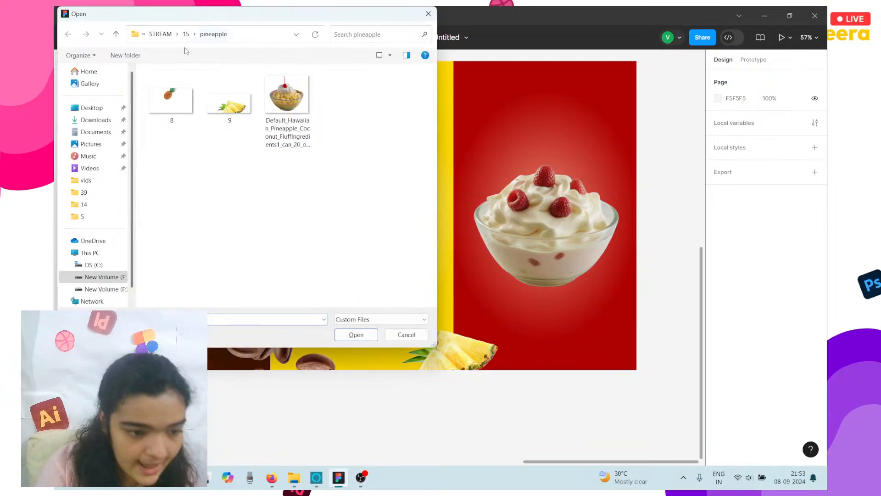
{"action": "left_click", "coordinate": [186, 34]}
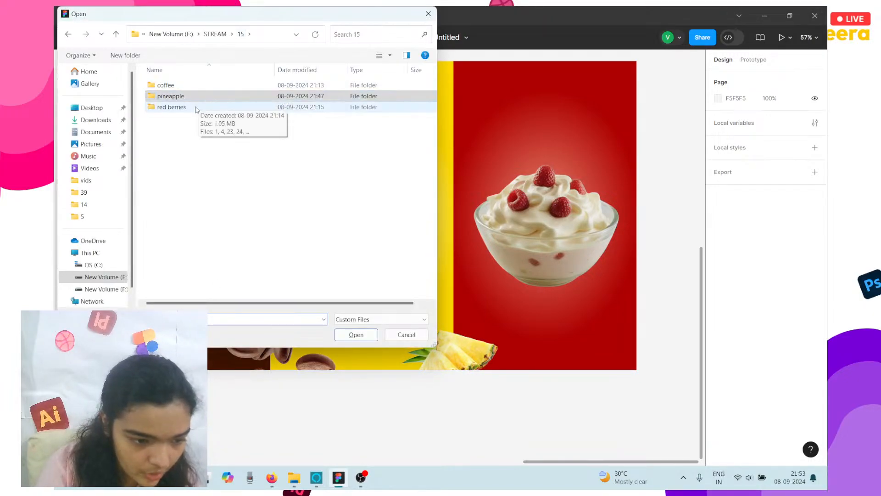
{"action": "double_click", "coordinate": [196, 109]}
{"action": "left_click_drag", "start_coordinate": [346, 146], "coordinate": [202, 142]}
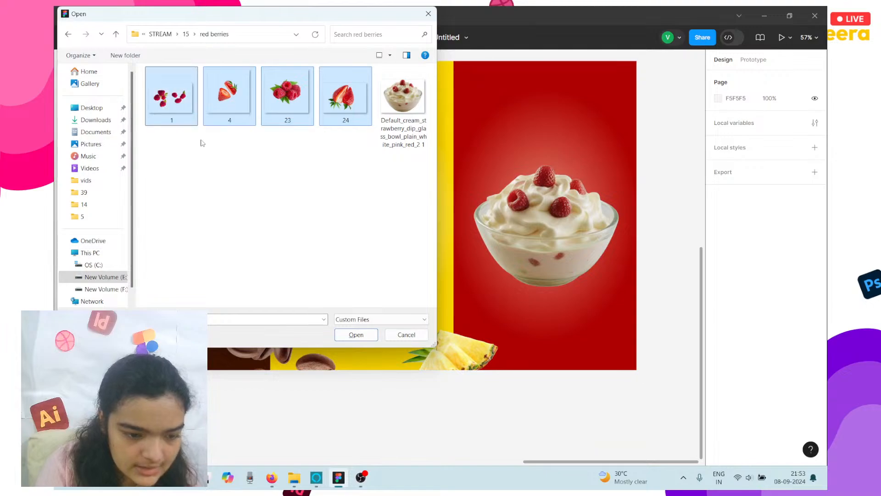
{"action": "left_click", "coordinate": [350, 329]}
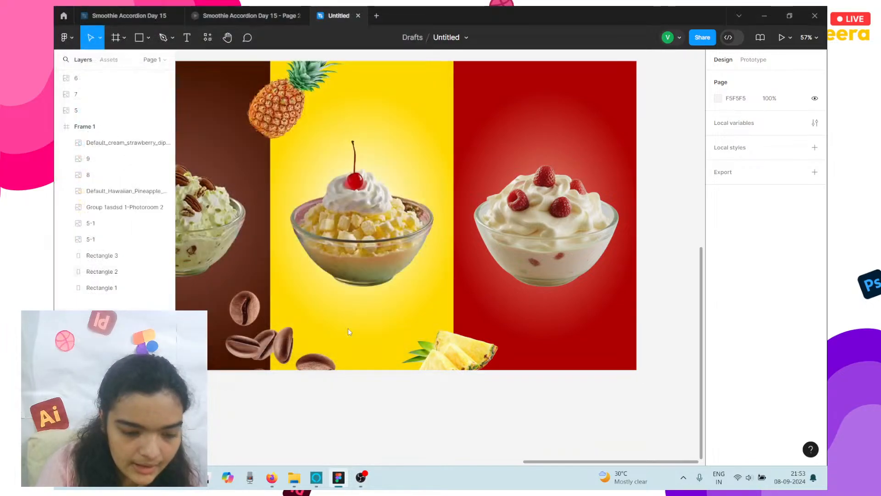
{"action": "scroll", "coordinate": [349, 330], "scroll_direction": "down", "scroll_amount": 5}
{"action": "left_click", "coordinate": [361, 336]}
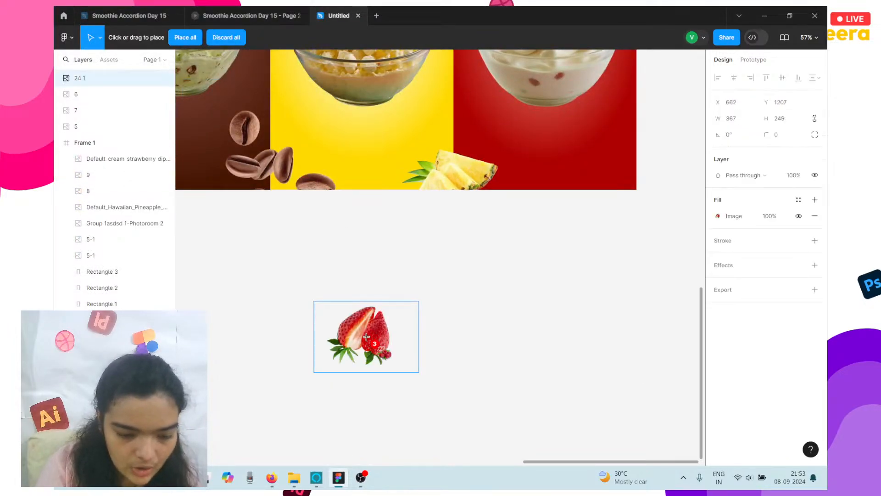
{"action": "left_click", "coordinate": [480, 331]}
{"action": "left_click", "coordinate": [567, 351]}
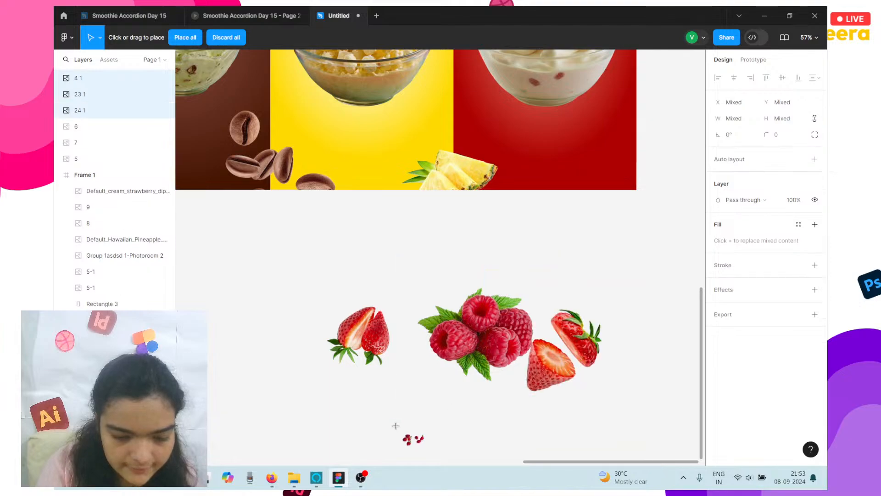
{"action": "left_click", "coordinate": [396, 429]}
- Move the whole and halved strawberry image 24 onto the frame's upper edge, straddling the border between the yellow and red panels
{"action": "left_click", "coordinate": [403, 349]}
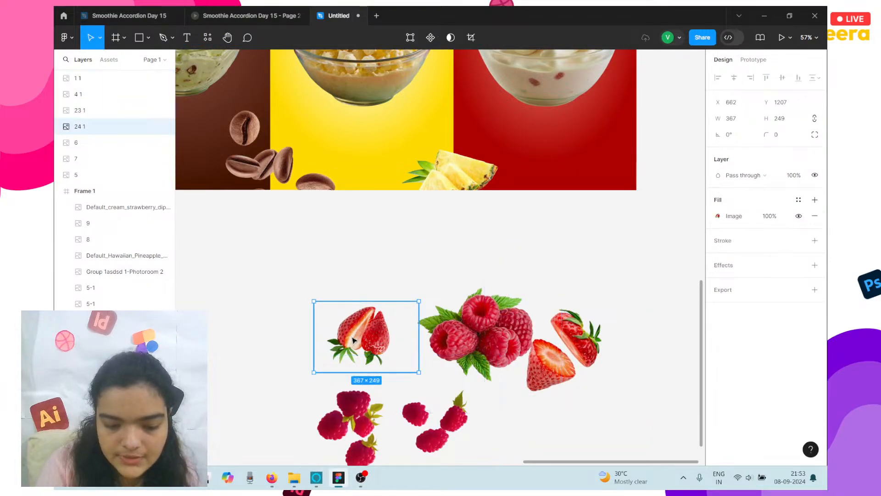
{"action": "left_click_drag", "start_coordinate": [354, 311], "coordinate": [468, 150]}
{"action": "scroll", "coordinate": [479, 230], "scroll_direction": "up", "scroll_amount": 4}
{"action": "scroll", "coordinate": [502, 74], "scroll_direction": "up", "scroll_amount": 4}
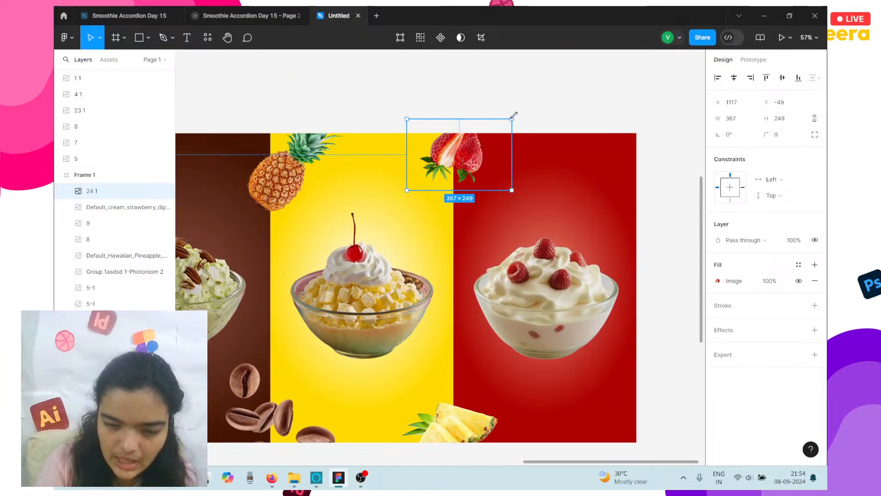
- Try rotating the strawberry image at the top of the red panel, and undo the rotations
{"action": "left_click_drag", "start_coordinate": [518, 118], "coordinate": [398, 172]}
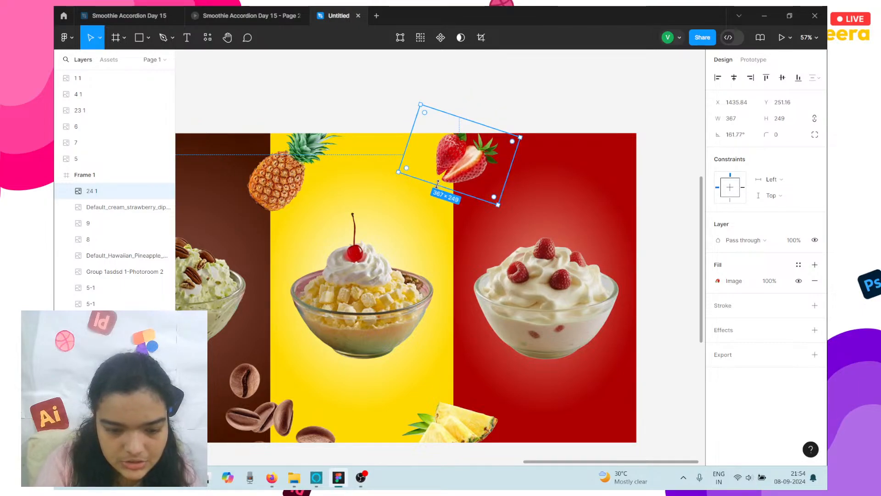
{"action": "left_click_drag", "start_coordinate": [500, 208], "coordinate": [537, 113]}
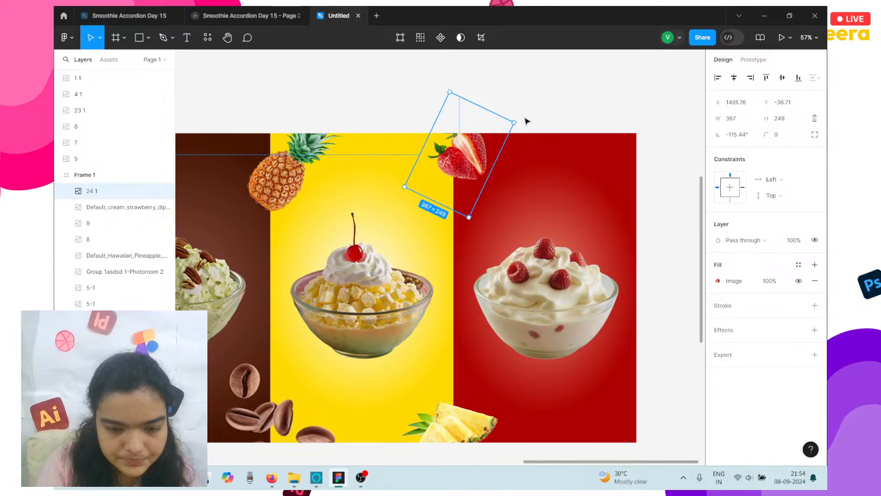
{"action": "key", "text": "ctrl+z"}
{"action": "key", "text": "ctrl+z"}
{"action": "key", "text": "ctrl+z"}
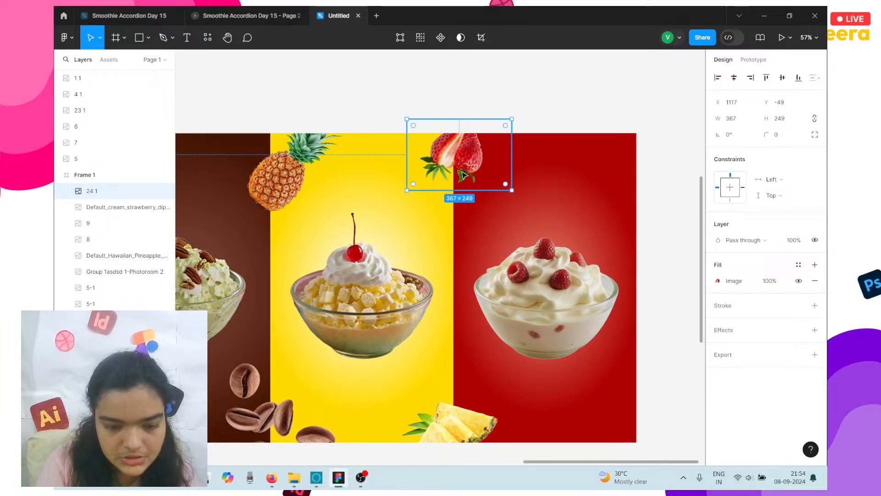
- Shrink the strawberry image slightly to about 365 × 248
{"action": "mouse_move", "coordinate": [465, 190]}
{"action": "left_mouse_down"}
{"action": "mouse_move", "coordinate": [466, 199]}
{"action": "mouse_move", "coordinate": [465, 190]}
{"action": "left_mouse_up"}
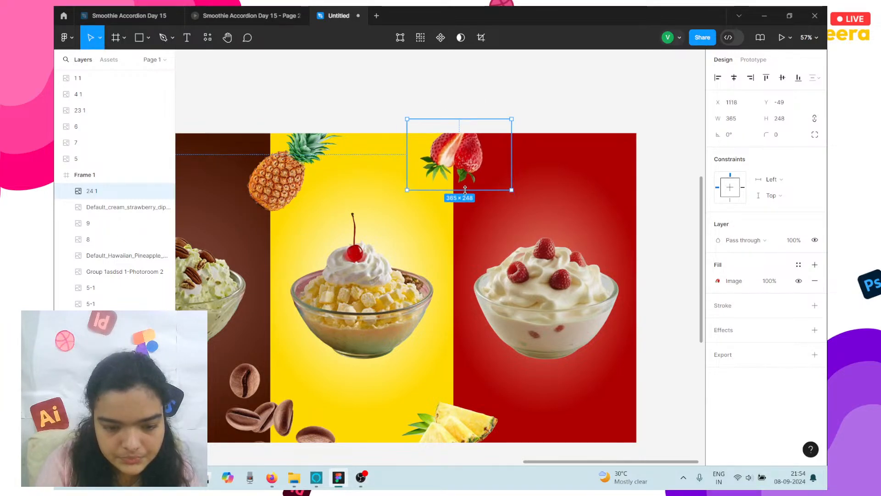
- Move the leafy raspberry cluster image 23 into the red panel's lower right corner and shrink it to about 436 × 436
{"action": "scroll", "coordinate": [472, 171], "scroll_direction": "down", "scroll_amount": 6}
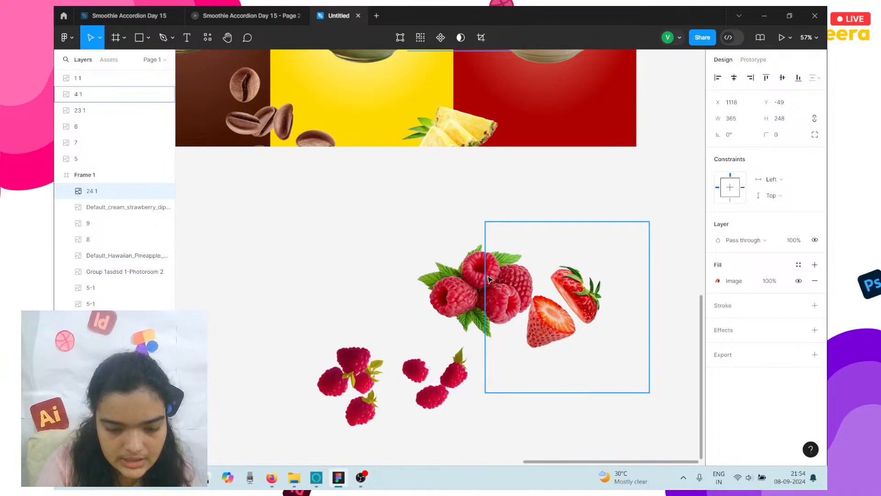
{"action": "left_click", "coordinate": [489, 278]}
{"action": "left_click_drag", "start_coordinate": [528, 224], "coordinate": [574, 154]}
{"action": "scroll", "coordinate": [596, 112], "scroll_direction": "right", "scroll_amount": 3}
{"action": "scroll", "coordinate": [596, 112], "scroll_direction": "up", "scroll_amount": 3}
{"action": "left_click_drag", "start_coordinate": [572, 200], "coordinate": [570, 197]}
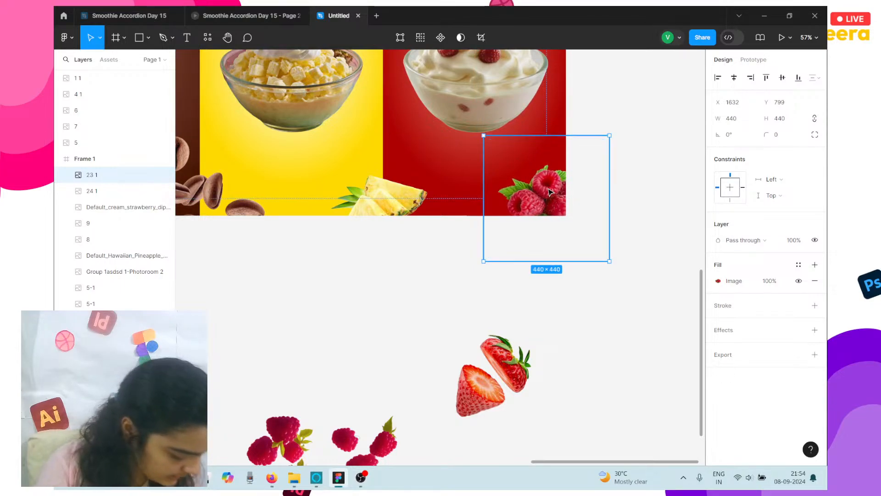
{"action": "scroll", "coordinate": [547, 191], "scroll_direction": "up", "scroll_amount": 3}
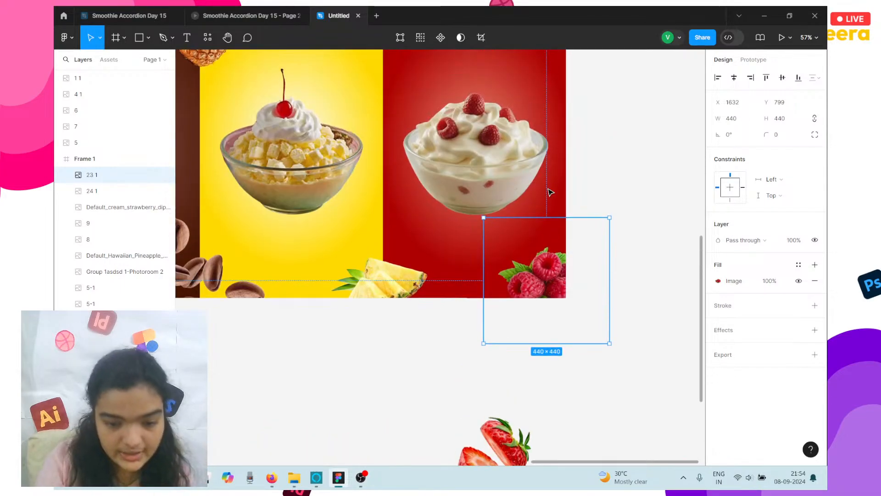
{"action": "mouse_move", "coordinate": [483, 217]}
{"action": "left_mouse_down"}
{"action": "mouse_move", "coordinate": [474, 210]}
{"action": "mouse_move", "coordinate": [488, 222]}
{"action": "left_mouse_up"}
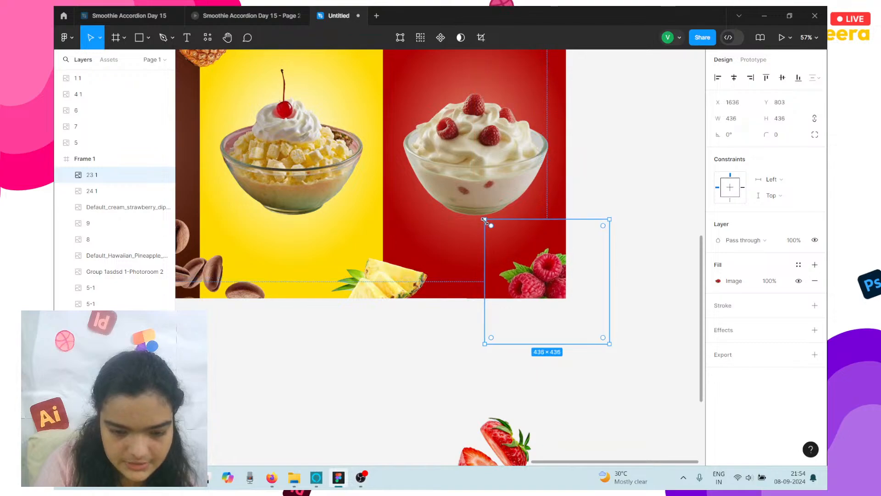
{"action": "left_click", "coordinate": [611, 203]}
- Review the full three-panel frame and compare its fruit placement with the finished smoothie accordion prototype
{"action": "scroll", "coordinate": [611, 203], "scroll_direction": "up", "scroll_amount": 1}
{"action": "scroll", "coordinate": [611, 203], "scroll_direction": "up", "scroll_amount": 2}
{"action": "scroll", "coordinate": [611, 203], "scroll_direction": "left", "scroll_amount": 4}
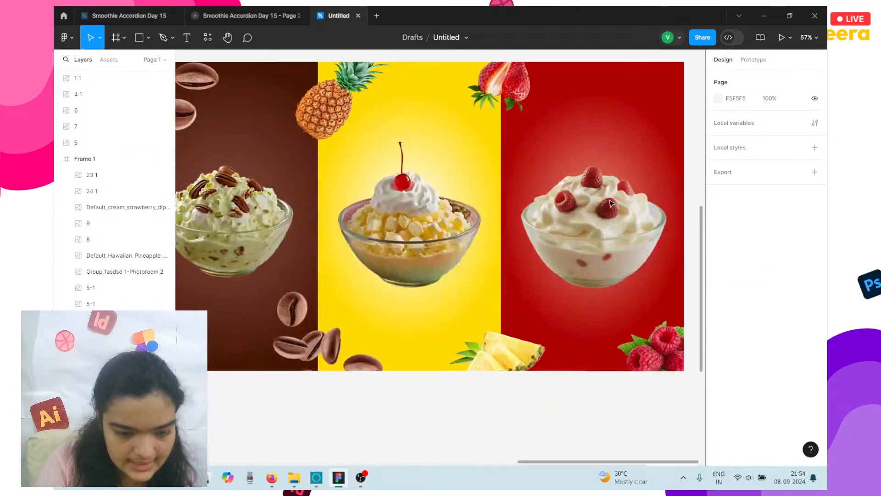
{"action": "scroll", "coordinate": [611, 203], "scroll_direction": "down", "scroll_amount": 2}
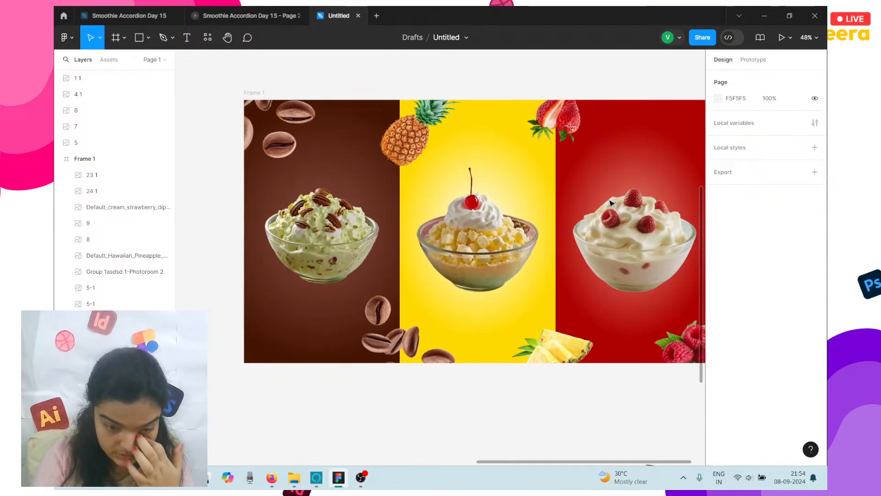
{"action": "scroll", "coordinate": [610, 202], "scroll_direction": "right", "scroll_amount": 2}
{"action": "scroll", "coordinate": [611, 203], "scroll_direction": "right", "scroll_amount": 2}
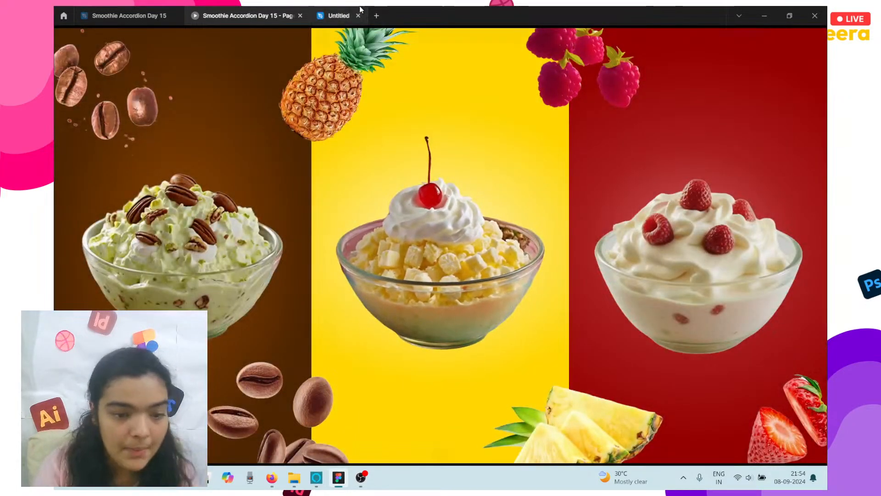
{"action": "left_click", "coordinate": [337, 15]}
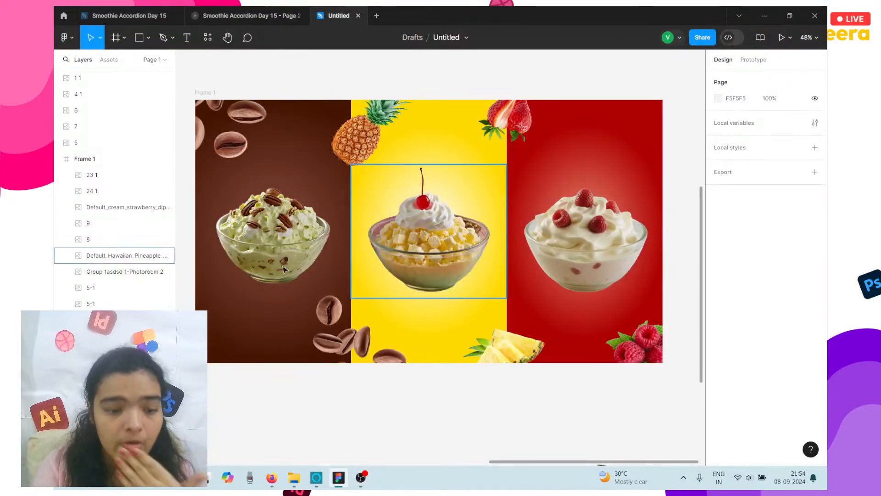
- Play the pineapple panel's expand interaction in the Smoothie Accordion Day 15 prototype and return to its three-panel view
{"action": "left_click", "coordinate": [260, 9]}
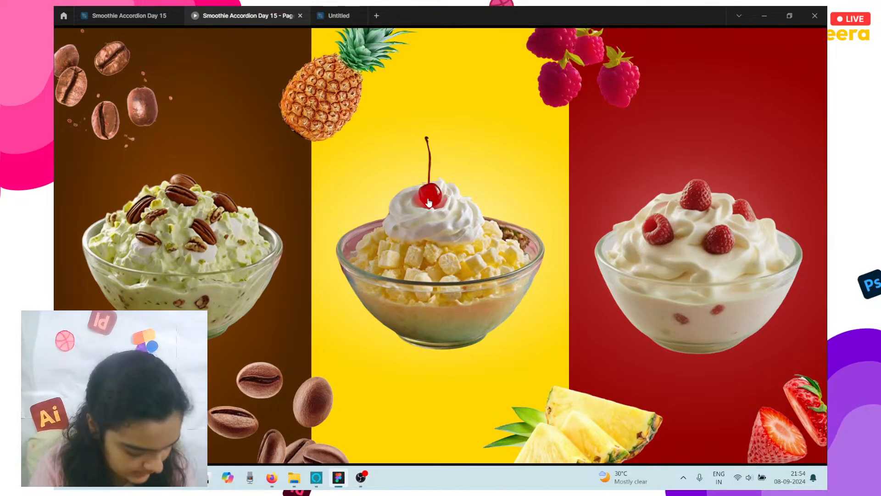
{"action": "left_click", "coordinate": [424, 254]}
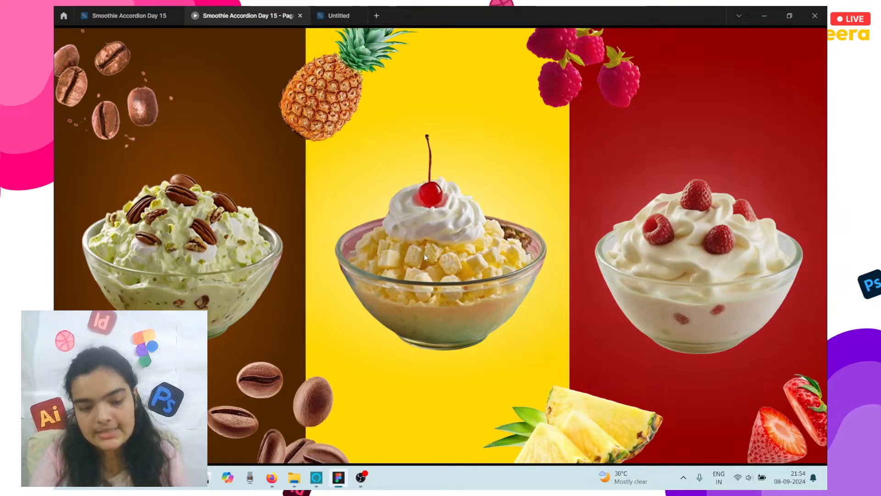
{"action": "left_click", "coordinate": [425, 255]}
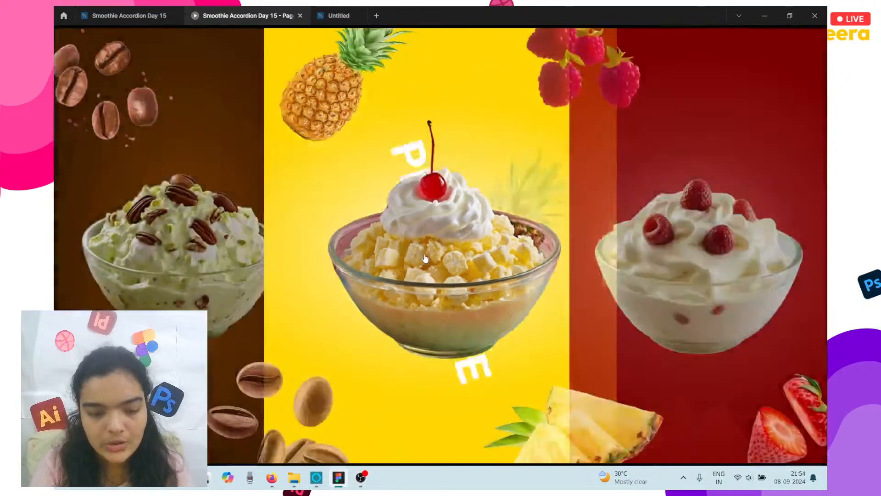
{"action": "left_click", "coordinate": [404, 258]}
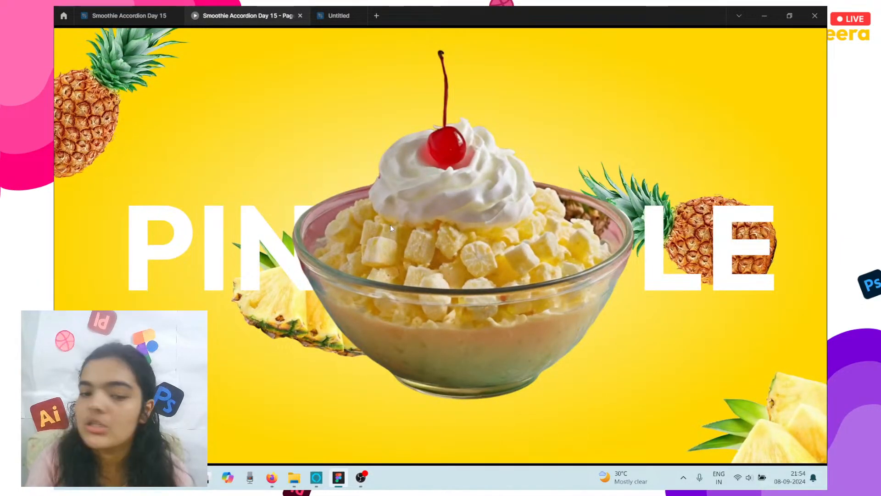
{"action": "left_click", "coordinate": [391, 224]}
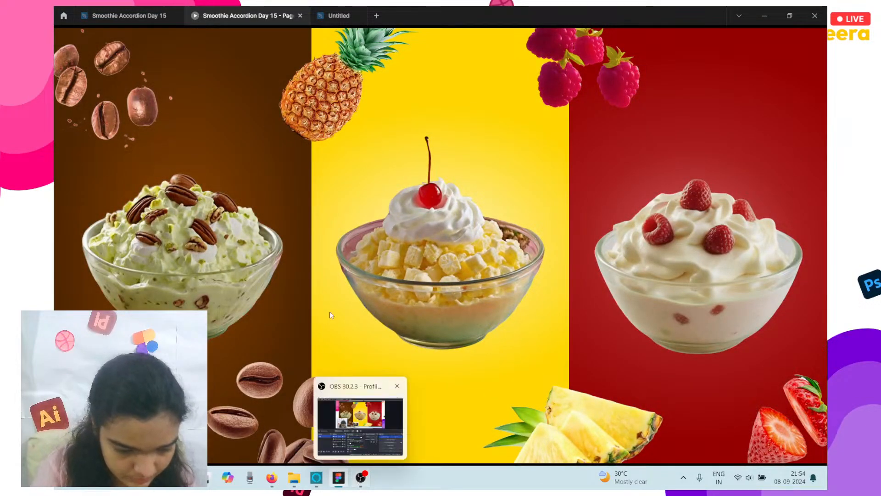
- In the Untitled file, add a PISTACHIO text layer on the empty canvas below the frame, checking the title in the Smoothie Accordion prototype
{"action": "left_click", "coordinate": [340, 13]}
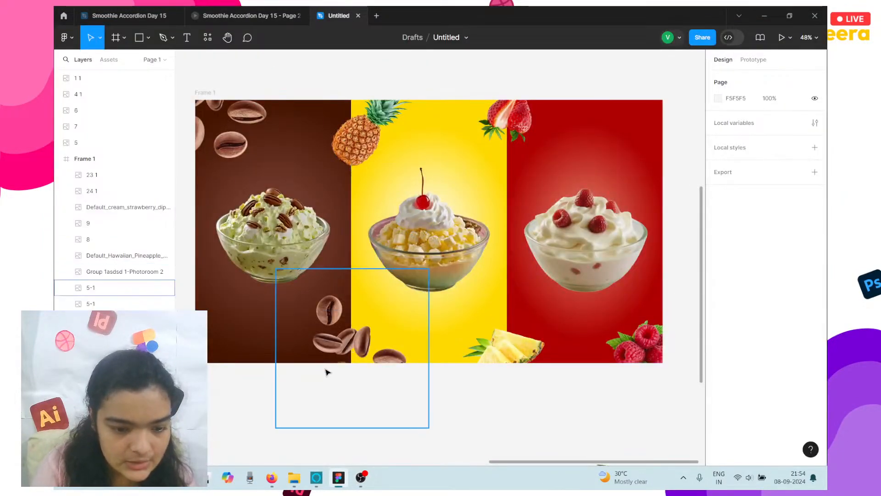
{"action": "left_click", "coordinate": [188, 40]}
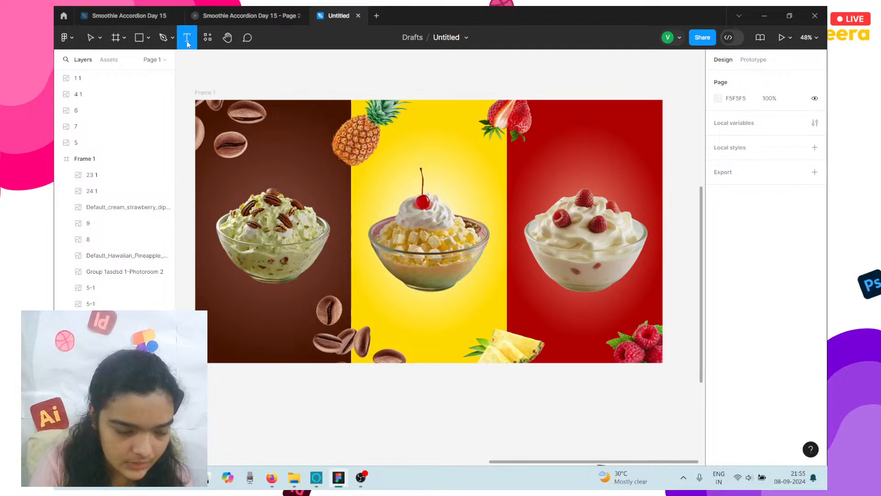
{"action": "scroll", "coordinate": [266, 223], "scroll_direction": "down", "scroll_amount": 5}
{"action": "scroll", "coordinate": [266, 223], "scroll_direction": "left", "scroll_amount": 2}
{"action": "left_click", "coordinate": [287, 242]}
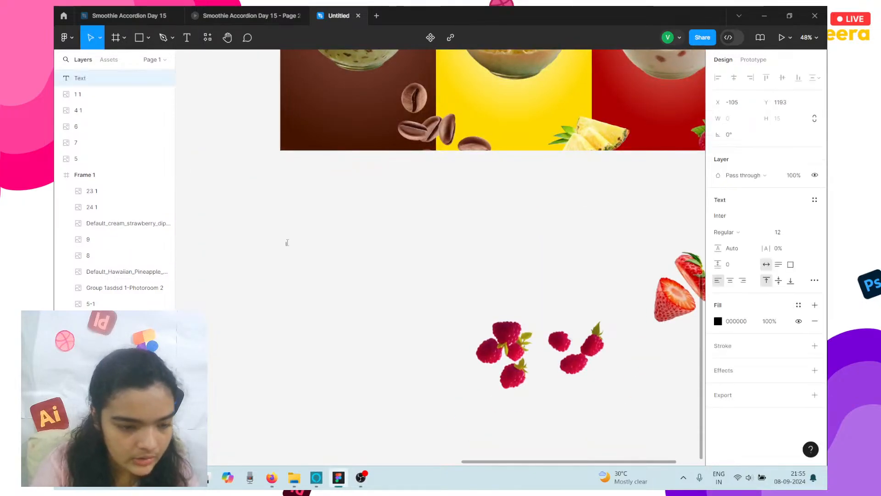
{"action": "left_click", "coordinate": [252, 10]}
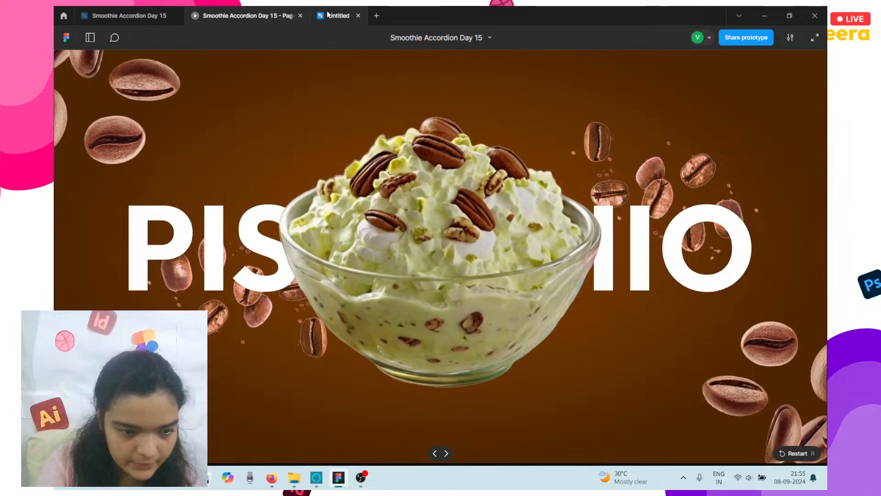
{"action": "left_click", "coordinate": [330, 14]}
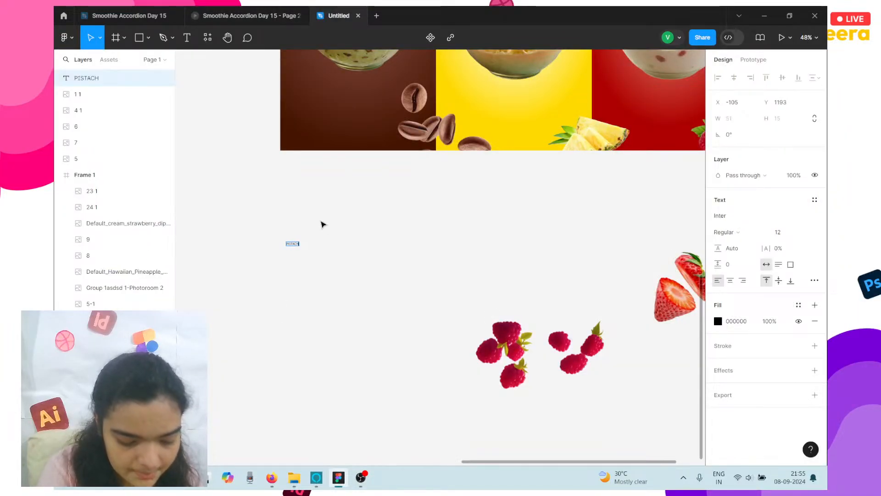
{"action": "key", "text": "Escape"}
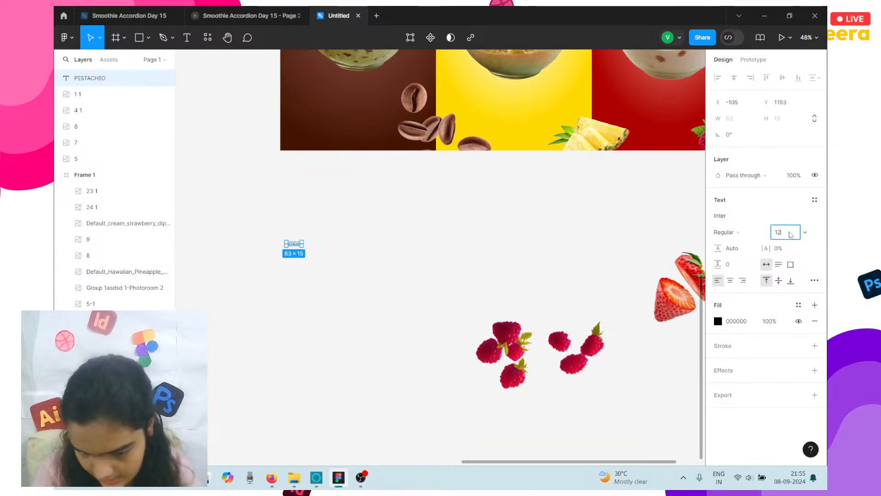
- Set the PISTACHIO text to the Outfit font at size 48
{"action": "left_click", "coordinate": [760, 233]}
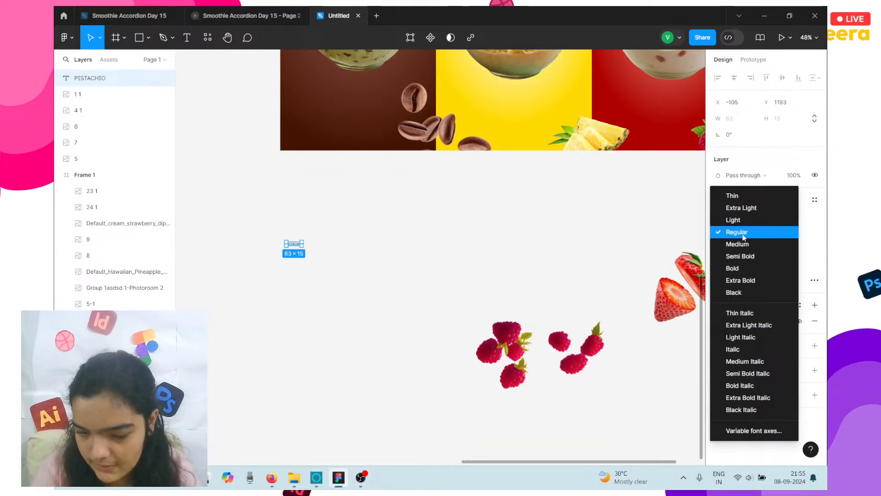
{"action": "left_click", "coordinate": [745, 236]}
{"action": "left_click", "coordinate": [719, 219]}
{"action": "type", "text": "ou"}
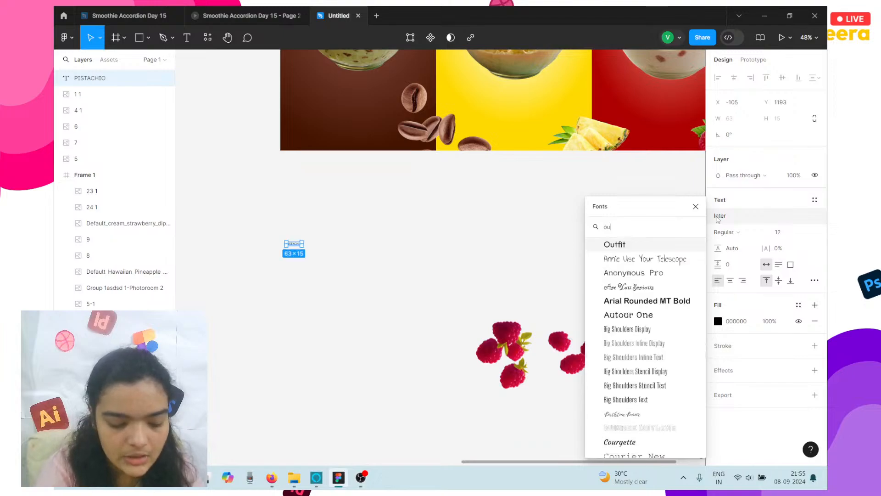
{"action": "type", "text": "tfit"}
{"action": "key", "text": "Return"}
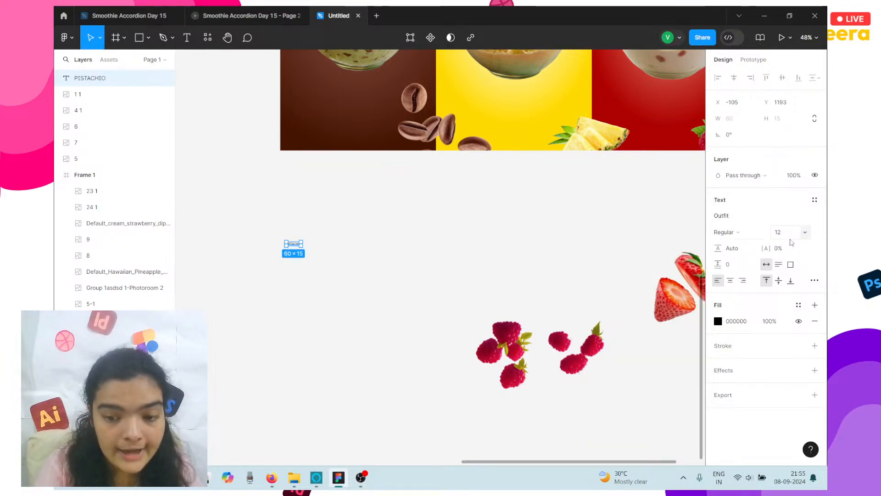
{"action": "left_click", "coordinate": [807, 233]}
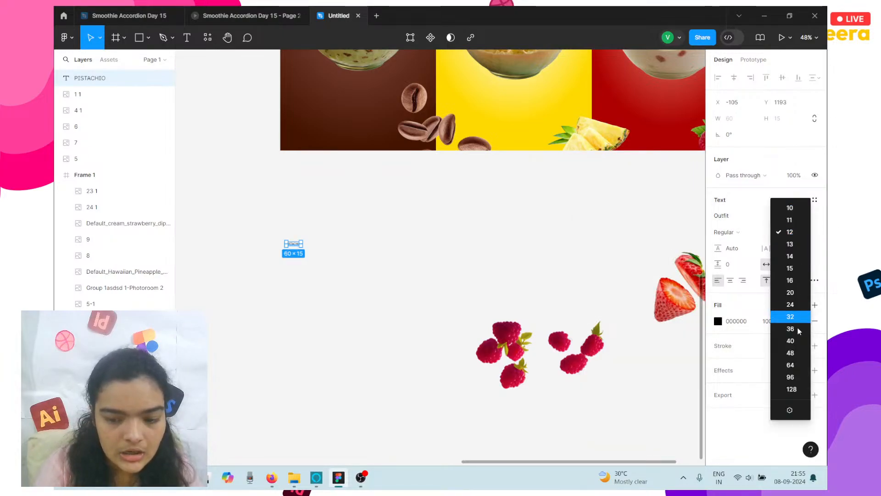
{"action": "left_click", "coordinate": [799, 352]}
- Move the PISTACHIO text onto the bowl in the brown panel and set its font size to 64
{"action": "left_click_drag", "start_coordinate": [316, 249], "coordinate": [344, 106]}
{"action": "scroll", "coordinate": [346, 165], "scroll_direction": "up", "scroll_amount": 5}
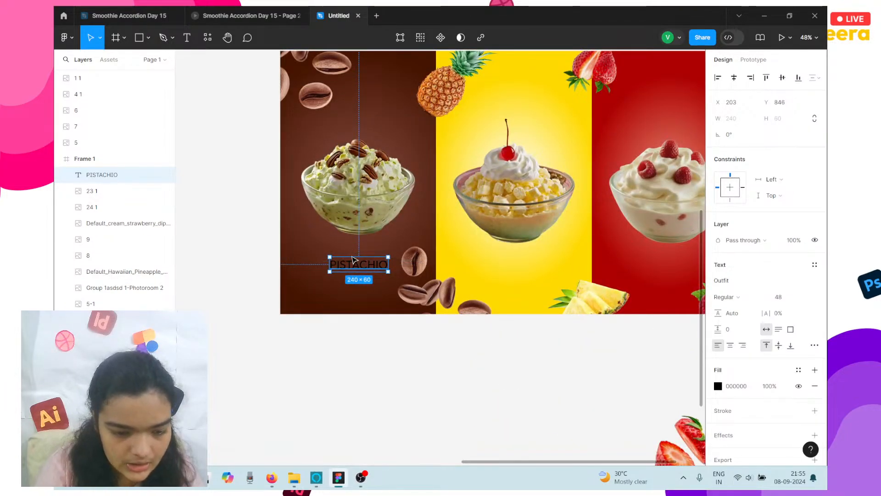
{"action": "left_click_drag", "start_coordinate": [355, 266], "coordinate": [357, 195]}
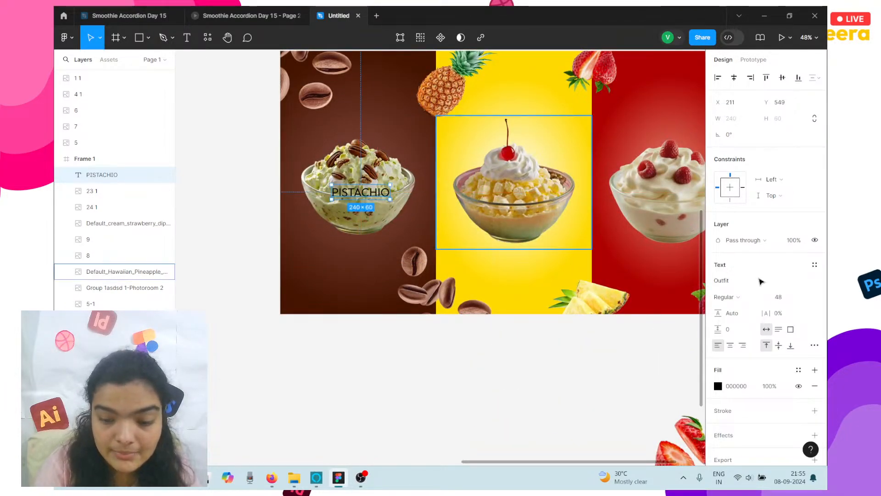
{"action": "left_click", "coordinate": [801, 299]}
{"action": "left_click", "coordinate": [806, 299]}
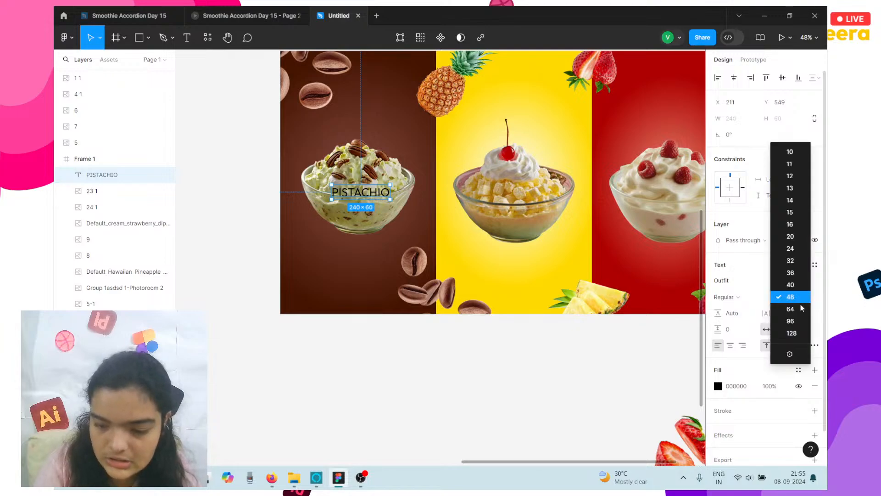
{"action": "left_click", "coordinate": [790, 310]}
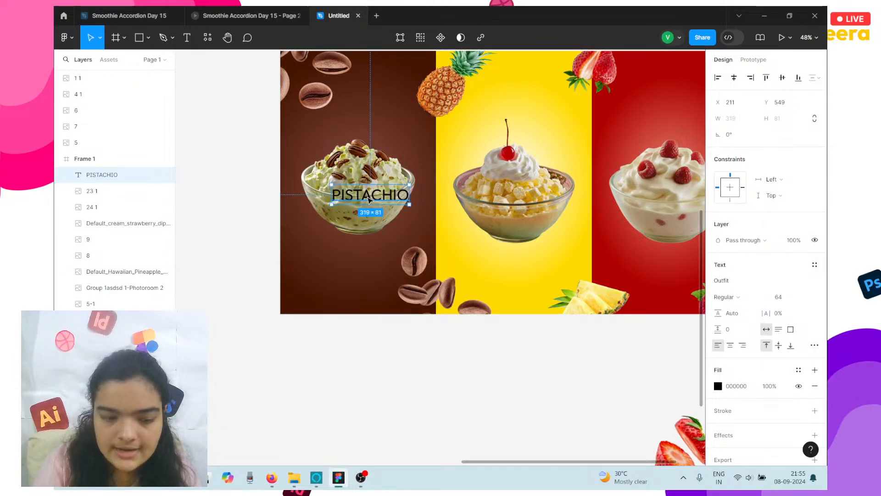
{"action": "left_click_drag", "start_coordinate": [370, 198], "coordinate": [357, 190]}
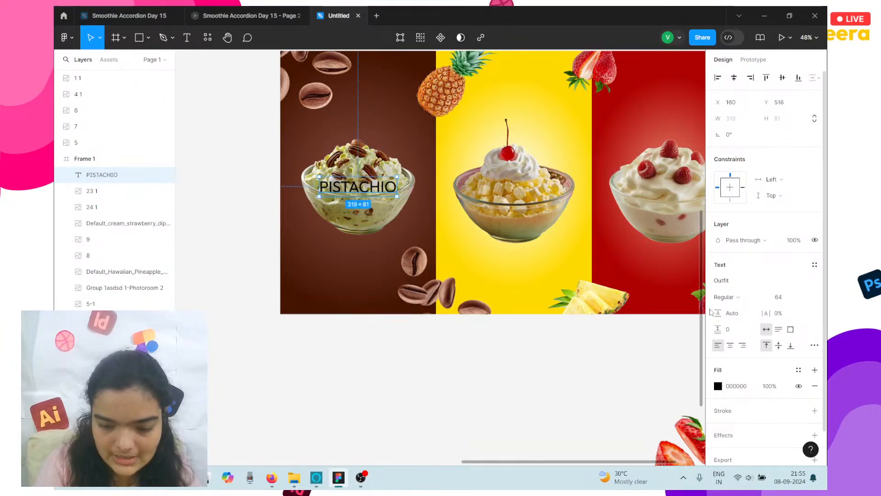
- Give the PISTACHIO text the ExtraBold weight and a white FFFFFF fill, centring it over the bowl
{"action": "left_click", "coordinate": [727, 298]}
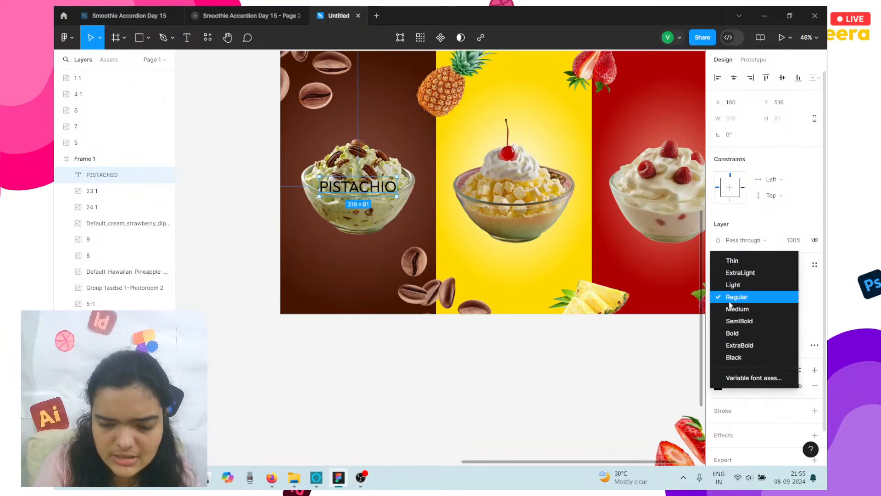
{"action": "left_click", "coordinate": [740, 345]}
{"action": "left_click_drag", "start_coordinate": [366, 190], "coordinate": [366, 195]}
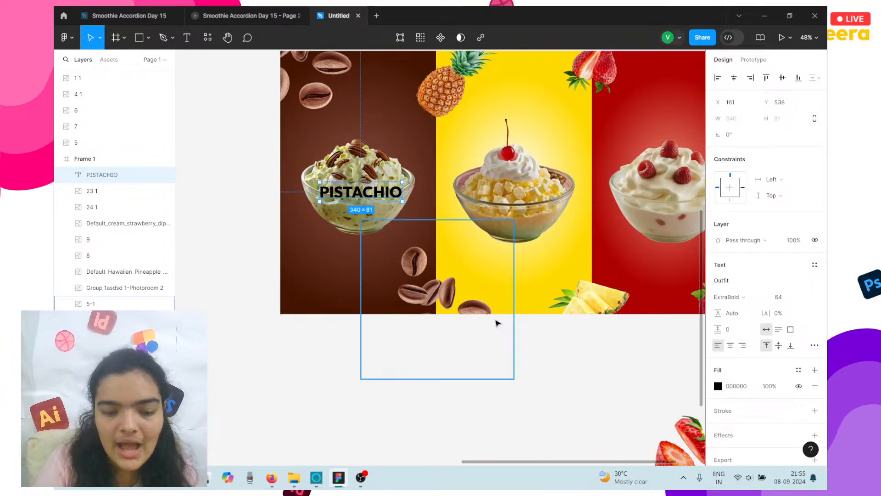
{"action": "left_click", "coordinate": [719, 386]}
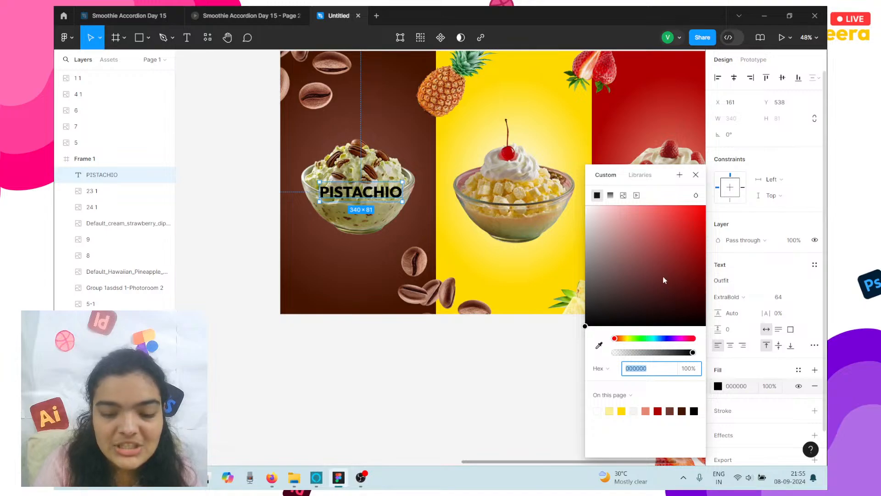
{"action": "left_click_drag", "start_coordinate": [664, 280], "coordinate": [586, 206]}
- Send the PISTACHIO text to the back of the frame, behind the pistachio bowl
{"action": "right_click", "coordinate": [366, 189]}
{"action": "mouse_move", "coordinate": [366, 189]}
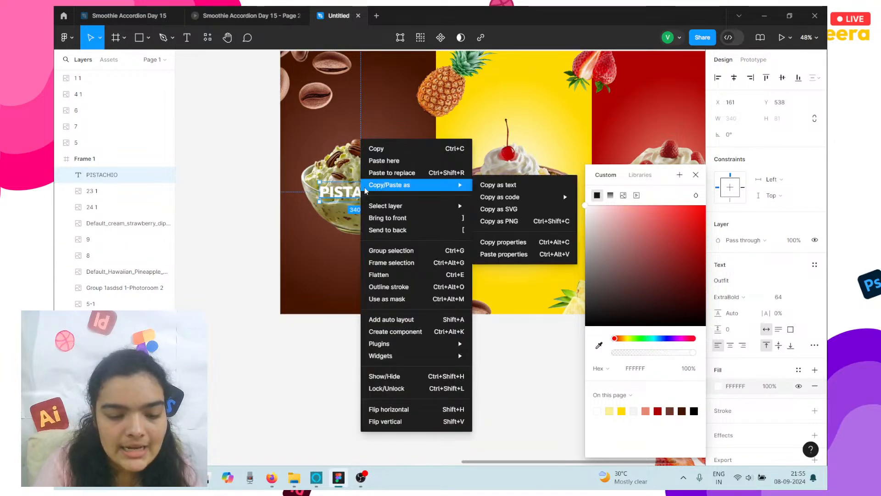
{"action": "left_click", "coordinate": [388, 230]}
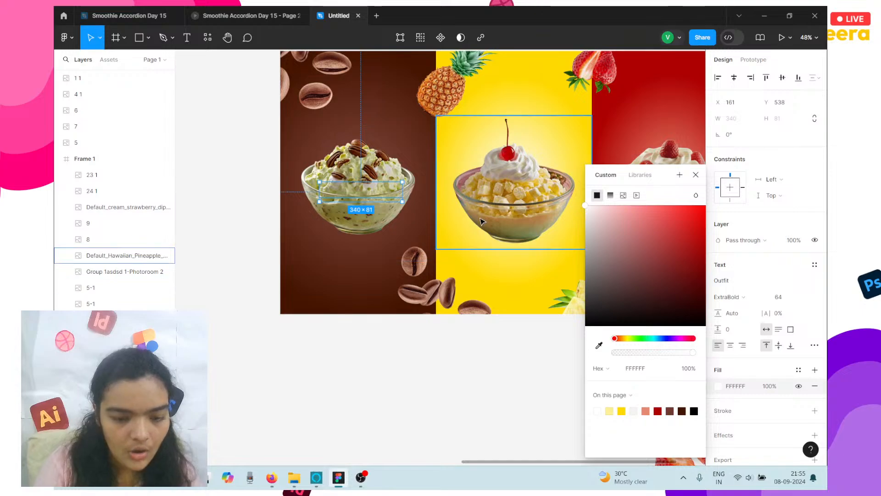
{"action": "scroll", "coordinate": [483, 222], "scroll_direction": "right", "scroll_amount": 3}
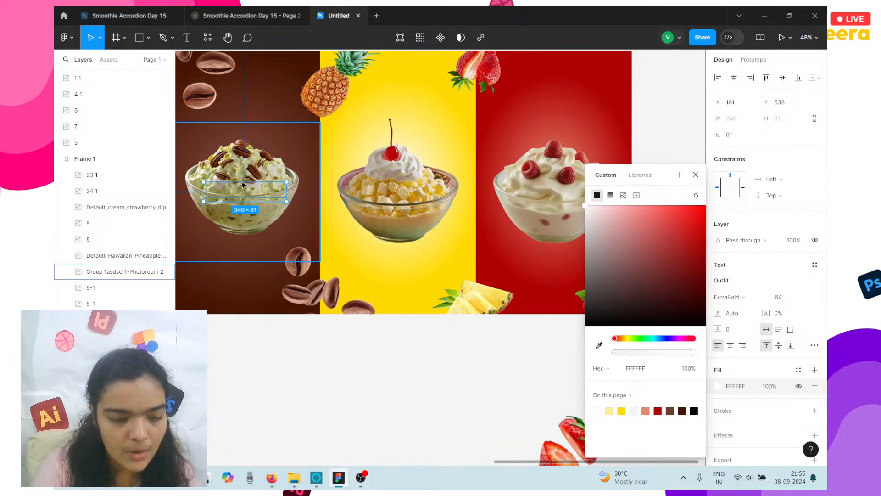
{"action": "key", "text": "Escape"}
{"action": "left_click_drag", "start_coordinate": [236, 193], "coordinate": [389, 198]}
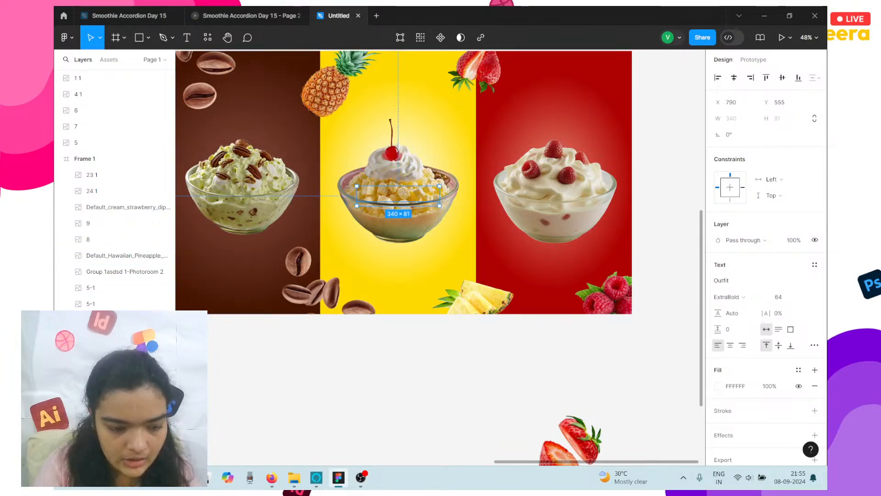
{"action": "key", "text": "t"}
{"action": "key", "text": "ctrl+z"}
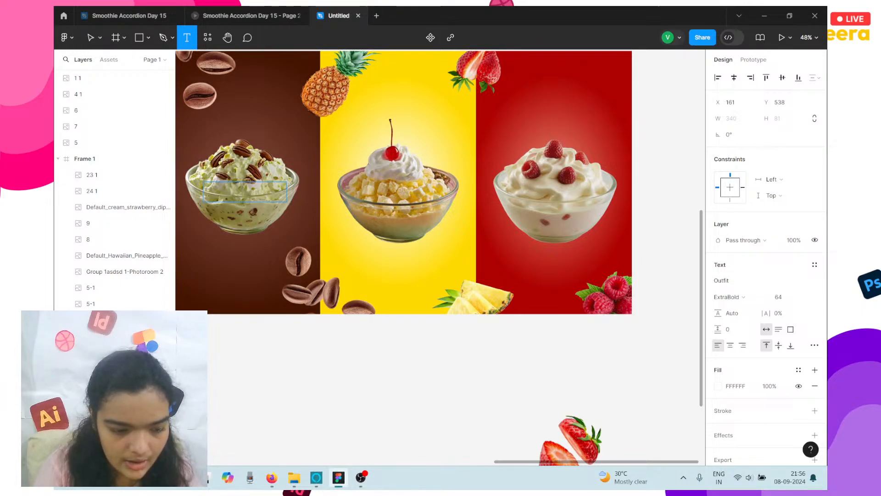
{"action": "left_click", "coordinate": [228, 354]}
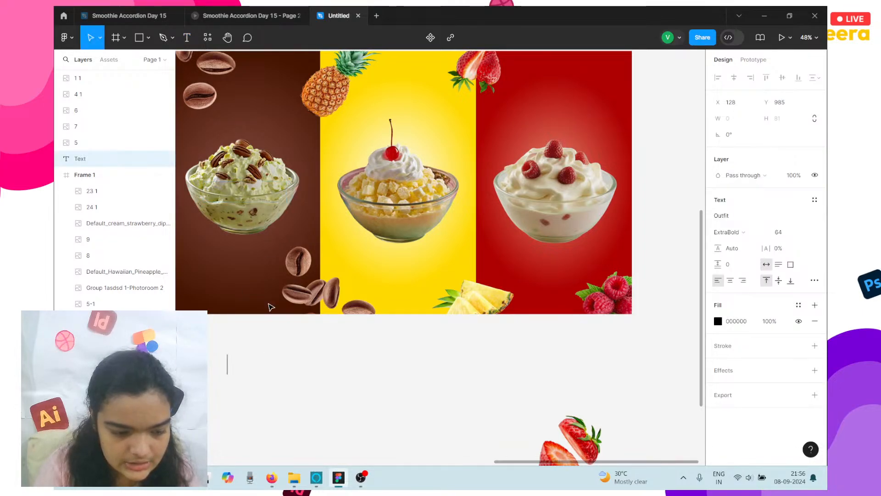
- Copy the PISTACHIO text behind the yellow panel's bowl, retype it as the pineapple title and set its case to uppercase
{"action": "left_click", "coordinate": [246, 196]}
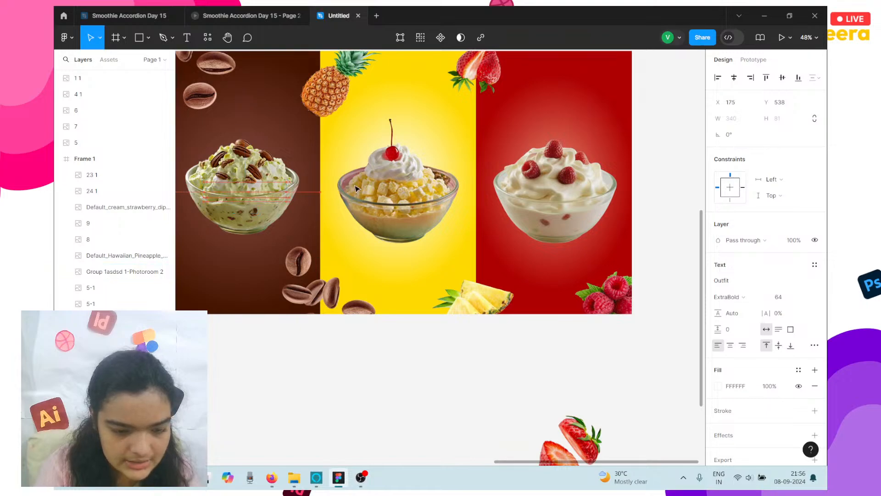
{"action": "left_click_drag", "start_coordinate": [246, 196], "coordinate": [393, 196]}
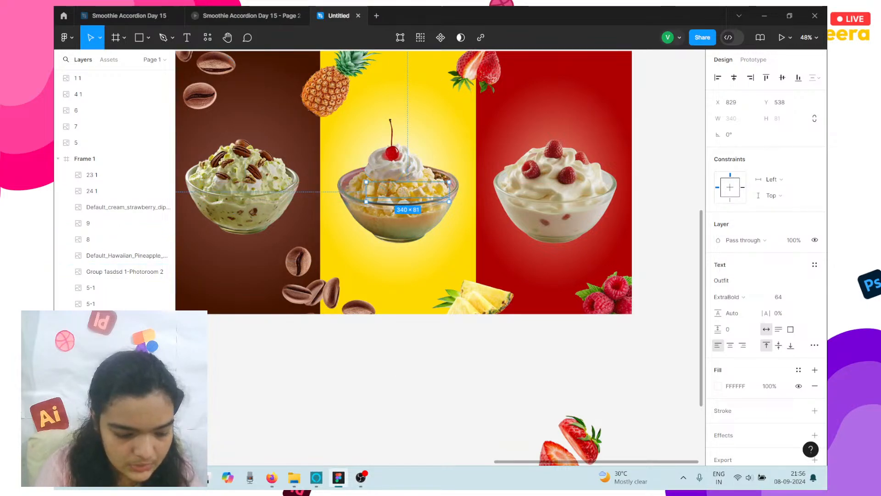
{"action": "key", "text": "Return"}
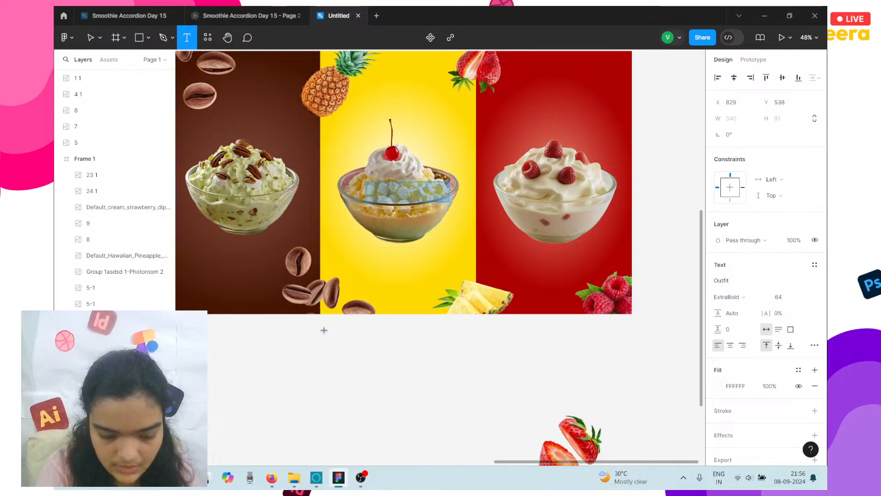
{"action": "type", "text": "Pine"}
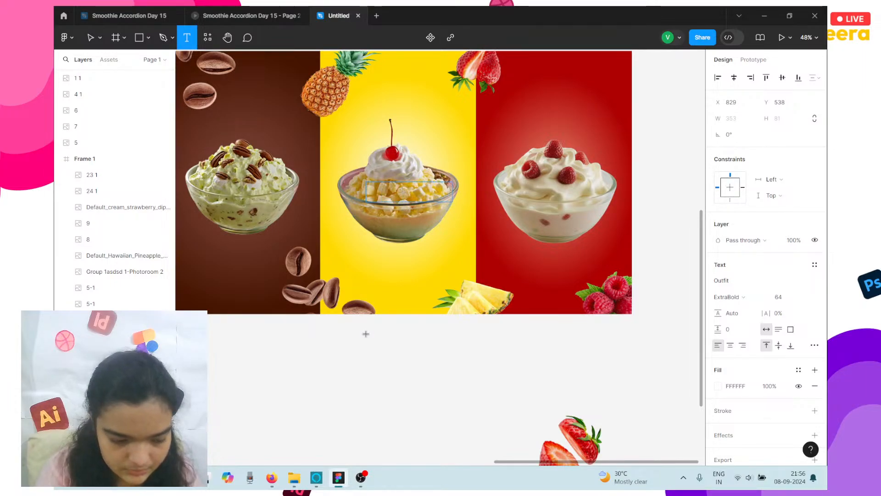
{"action": "left_click", "coordinate": [463, 336]}
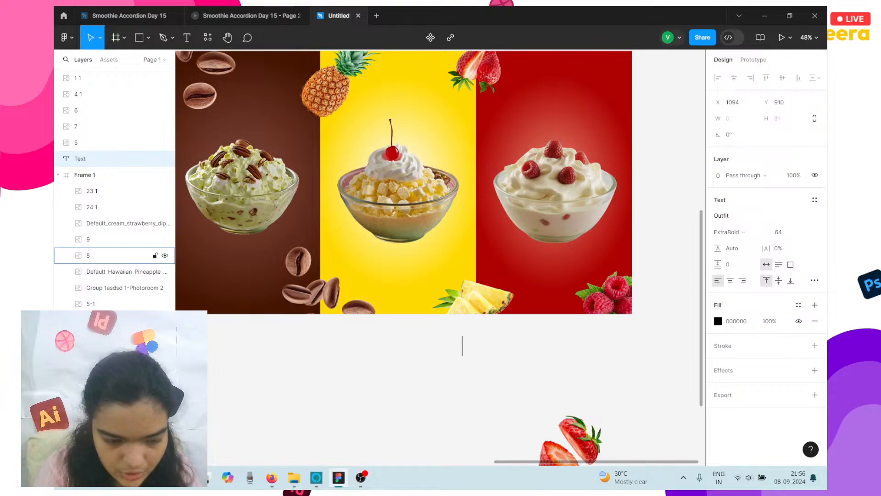
{"action": "key", "text": "ctrl+z"}
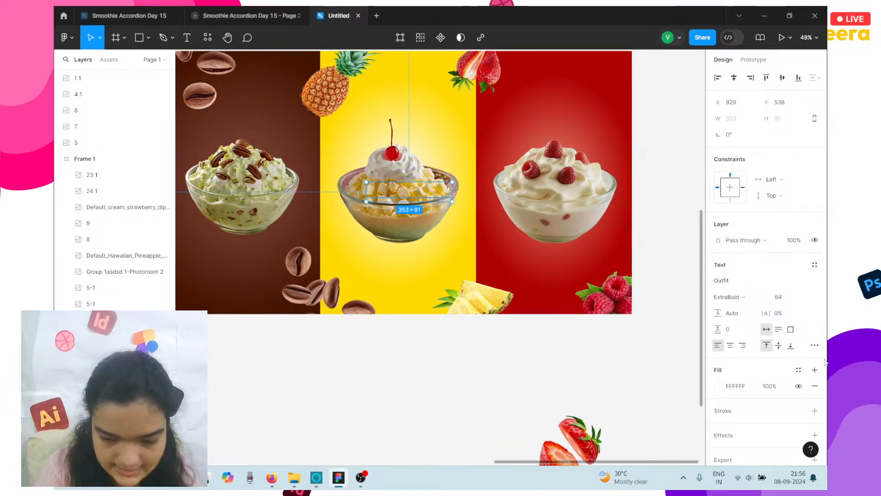
{"action": "left_click", "coordinate": [815, 345]}
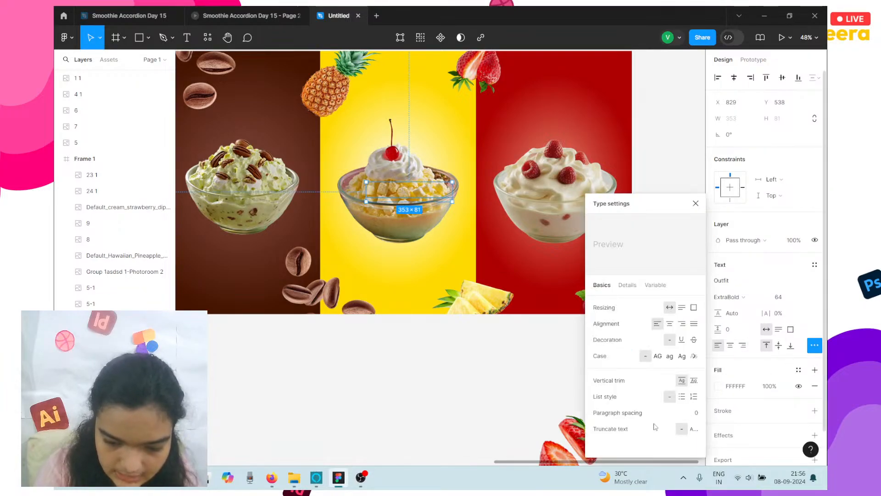
{"action": "left_click", "coordinate": [658, 356]}
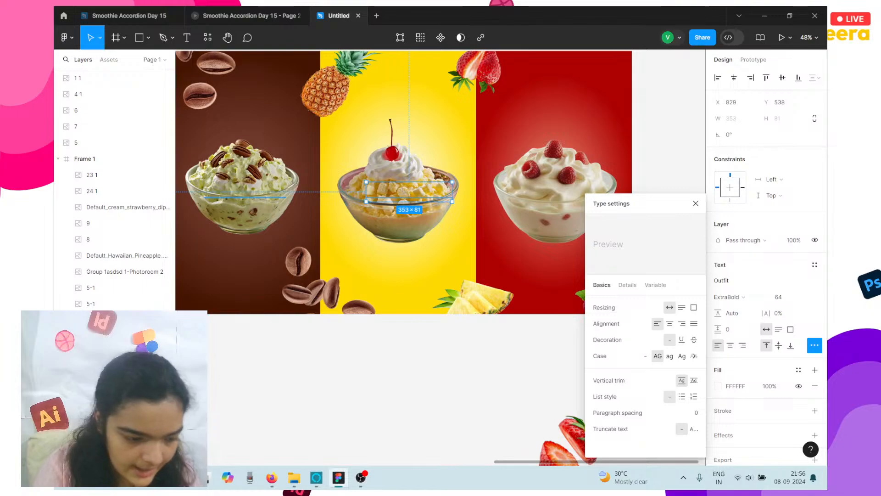
- Copy the PISTACHIO text from behind the brown panel's bowl to behind the red panel's bowl
{"action": "left_click", "coordinate": [245, 195]}
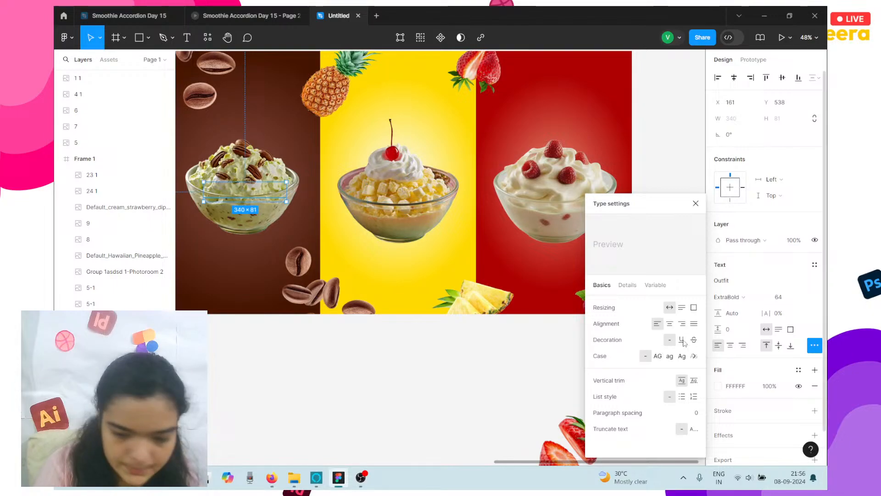
{"action": "left_click", "coordinate": [477, 364]}
{"action": "left_click", "coordinate": [245, 195]}
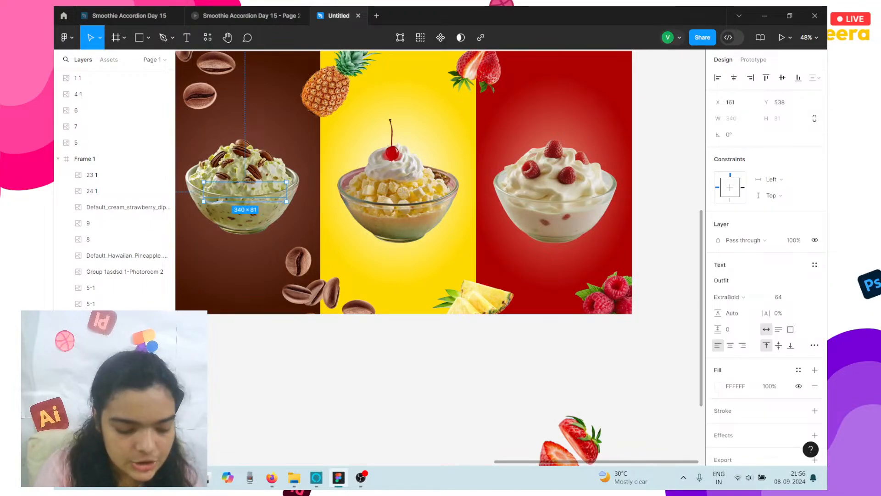
{"action": "left_click_drag", "start_coordinate": [245, 195], "coordinate": [564, 203]}
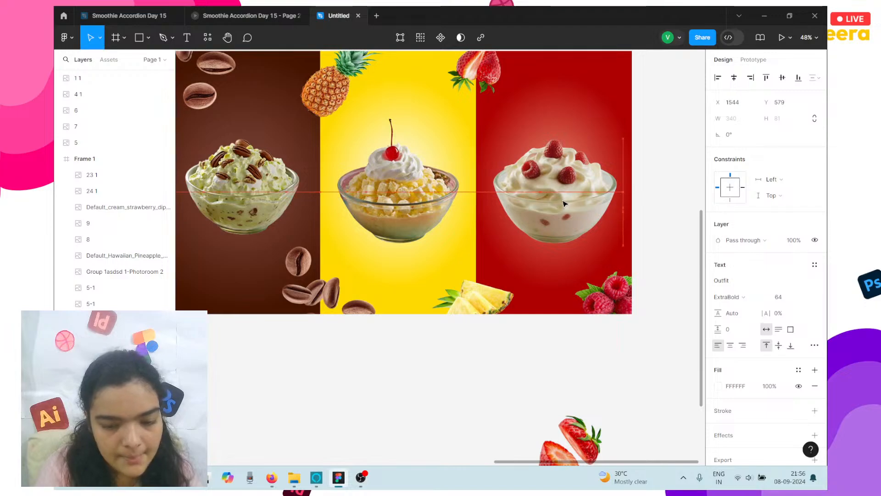
{"action": "left_click", "coordinate": [551, 200]}
{"action": "double_click", "coordinate": [550, 198]}
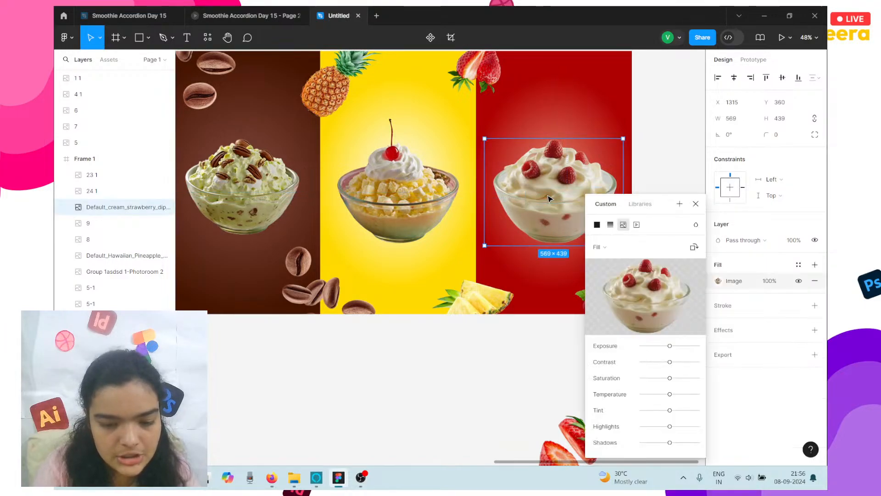
{"action": "left_click", "coordinate": [561, 199]}
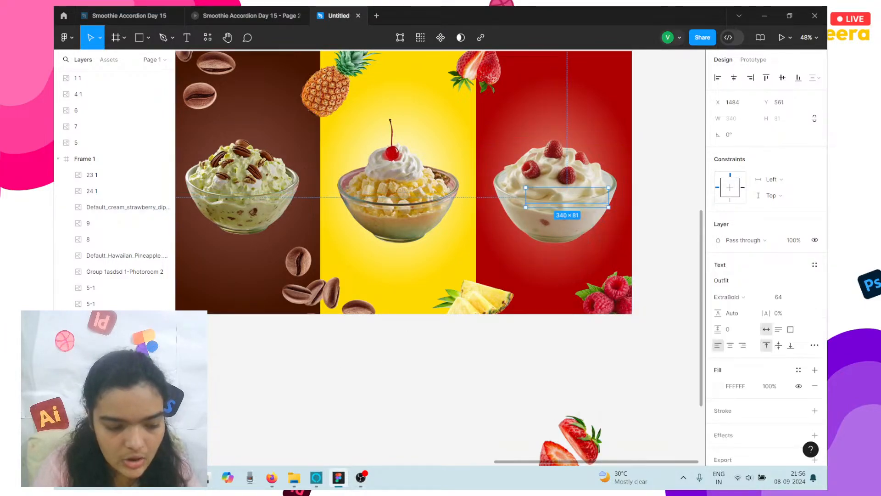
- Retype the copied title behind the red panel's bowl as Strawberry
{"action": "key", "text": "Return"}
{"action": "key", "text": "BackSpace"}
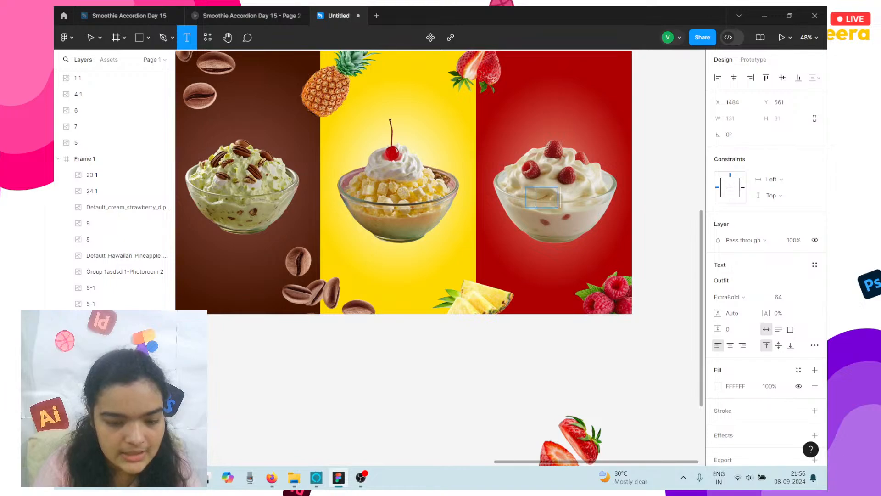
{"action": "type", "text": "Strawberry"}
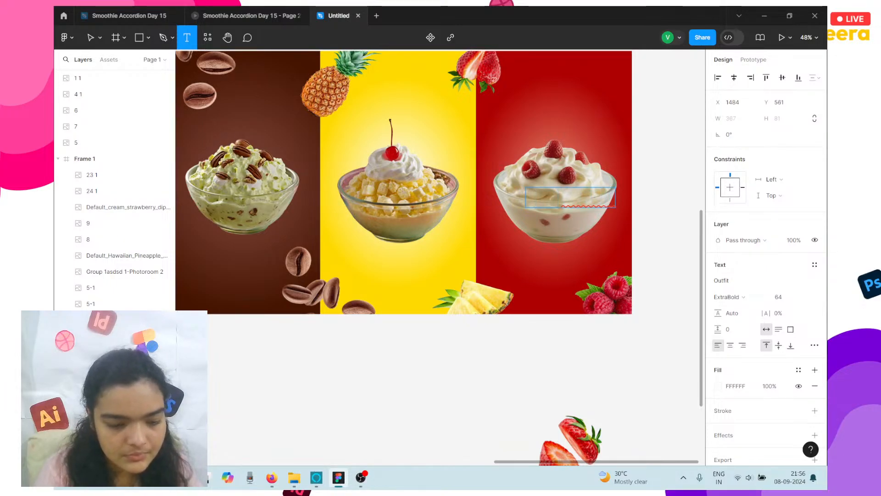
{"action": "type", "text": "y"}
{"action": "key", "text": "Escape"}
{"action": "key", "text": "Escape"}
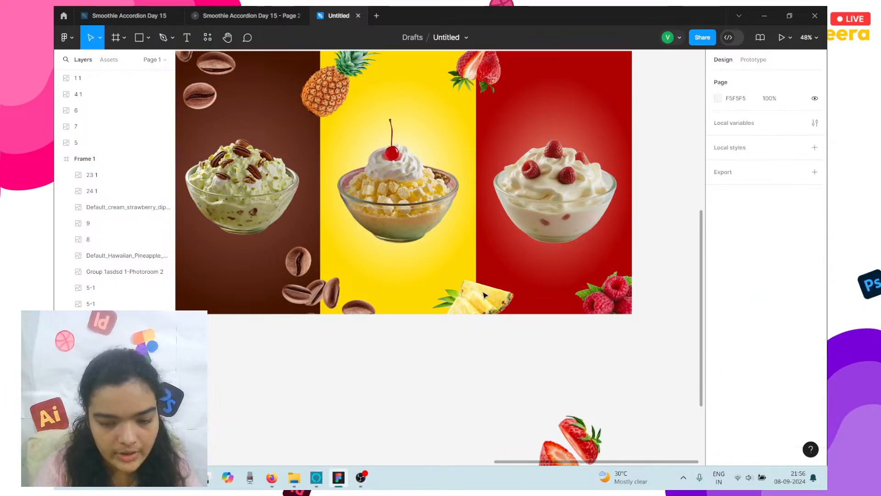
- Examine the hidden flavour titles behind the three bowls and where they sit in the frame
{"action": "left_click", "coordinate": [408, 197]}
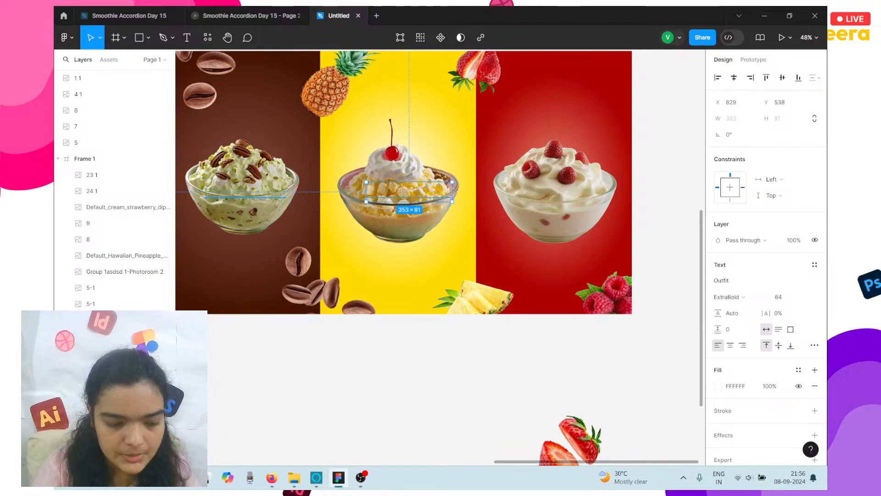
{"action": "left_click", "coordinate": [245, 192]}
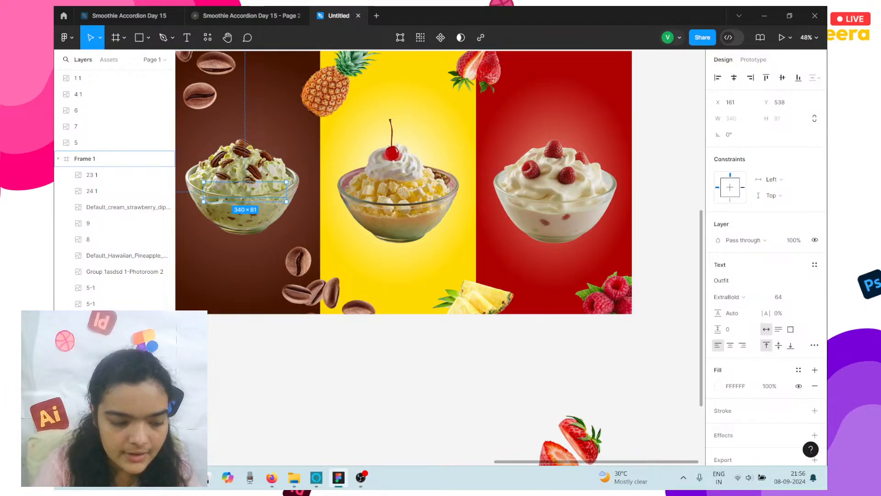
{"action": "left_click", "coordinate": [248, 265]}
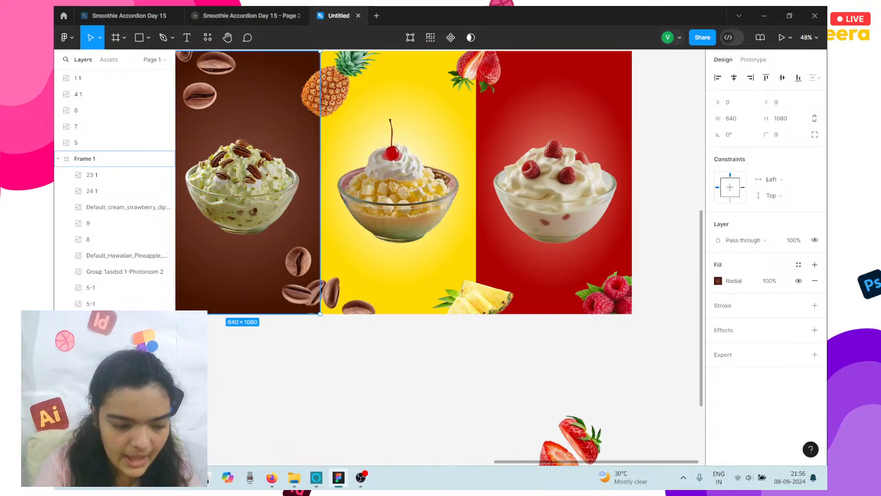
{"action": "left_click", "coordinate": [575, 199]}
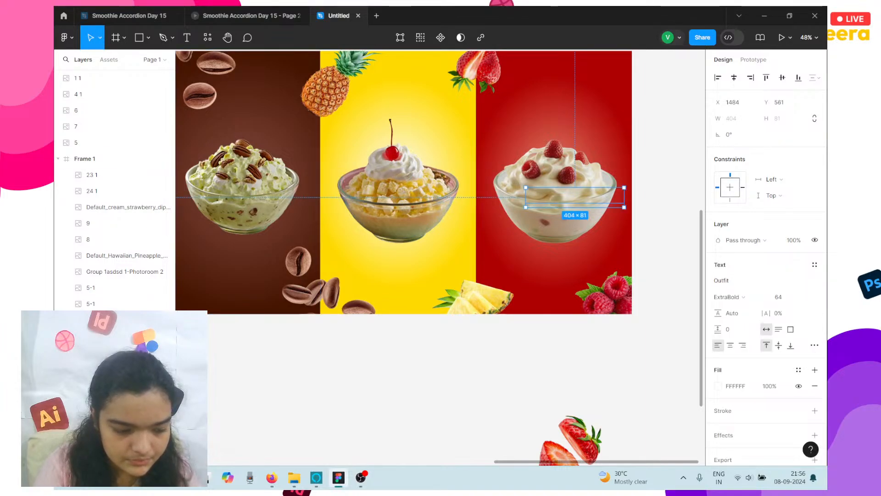
{"action": "left_click", "coordinate": [409, 193]}
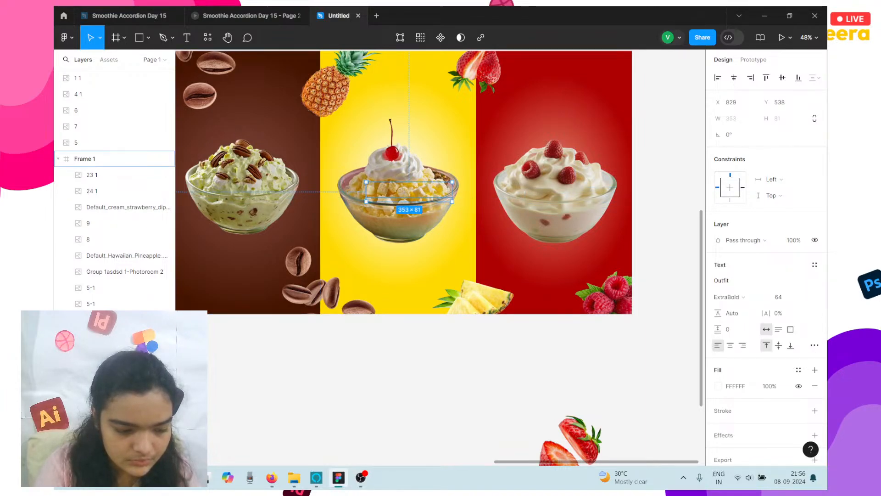
{"action": "left_click", "coordinate": [245, 193]}
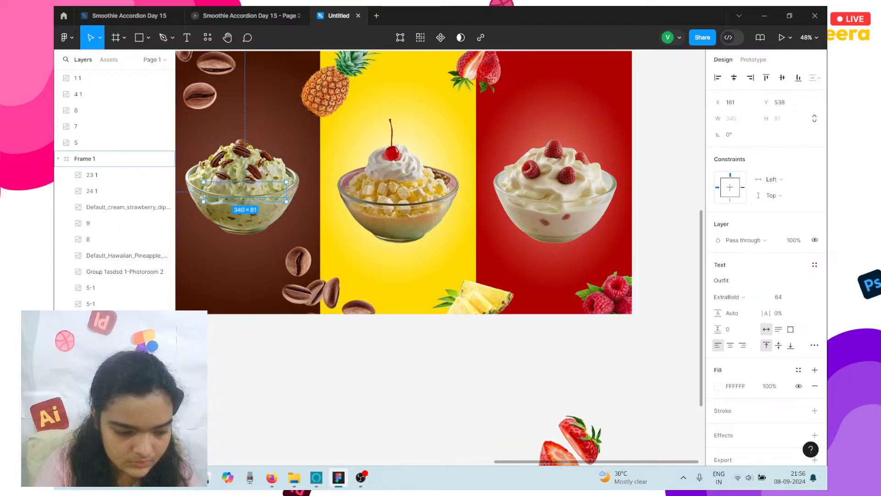
{"action": "scroll", "coordinate": [329, 362], "scroll_direction": "left", "scroll_amount": 3}
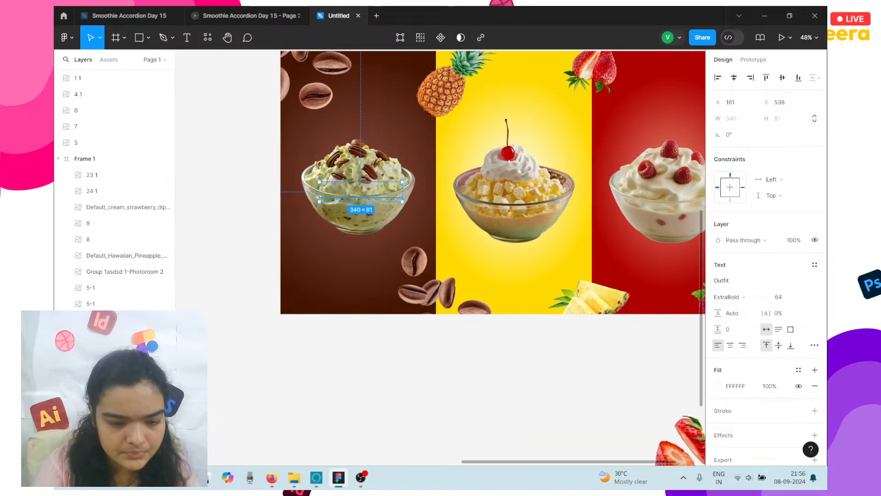
{"action": "left_click", "coordinate": [672, 198]}
{"action": "left_click", "coordinate": [121, 352]}
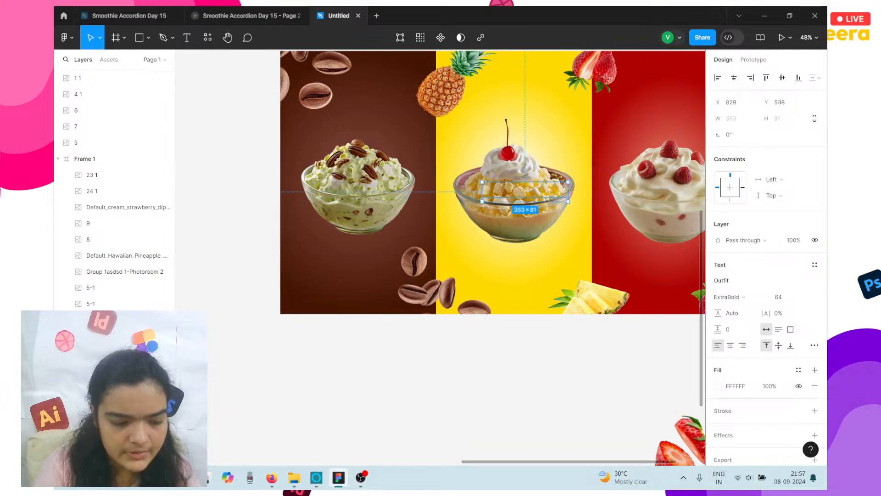
{"action": "left_click_drag", "start_coordinate": [121, 352], "coordinate": [121, 309]}
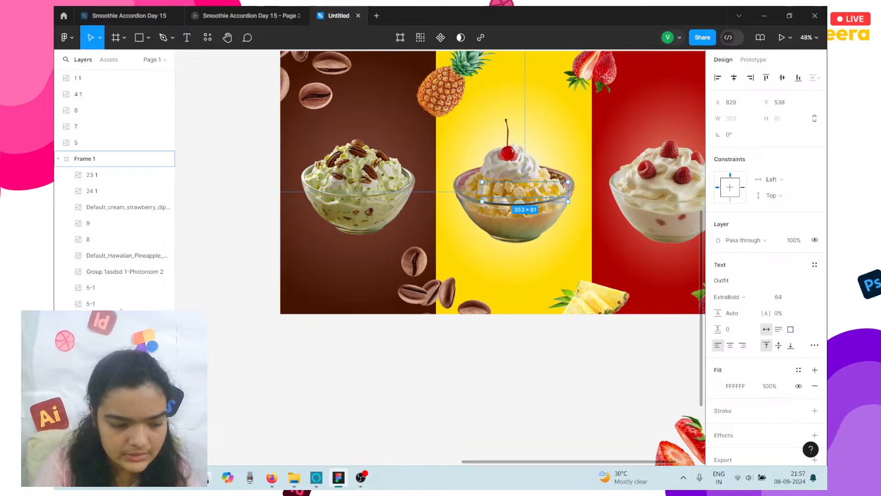
{"action": "scroll", "coordinate": [320, 366], "scroll_direction": "right", "scroll_amount": 2}
{"action": "right_click", "coordinate": [320, 366]}
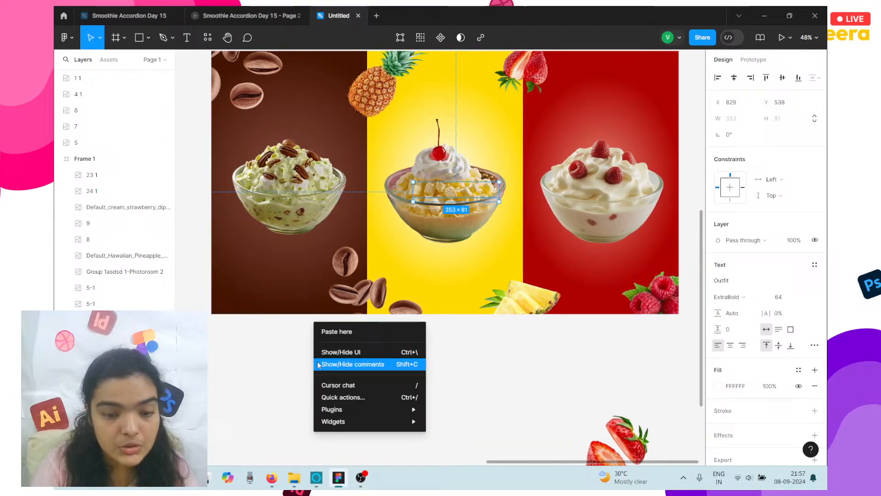
{"action": "left_click", "coordinate": [293, 368]}
- Move the loose raspberry and sliced strawberry images from below the three-panel frame to the empty canvas well to its right
{"action": "scroll", "coordinate": [292, 367], "scroll_direction": "up", "scroll_amount": 1}
{"action": "scroll", "coordinate": [293, 368], "scroll_direction": "down", "scroll_amount": 3}
{"action": "scroll", "coordinate": [291, 368], "scroll_direction": "down", "scroll_amount": 4}
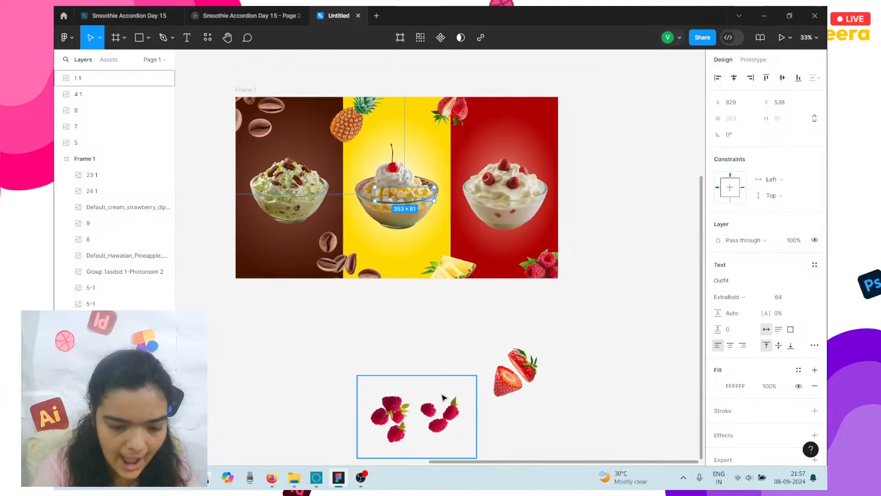
{"action": "left_click_drag", "start_coordinate": [561, 395], "coordinate": [796, 137]}
{"action": "scroll", "coordinate": [610, 178], "scroll_direction": "right", "scroll_amount": 2}
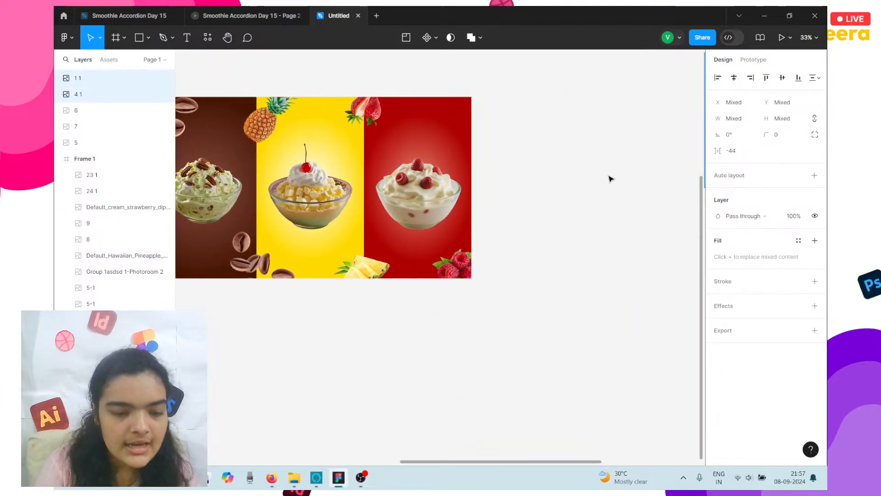
{"action": "scroll", "coordinate": [609, 178], "scroll_direction": "left", "scroll_amount": 2}
- Check the layout of the three panels in the reference prototype and return to the untitled design
{"action": "left_click", "coordinate": [290, 16]}
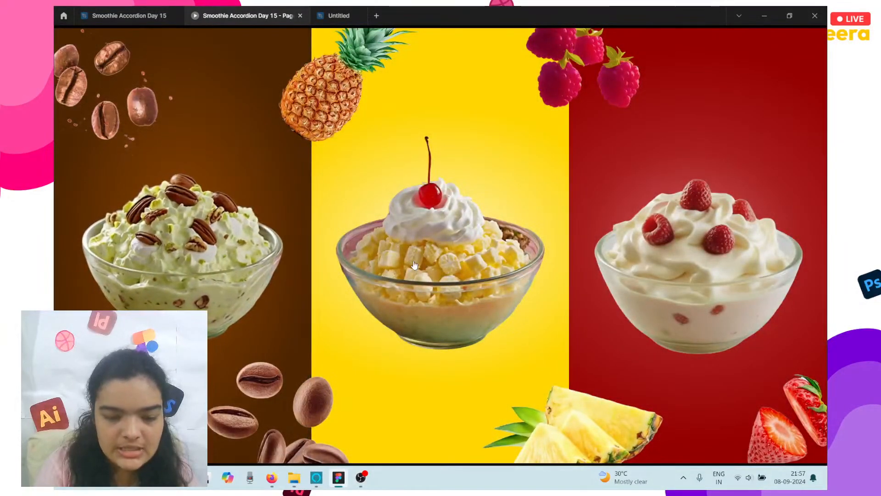
{"action": "left_click", "coordinate": [408, 238]}
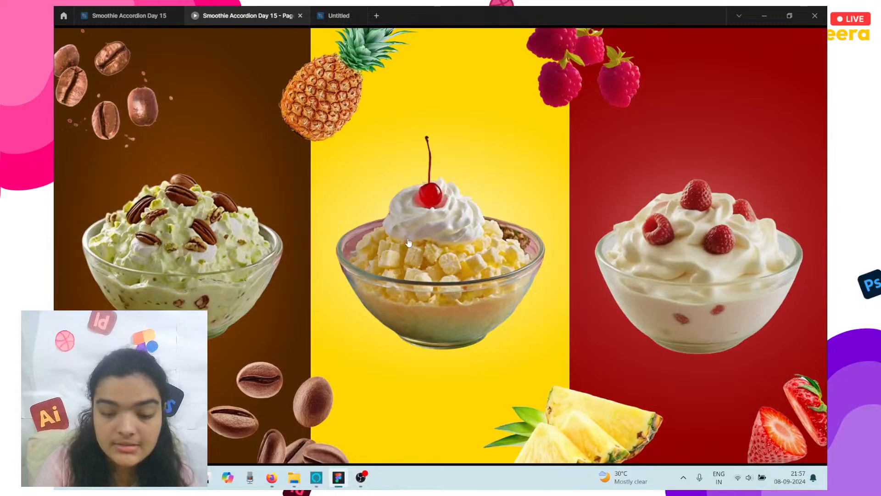
{"action": "left_click", "coordinate": [339, 16]}
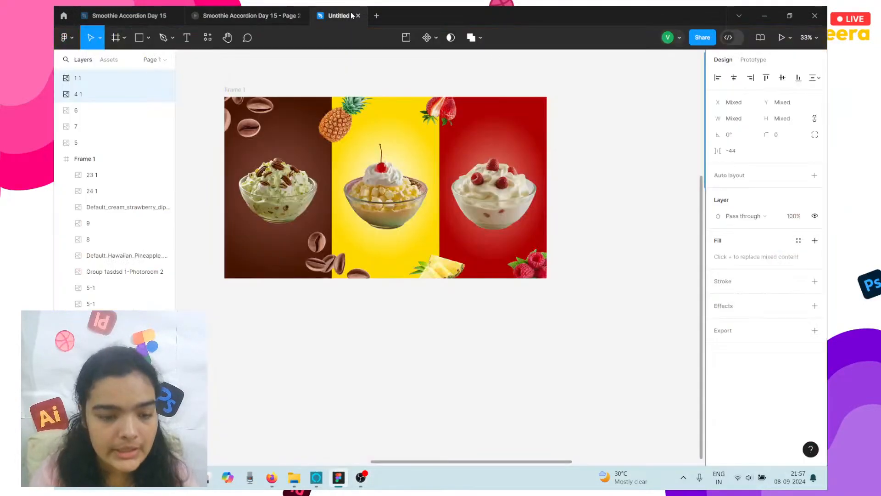
- Create a 1920 × 1080 frame and place it directly beneath the three-panel frame, aligned with its left edge
{"action": "scroll", "coordinate": [335, 192], "scroll_direction": "down", "scroll_amount": 2}
{"action": "scroll", "coordinate": [335, 192], "scroll_direction": "up", "scroll_amount": 2}
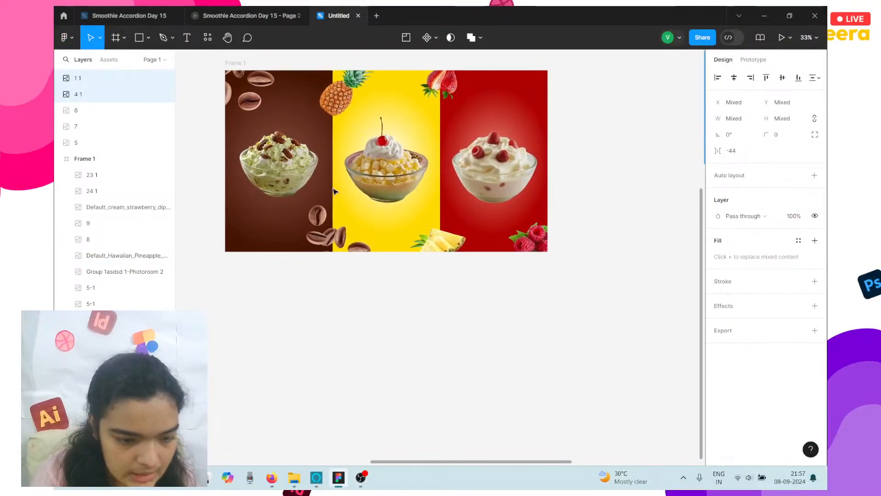
{"action": "left_click", "coordinate": [116, 38]}
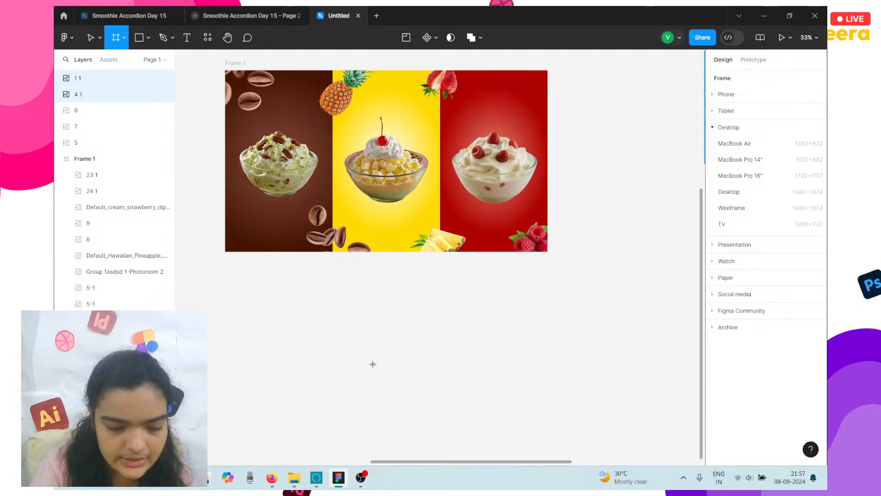
{"action": "left_click", "coordinate": [421, 351]}
{"action": "scroll", "coordinate": [433, 348], "scroll_direction": "down", "scroll_amount": 3}
{"action": "scroll", "coordinate": [433, 348], "scroll_direction": "left", "scroll_amount": 1}
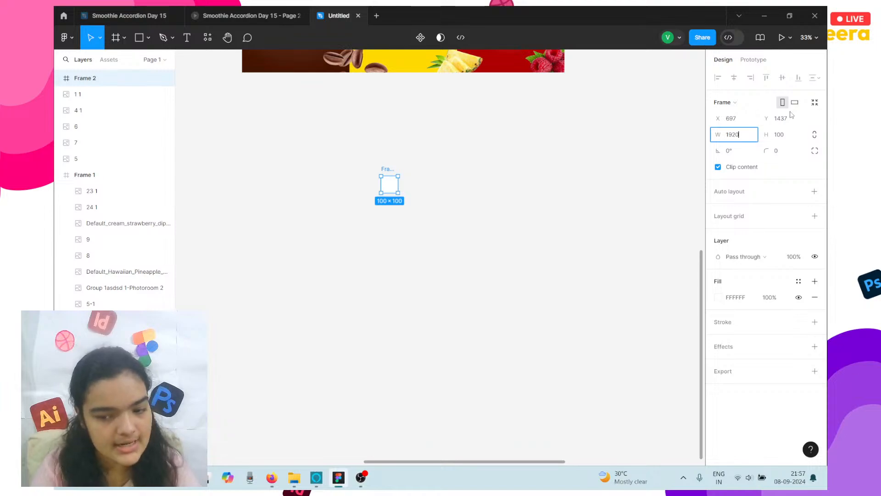
{"action": "left_click", "coordinate": [786, 139]}
{"action": "type", "text": "1080"}
{"action": "key", "text": "Return"}
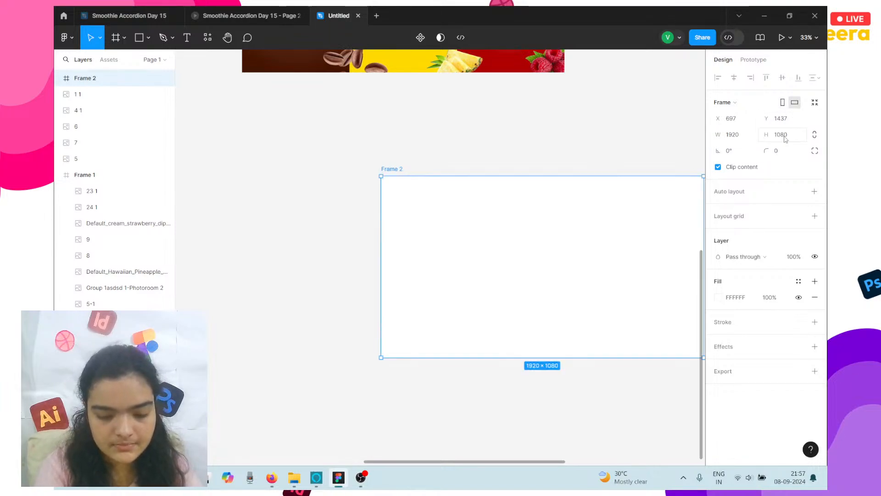
{"action": "left_click_drag", "start_coordinate": [573, 208], "coordinate": [480, 122]}
{"action": "scroll", "coordinate": [480, 123], "scroll_direction": "up", "scroll_amount": 8}
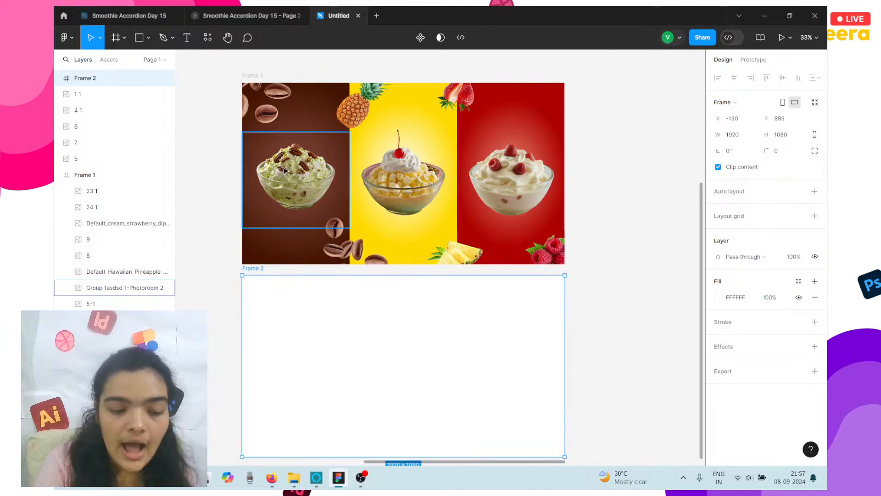
- Open the brown panel's radial fill and shorten the gradient's vertical extent so it ends slightly above the panel's lower edge
{"action": "left_click", "coordinate": [264, 81]}
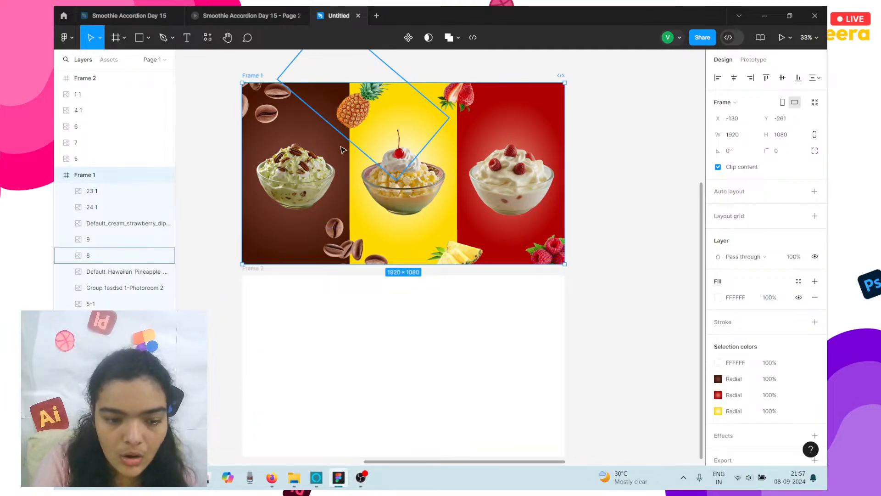
{"action": "left_click", "coordinate": [296, 250]}
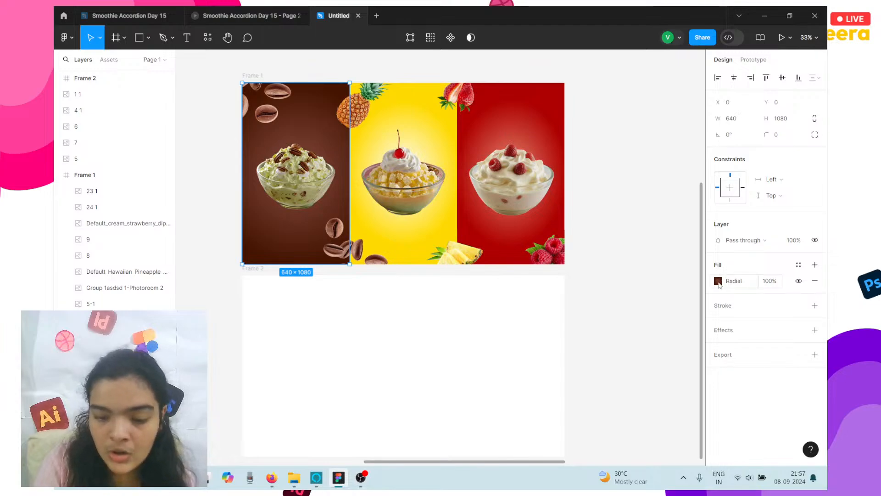
{"action": "left_click", "coordinate": [718, 281]}
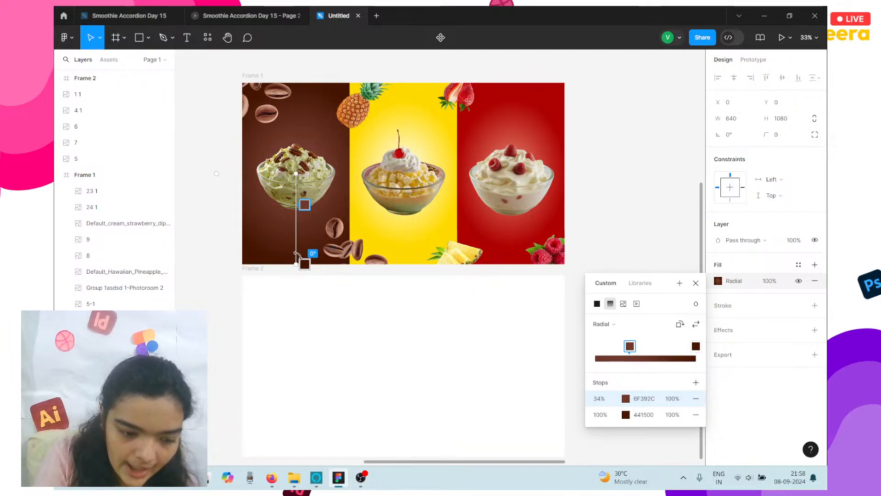
{"action": "mouse_move", "coordinate": [298, 264]}
{"action": "left_mouse_down"}
{"action": "mouse_move", "coordinate": [299, 272]}
{"action": "mouse_move", "coordinate": [301, 242]}
{"action": "mouse_move", "coordinate": [296, 253]}
{"action": "left_mouse_up"}
- Adjust the brown panel's radial gradient so its horizontal extent ends slightly beyond the panel's left edge
{"action": "left_click_drag", "start_coordinate": [227, 177], "coordinate": [222, 174]}
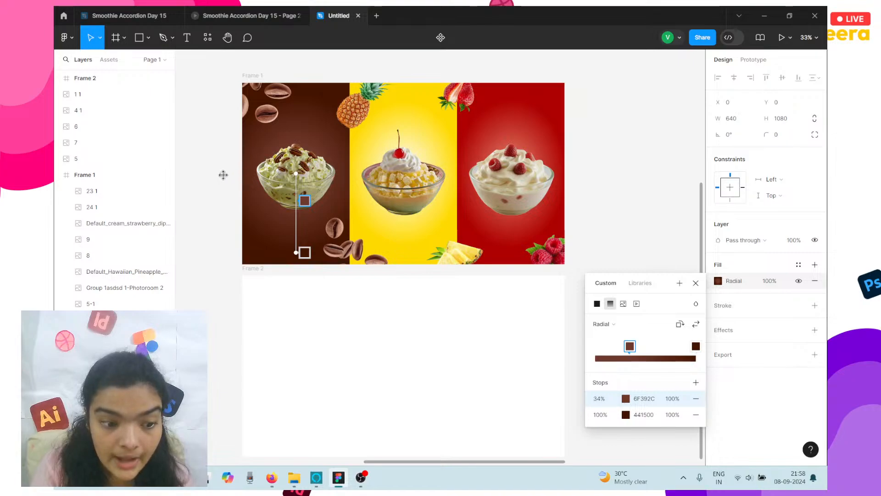
{"action": "scroll", "coordinate": [222, 175], "scroll_direction": "left", "scroll_amount": 3}
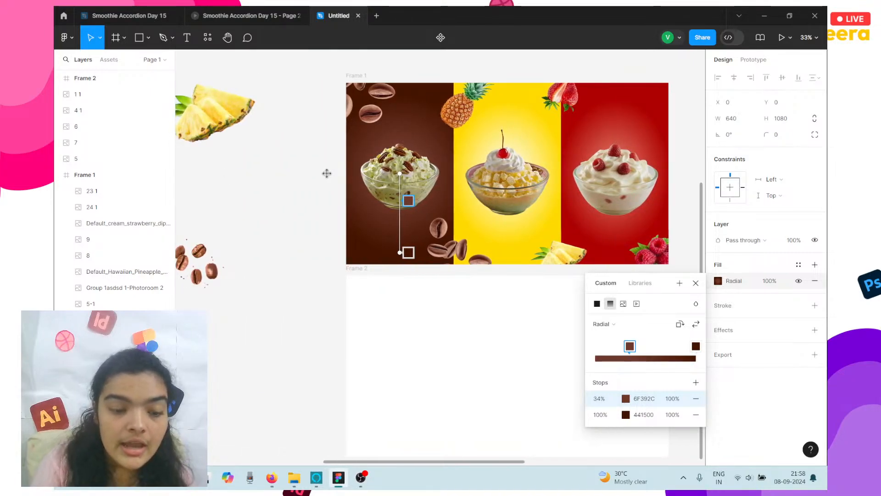
{"action": "left_click_drag", "start_coordinate": [327, 174], "coordinate": [291, 199]}
{"action": "scroll", "coordinate": [291, 199], "scroll_direction": "right", "scroll_amount": 7}
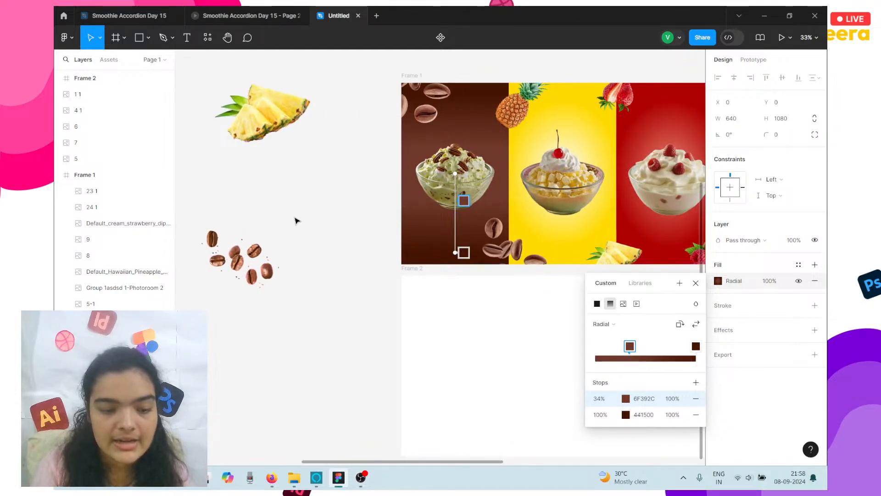
{"action": "scroll", "coordinate": [210, 137], "scroll_direction": "left", "scroll_amount": 5}
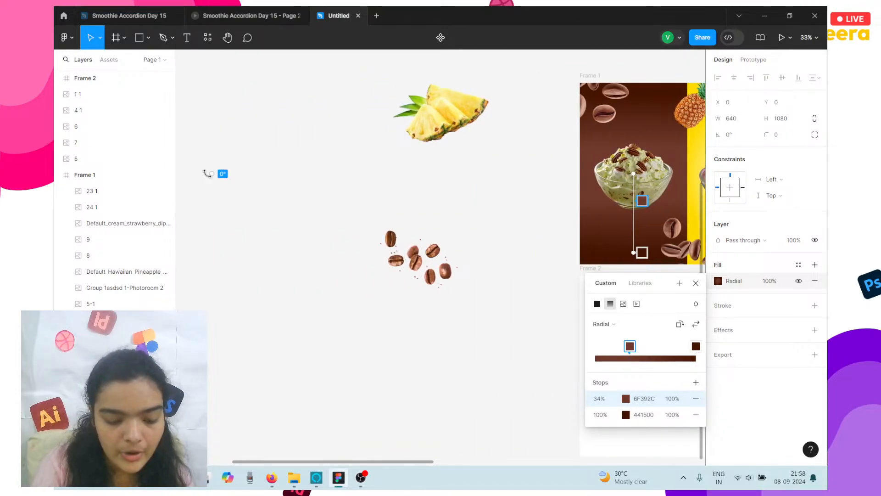
{"action": "scroll", "coordinate": [566, 180], "scroll_direction": "right", "scroll_amount": 3}
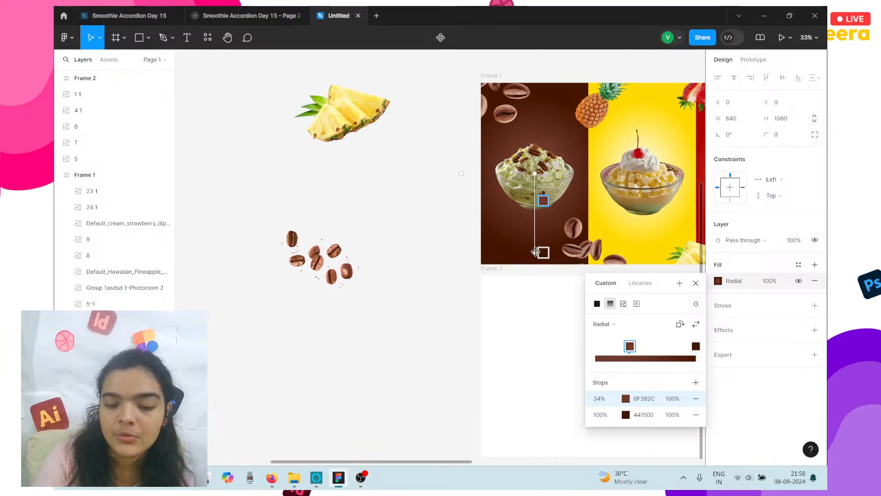
{"action": "mouse_move", "coordinate": [535, 251]}
{"action": "left_mouse_down"}
{"action": "mouse_move", "coordinate": [536, 233]}
{"action": "mouse_move", "coordinate": [549, 324]}
{"action": "mouse_move", "coordinate": [535, 232]}
{"action": "mouse_move", "coordinate": [534, 251]}
{"action": "left_mouse_up"}
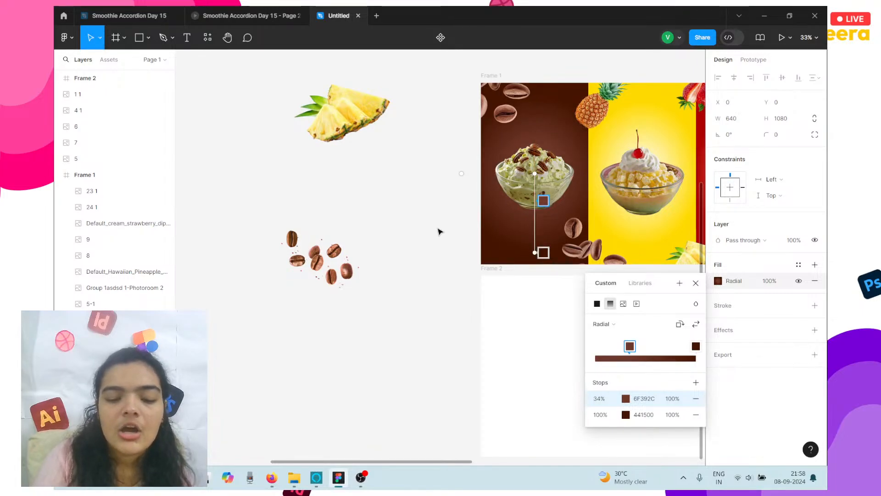
- Save the brown panel's radial fill as a colour style named "brown"
{"action": "scroll", "coordinate": [439, 231], "scroll_direction": "right", "scroll_amount": 5}
{"action": "double_click", "coordinate": [416, 92]}
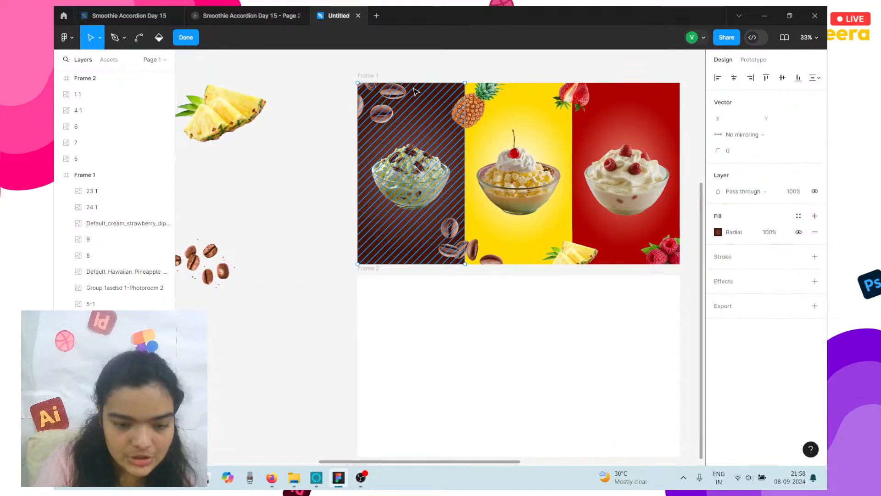
{"action": "left_click", "coordinate": [799, 217]}
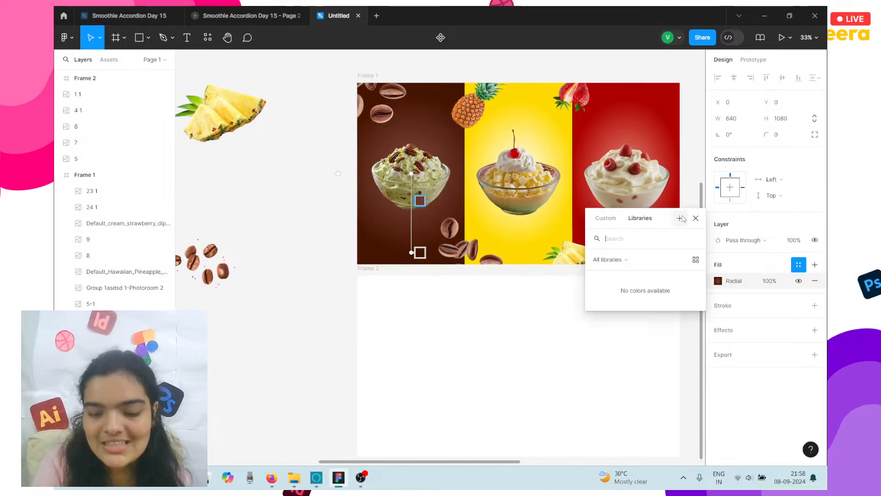
{"action": "left_click", "coordinate": [680, 218]}
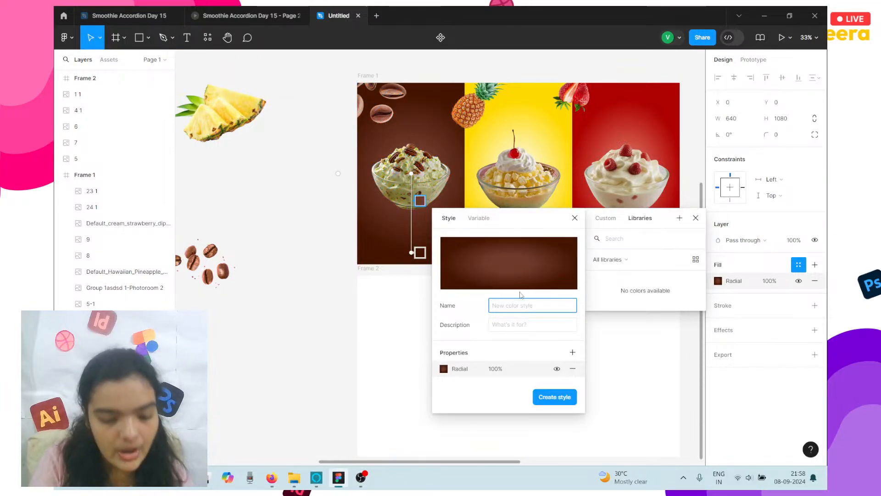
{"action": "type", "text": "bro"}
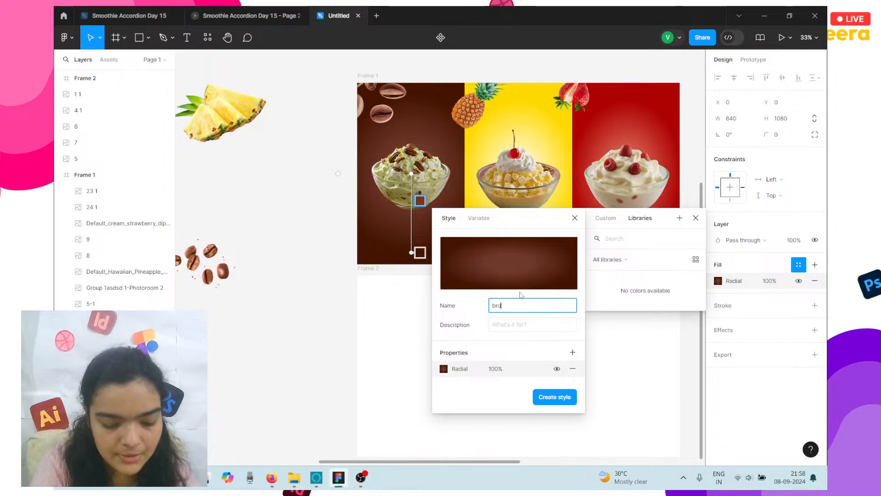
{"action": "type", "text": "wn"}
{"action": "key", "text": "Return"}
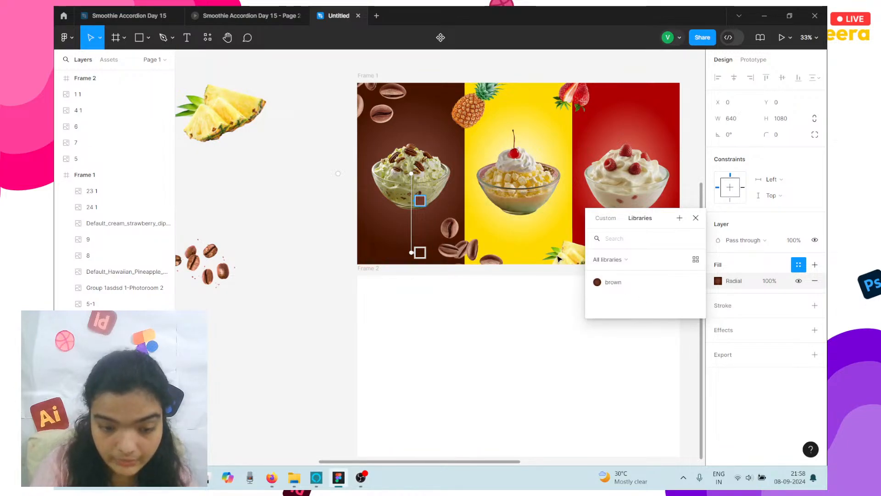
- Save the yellow panel's radial fill as a colour style named "yellow"
{"action": "left_click", "coordinate": [519, 236]}
{"action": "left_click", "coordinate": [519, 236]}
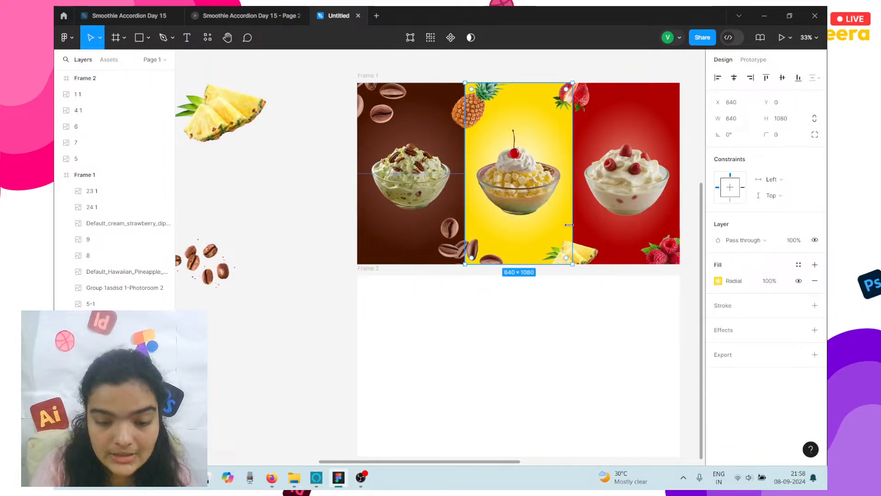
{"action": "left_click", "coordinate": [797, 265]}
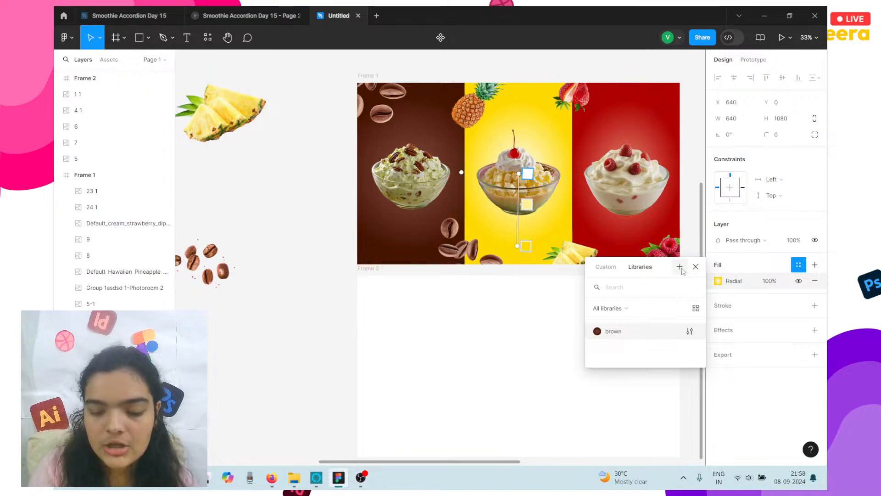
{"action": "left_click", "coordinate": [679, 267]}
{"action": "type", "text": "yellow"}
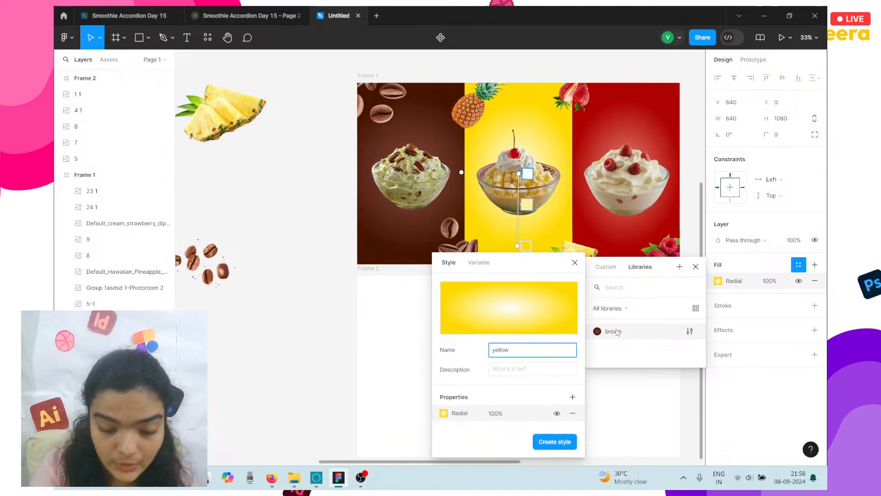
{"action": "left_click", "coordinate": [568, 467]}
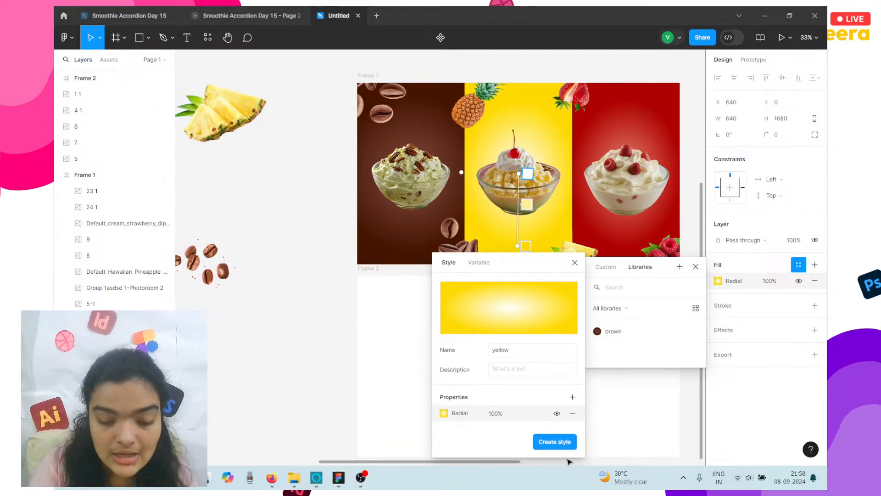
{"action": "left_click", "coordinate": [565, 450]}
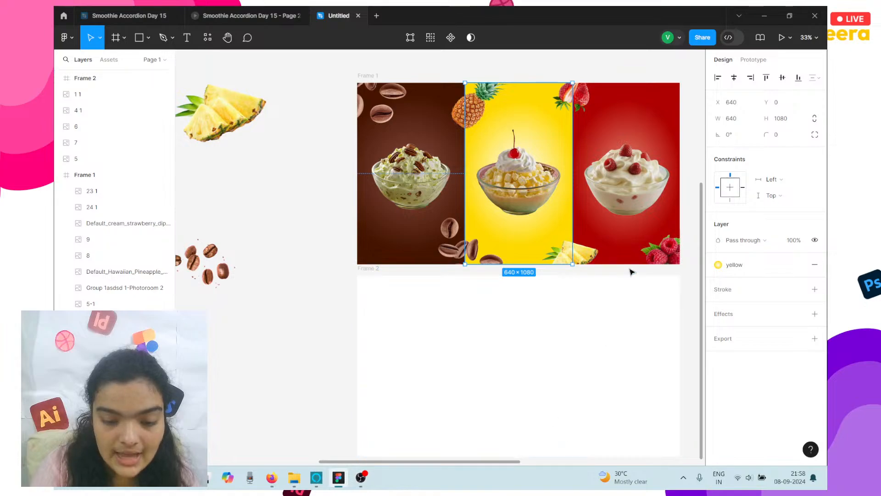
- Save the red panel's radial fill as a colour style named "red"
{"action": "left_click", "coordinate": [632, 262]}
{"action": "left_click", "coordinate": [799, 265]}
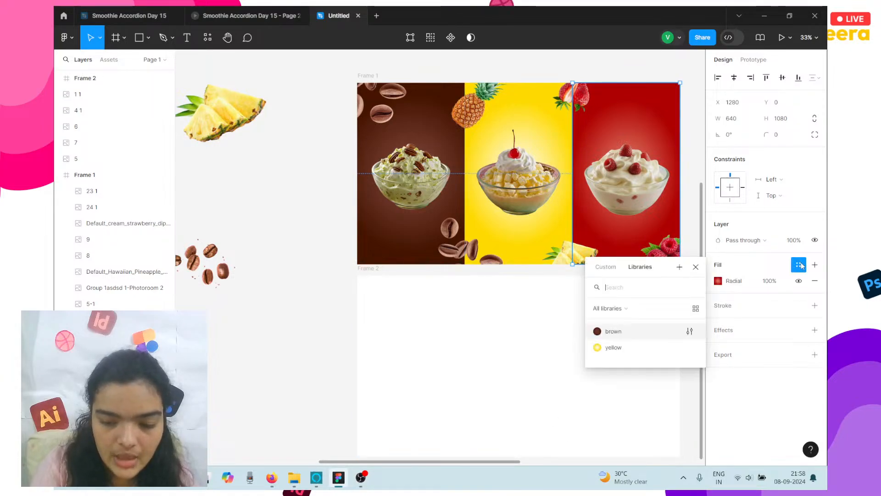
{"action": "left_click", "coordinate": [680, 269]}
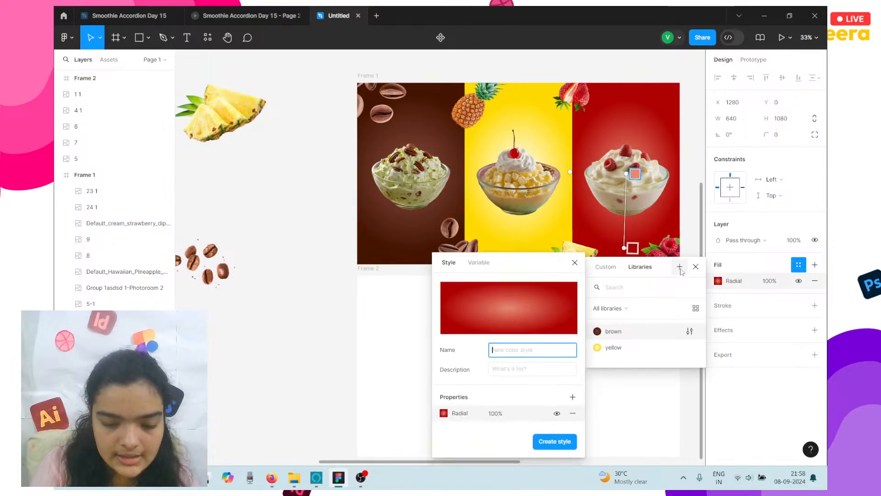
{"action": "type", "text": "red"}
{"action": "key", "text": "Return"}
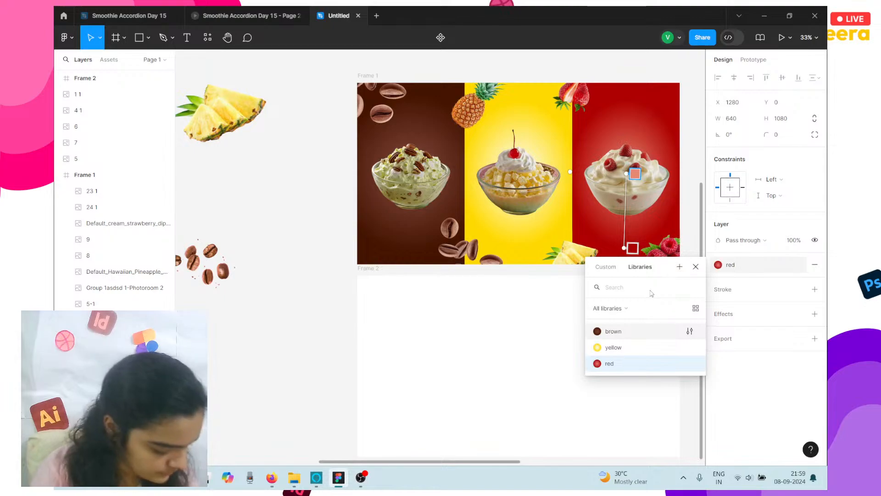
{"action": "key", "text": "Escape"}
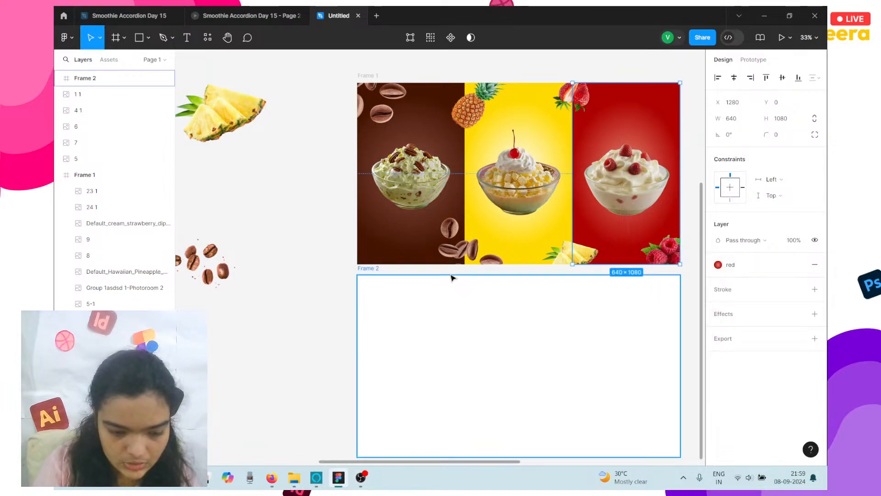
- Apply the yellow colour style as the fill of the empty 1920 × 1080 frame below the three panels
{"action": "left_click", "coordinate": [374, 303]}
{"action": "scroll", "coordinate": [374, 302], "scroll_direction": "down", "scroll_amount": 2}
{"action": "scroll", "coordinate": [374, 302], "scroll_direction": "right", "scroll_amount": 2}
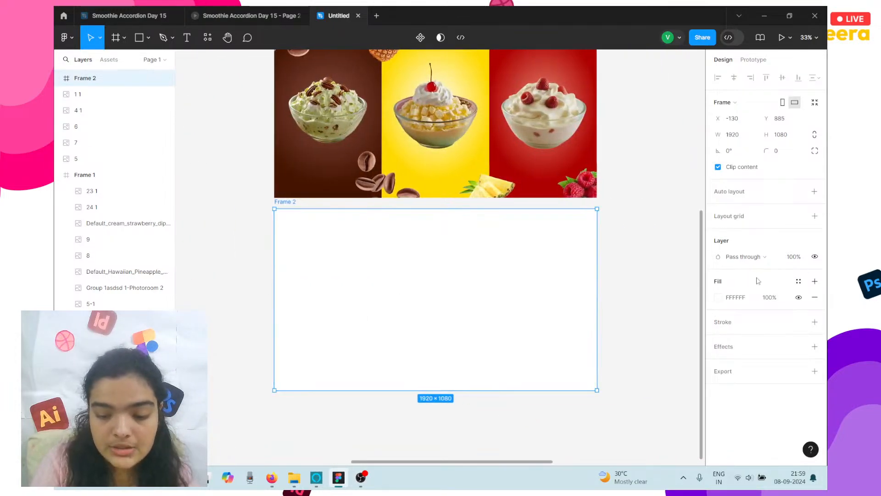
{"action": "left_click", "coordinate": [799, 282]}
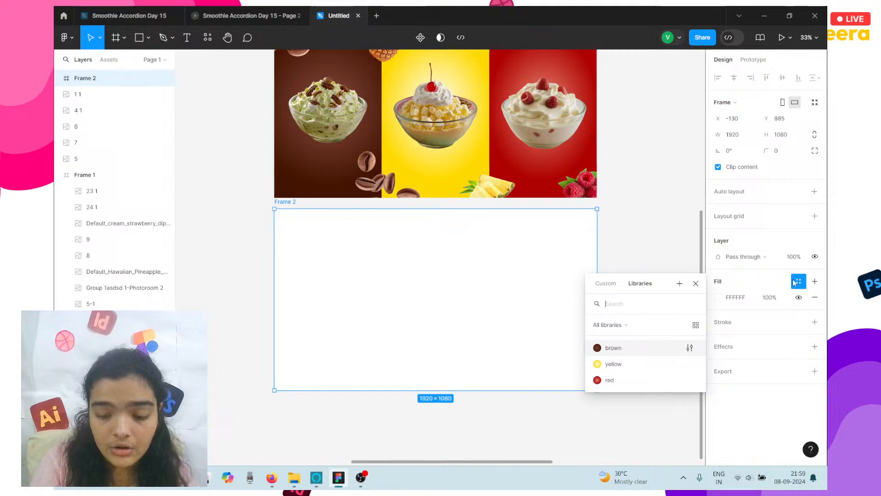
{"action": "left_click", "coordinate": [613, 364]}
{"action": "scroll", "coordinate": [477, 275], "scroll_direction": "up", "scroll_amount": 1}
{"action": "scroll", "coordinate": [476, 275], "scroll_direction": "left", "scroll_amount": 1}
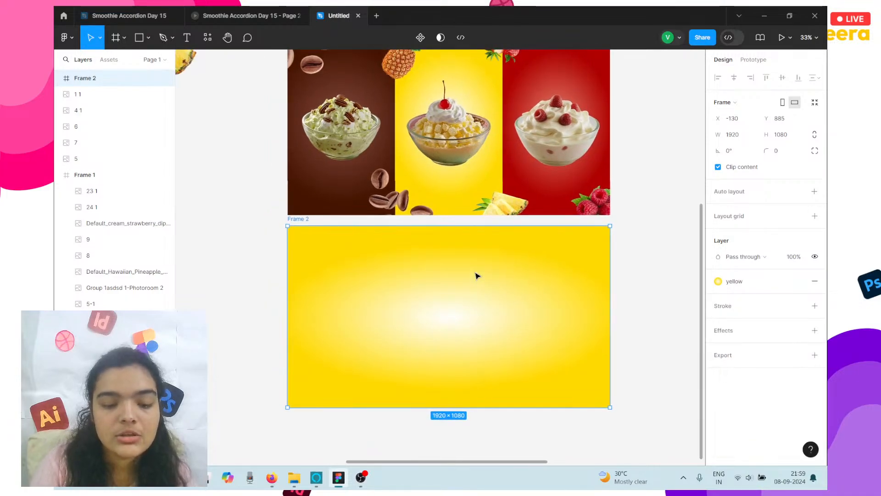
{"action": "scroll", "coordinate": [476, 276], "scroll_direction": "up", "scroll_amount": 1}
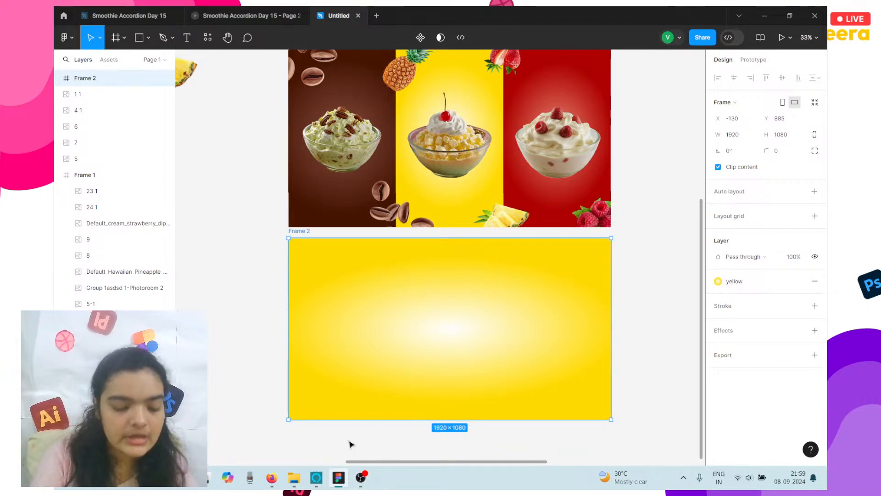
- Import the Hawaiian pineapple coconut bowl image from the pineapple folder and place it on the canvas left of the yellow frame
{"action": "key", "text": "ctrl+shift+k"}
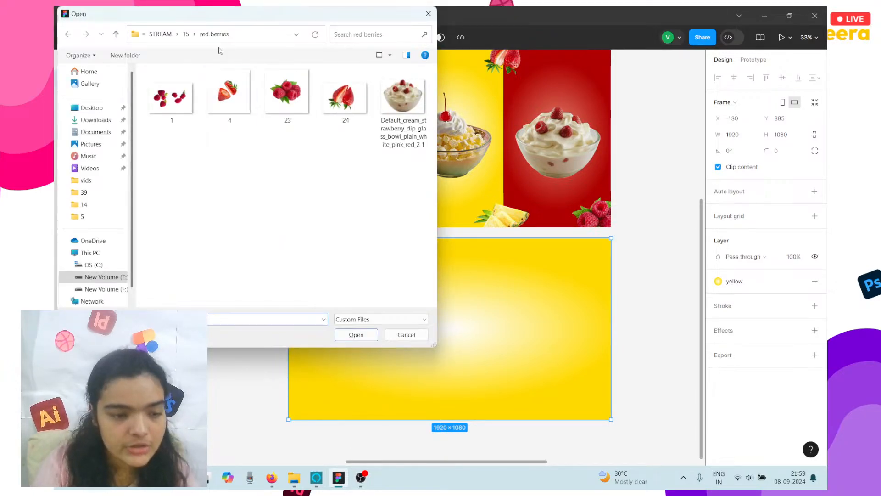
{"action": "left_click", "coordinate": [183, 38]}
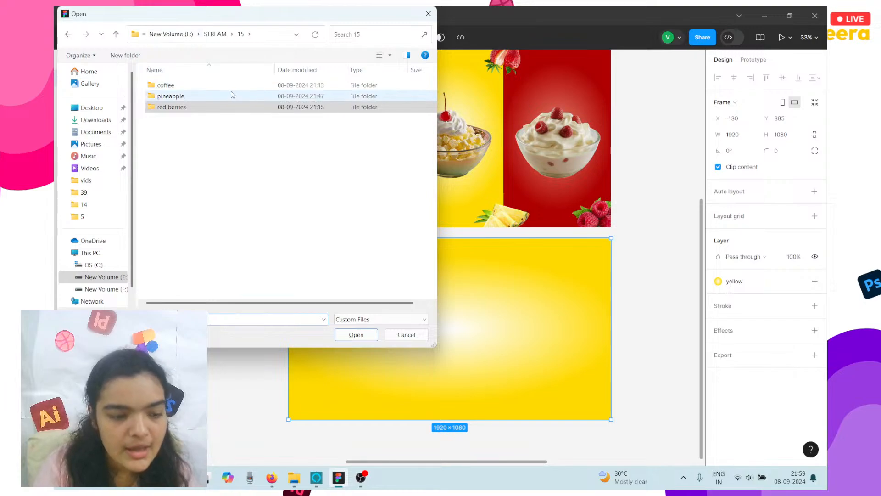
{"action": "double_click", "coordinate": [232, 94]}
{"action": "left_click", "coordinate": [269, 116]}
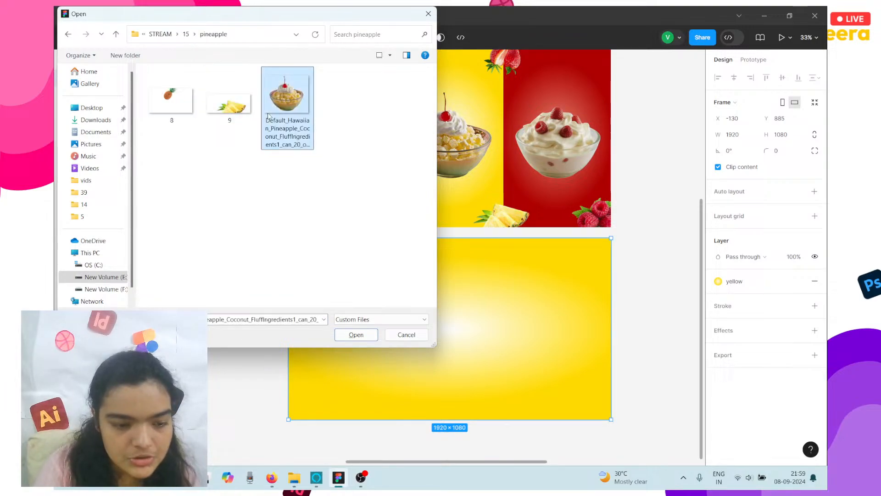
{"action": "left_click", "coordinate": [357, 335]}
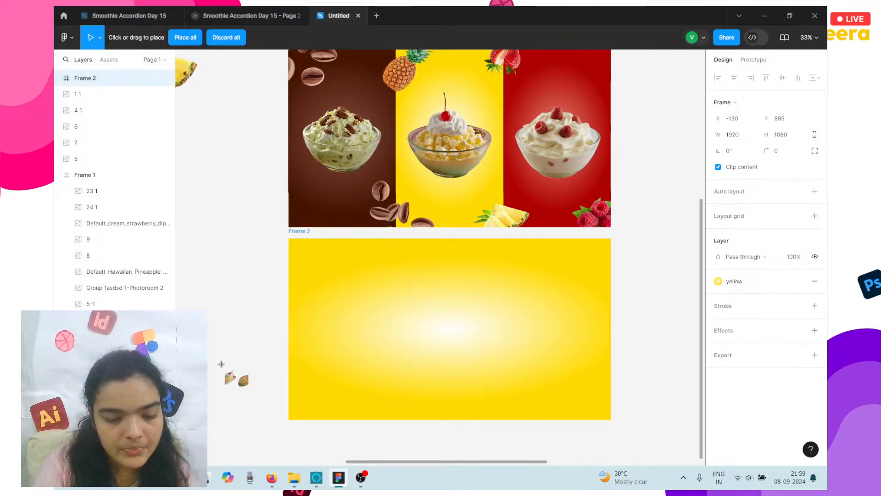
{"action": "left_click", "coordinate": [221, 364]}
{"action": "right_click", "coordinate": [215, 365]}
{"action": "key", "text": "Escape"}
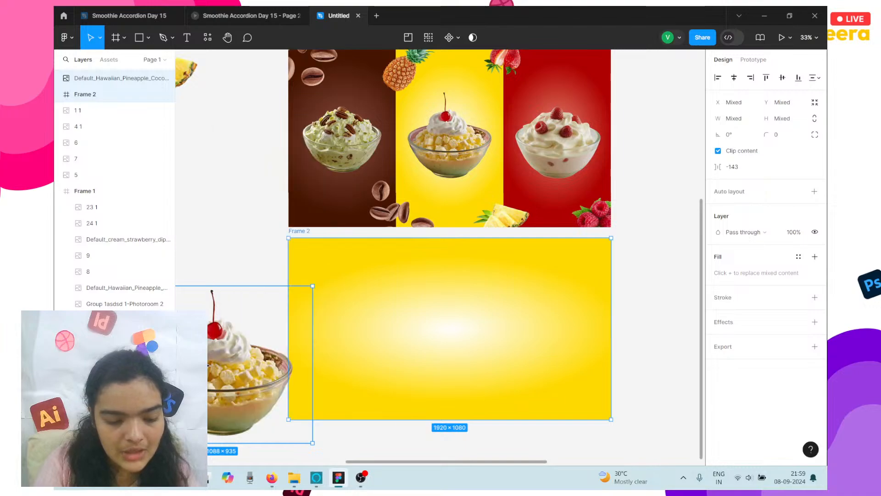
- Move only the large pineapple bowl image into the yellow frame, centred horizontally at Y 72
{"action": "left_click_drag", "start_coordinate": [208, 366], "coordinate": [410, 335]}
{"action": "key", "text": "ctrl+z"}
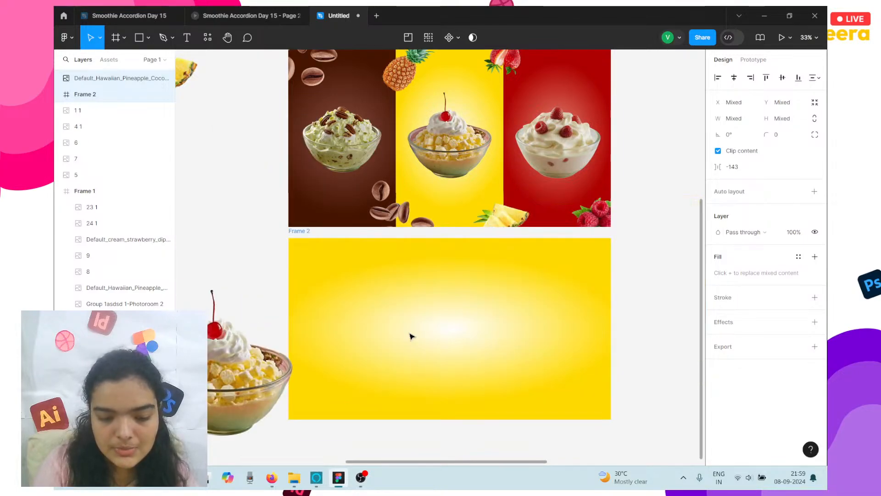
{"action": "left_click", "coordinate": [269, 378]}
{"action": "left_click_drag", "start_coordinate": [269, 378], "coordinate": [425, 337]}
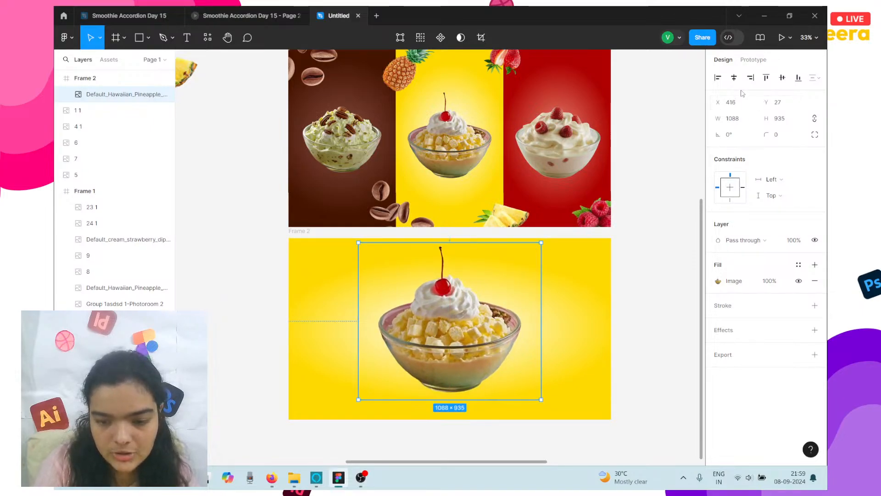
{"action": "left_click", "coordinate": [735, 78]}
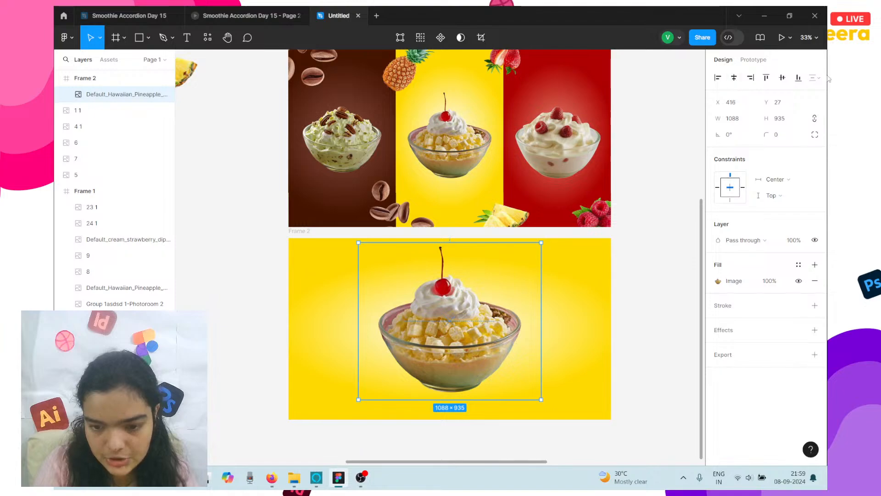
{"action": "left_click_drag", "start_coordinate": [448, 352], "coordinate": [449, 359]}
{"action": "scroll", "coordinate": [436, 354], "scroll_direction": "down", "scroll_amount": 1}
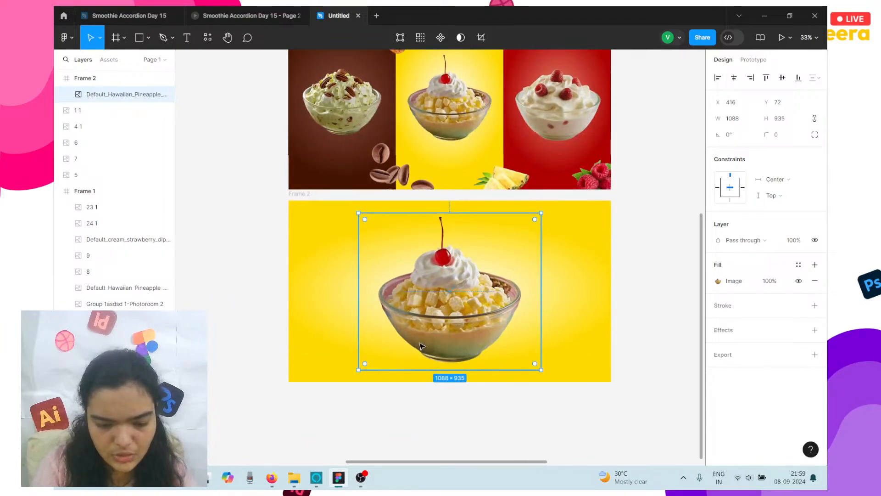
{"action": "scroll", "coordinate": [425, 358], "scroll_direction": "up", "scroll_amount": 1}
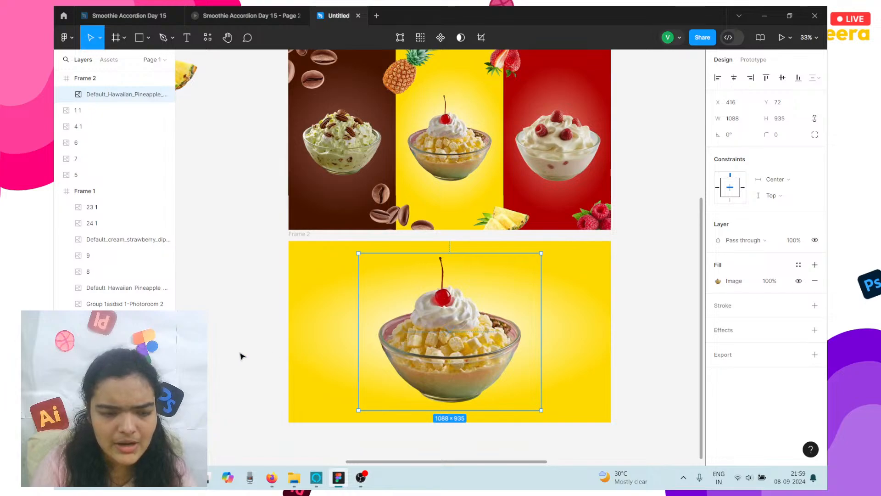
- Check the composition of the full-screen pineapple view in the reference prototype
{"action": "left_click", "coordinate": [242, 356]}
{"action": "left_click", "coordinate": [246, 23]}
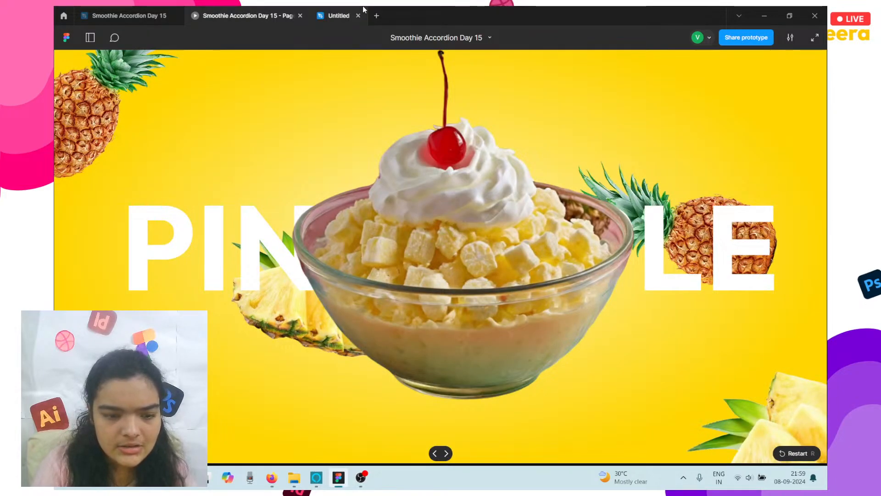
- Return to the untitled design file and move the large pineapple bowl image up to Y 52 in the yellow frame
{"action": "left_click", "coordinate": [341, 9]}
{"action": "left_click_drag", "start_coordinate": [473, 305], "coordinate": [473, 305]}
{"action": "key", "text": "shift+Up"}
{"action": "key", "text": "shift+Up"}
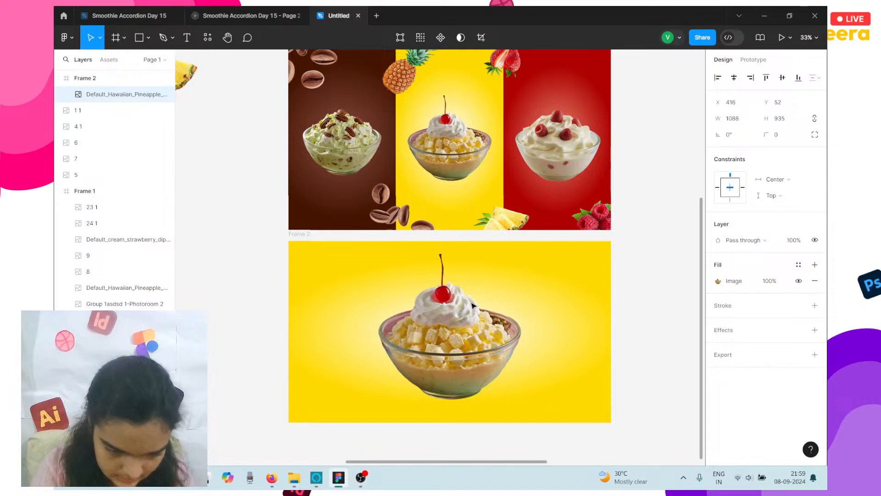
{"action": "key", "text": "Down"}
{"action": "key", "text": "Down"}
{"action": "key", "text": "Up"}
{"action": "key", "text": "Up"}
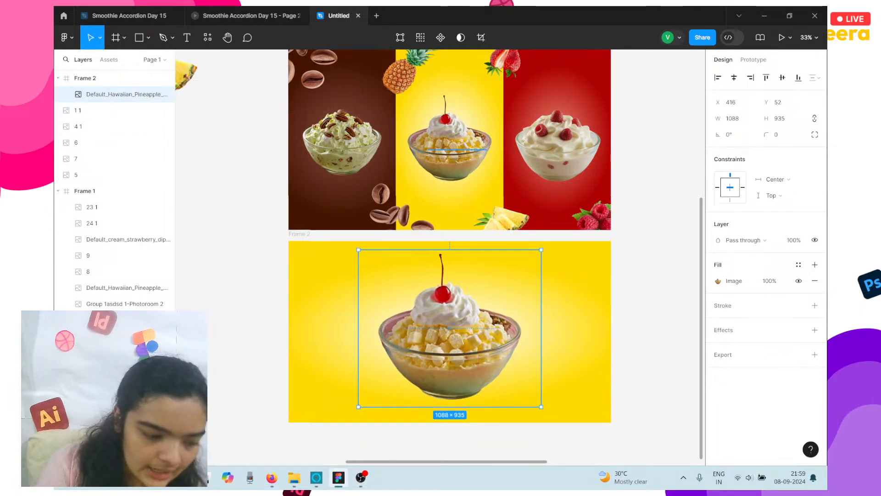
- Place the PINEAPPLE text from the middle panel onto the lower yellow frame at X 190, Y 351 and set its font size to 256
{"action": "left_click", "coordinate": [110, 384]}
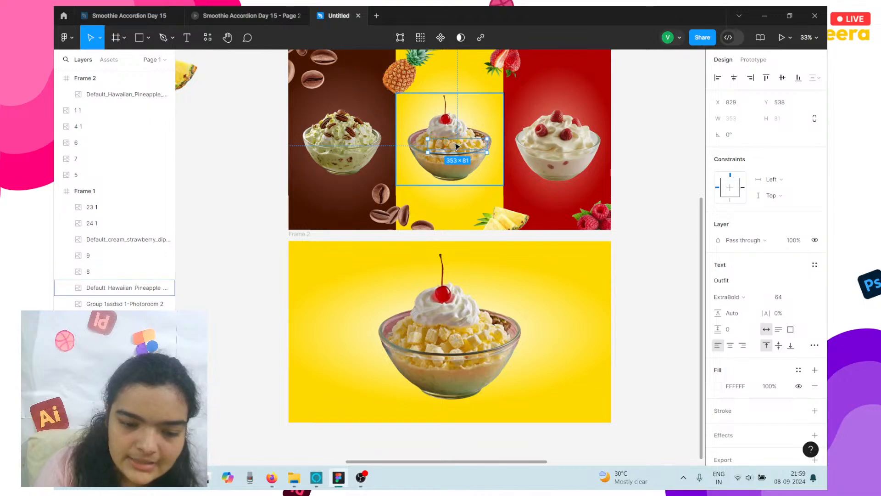
{"action": "left_click_drag", "start_coordinate": [457, 149], "coordinate": [349, 310]}
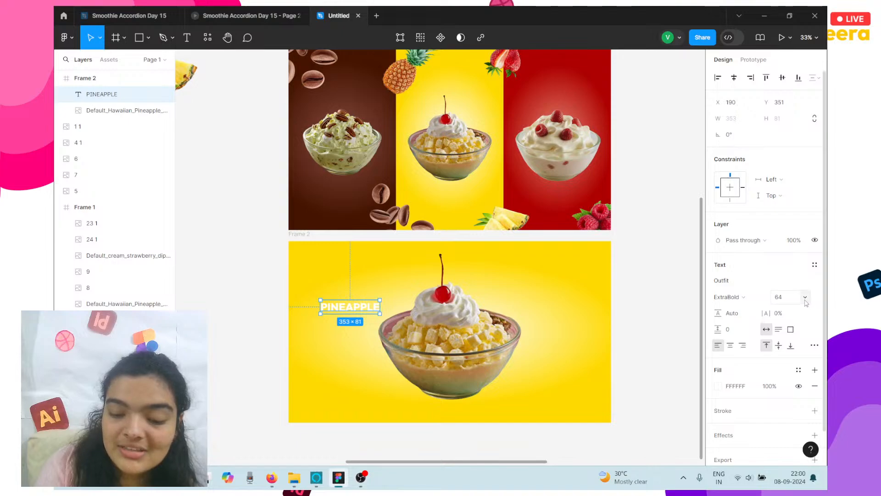
{"action": "left_click", "coordinate": [805, 298]}
{"action": "left_click", "coordinate": [801, 320]}
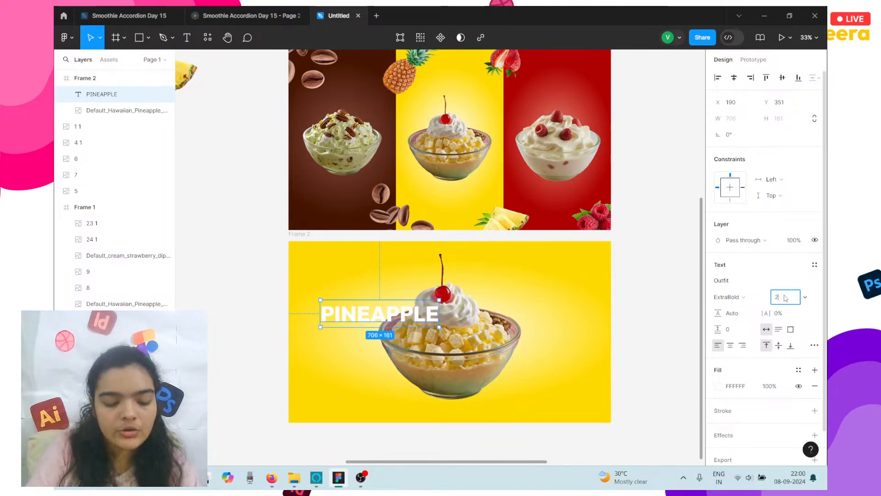
{"action": "key", "text": "Return"}
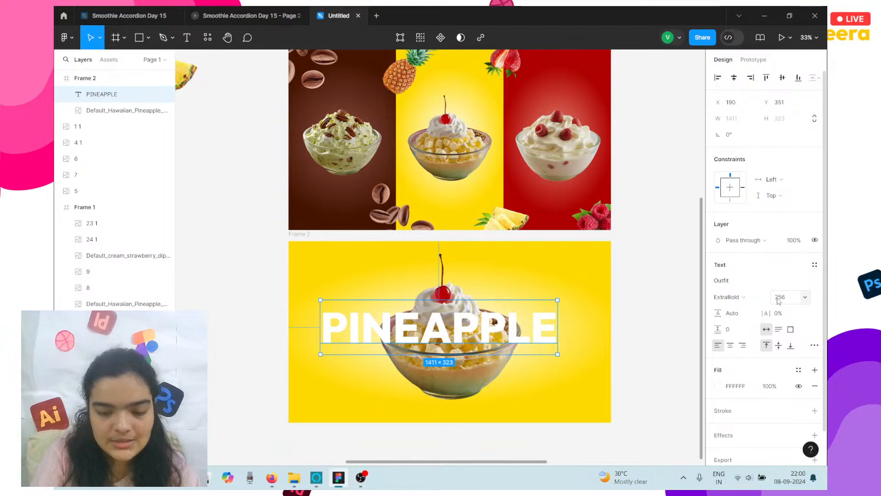
- Set the PINEAPPLE text's font size to 320
{"action": "left_click", "coordinate": [791, 301]}
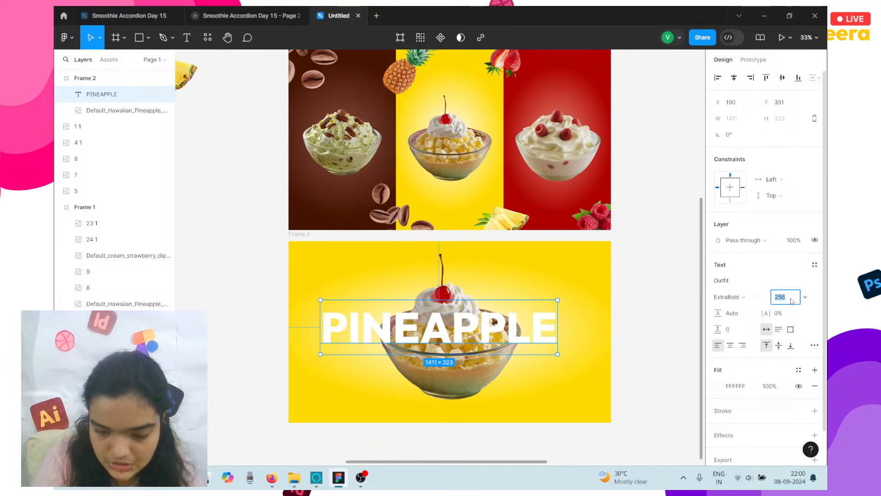
{"action": "type", "text": "300"}
{"action": "key", "text": "Return"}
{"action": "key", "text": "Escape"}
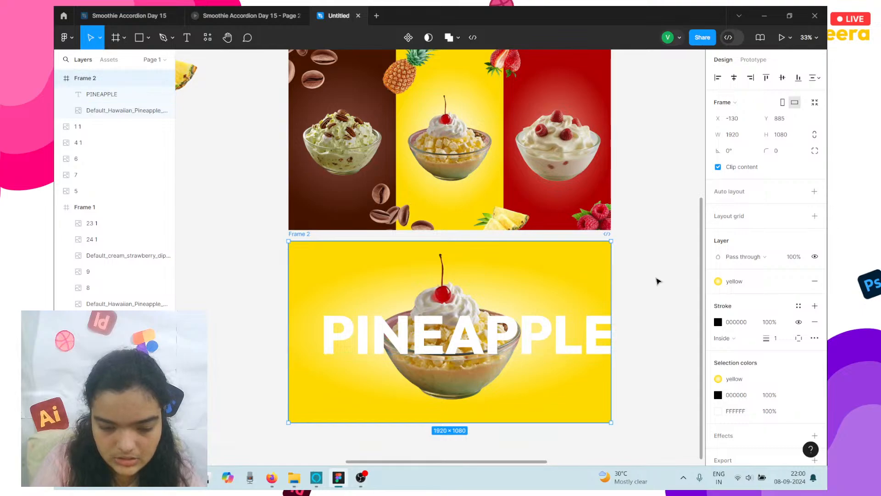
{"action": "left_click", "coordinate": [659, 279]}
- Set the PINEAPPLE text's font size to 280, move it to X 188, Y 363 and send it behind the bowl image
{"action": "left_click", "coordinate": [544, 346]}
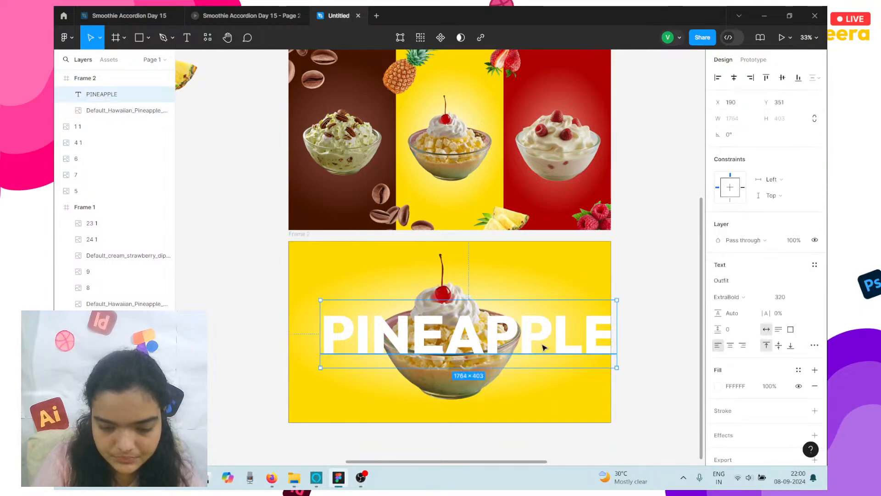
{"action": "left_click", "coordinate": [779, 299]}
{"action": "type", "text": "280"}
{"action": "key", "text": "Return"}
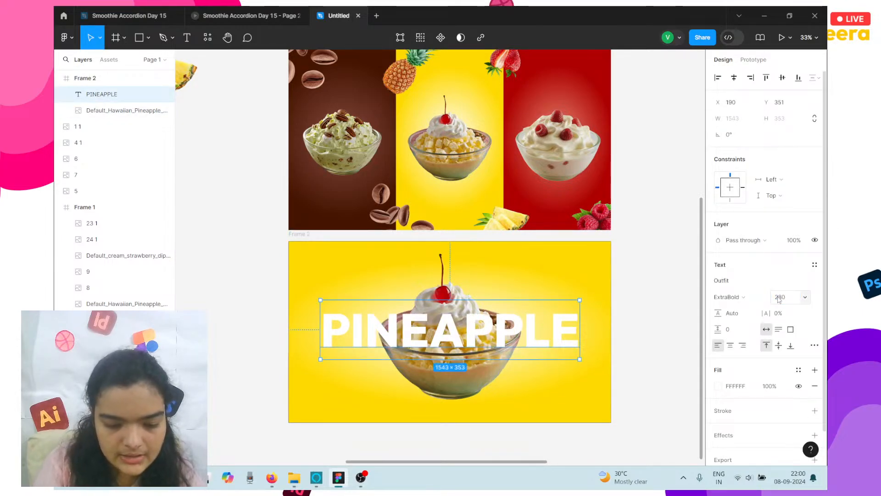
{"action": "left_click_drag", "start_coordinate": [464, 339], "coordinate": [464, 340]}
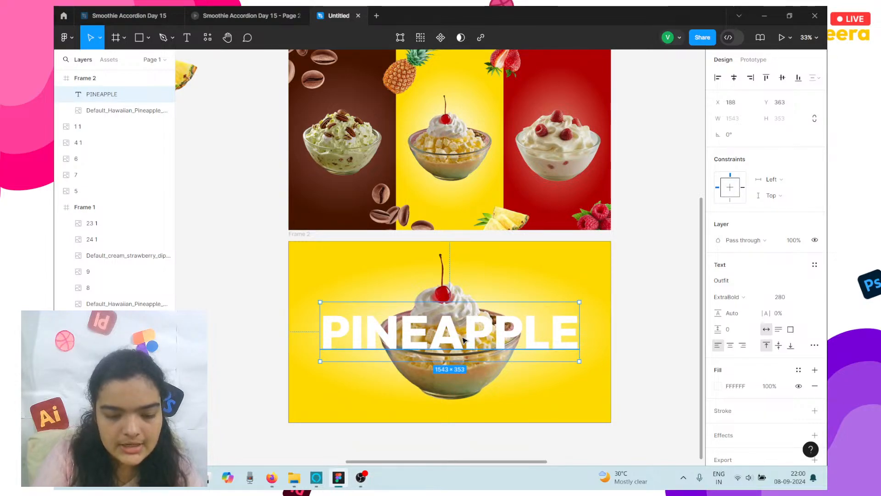
{"action": "right_click", "coordinate": [464, 340]}
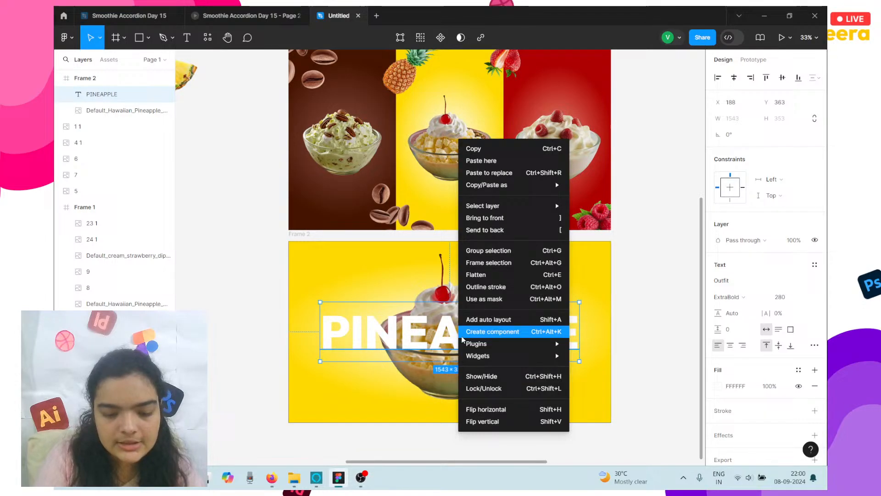
{"action": "left_click", "coordinate": [485, 230]}
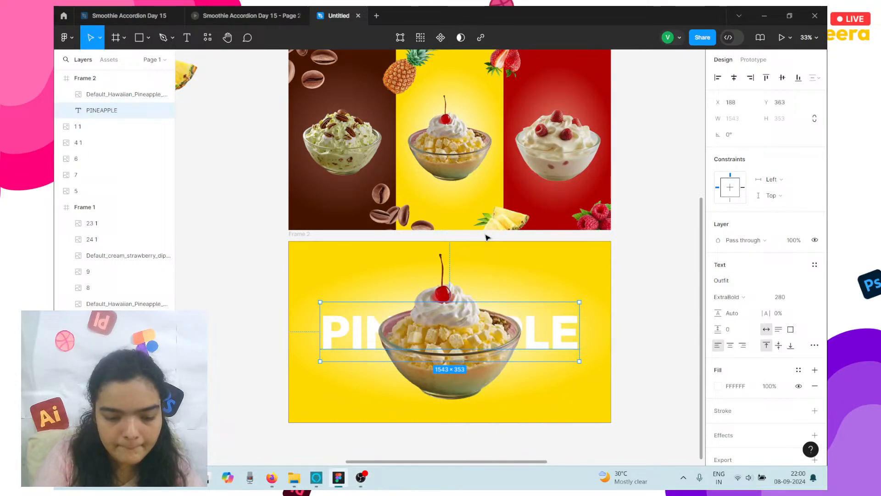
- Set the PINEAPPLE text's font size to 290 and centre it horizontally and vertically in the yellow frame
{"action": "left_click", "coordinate": [786, 297]}
{"action": "type", "text": "290"}
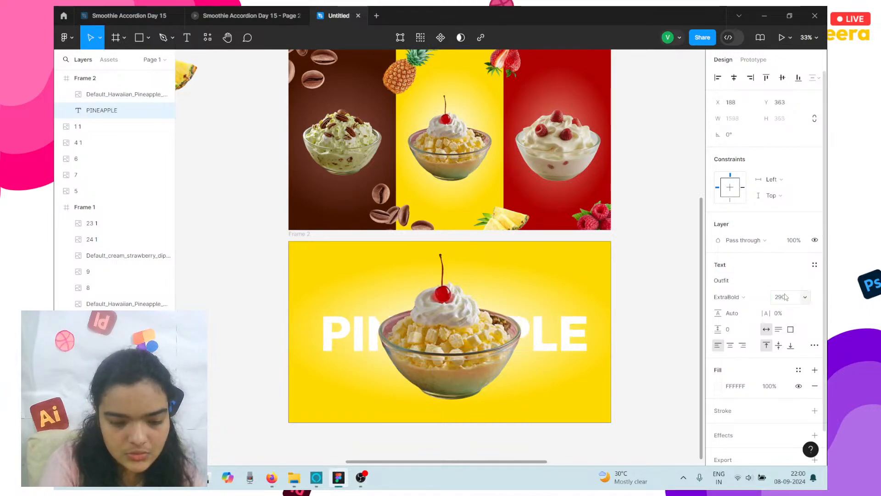
{"action": "key", "text": "Return"}
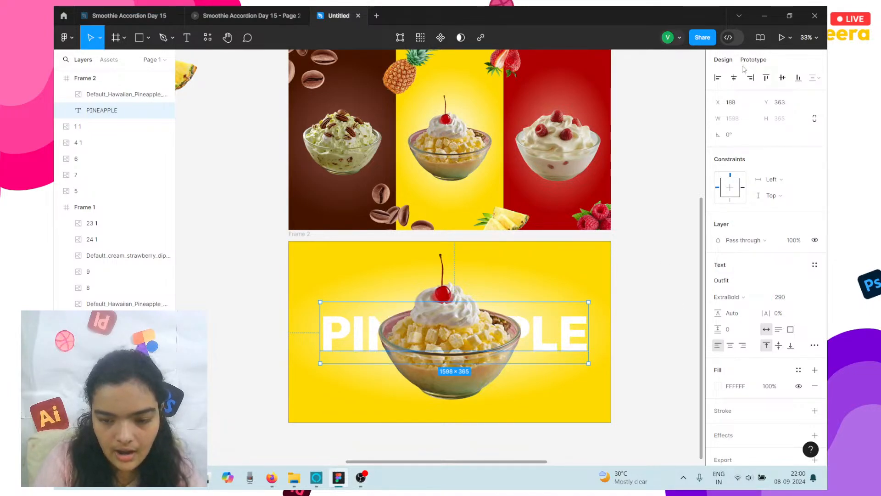
{"action": "left_click", "coordinate": [734, 77]}
{"action": "left_click", "coordinate": [782, 78]}
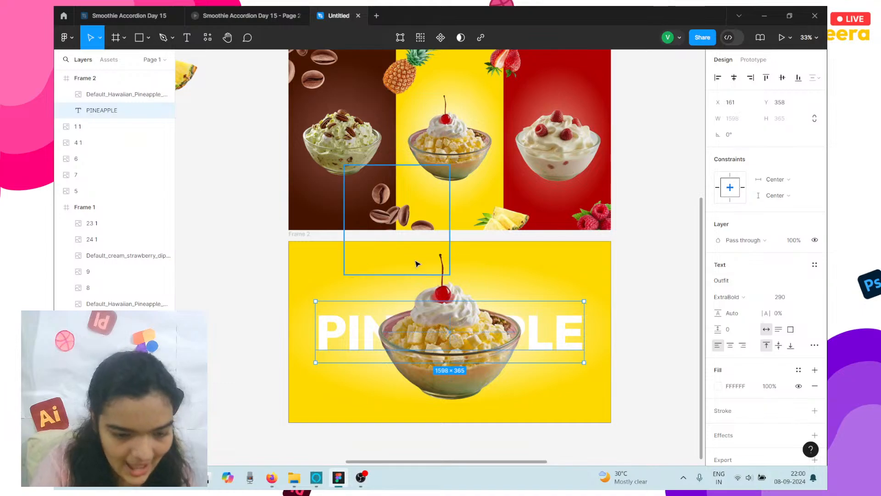
- Move the whole pineapple image into Frame 2's upper-left corner and the pineapple slices into its lower-right corner
{"action": "key", "text": "shift+1"}
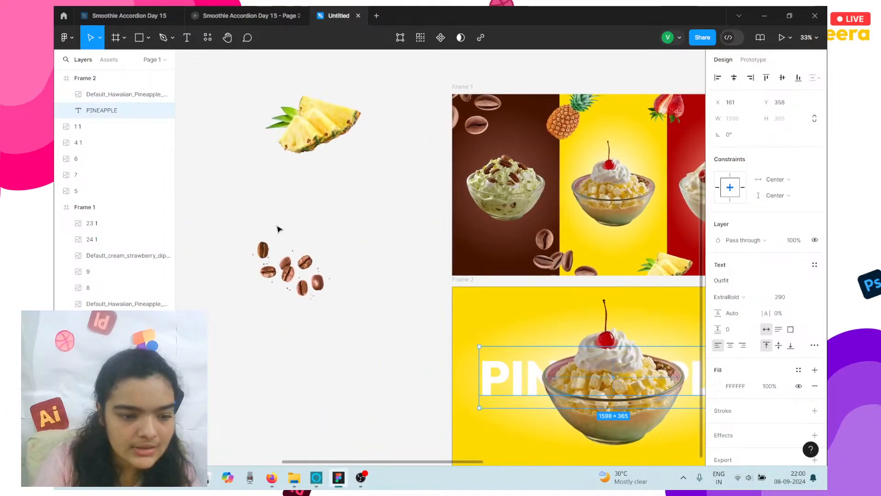
{"action": "left_click", "coordinate": [193, 129]}
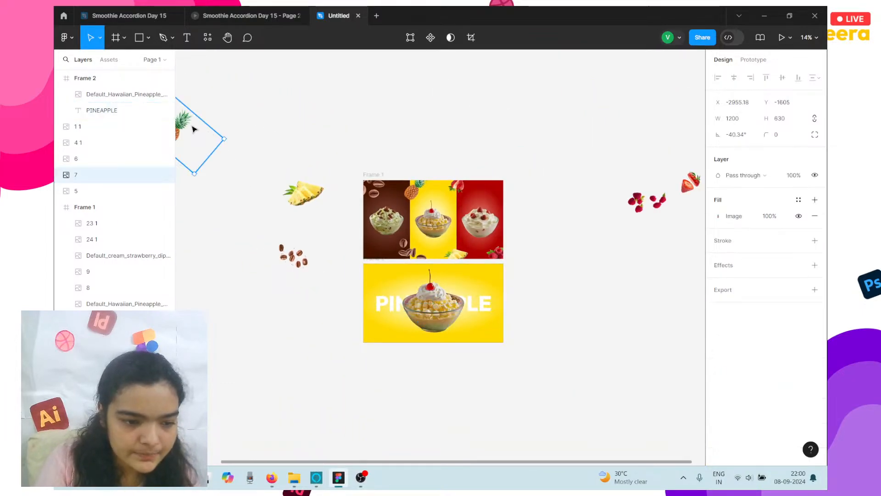
{"action": "left_click_drag", "start_coordinate": [182, 130], "coordinate": [383, 274]}
{"action": "left_click", "coordinate": [303, 193]}
{"action": "left_click_drag", "start_coordinate": [303, 193], "coordinate": [480, 339]}
{"action": "scroll", "coordinate": [477, 331], "scroll_direction": "up", "scroll_amount": 5}
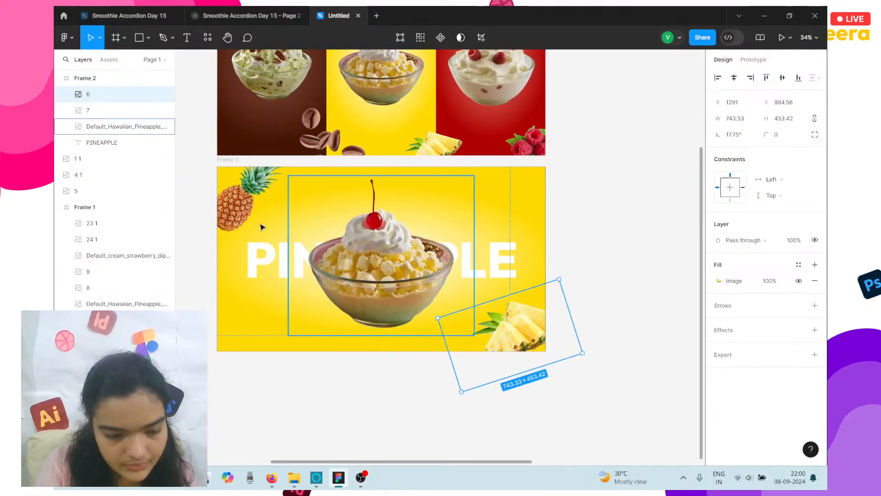
{"action": "left_click", "coordinate": [249, 219]}
{"action": "key", "text": "Left"}
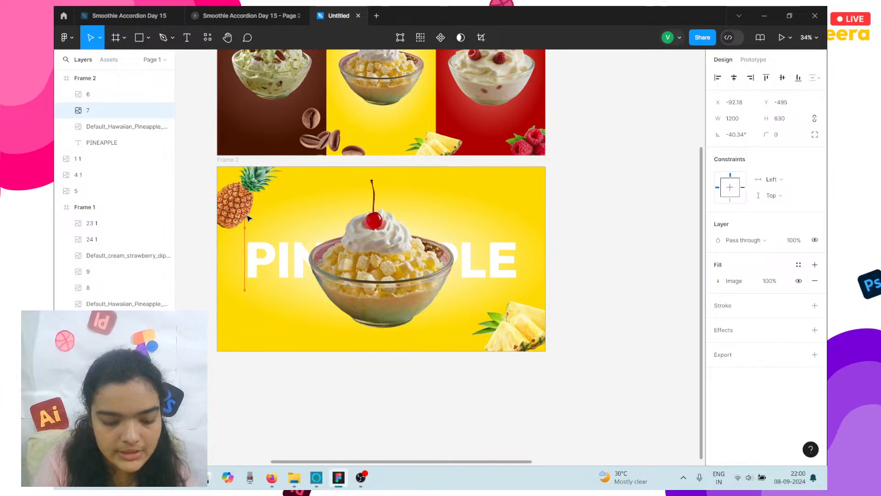
- Duplicate the whole pineapple and slices images in Frame 2 and scale the copies down around the bowl
{"action": "left_click", "coordinate": [504, 351], "text": "shift"}
{"action": "key", "text": "ctrl+d"}
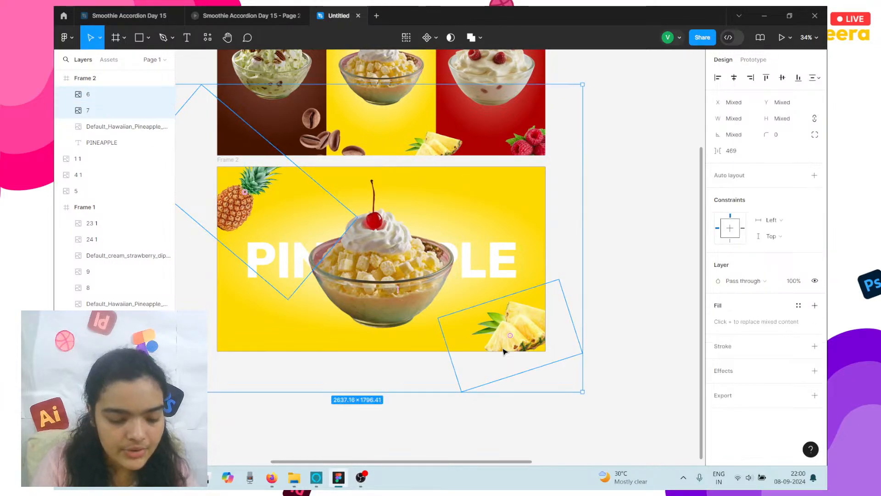
{"action": "left_click_drag", "start_coordinate": [382, 84], "coordinate": [441, 259]}
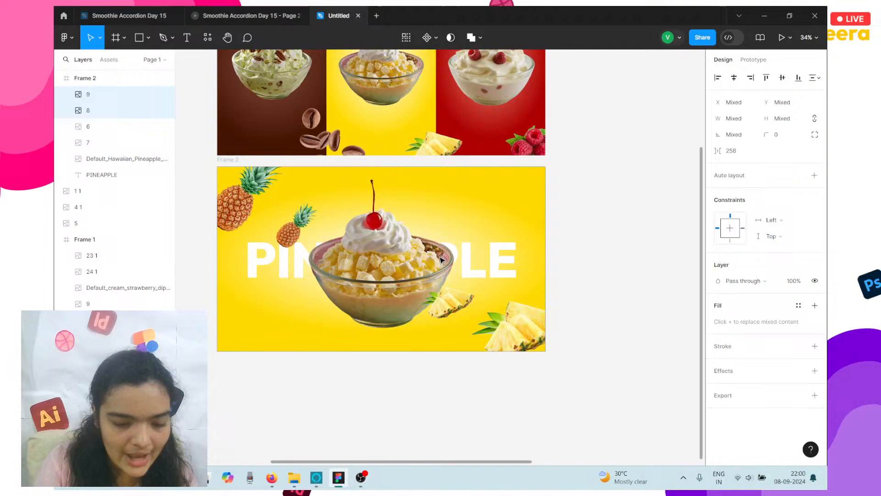
- Move the smaller whole pineapple to the right side of the bowl and send it behind the PINEAPPLE text
{"action": "left_click", "coordinate": [283, 220]}
{"action": "left_click_drag", "start_coordinate": [283, 220], "coordinate": [485, 276]}
{"action": "right_click", "coordinate": [484, 275]}
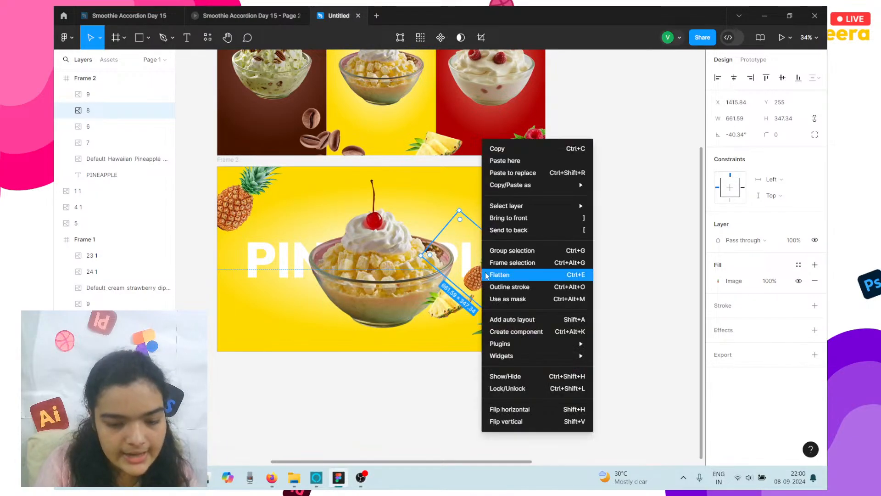
{"action": "left_click", "coordinate": [512, 231]}
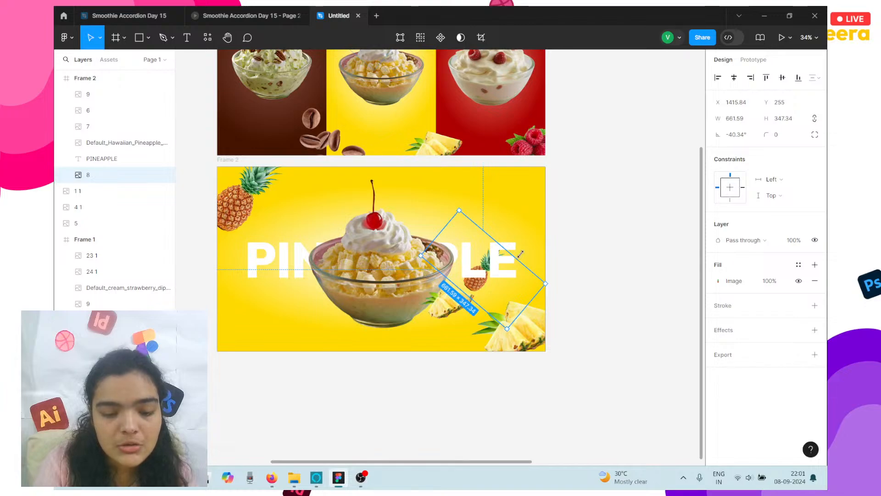
- Enlarge the pineapple behind the text to about 786 by 413 and rotate it to about 112°
{"action": "left_click_drag", "start_coordinate": [520, 254], "coordinate": [528, 245]}
{"action": "mouse_move", "coordinate": [502, 299]}
{"action": "left_mouse_down"}
{"action": "mouse_move", "coordinate": [497, 293]}
{"action": "mouse_move", "coordinate": [502, 299]}
{"action": "left_mouse_up"}
{"action": "double_click", "coordinate": [450, 303]}
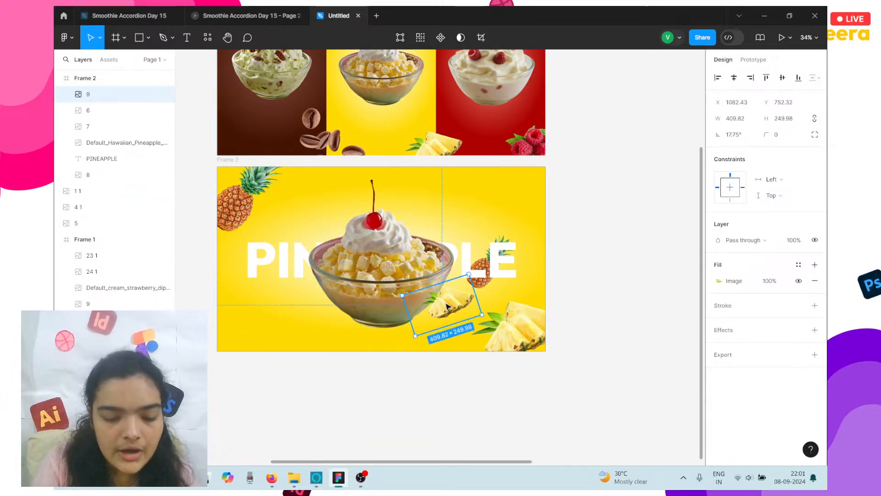
{"action": "left_click", "coordinate": [422, 424]}
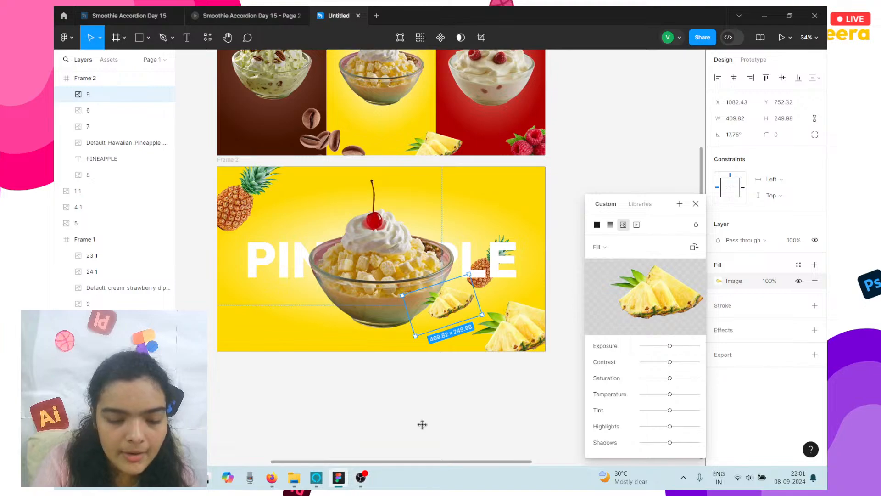
{"action": "mouse_move", "coordinate": [483, 448]}
{"action": "left_mouse_down"}
{"action": "mouse_move", "coordinate": [494, 419]}
{"action": "mouse_move", "coordinate": [505, 197]}
{"action": "left_mouse_up"}
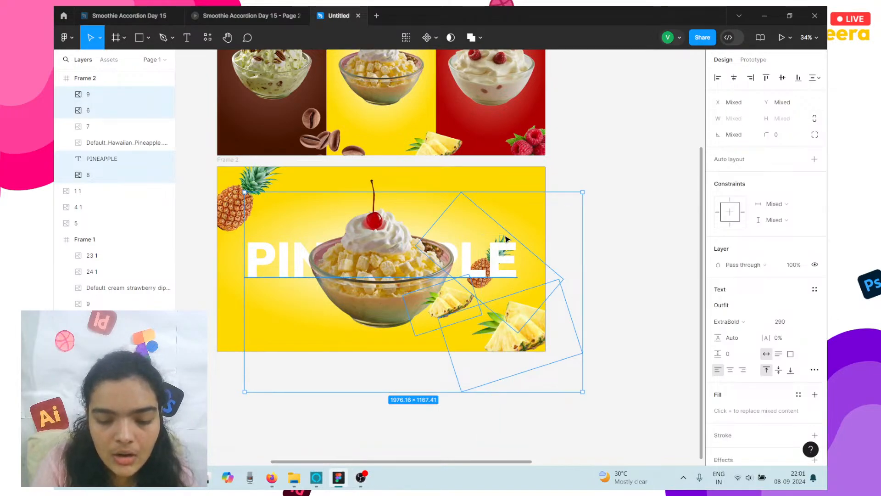
{"action": "left_click", "coordinate": [506, 238]}
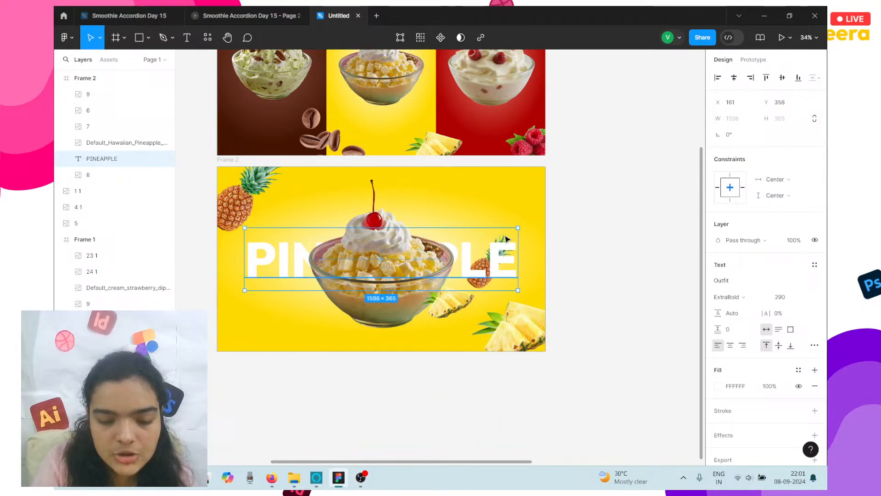
{"action": "left_click", "coordinate": [118, 174]}
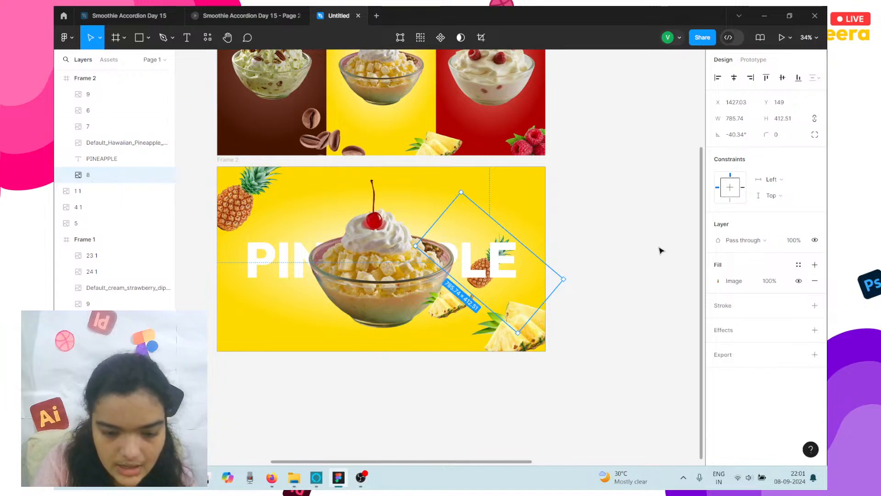
{"action": "left_click_drag", "start_coordinate": [568, 281], "coordinate": [426, 223]}
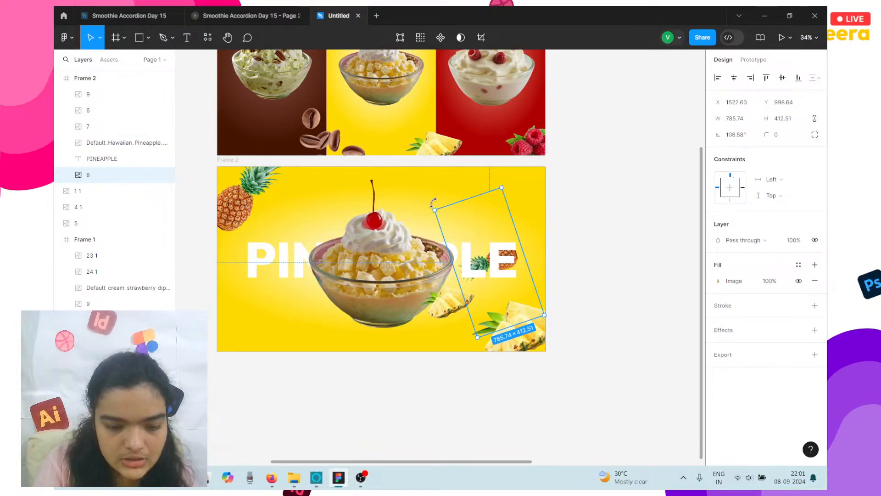
{"action": "left_click_drag", "start_coordinate": [431, 204], "coordinate": [426, 206]}
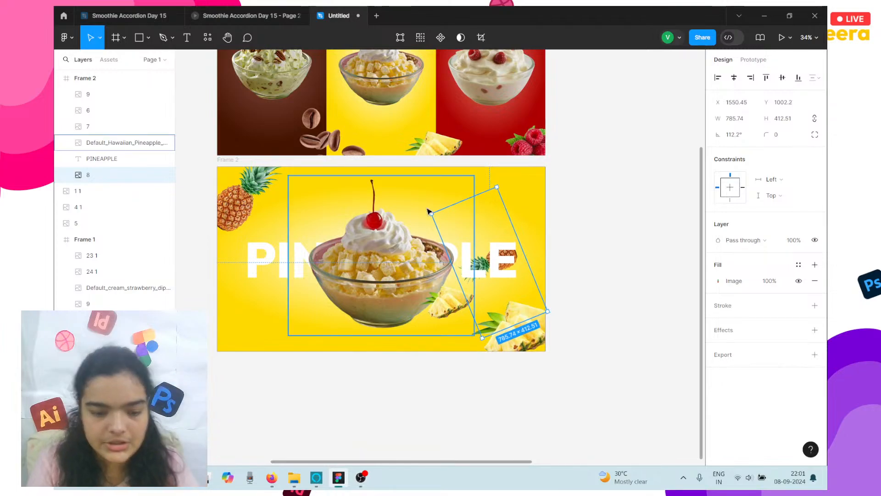
- Move the smaller pineapple slices to the left side of the bowl and rotate them to about -53°
{"action": "left_click", "coordinate": [452, 315]}
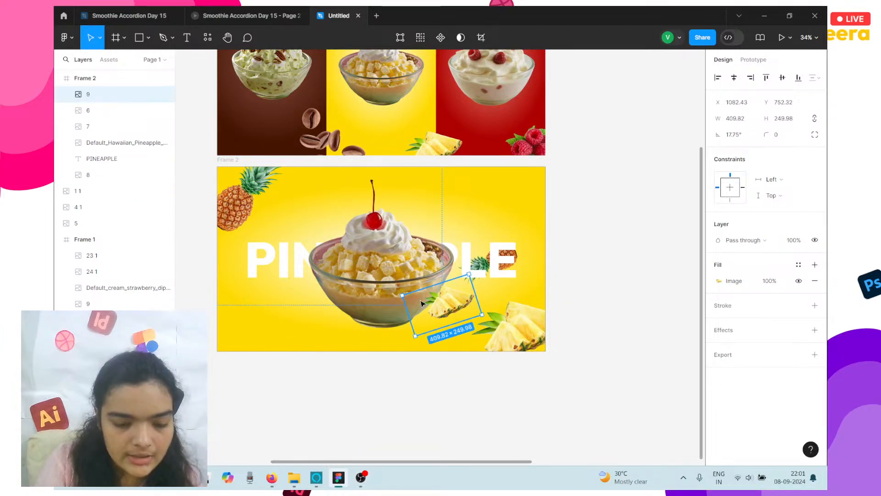
{"action": "left_click_drag", "start_coordinate": [422, 303], "coordinate": [297, 276]}
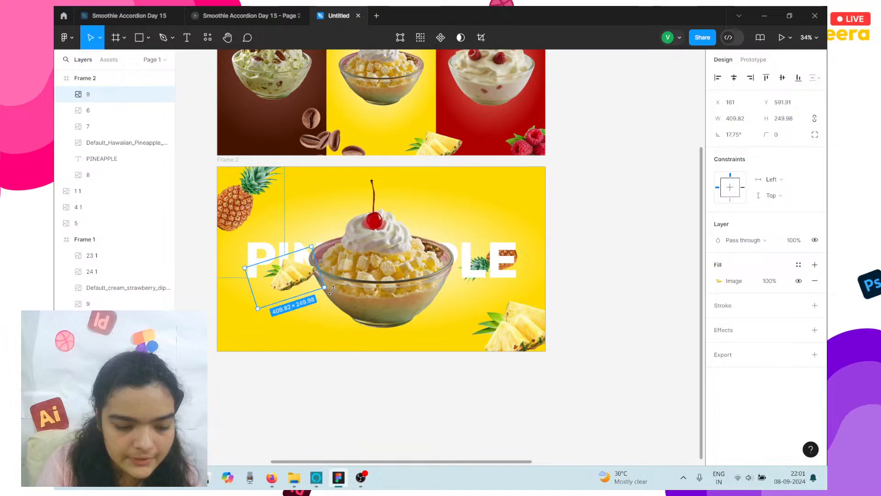
{"action": "left_click_drag", "start_coordinate": [327, 292], "coordinate": [288, 279]}
- Send the left pineapple slices behind the PINEAPPLE text and enlarge them to about 644 by 393
{"action": "right_click", "coordinate": [288, 278]}
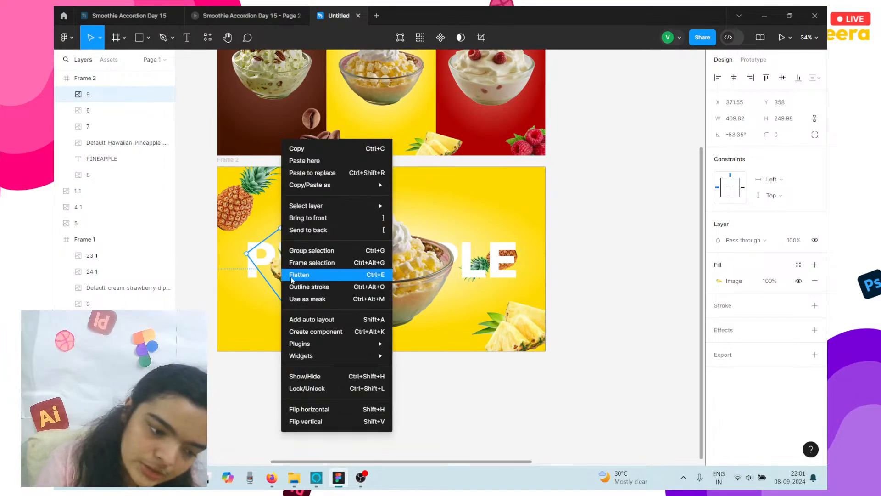
{"action": "left_click", "coordinate": [337, 230]}
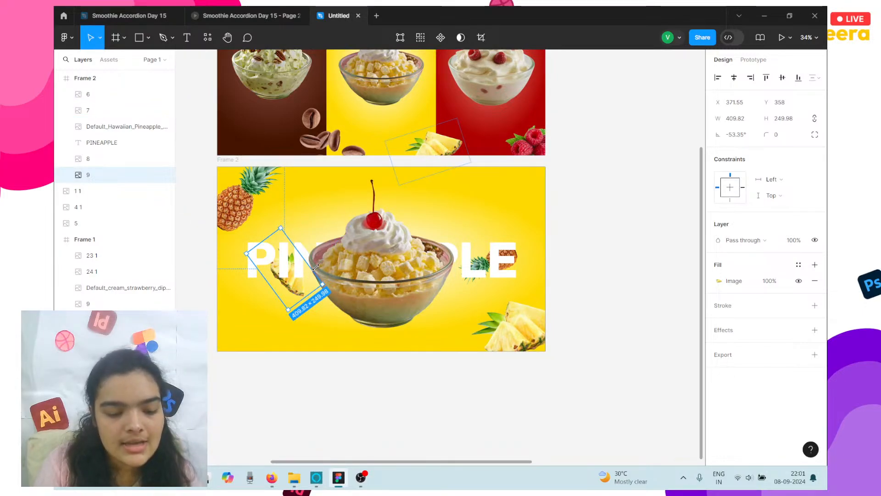
{"action": "left_click_drag", "start_coordinate": [315, 267], "coordinate": [344, 271]}
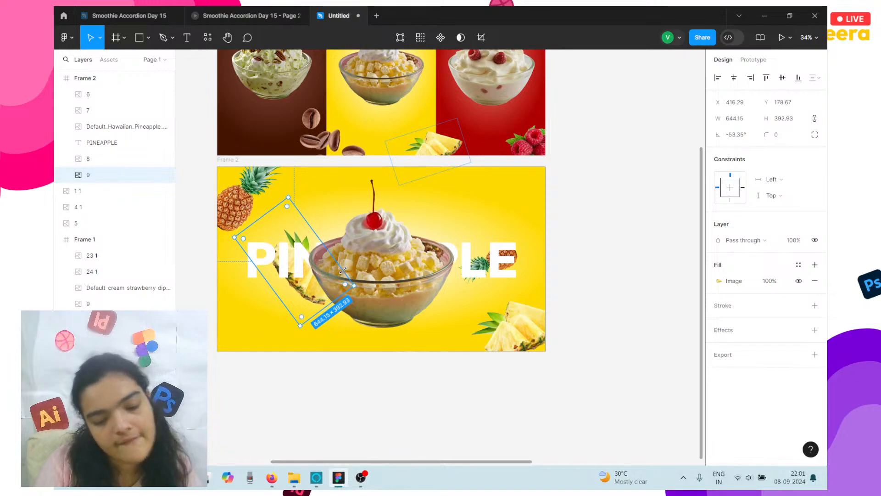
{"action": "left_click", "coordinate": [378, 367]}
- Duplicate the finished pineapple frame, Frame 2
{"action": "scroll", "coordinate": [388, 353], "scroll_direction": "left", "scroll_amount": 3}
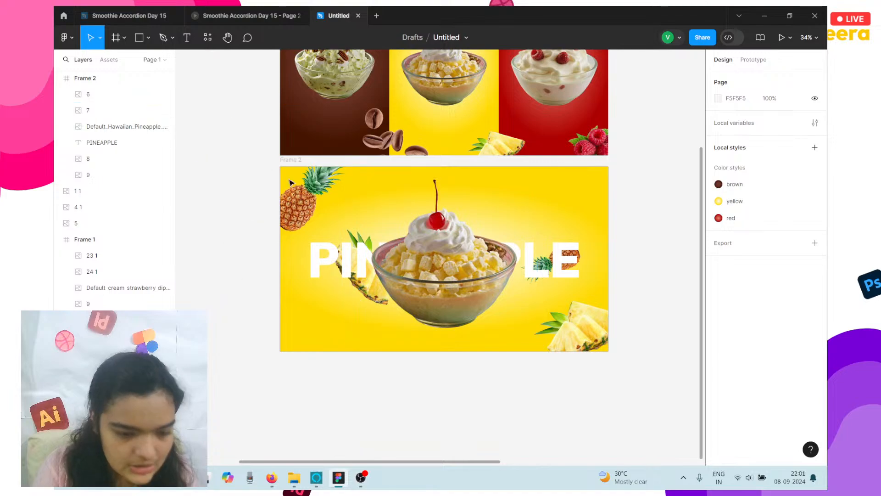
{"action": "left_click", "coordinate": [298, 159]}
{"action": "key", "text": "ctrl+d"}
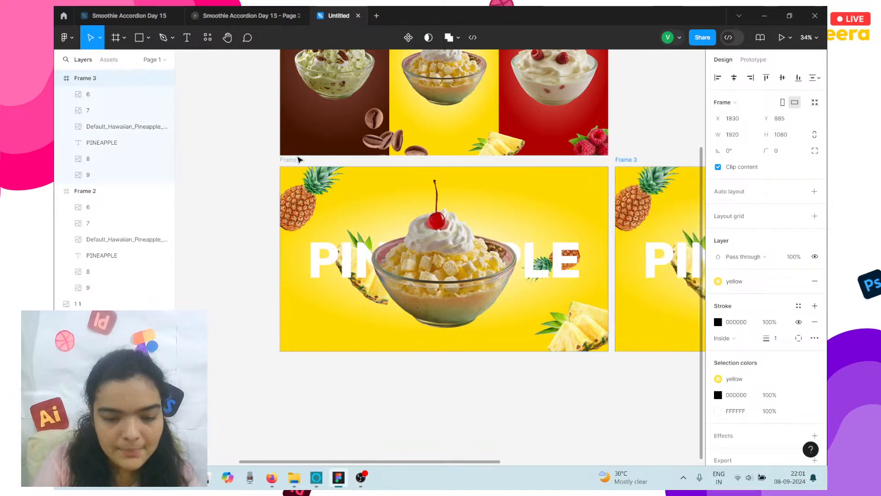
- Change the fill of the duplicated frame to the red color style
{"action": "left_click", "coordinate": [527, 180]}
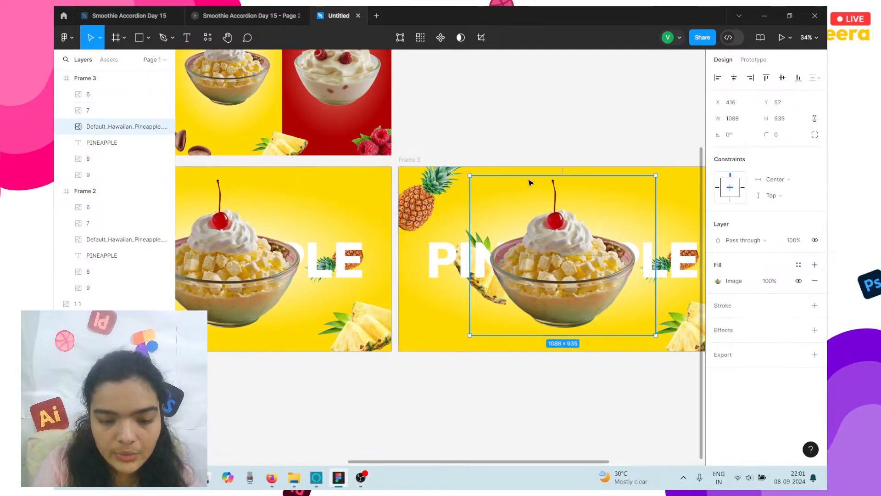
{"action": "left_click", "coordinate": [418, 161]}
{"action": "scroll", "coordinate": [613, 211], "scroll_direction": "down", "scroll_amount": 1}
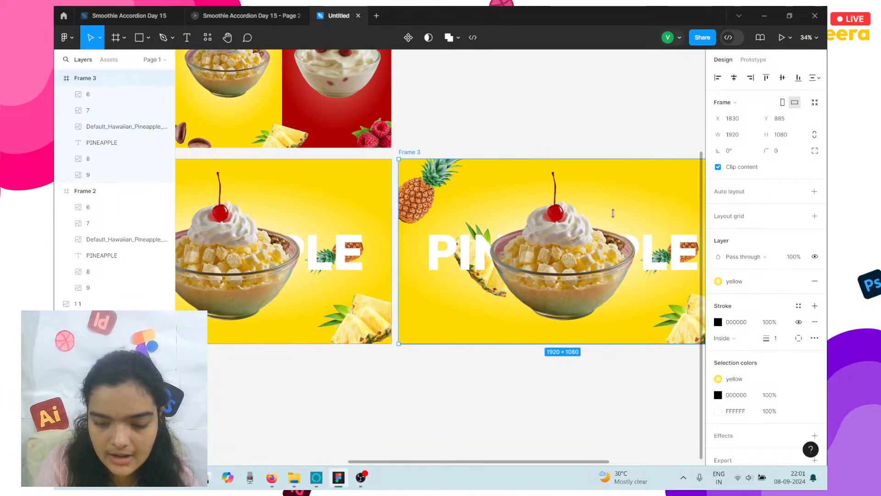
{"action": "left_click", "coordinate": [718, 281]}
{"action": "left_click", "coordinate": [610, 379]}
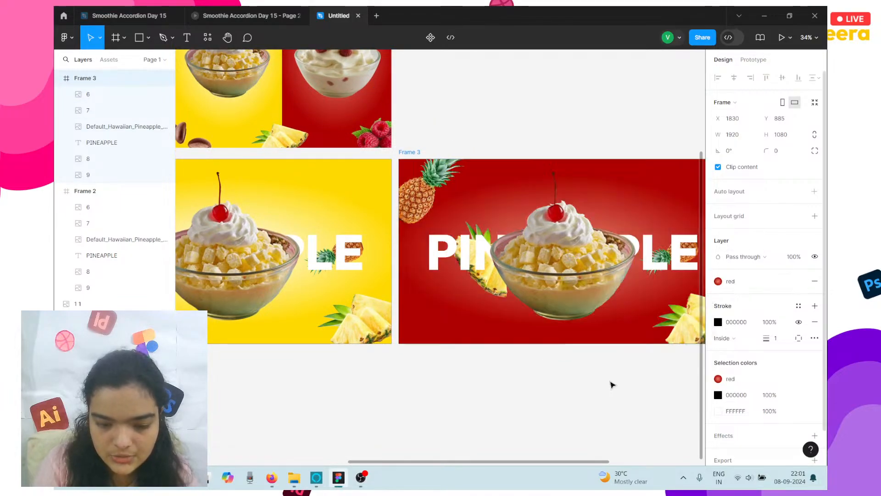
- Try to replace the bowl's image fill in Frame 3 with the strawberry cream bowl from the red berries folder
{"action": "scroll", "coordinate": [379, 258], "scroll_direction": "right", "scroll_amount": 4}
{"action": "left_click", "coordinate": [379, 258]}
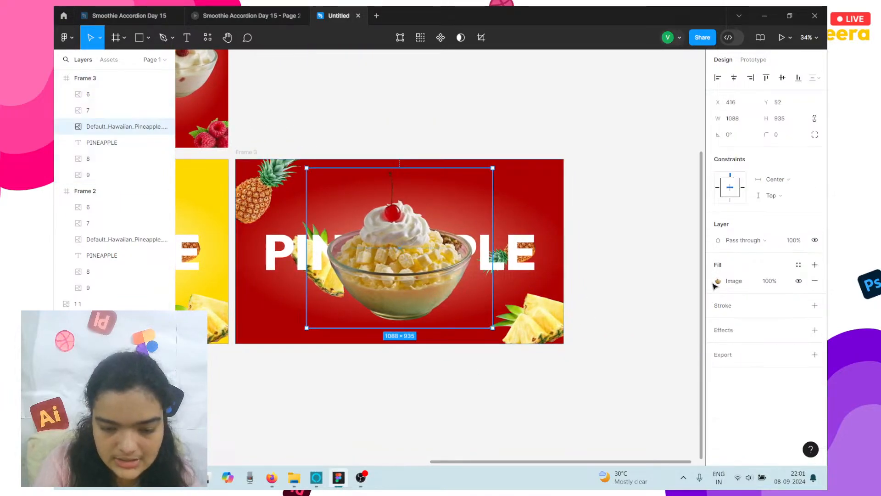
{"action": "left_click", "coordinate": [719, 281]}
{"action": "left_click", "coordinate": [646, 297]}
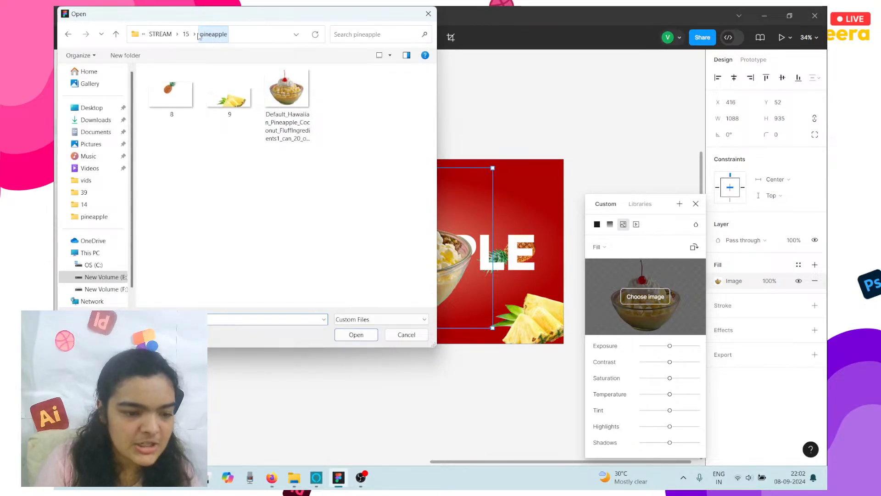
{"action": "left_click", "coordinate": [186, 34]}
{"action": "double_click", "coordinate": [217, 106]}
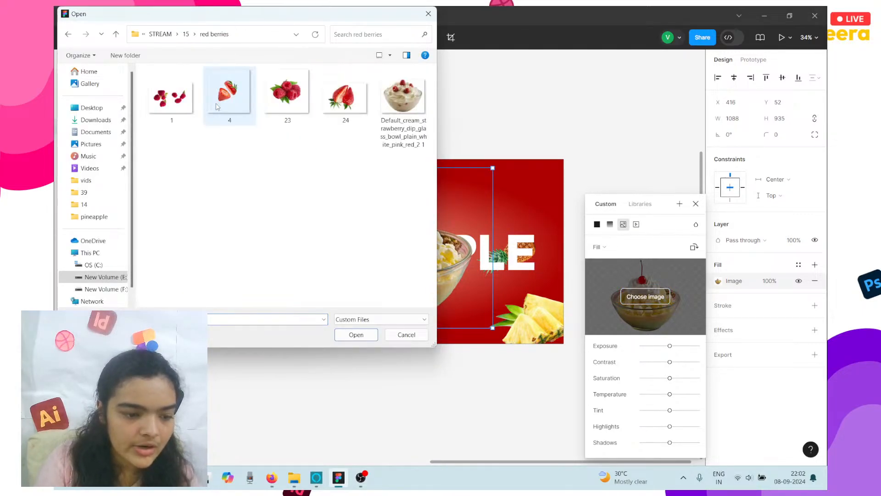
{"action": "left_click", "coordinate": [404, 99]}
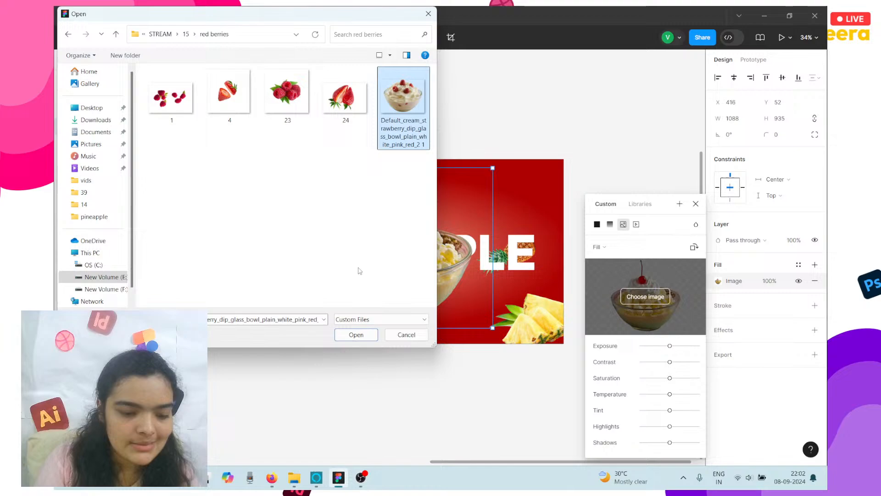
{"action": "left_click", "coordinate": [355, 338]}
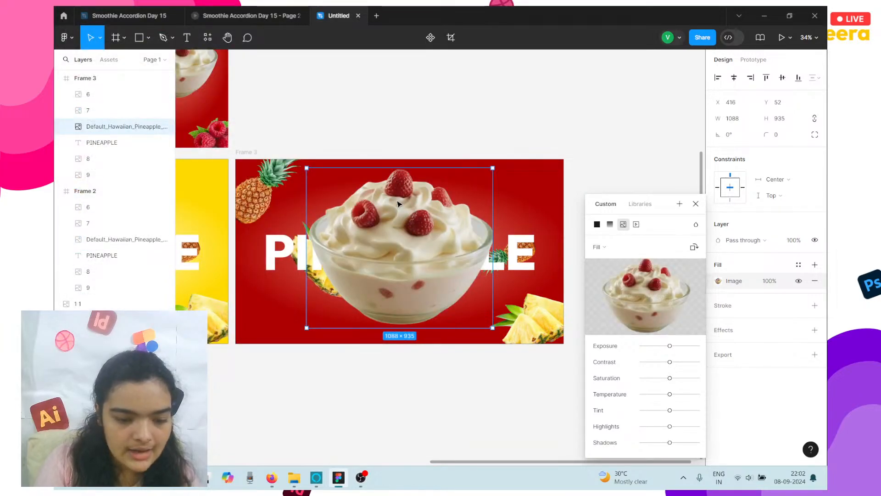
{"action": "key", "text": "ctrl+z"}
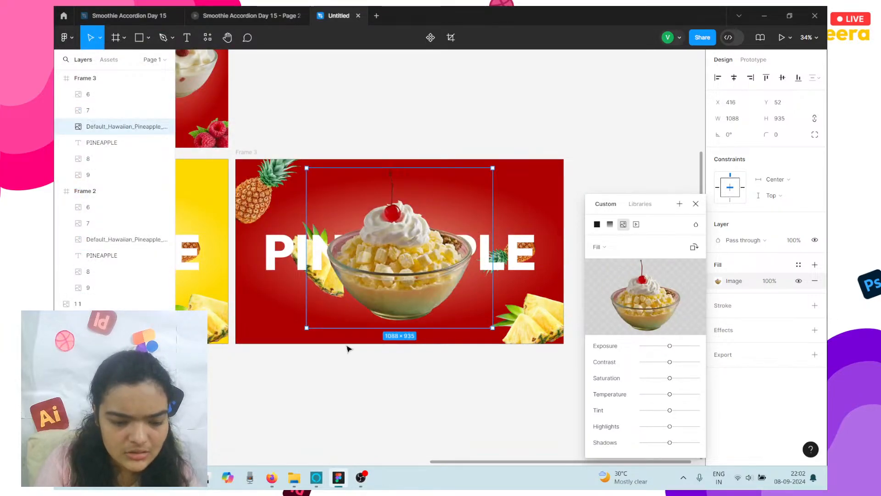
- Place the strawberry cream bowl image from the red berries folder into Frame 3, directly over the pineapple bowl
{"action": "key", "text": "ctrl+shift+k"}
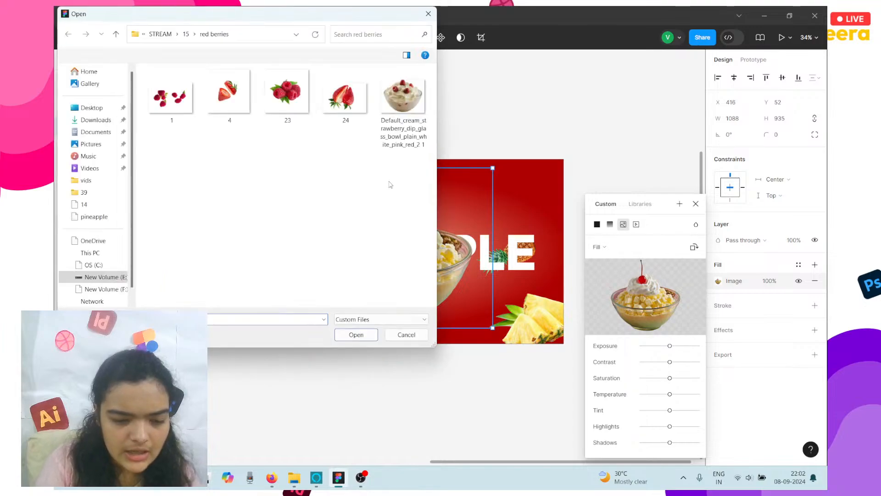
{"action": "left_click", "coordinate": [429, 130]}
{"action": "left_click", "coordinate": [357, 334]}
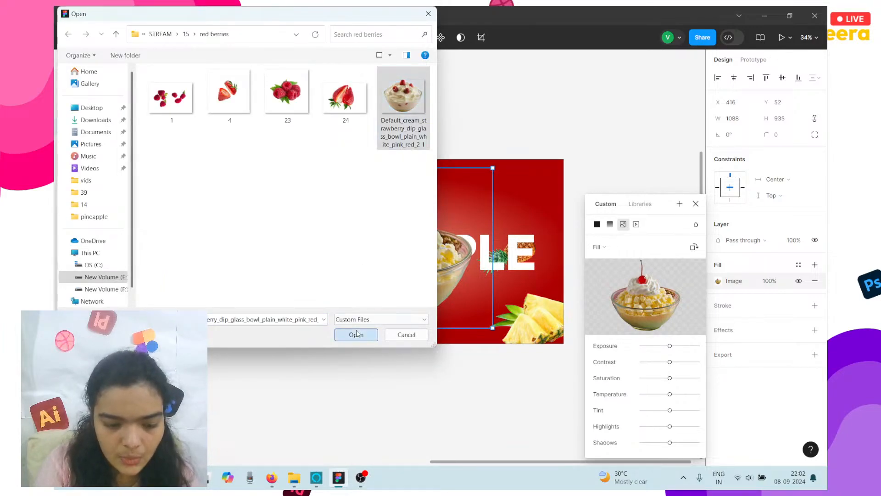
{"action": "left_click", "coordinate": [330, 383]}
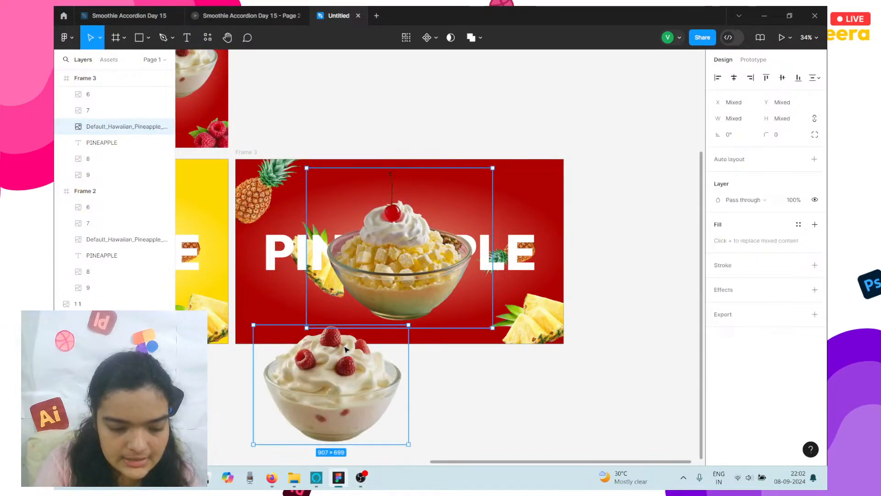
{"action": "left_click_drag", "start_coordinate": [329, 372], "coordinate": [396, 252]}
{"action": "left_click_drag", "start_coordinate": [392, 288], "coordinate": [391, 273]}
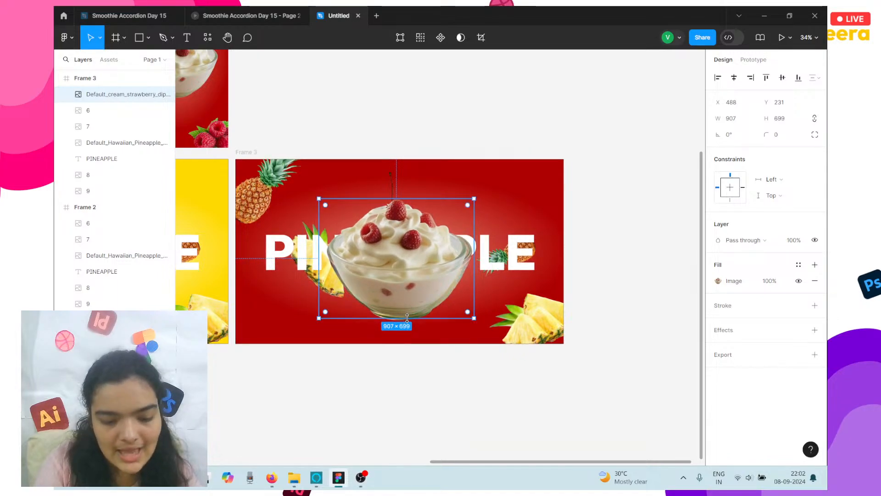
- Enlarge the strawberry cream bowl in Frame 3 to about 961 × 740 and nudge it slightly right and up
{"action": "left_click_drag", "start_coordinate": [407, 318], "coordinate": [413, 325]}
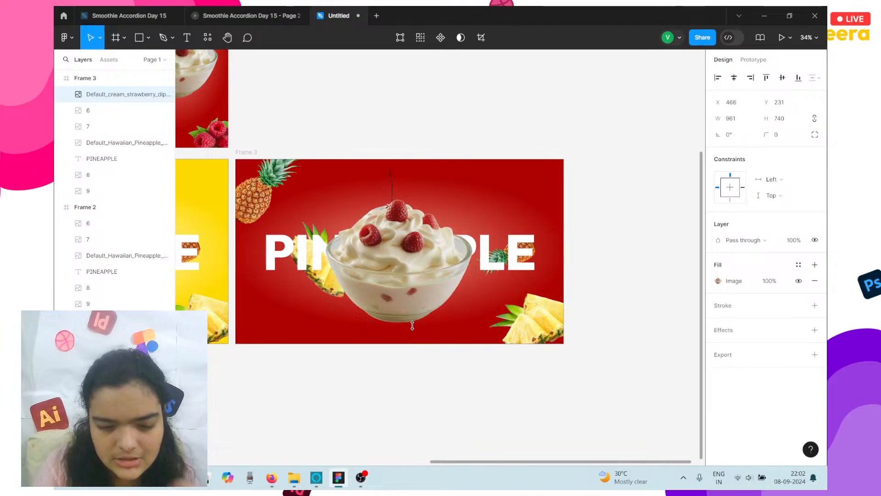
{"action": "key", "text": "Right"}
{"action": "key", "text": "Up"}
{"action": "key", "text": "Up"}
{"action": "key", "text": "Up"}
{"action": "key", "text": "Up"}
{"action": "key", "text": "Up"}
{"action": "key", "text": "Up"}
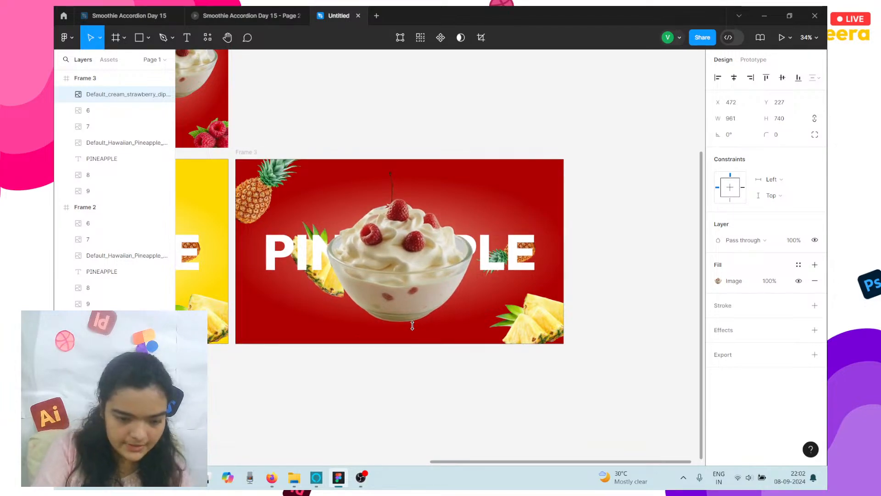
- Delete the Hawaiian pineapple bowl image hidden behind the strawberry cream bowl in Frame 3
{"action": "left_click", "coordinate": [134, 147]}
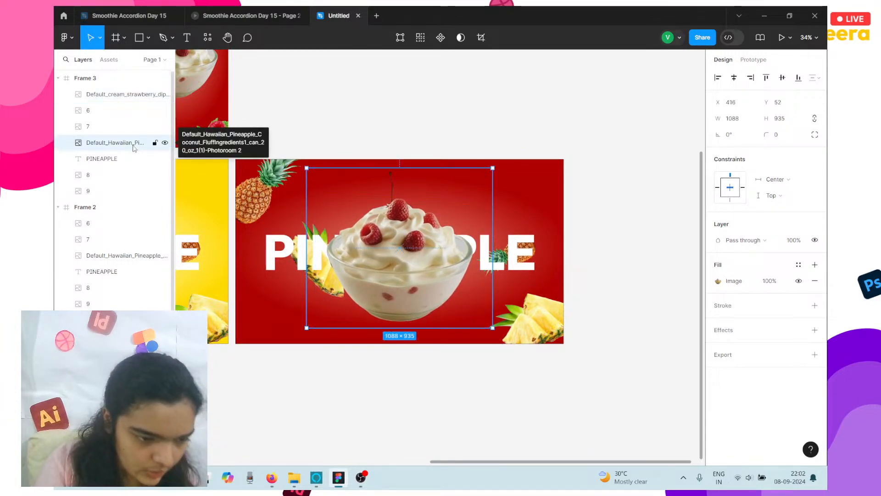
{"action": "key", "text": "Delete"}
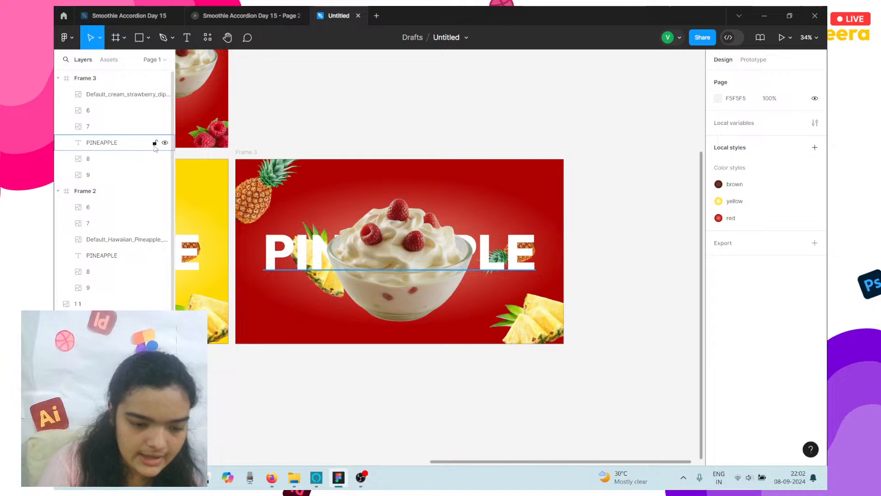
{"action": "left_click", "coordinate": [409, 252]}
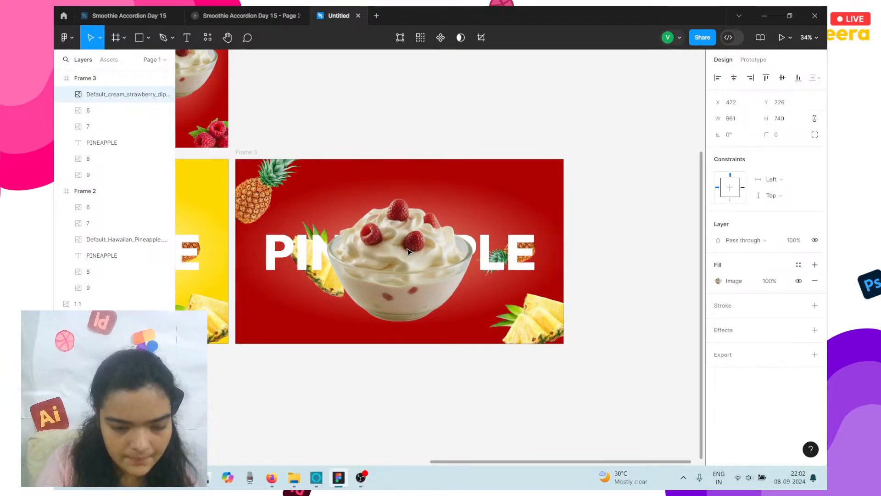
- Import the four strawberry and raspberry images and place them in a row on the canvas below Frame 3
{"action": "left_click", "coordinate": [272, 180]}
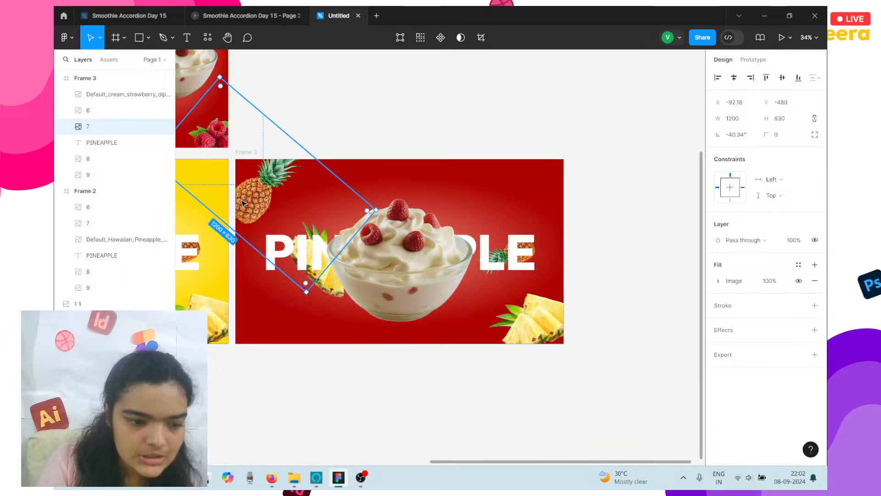
{"action": "key", "text": "ctrl+shift+k"}
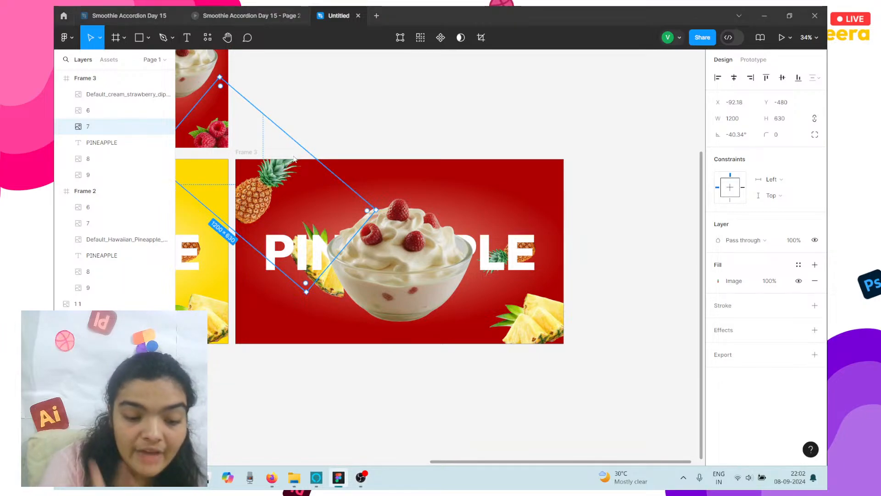
{"action": "left_click_drag", "start_coordinate": [312, 138], "coordinate": [146, 69]}
{"action": "left_click", "coordinate": [355, 335]}
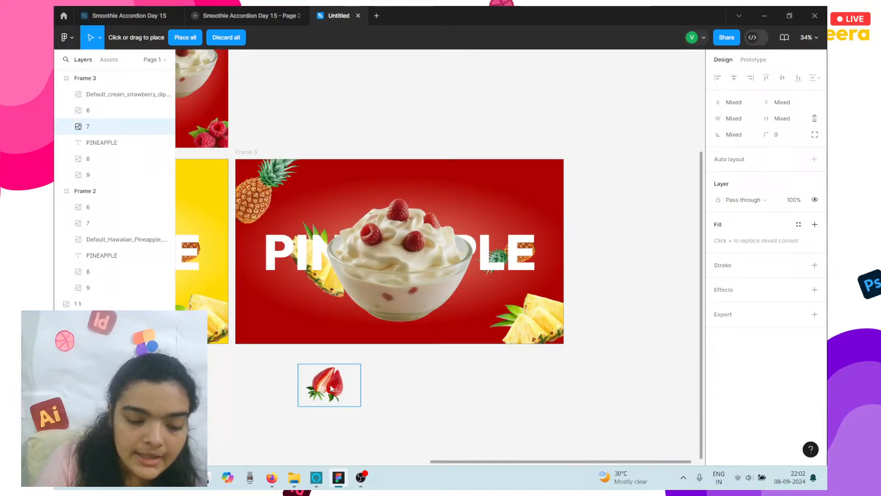
{"action": "left_click", "coordinate": [389, 392]}
{"action": "left_click", "coordinate": [467, 407]}
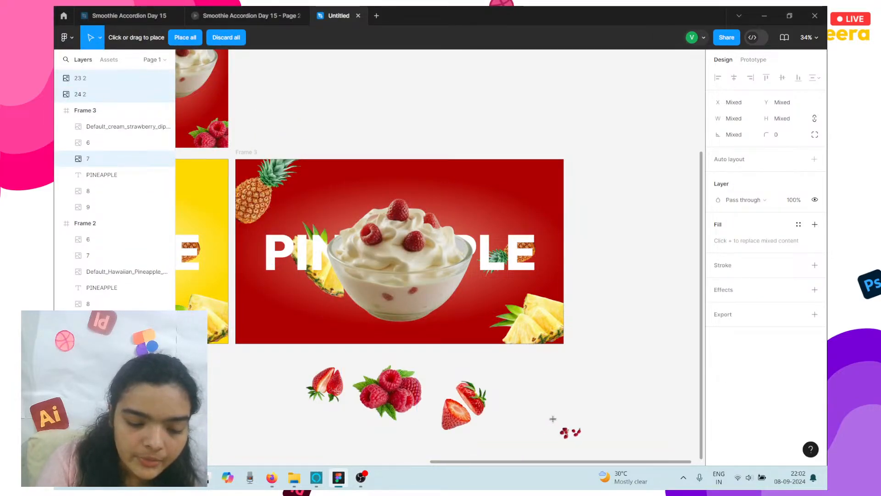
{"action": "left_click", "coordinate": [553, 418]}
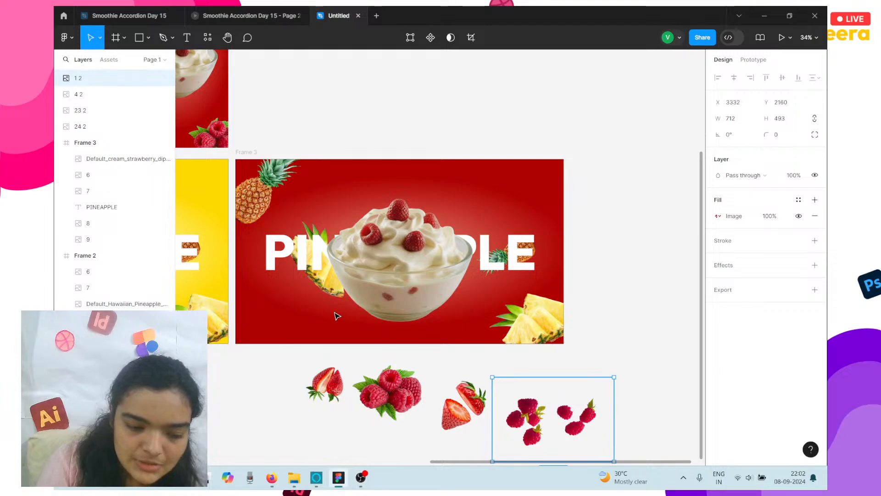
- Move the scattered raspberries image into Frame 3 beside the bowl and send it to the back
{"action": "left_click_drag", "start_coordinate": [563, 417], "coordinate": [342, 274]}
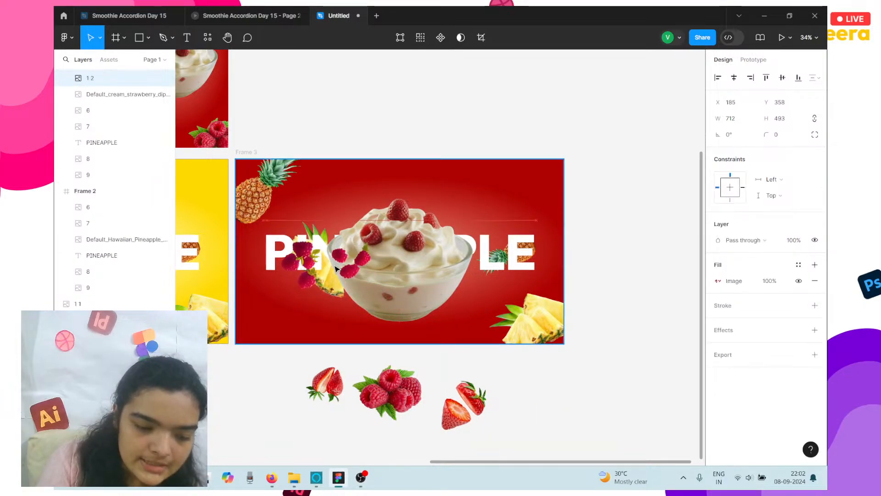
{"action": "right_click", "coordinate": [336, 274]}
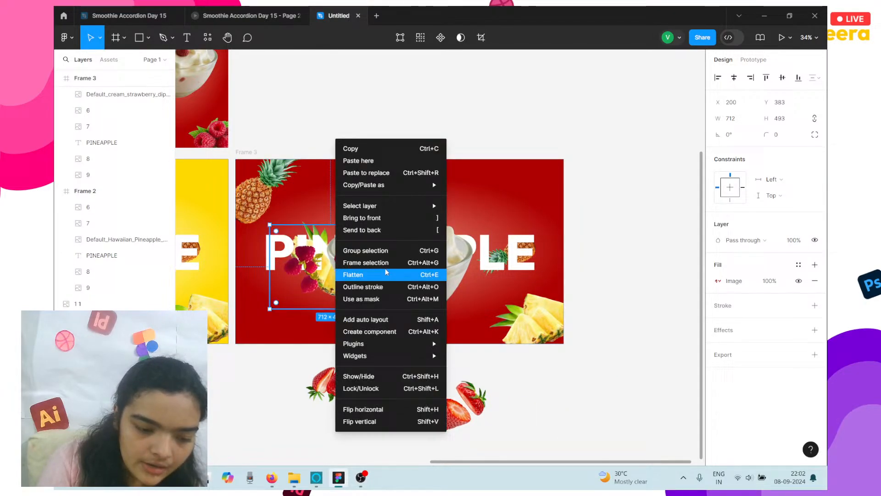
{"action": "left_click", "coordinate": [393, 230]}
{"action": "left_click", "coordinate": [124, 94]}
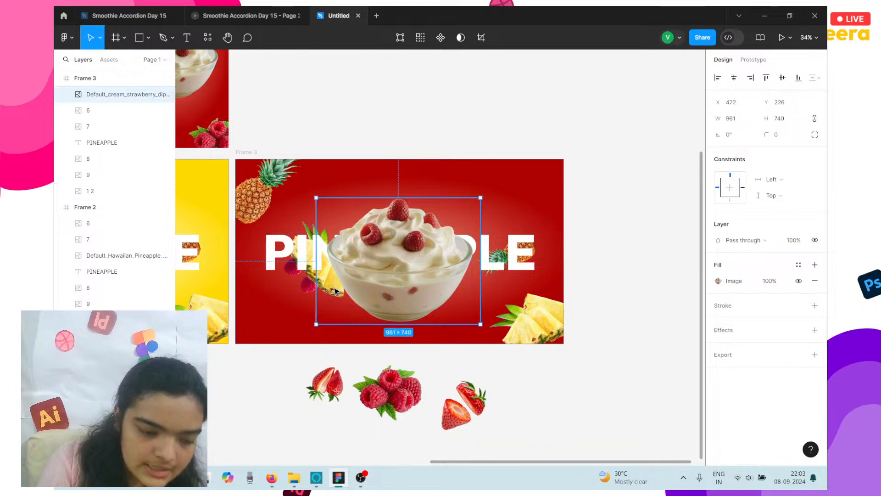
- Delete the pineapple slices behind the heading in Frame 3 and shift the raspberries left to about X 76, Y 358
{"action": "left_click", "coordinate": [117, 176]}
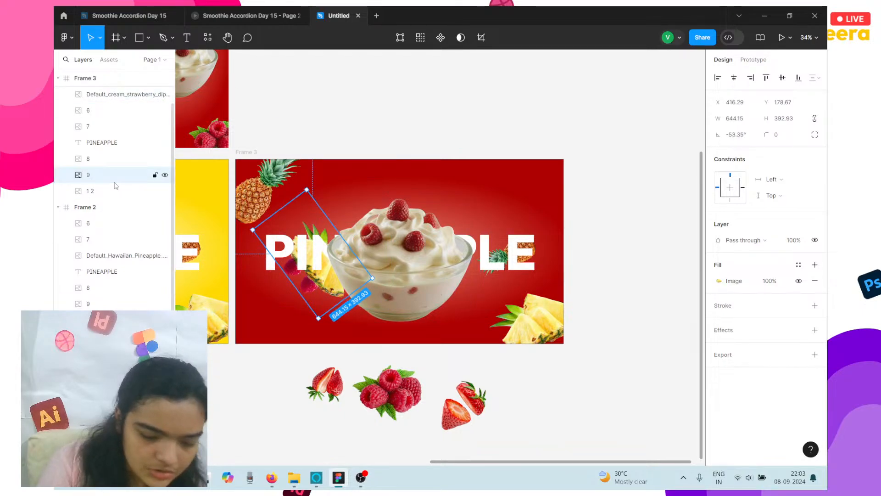
{"action": "key", "text": "Delete"}
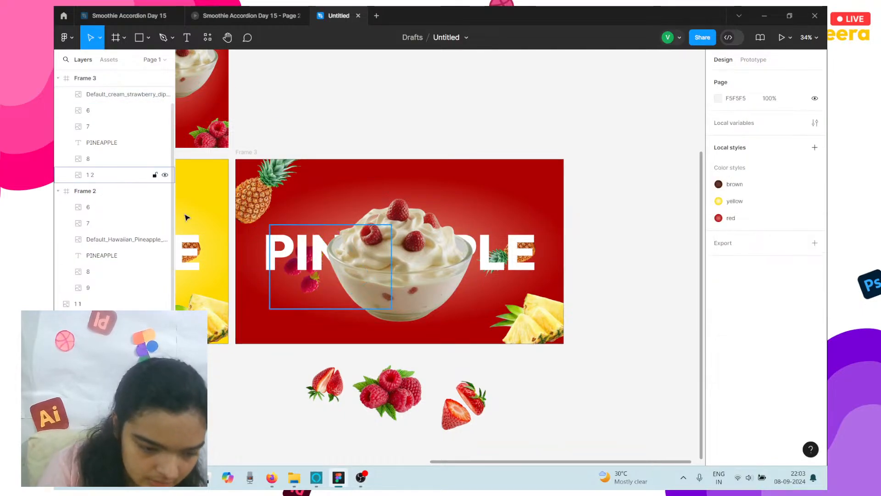
{"action": "left_click", "coordinate": [317, 300]}
{"action": "left_click_drag", "start_coordinate": [317, 299], "coordinate": [280, 282]}
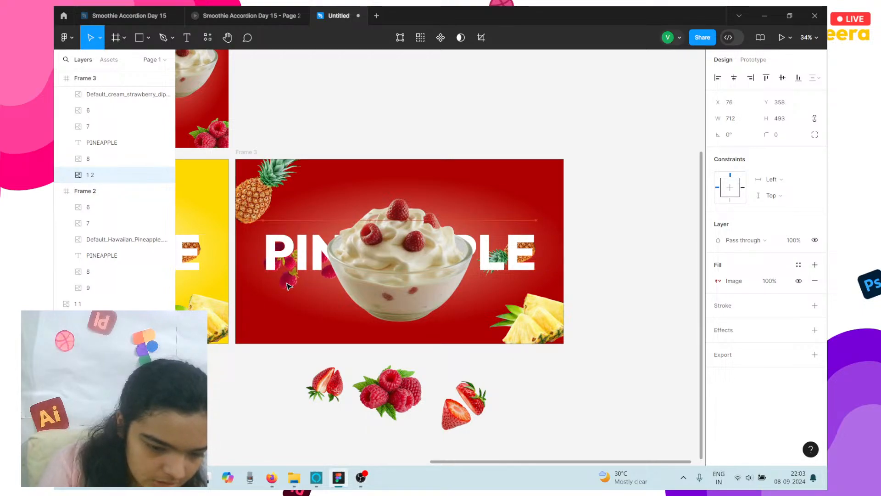
- Replace the PINEAPPLE heading text in Frame 3 with "red berries"
{"action": "left_click", "coordinate": [522, 259]}
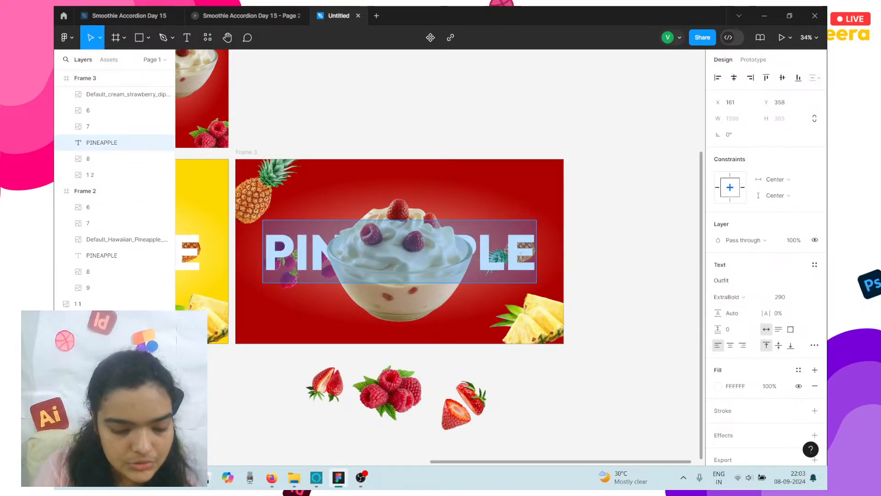
{"action": "type", "text": "re"}
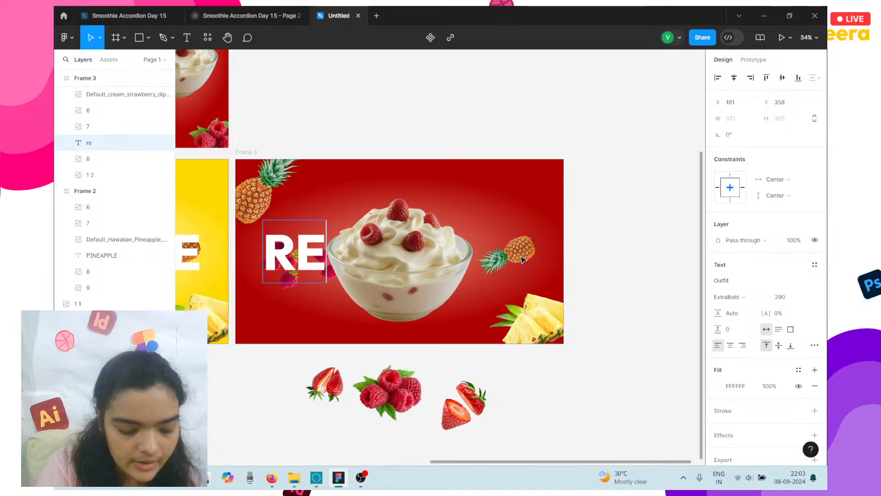
{"action": "type", "text": "d berries"}
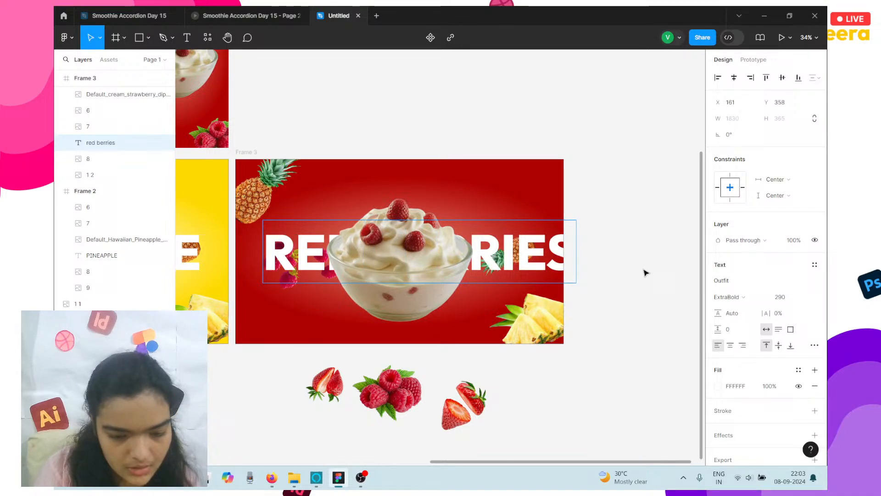
{"action": "key", "text": "Escape"}
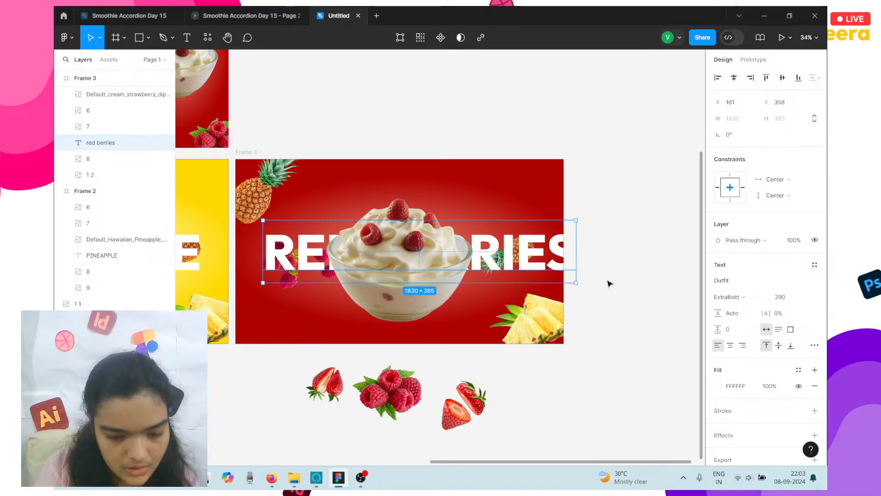
- Set the red berries heading's font size to 270 and centre it horizontally and vertically in Frame 3
{"action": "scroll", "coordinate": [606, 280], "scroll_direction": "left", "scroll_amount": 1}
{"action": "scroll", "coordinate": [471, 260], "scroll_direction": "left", "scroll_amount": 5}
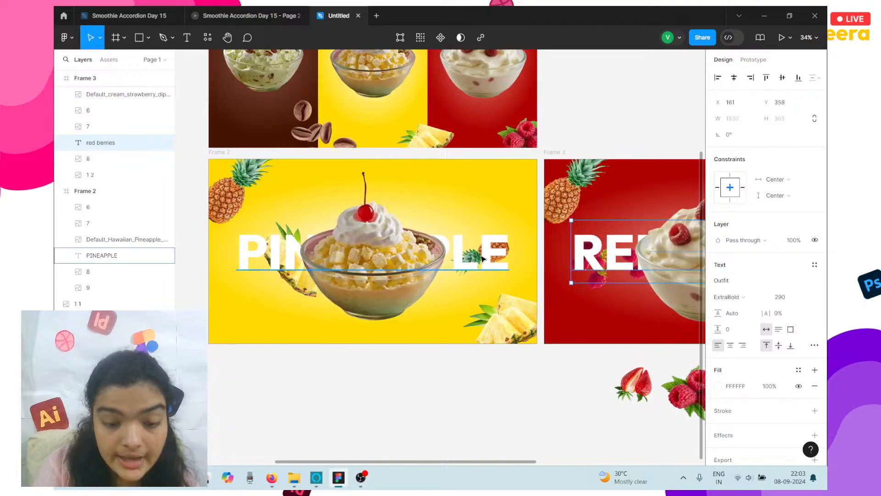
{"action": "left_click", "coordinate": [485, 260]}
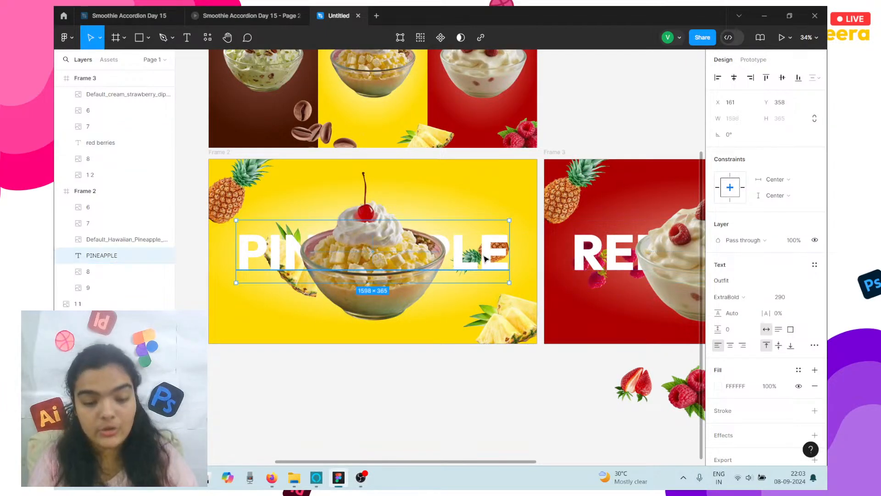
{"action": "left_click", "coordinate": [783, 303]}
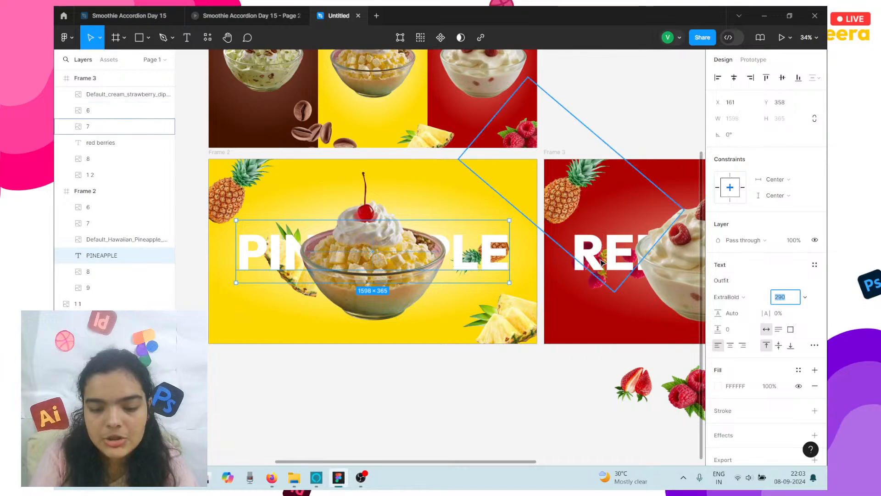
{"action": "left_click", "coordinate": [588, 267]}
{"action": "scroll", "coordinate": [585, 268], "scroll_direction": "right", "scroll_amount": 5}
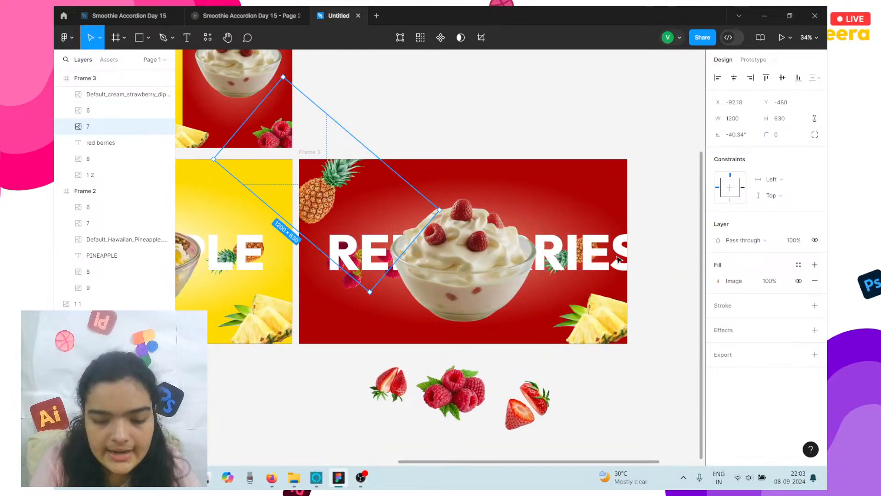
{"action": "left_click", "coordinate": [572, 262]}
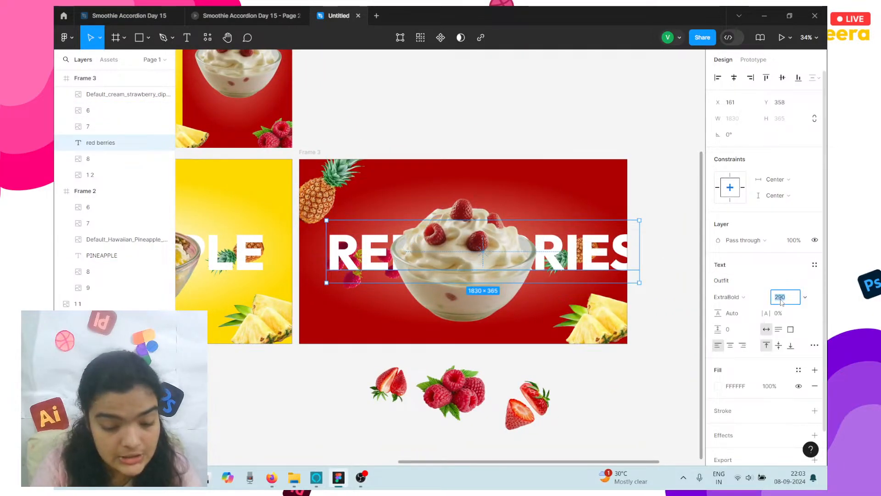
{"action": "key", "text": "Return"}
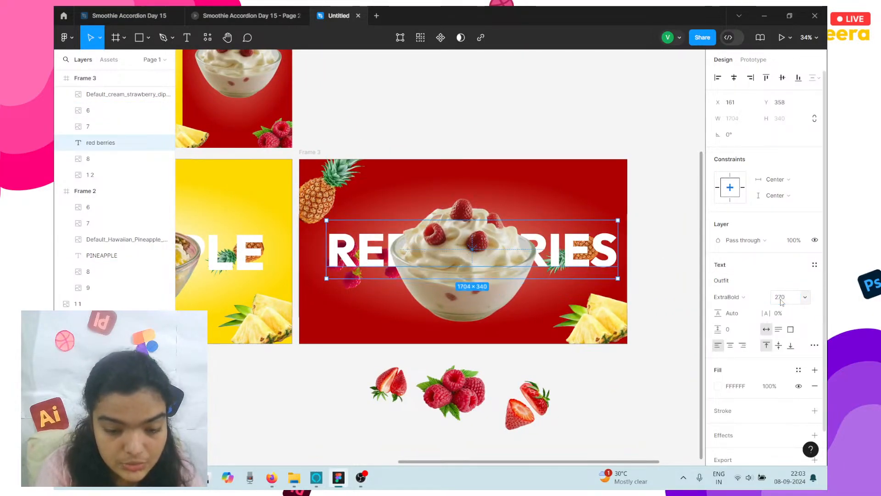
{"action": "left_click", "coordinate": [735, 78]}
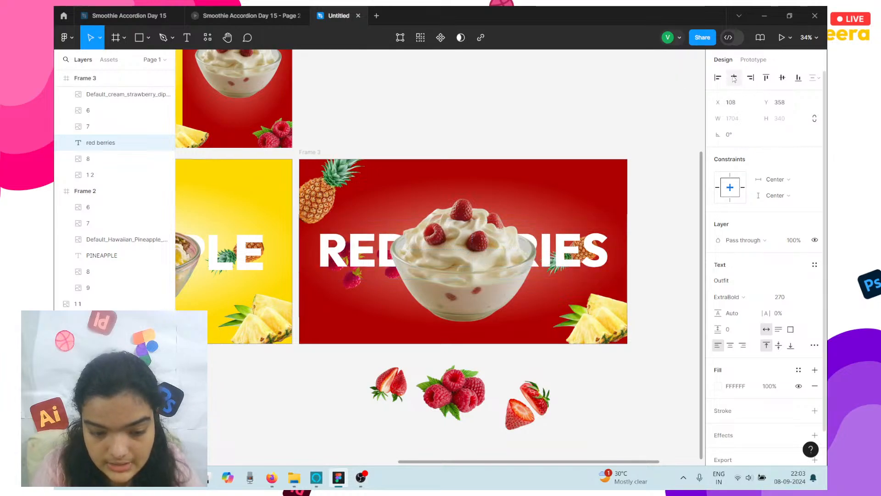
{"action": "left_click", "coordinate": [784, 78]}
- Set the PINEAPPLE heading's font size in Frame 2 to 270 and centre it horizontally and vertically in the frame
{"action": "scroll", "coordinate": [678, 137], "scroll_direction": "left", "scroll_amount": 6}
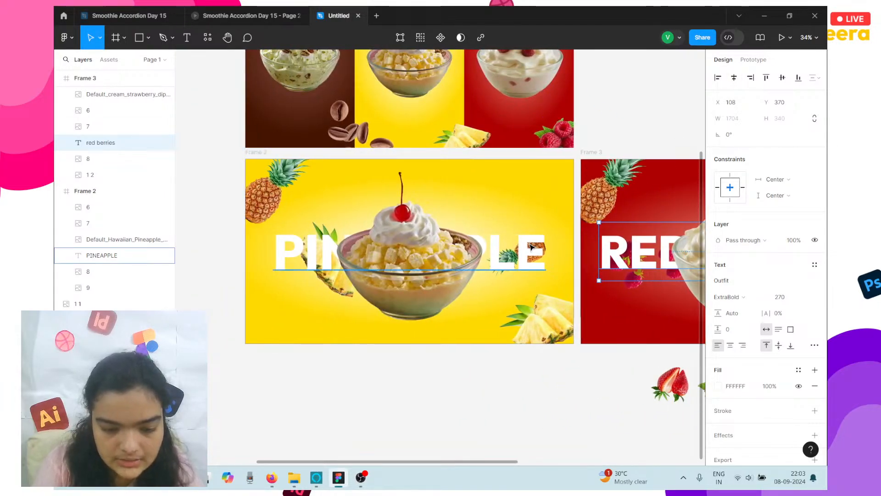
{"action": "left_click", "coordinate": [531, 247]}
{"action": "scroll", "coordinate": [574, 275], "scroll_direction": "right", "scroll_amount": 3}
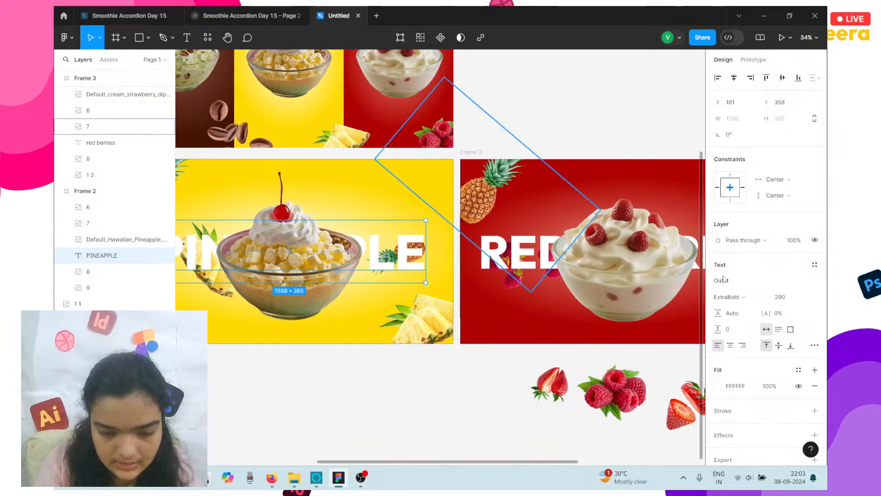
{"action": "key", "text": "BackSpace"}
{"action": "key", "text": "BackSpace"}
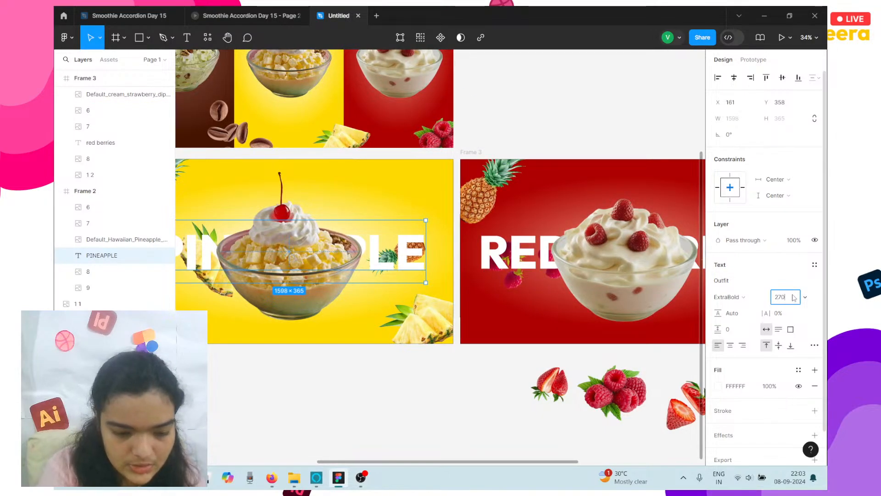
{"action": "key", "text": "Return"}
{"action": "left_click", "coordinate": [736, 79]}
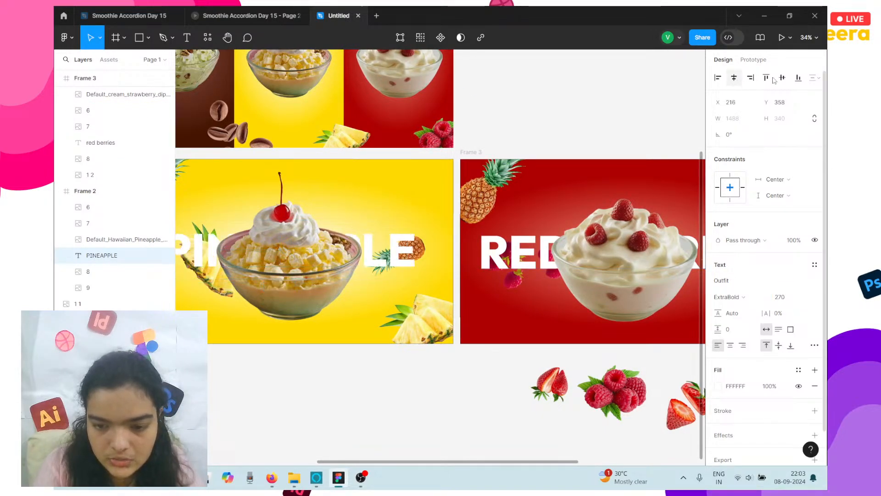
{"action": "left_click", "coordinate": [783, 79]}
{"action": "scroll", "coordinate": [483, 205], "scroll_direction": "right", "scroll_amount": 3}
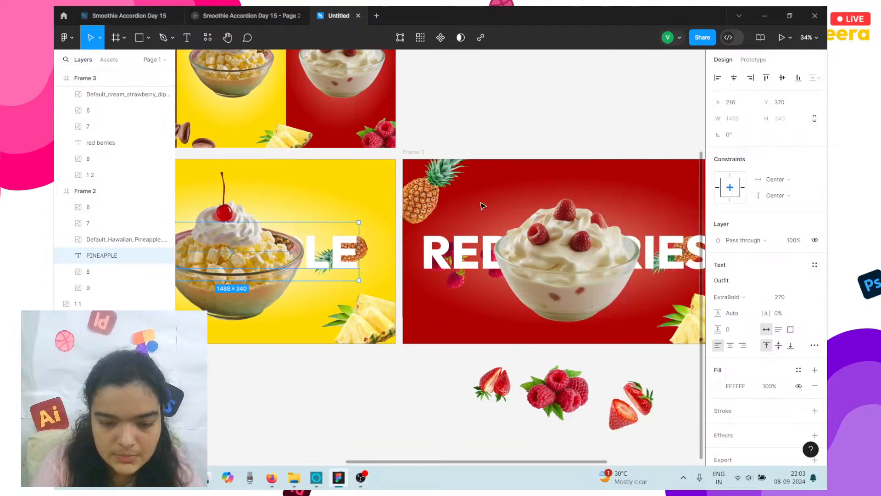
{"action": "left_click", "coordinate": [374, 284]}
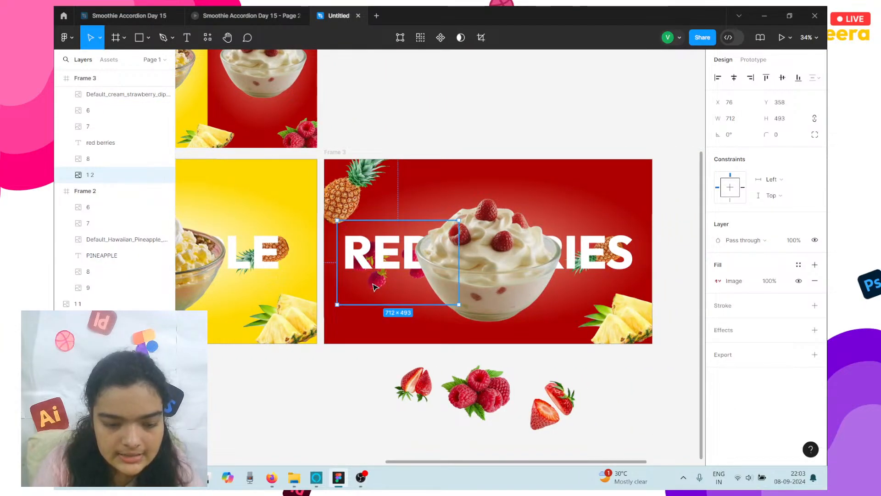
{"action": "key", "text": "ctrl+z"}
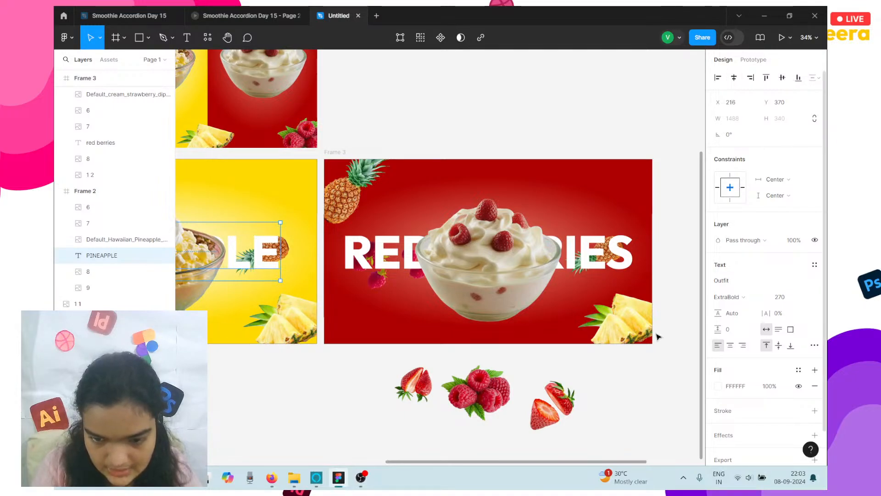
- Move the raspberry cluster into Frame 3's lower-right corner at about X 1433, Y 640, enlarged to about 642 × 640
{"action": "left_click", "coordinate": [406, 388]}
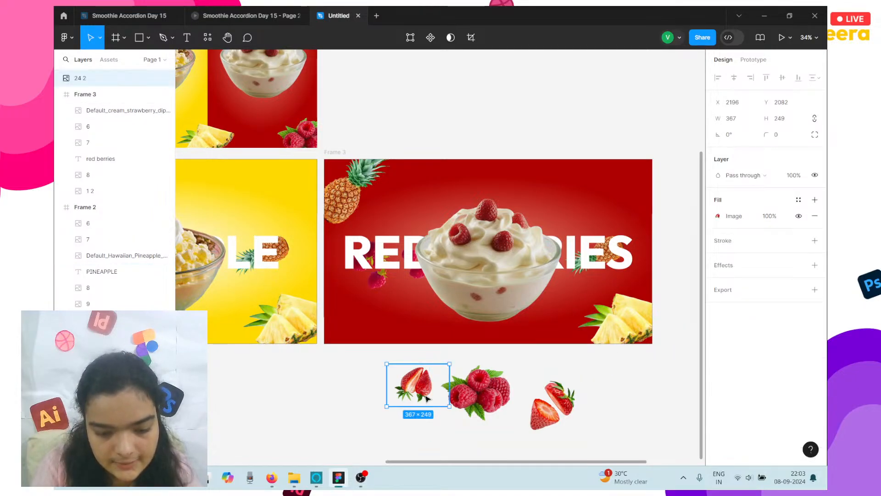
{"action": "double_click", "coordinate": [556, 384]}
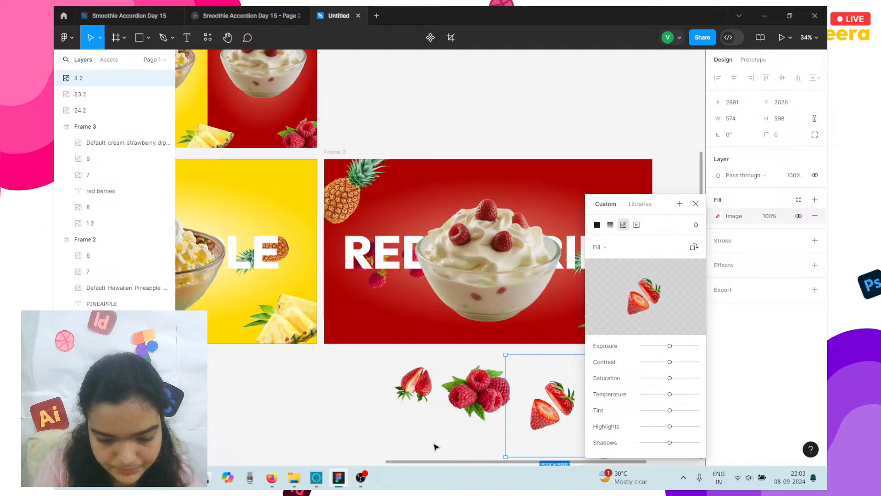
{"action": "left_click", "coordinate": [488, 402]}
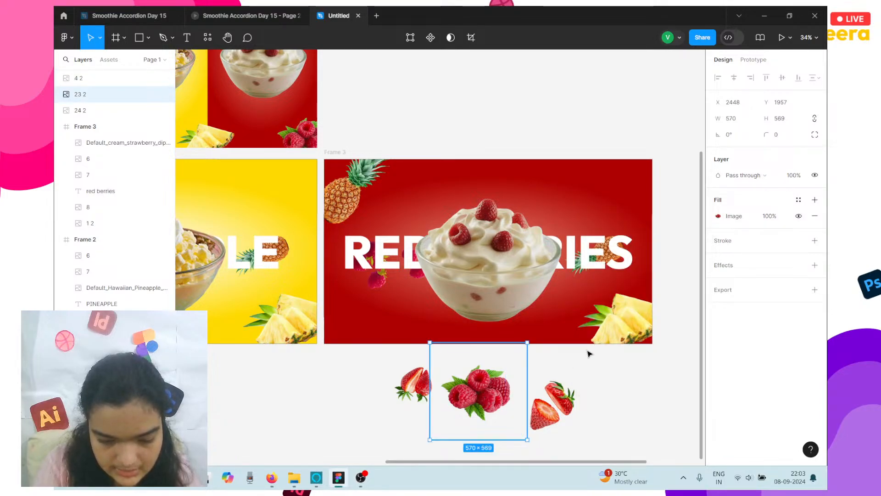
{"action": "left_click_drag", "start_coordinate": [503, 431], "coordinate": [641, 353]}
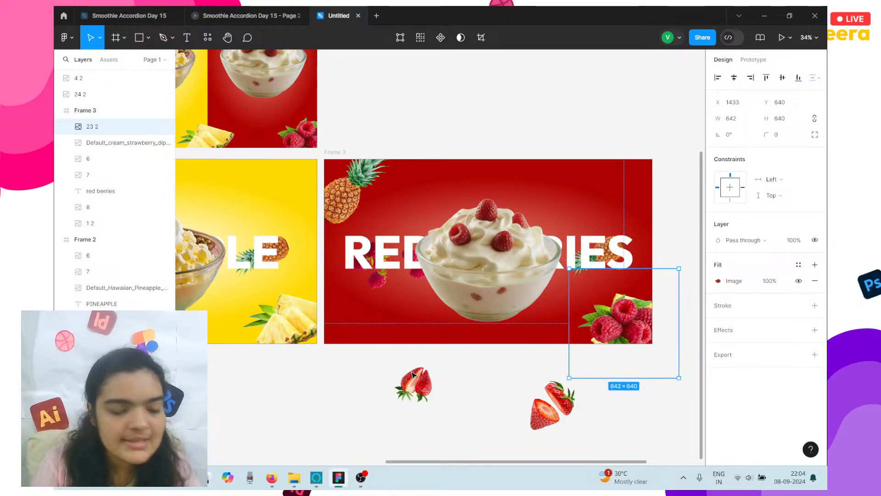
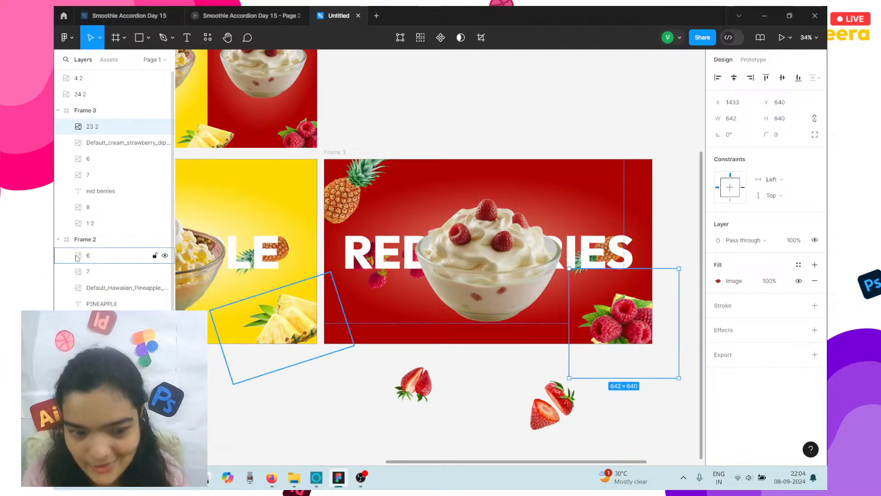
- Delete the pineapple slices behind the raspberries in Frame 3's lower-right corner
{"action": "left_click", "coordinate": [125, 320]}
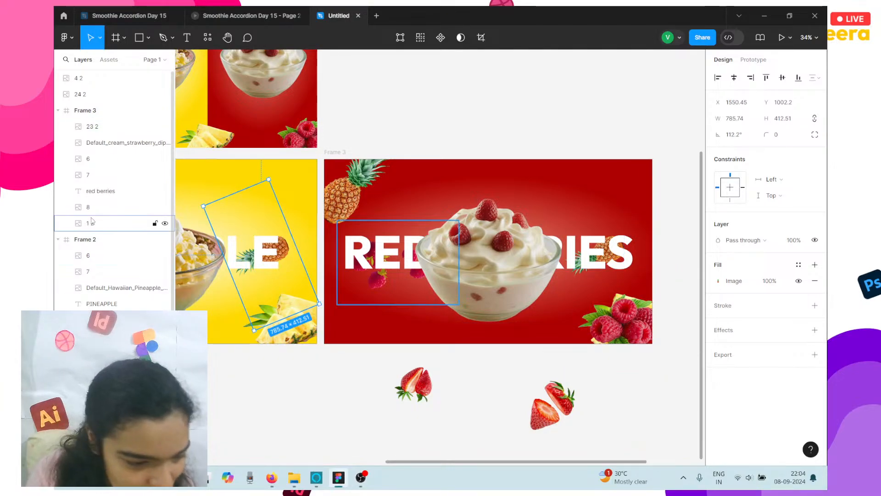
{"action": "left_click", "coordinate": [106, 111]}
{"action": "left_click", "coordinate": [112, 129]}
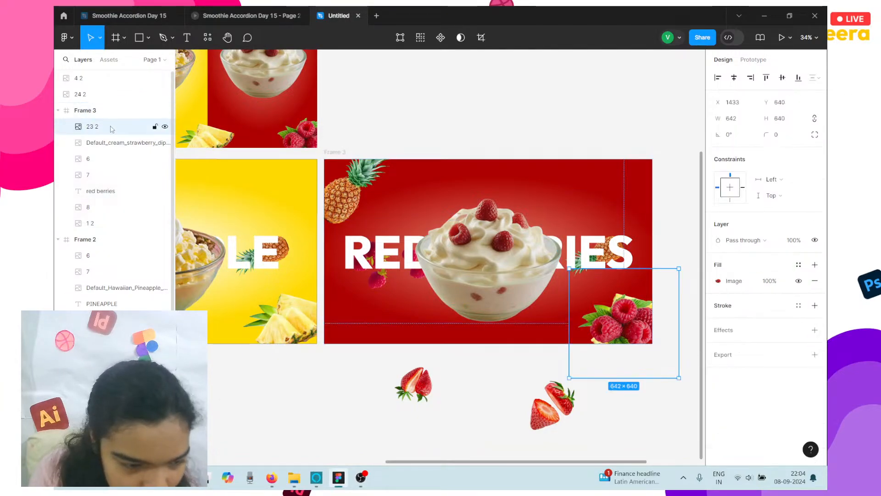
{"action": "left_click", "coordinate": [110, 164]}
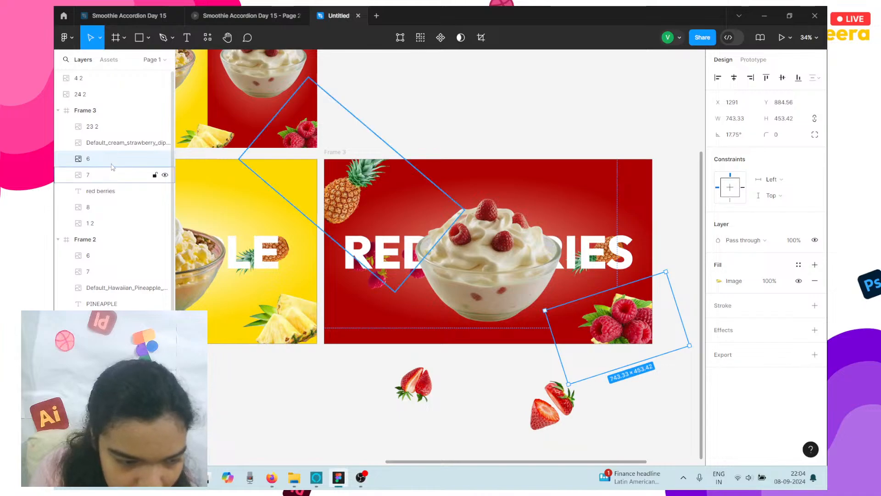
{"action": "key", "text": "Delete"}
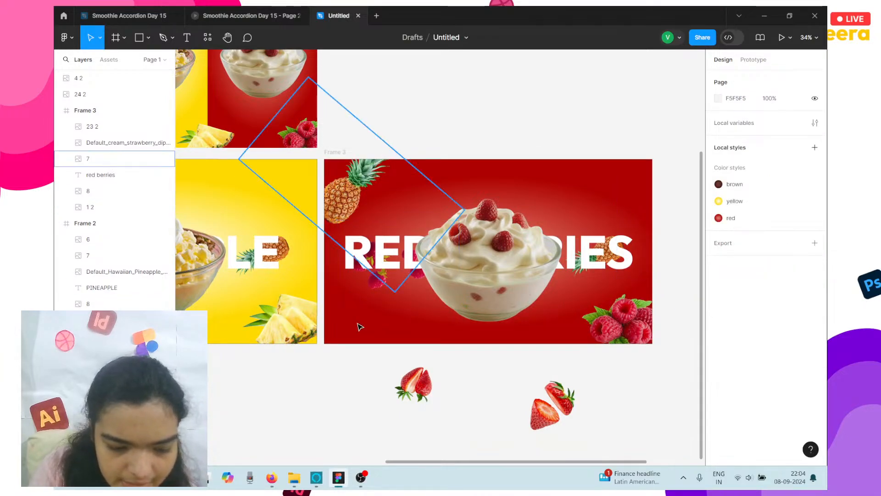
- Move the larger strawberry image into Frame 3's upper-left corner at about X -229, Y -287, enlarged to about 779 × 812
{"action": "left_click", "coordinate": [414, 384]}
{"action": "left_click", "coordinate": [518, 407]}
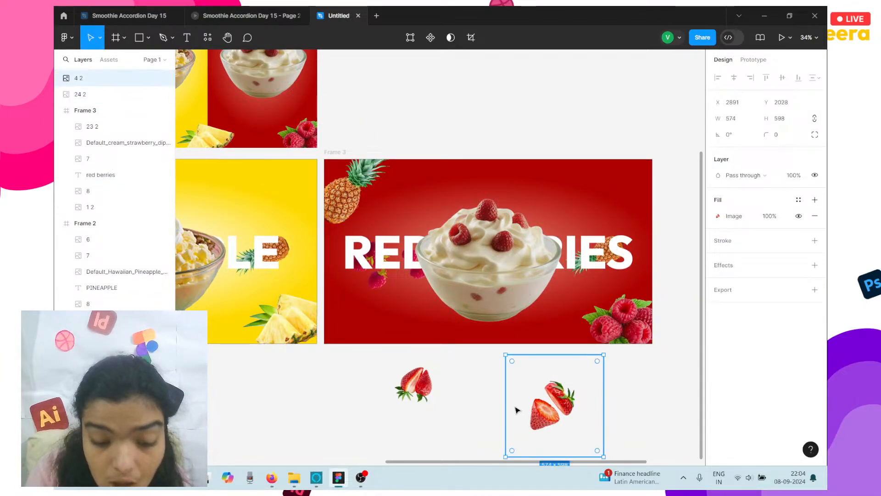
{"action": "left_click_drag", "start_coordinate": [506, 399], "coordinate": [356, 186]}
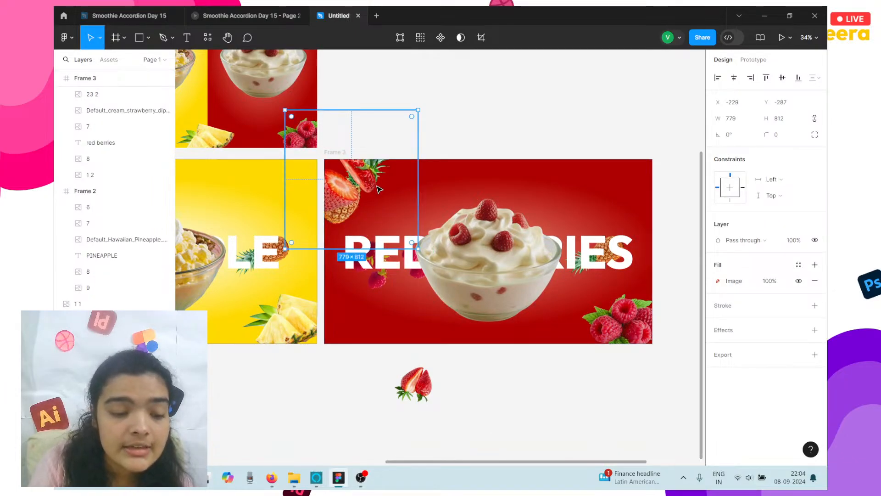
{"action": "scroll", "coordinate": [110, 194], "scroll_direction": "up", "scroll_amount": 1}
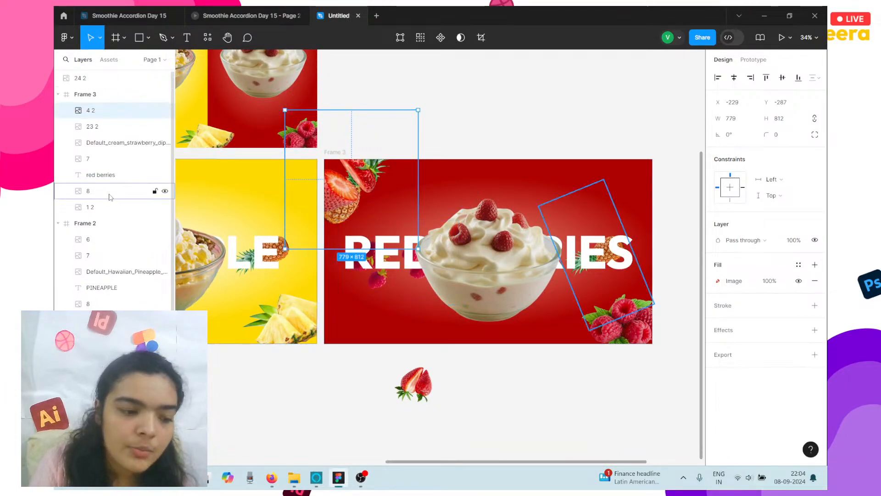
- Delete the whole pineapple behind the strawberries in Frame 3's upper-left corner
{"action": "left_click", "coordinate": [102, 210]}
{"action": "left_click", "coordinate": [100, 195]}
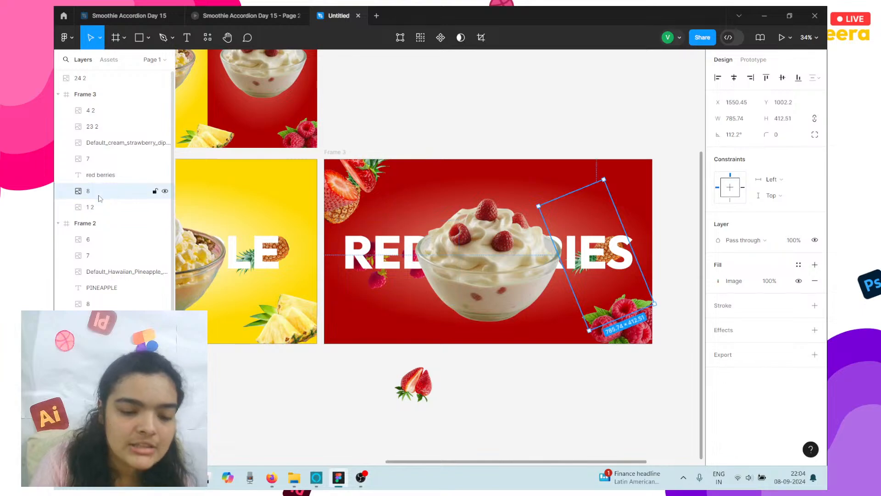
{"action": "left_click", "coordinate": [111, 161]}
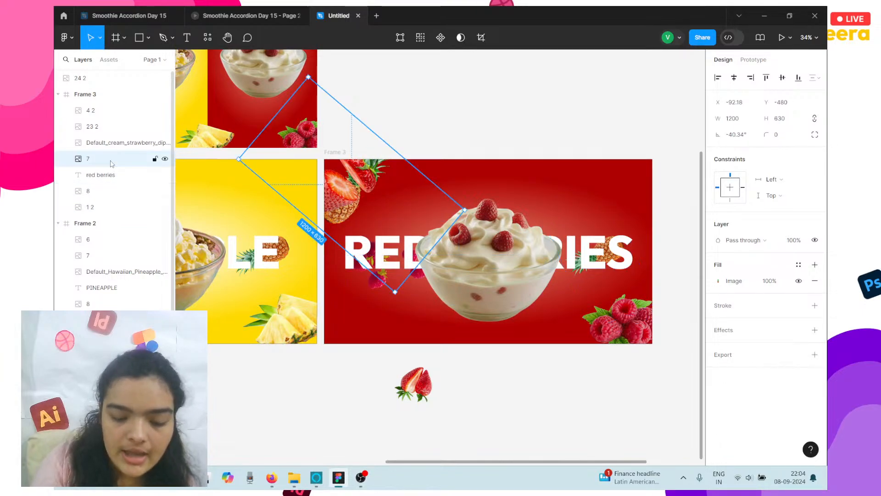
{"action": "key", "text": "Delete"}
- Rotate the strawberries in Frame 3's upper-left corner to about -9.32°
{"action": "left_click", "coordinate": [335, 183]}
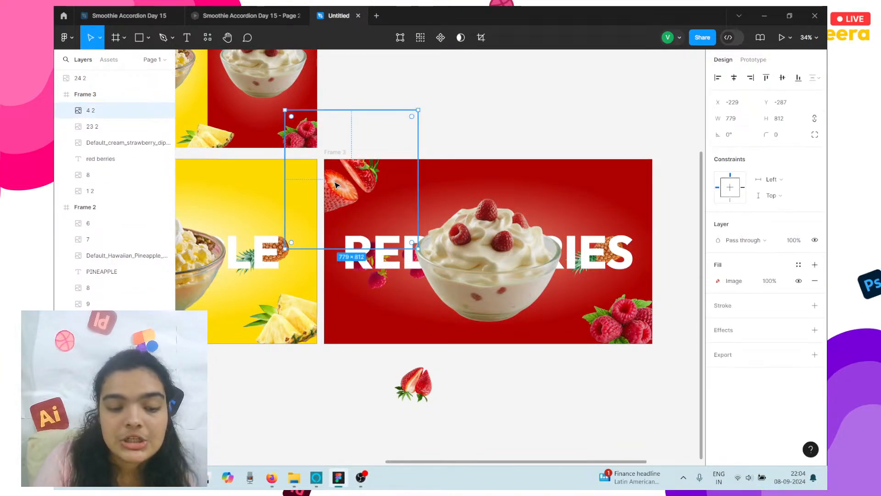
{"action": "left_click_drag", "start_coordinate": [420, 107], "coordinate": [428, 122]}
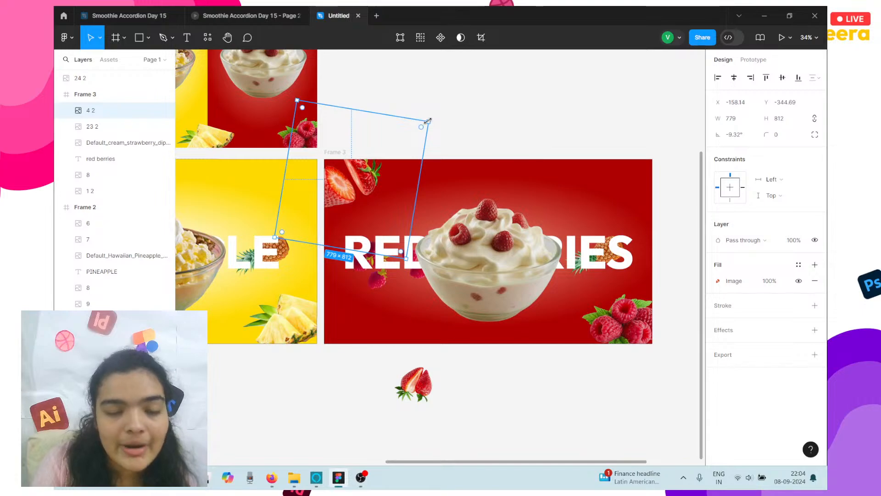
{"action": "left_click", "coordinate": [368, 156]}
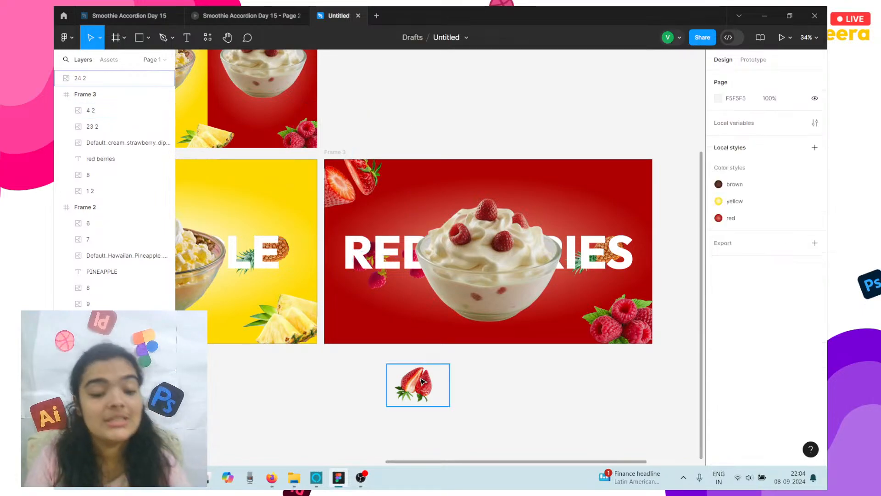
- Move the remaining strawberry image from below Frame 3 onto the end of the heading, at about X 1406, Y 431
{"action": "double_click", "coordinate": [421, 381]}
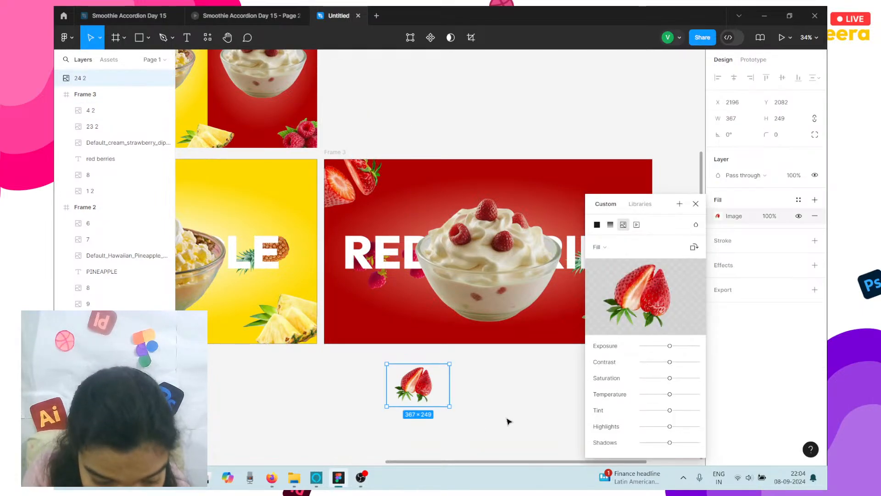
{"action": "left_click", "coordinate": [525, 410]}
{"action": "left_click_drag", "start_coordinate": [419, 396], "coordinate": [596, 266]}
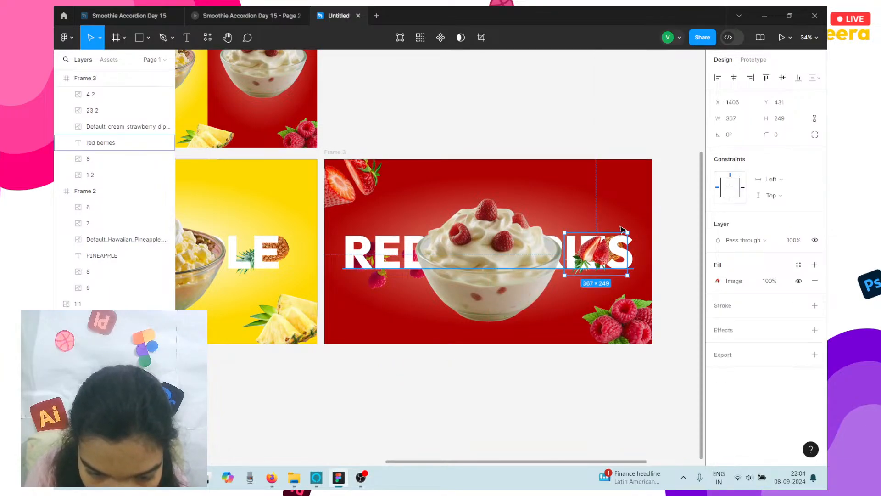
- Delete the small pineapple image behind the end of the red berries heading in Frame 3
{"action": "left_click", "coordinate": [106, 143]}
{"action": "left_click", "coordinate": [104, 160]}
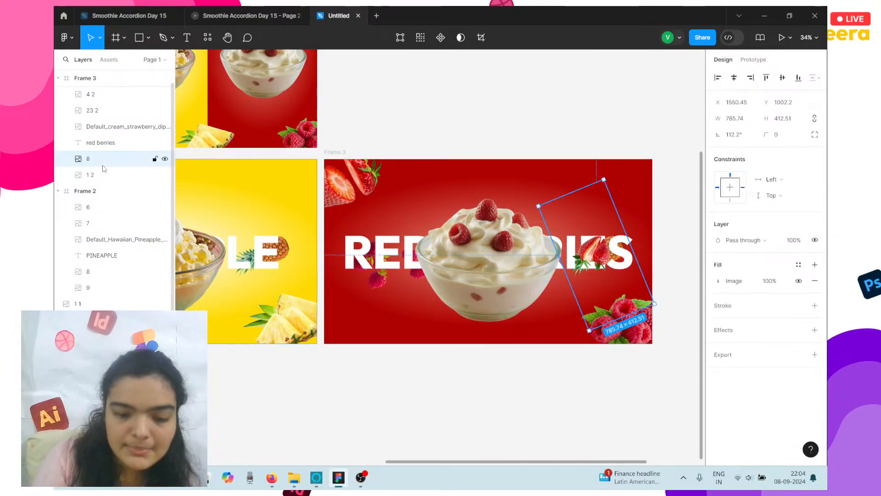
{"action": "key", "text": "Delete"}
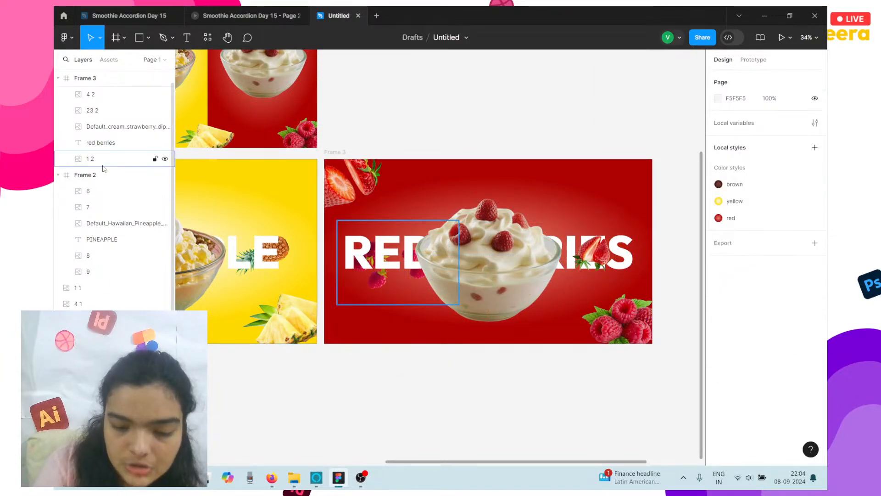
- Enlarge the strawberry over the heading to about 553 × 375, place it at about X 1328, Y 335, and send it to the back
{"action": "key", "text": "ctrl+v"}
{"action": "left_click_drag", "start_coordinate": [610, 222], "coordinate": [599, 201]}
{"action": "left_click_drag", "start_coordinate": [595, 243], "coordinate": [599, 245]}
{"action": "right_click", "coordinate": [595, 246]}
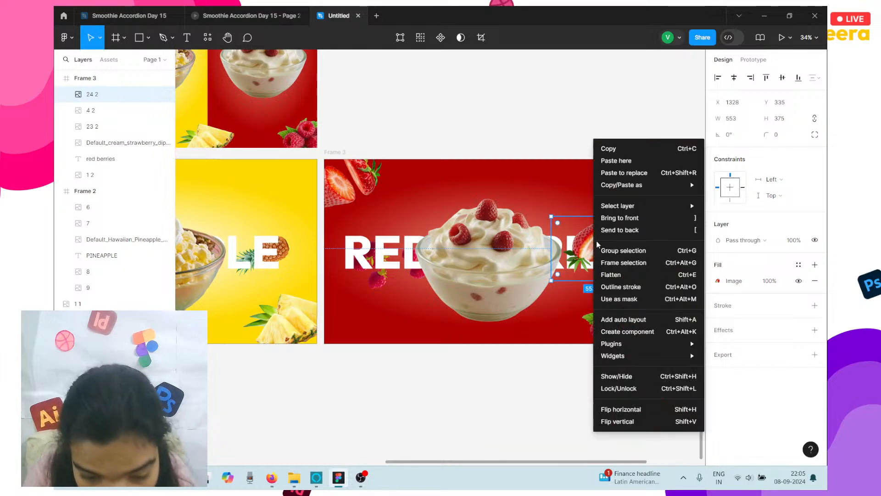
{"action": "left_click", "coordinate": [616, 229]}
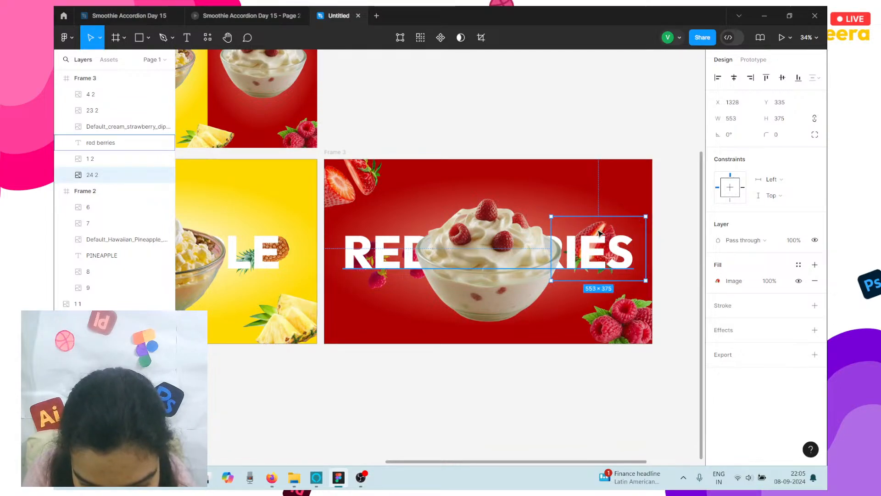
{"action": "left_click", "coordinate": [599, 232]}
- Scale the strawberries in Frame 3's upper-left corner down to about 734 × 765
{"action": "scroll", "coordinate": [538, 329], "scroll_direction": "up", "scroll_amount": 3}
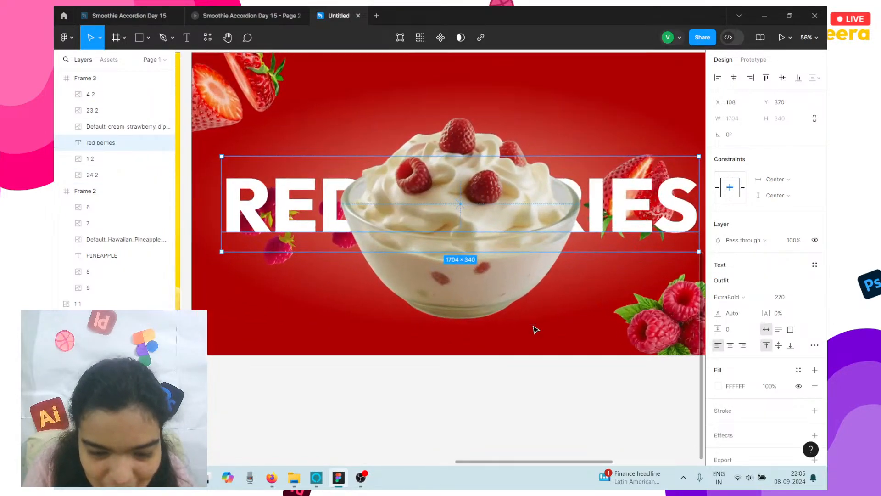
{"action": "scroll", "coordinate": [536, 329], "scroll_direction": "down", "scroll_amount": 2}
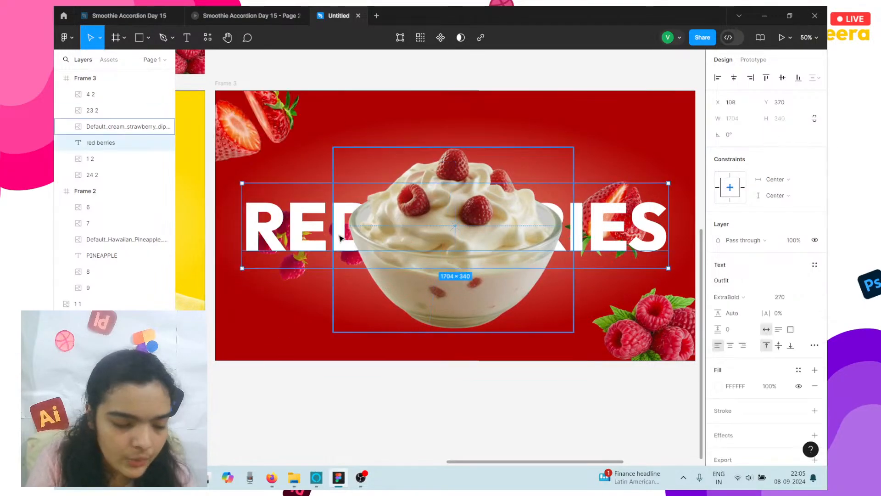
{"action": "left_click", "coordinate": [242, 133]}
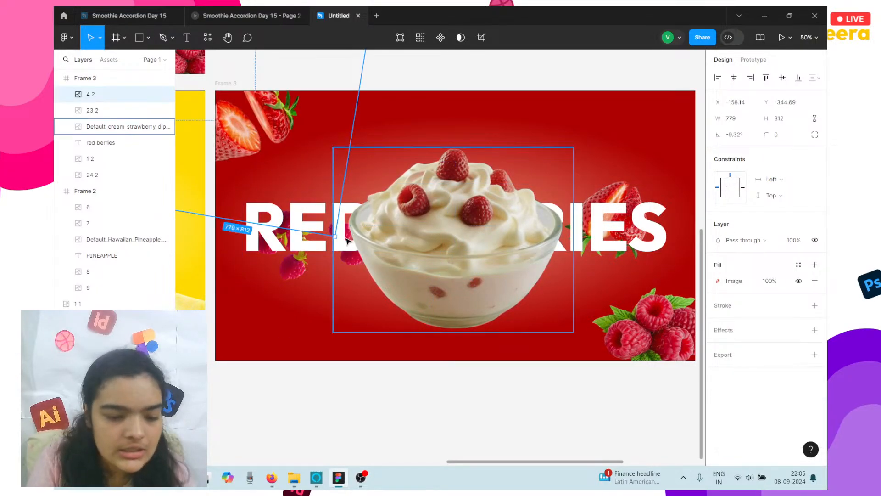
{"action": "left_click_drag", "start_coordinate": [334, 236], "coordinate": [316, 223]}
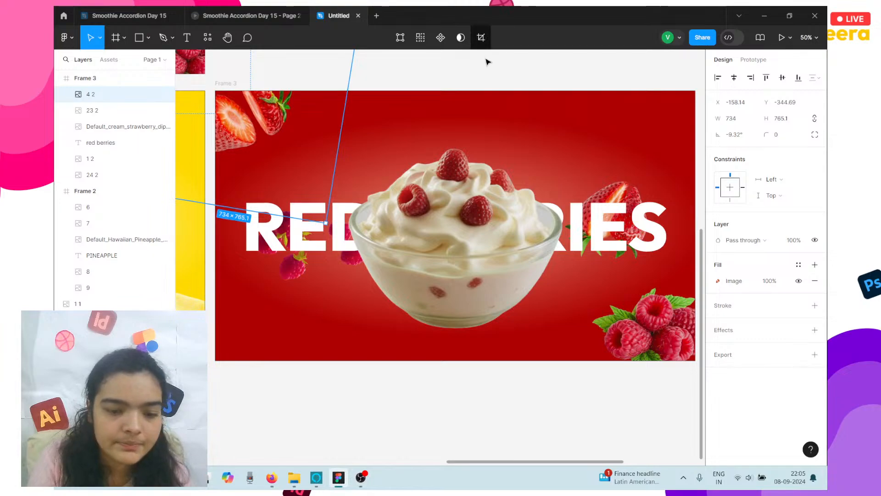
{"action": "left_click", "coordinate": [464, 59]}
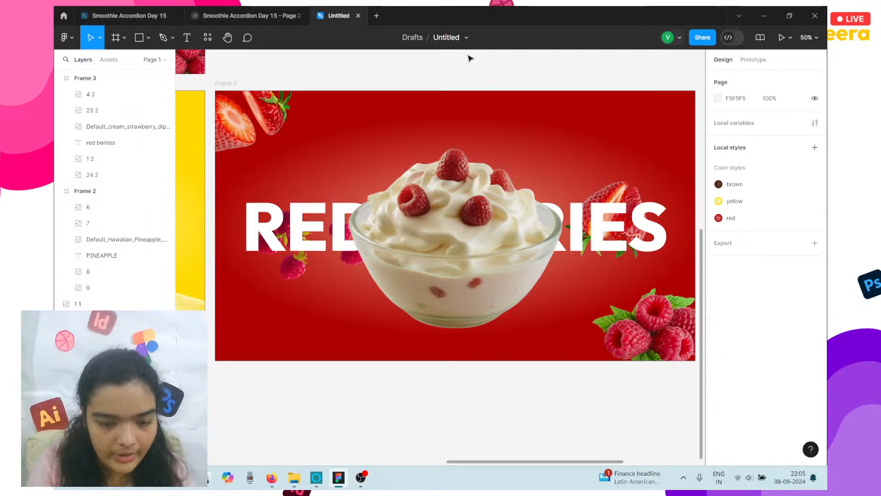
- Delete the leftover coffee bean image and the spare berry images lying outside the frames
{"action": "scroll", "coordinate": [478, 89], "scroll_direction": "down", "scroll_amount": 5}
{"action": "scroll", "coordinate": [322, 104], "scroll_direction": "left", "scroll_amount": 6}
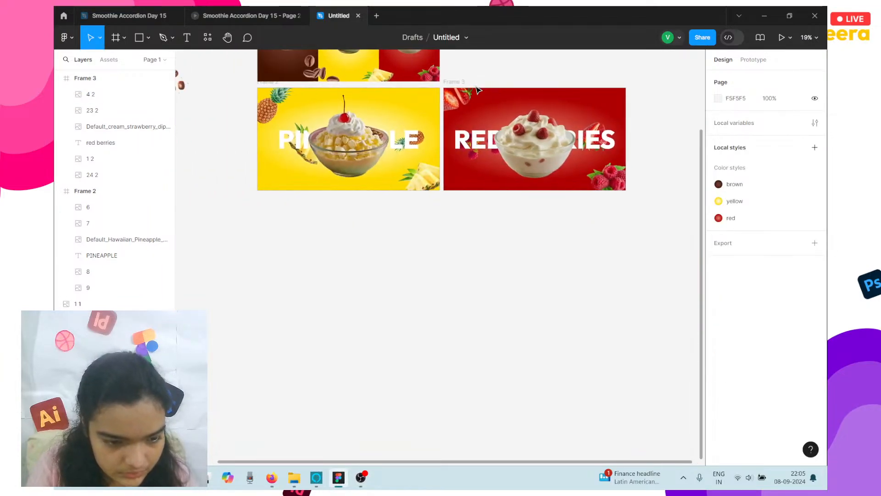
{"action": "scroll", "coordinate": [308, 105], "scroll_direction": "up", "scroll_amount": 3}
{"action": "left_click", "coordinate": [290, 118]}
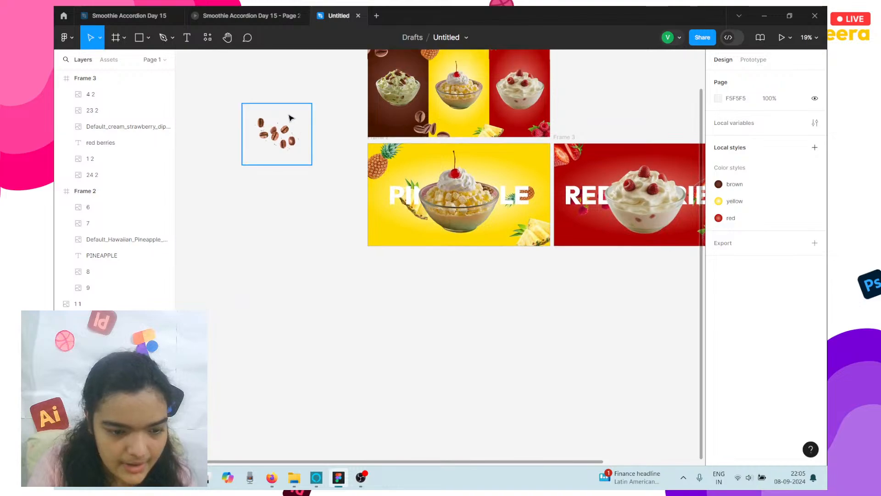
{"action": "key", "text": "Delete"}
{"action": "scroll", "coordinate": [290, 118], "scroll_direction": "down", "scroll_amount": 4}
{"action": "scroll", "coordinate": [431, 137], "scroll_direction": "up", "scroll_amount": 2}
{"action": "scroll", "coordinate": [431, 138], "scroll_direction": "left", "scroll_amount": 2}
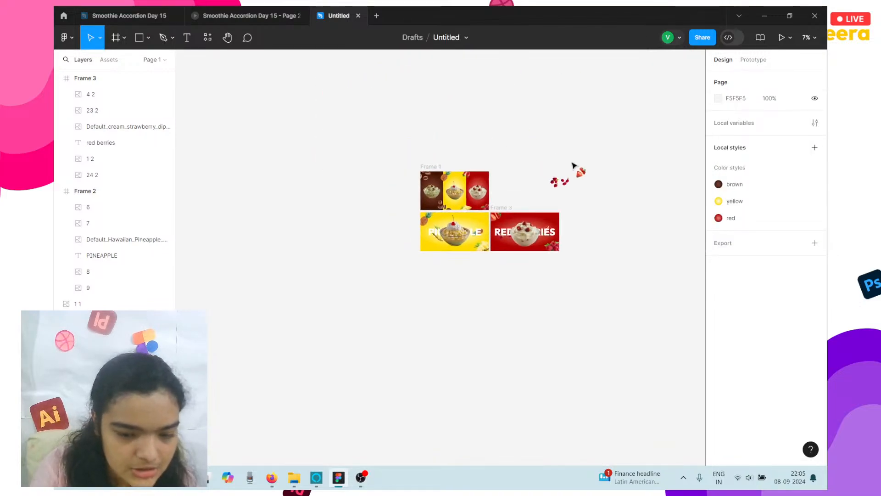
{"action": "left_click_drag", "start_coordinate": [518, 139], "coordinate": [596, 192]}
{"action": "key", "text": "Delete"}
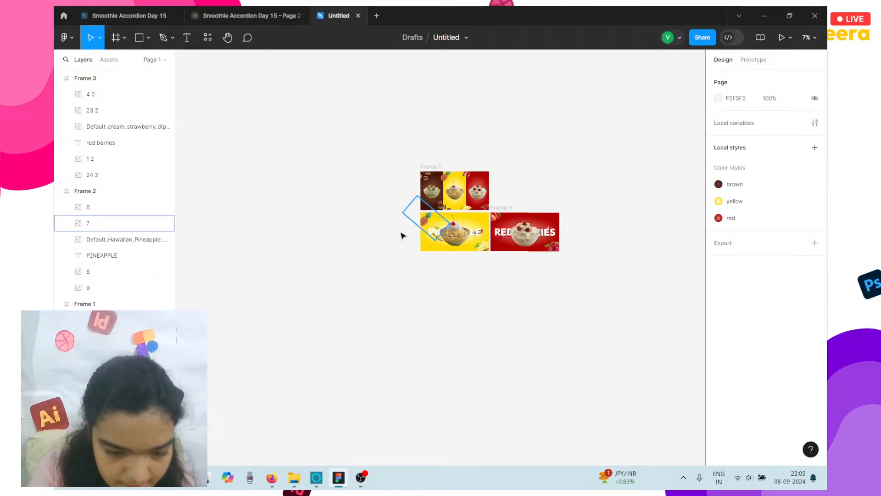
- Duplicate the pineapple Frame 2 and move the copy below the row of detail frames, to about X 1720, Y 2137
{"action": "scroll", "coordinate": [442, 234], "scroll_direction": "up", "scroll_amount": 5}
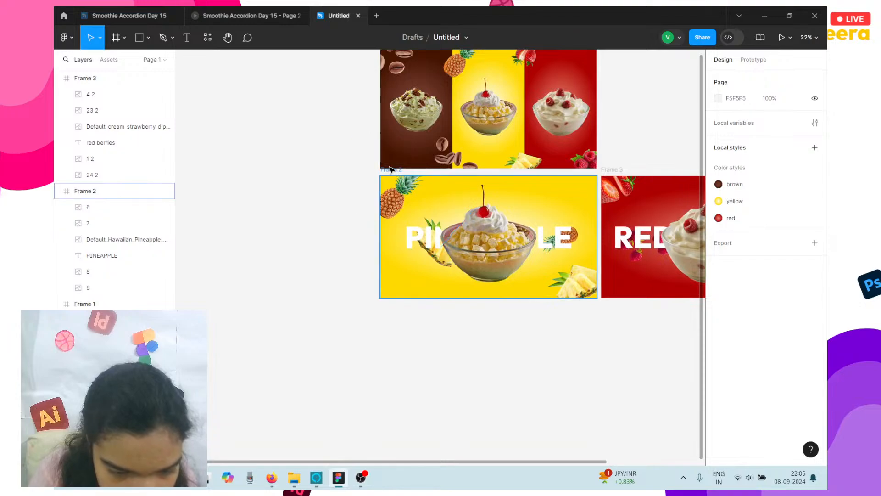
{"action": "left_click", "coordinate": [390, 170]}
{"action": "key", "text": "ctrl+d"}
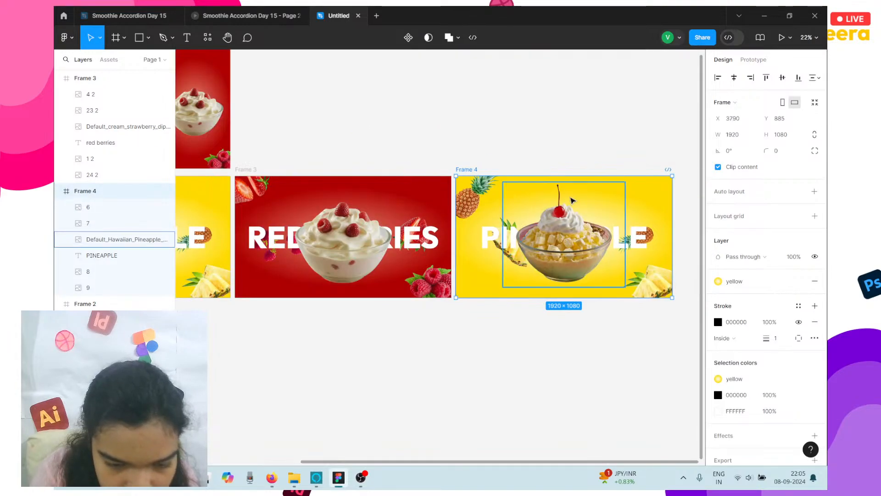
{"action": "left_click_drag", "start_coordinate": [486, 216], "coordinate": [253, 357]}
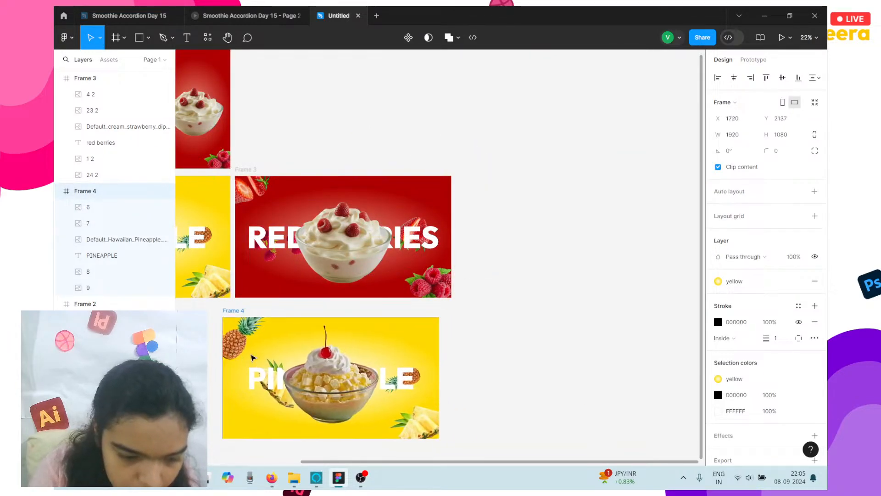
- Move Frame 4 to the outer side of the pineapple Frame 2, in the same row, at about X -2116, Y 885
{"action": "scroll", "coordinate": [254, 358], "scroll_direction": "left", "scroll_amount": 6}
{"action": "scroll", "coordinate": [254, 358], "scroll_direction": "left", "scroll_amount": 1}
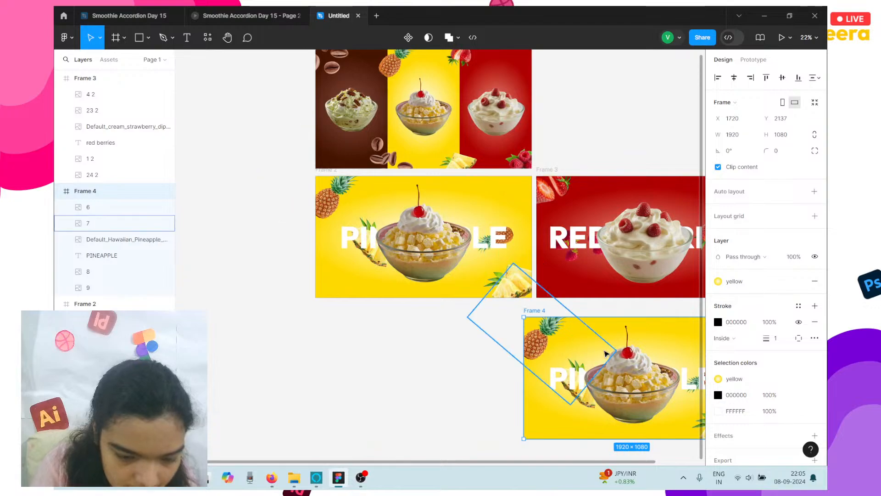
{"action": "left_click_drag", "start_coordinate": [481, 333], "coordinate": [316, 208]}
{"action": "key", "text": "shift+2"}
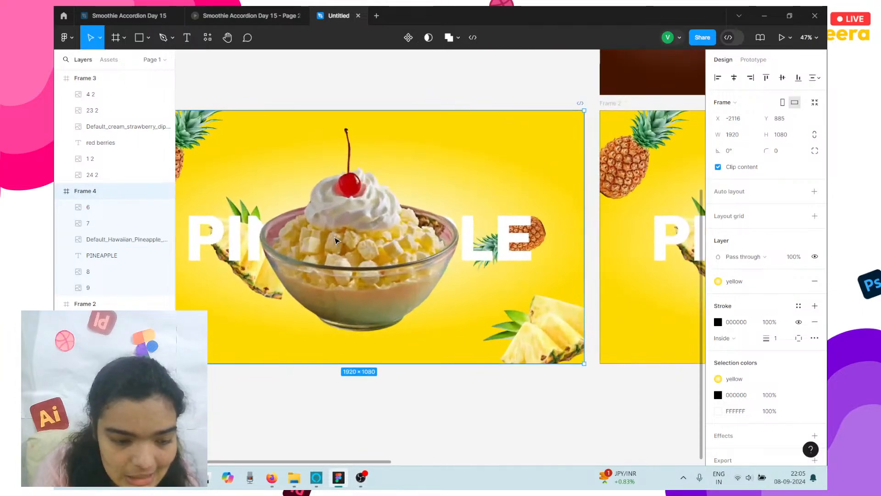
- Replace Frame 4's yellow background fill with the brown colour style
{"action": "left_click", "coordinate": [719, 281]}
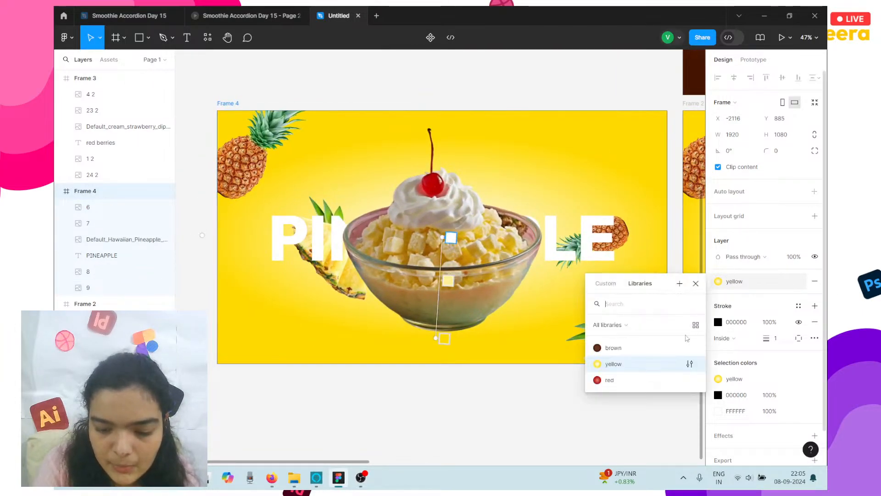
{"action": "left_click", "coordinate": [617, 348]}
{"action": "key", "text": "Escape"}
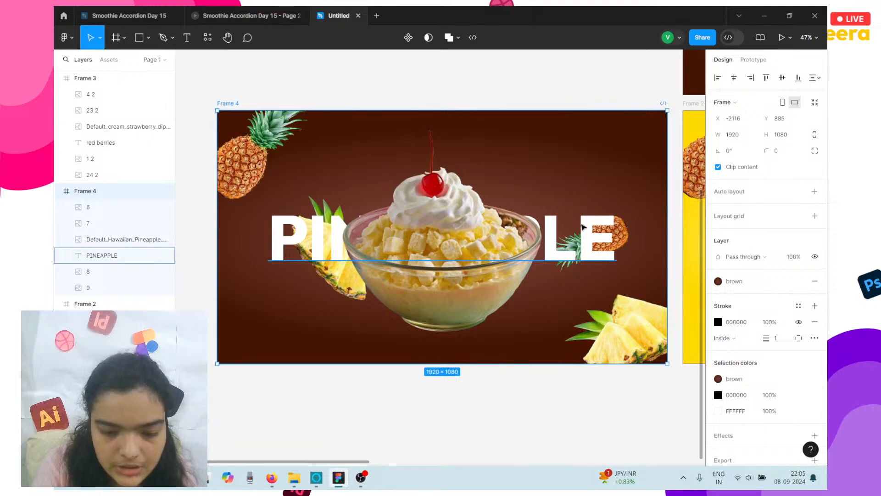
- Change Frame 4's heading to "pistachio", centre-align its text and centre it horizontally in the frame
{"action": "left_click", "coordinate": [582, 227]}
{"action": "type", "text": "p"}
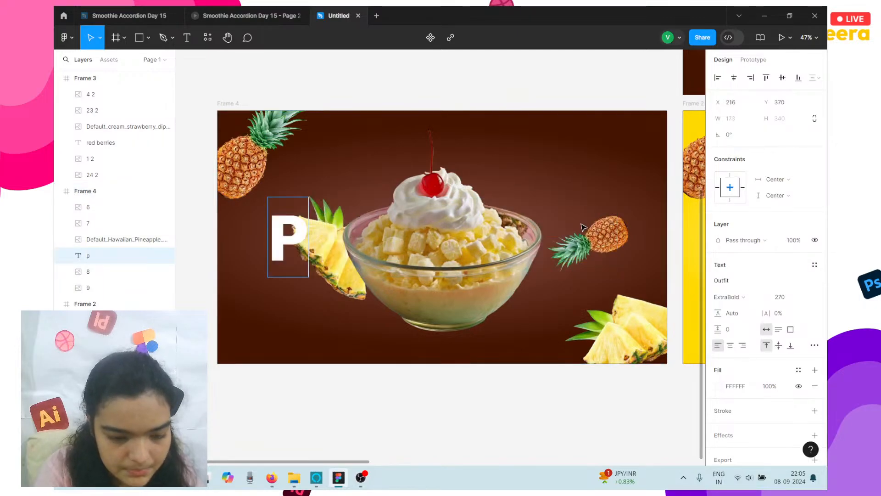
{"action": "type", "text": "istachio"}
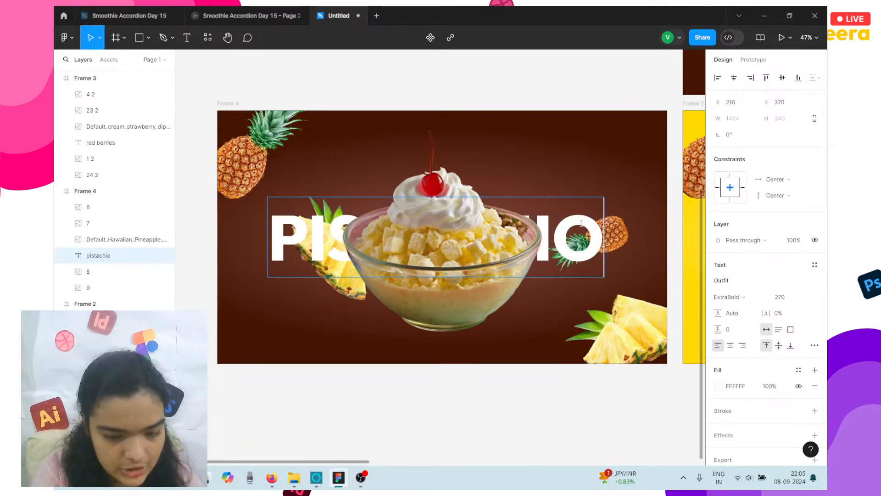
{"action": "key", "text": "Escape"}
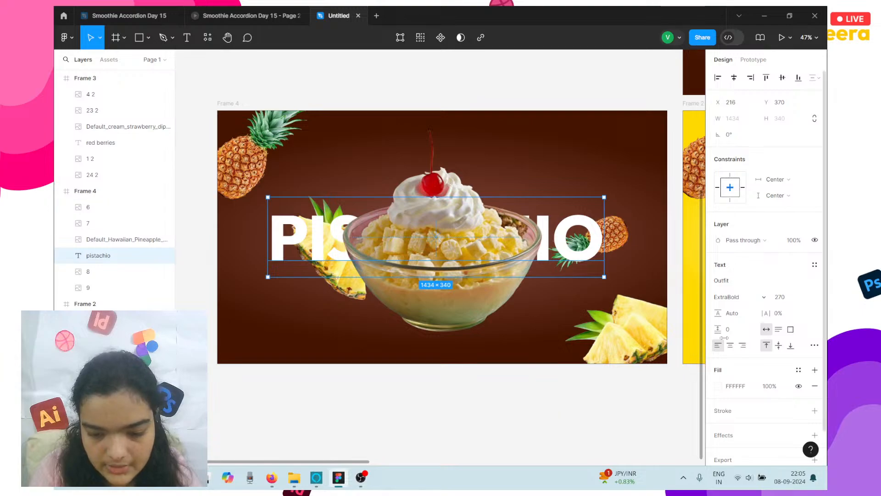
{"action": "left_click", "coordinate": [733, 348]}
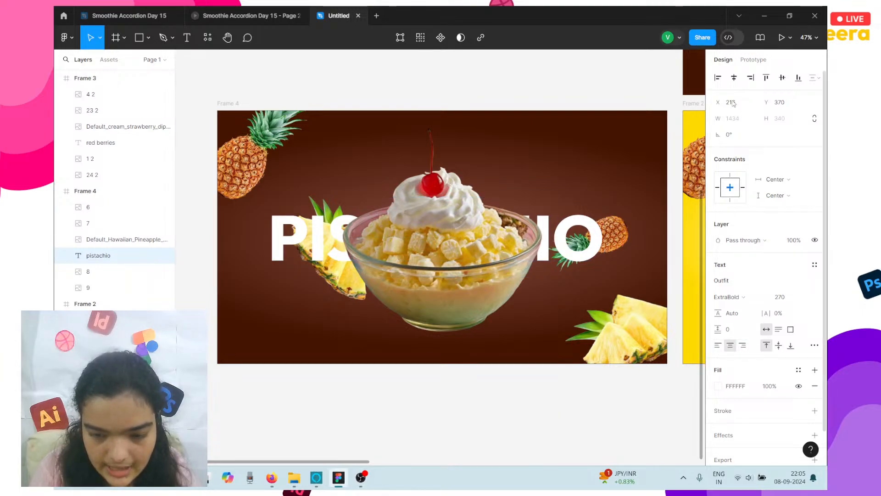
{"action": "left_click", "coordinate": [735, 77]}
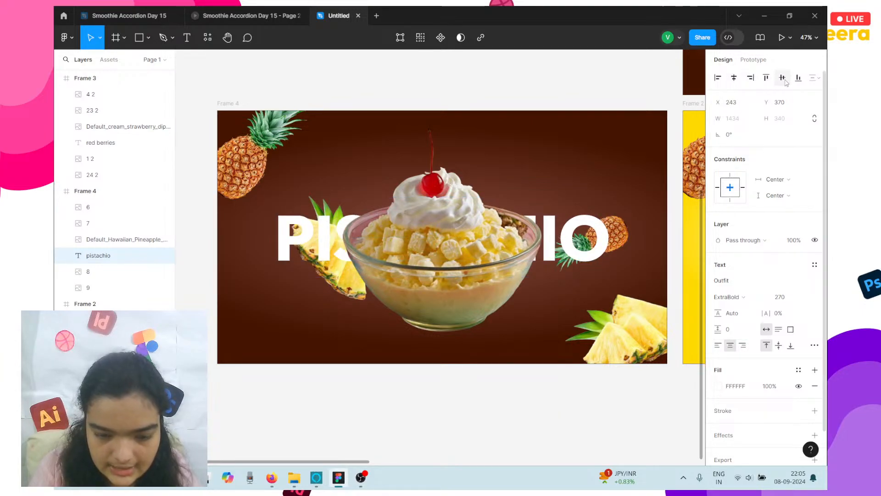
- Centre-align the text of the PINEAPPLE heading in Frame 2 and the red berries heading in Frame 3
{"action": "scroll", "coordinate": [469, 244], "scroll_direction": "right", "scroll_amount": 5}
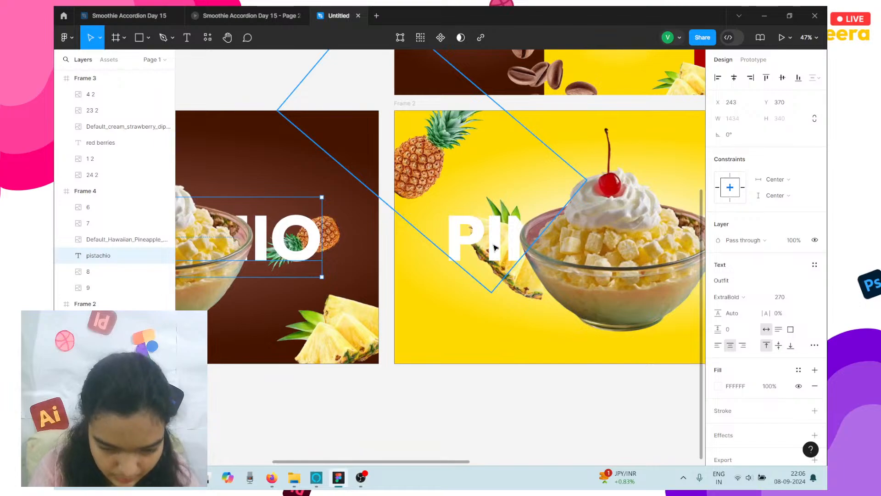
{"action": "left_click", "coordinate": [448, 266]}
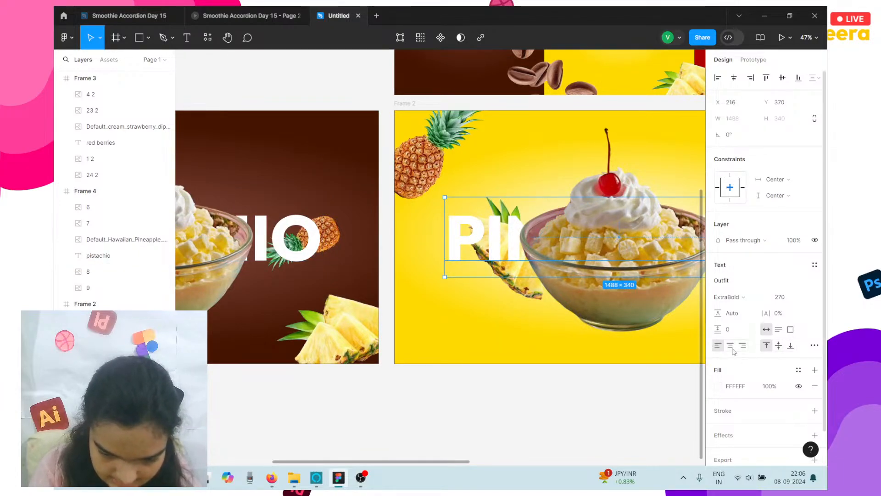
{"action": "scroll", "coordinate": [582, 395], "scroll_direction": "right", "scroll_amount": 1}
{"action": "scroll", "coordinate": [582, 395], "scroll_direction": "right", "scroll_amount": 8}
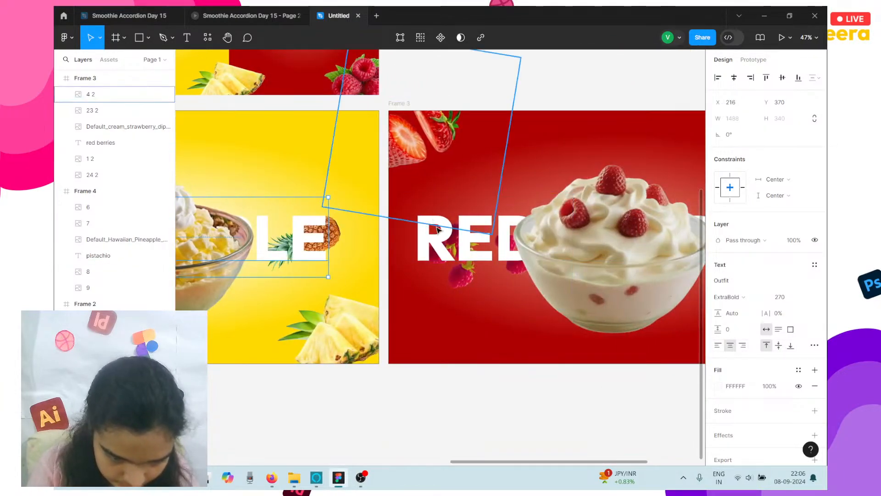
{"action": "left_click", "coordinate": [454, 239]}
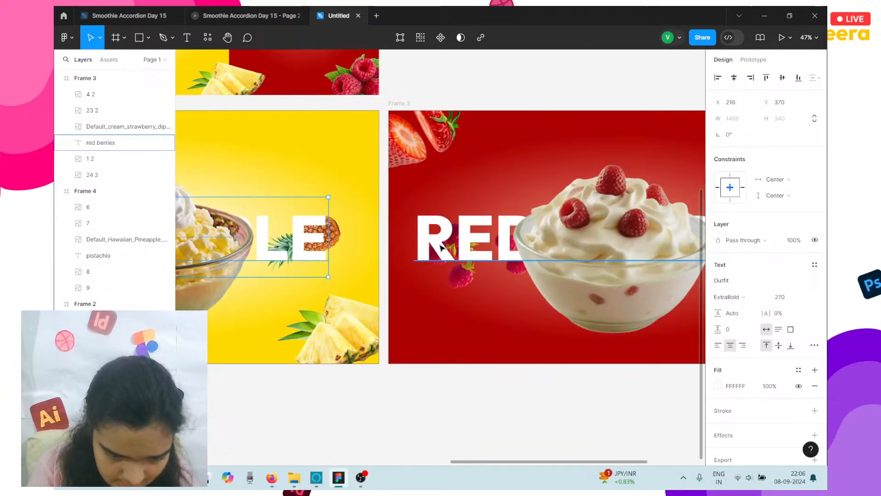
{"action": "left_click", "coordinate": [732, 348]}
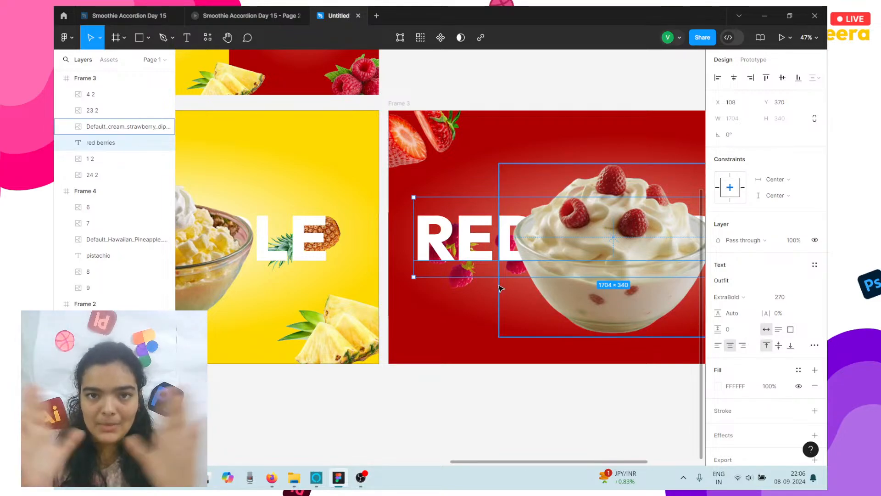
- Import images 5 and 5-1 from the coffee folder and place them side by side below Frame 4
{"action": "scroll", "coordinate": [339, 280], "scroll_direction": "left", "scroll_amount": 10}
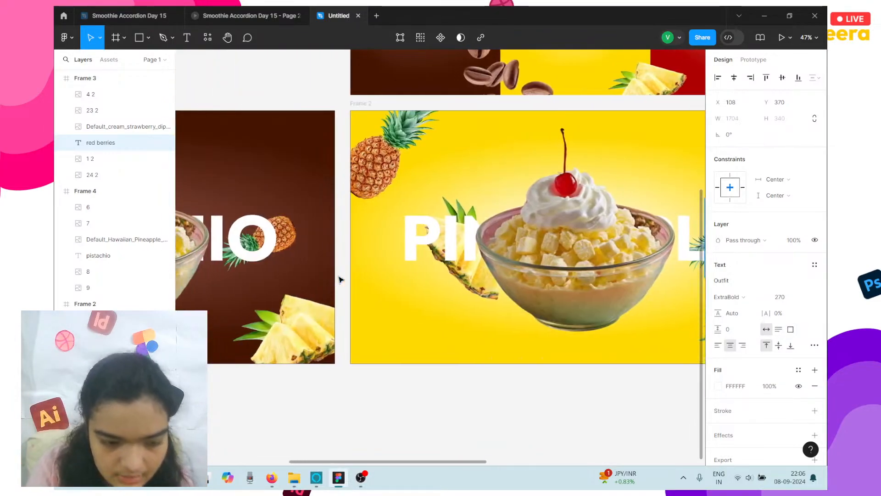
{"action": "scroll", "coordinate": [339, 280], "scroll_direction": "left", "scroll_amount": 4}
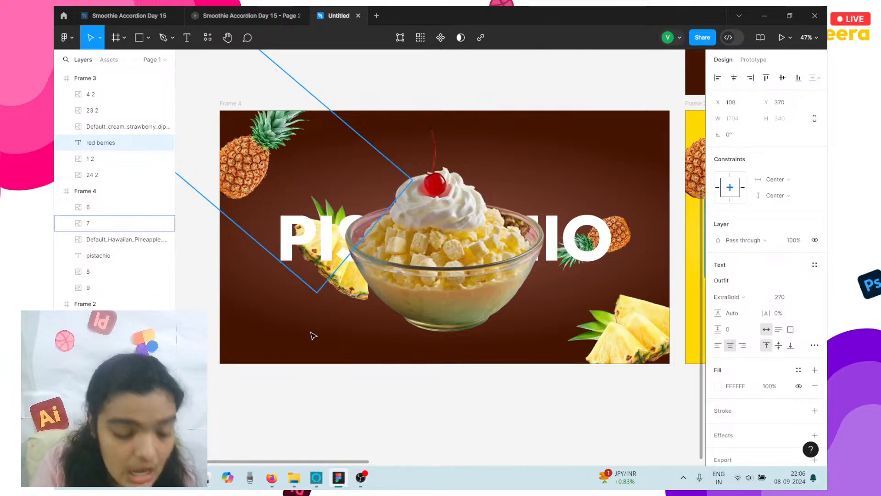
{"action": "left_click", "coordinate": [322, 354]}
{"action": "key", "text": "ctrl+shift+k"}
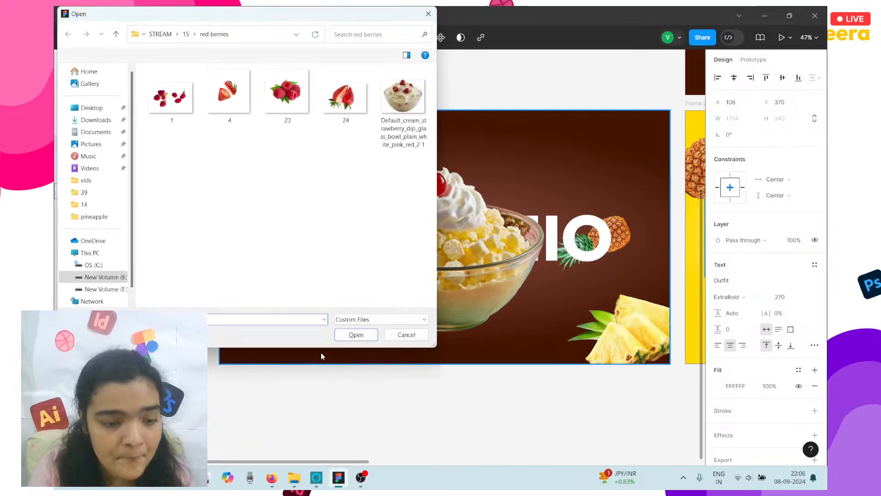
{"action": "left_click", "coordinate": [186, 35]}
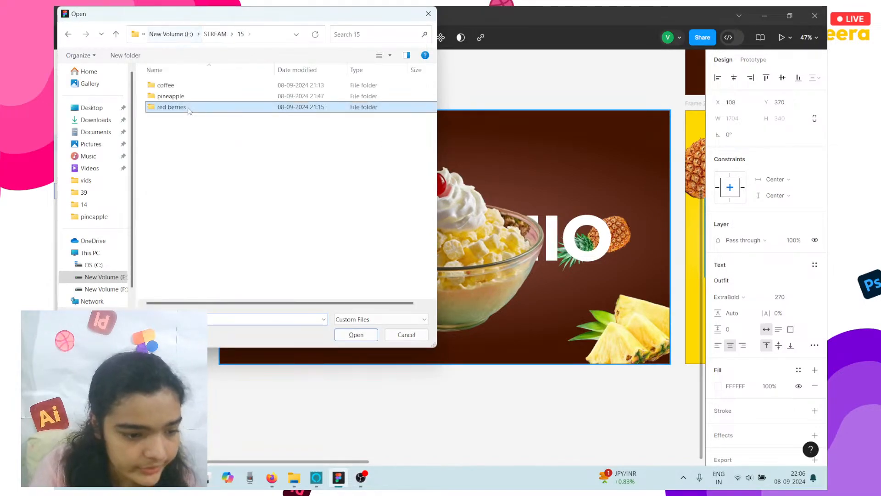
{"action": "double_click", "coordinate": [158, 84]}
{"action": "left_click_drag", "start_coordinate": [265, 134], "coordinate": [179, 103]}
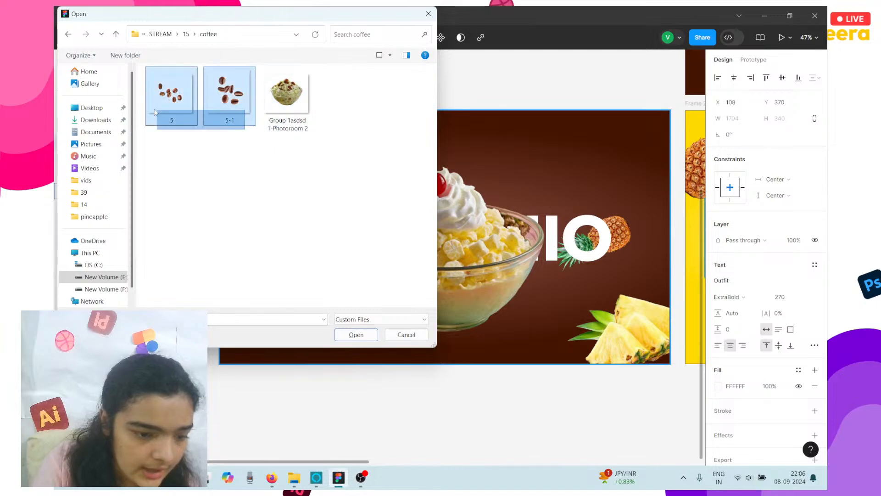
{"action": "left_click", "coordinate": [354, 337]}
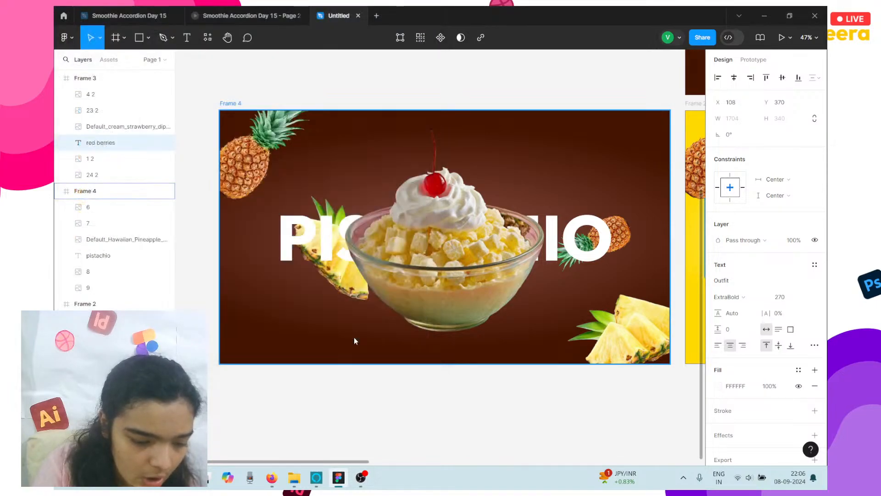
{"action": "scroll", "coordinate": [354, 337], "scroll_direction": "down", "scroll_amount": 5}
{"action": "left_click", "coordinate": [354, 337]}
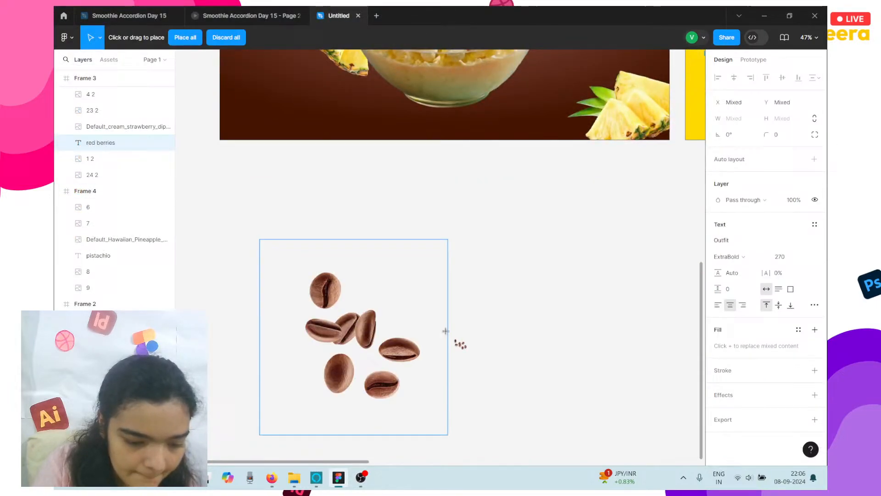
{"action": "left_click", "coordinate": [535, 339]}
- Move the 5-1 coffee bean image into Frame 4 and delete the pineapple in the frame's upper-left corner
{"action": "left_click", "coordinate": [379, 334]}
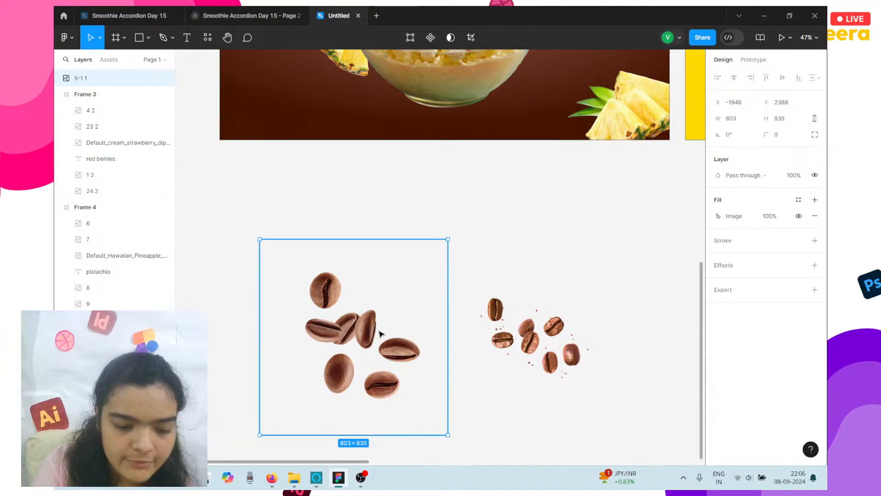
{"action": "scroll", "coordinate": [380, 335], "scroll_direction": "up", "scroll_amount": 2}
{"action": "left_click_drag", "start_coordinate": [347, 406], "coordinate": [265, 131]}
{"action": "scroll", "coordinate": [265, 131], "scroll_direction": "up", "scroll_amount": 4}
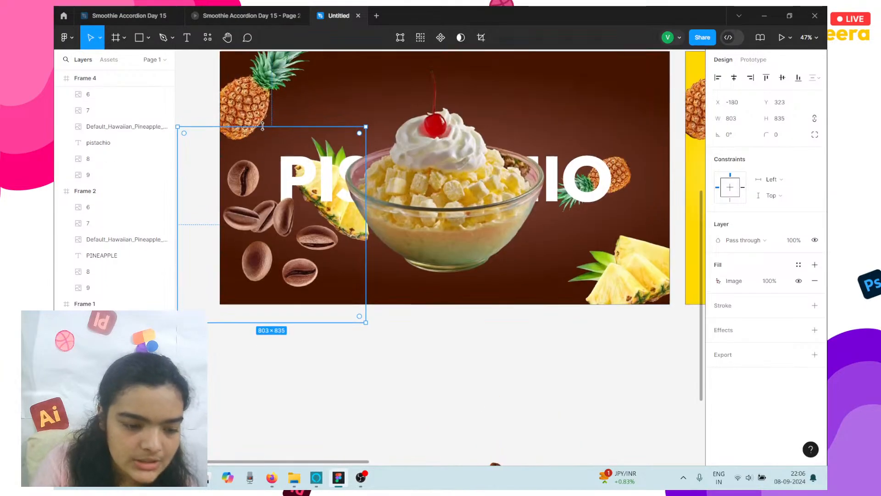
{"action": "left_click", "coordinate": [260, 201]}
{"action": "key", "text": "Delete"}
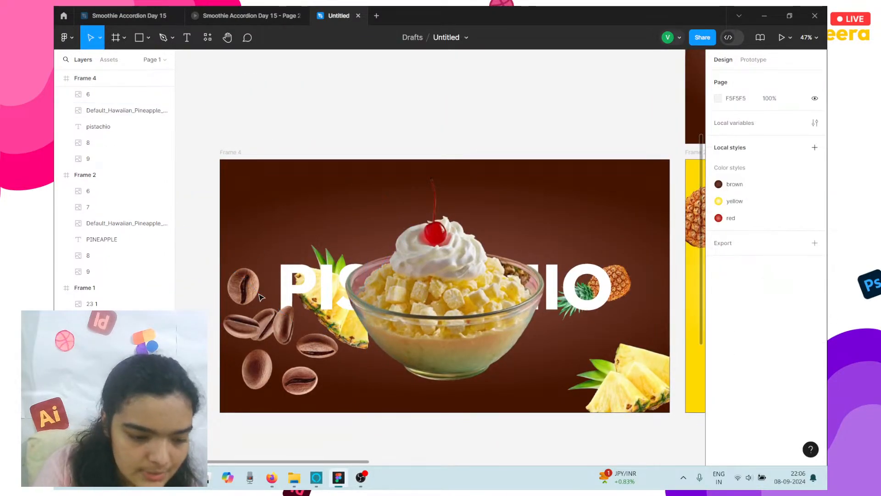
{"action": "right_click", "coordinate": [266, 247]}
{"action": "left_click", "coordinate": [260, 153]}
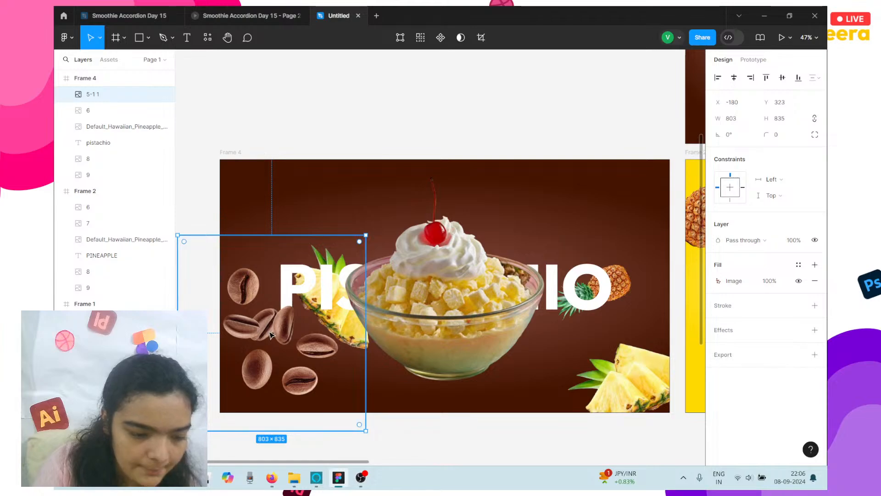
- Fit the 5-1 coffee beans into Frame 4's upper-left corner, rotated to about 144.6° and scaled to about 672 × 698
{"action": "left_click_drag", "start_coordinate": [271, 336], "coordinate": [248, 172]}
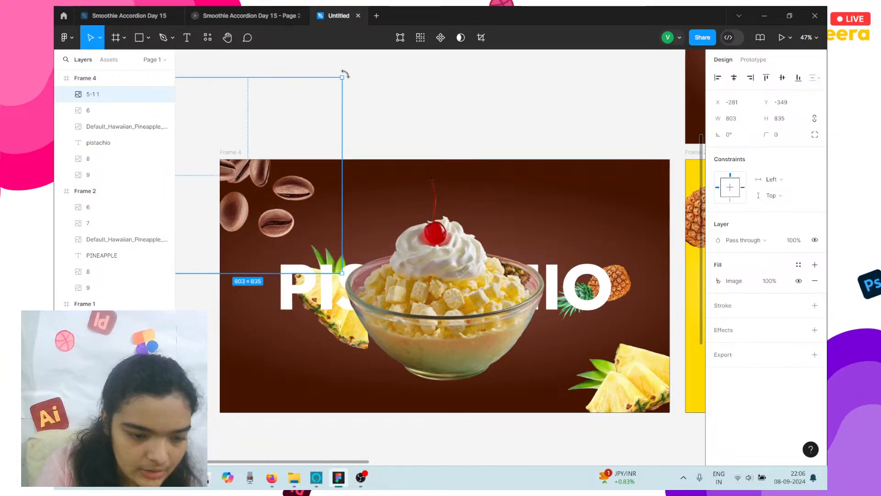
{"action": "left_click_drag", "start_coordinate": [345, 74], "coordinate": [89, 210]}
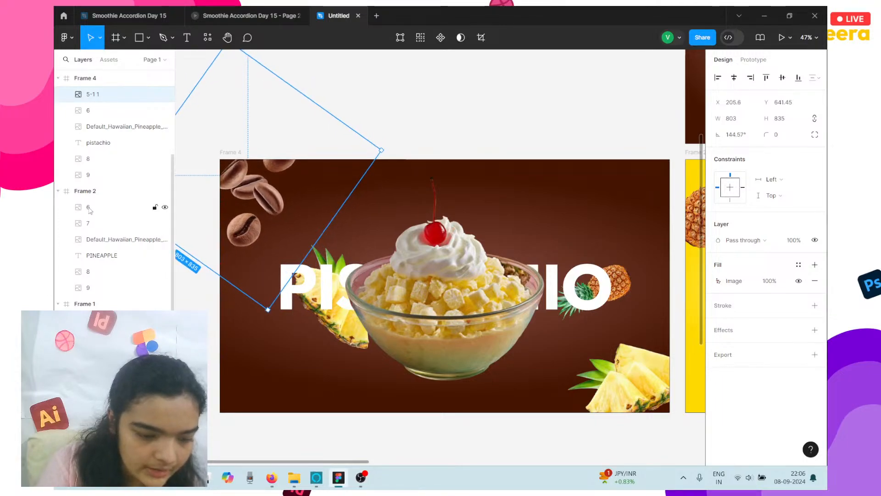
{"action": "left_click_drag", "start_coordinate": [323, 237], "coordinate": [277, 234]}
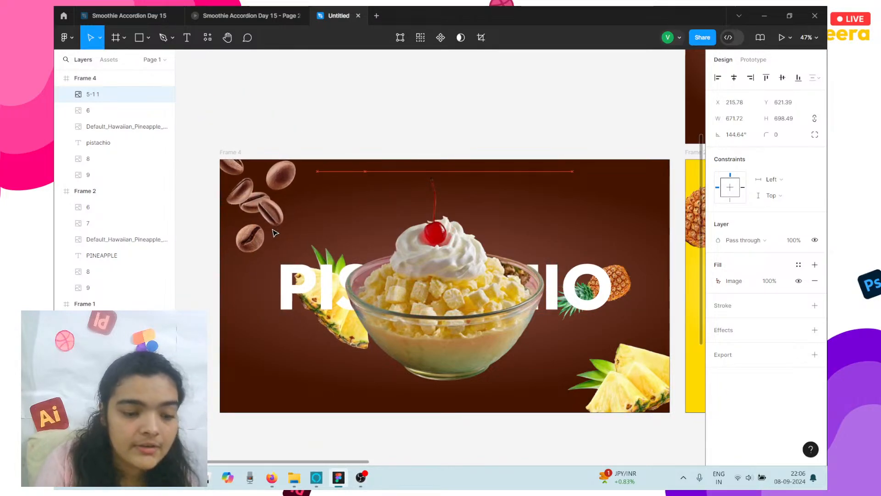
- Delete the pineapple slices from Frame 4's lower-right corner
{"action": "scroll", "coordinate": [481, 405], "scroll_direction": "down", "scroll_amount": 4}
{"action": "left_click", "coordinate": [481, 405]}
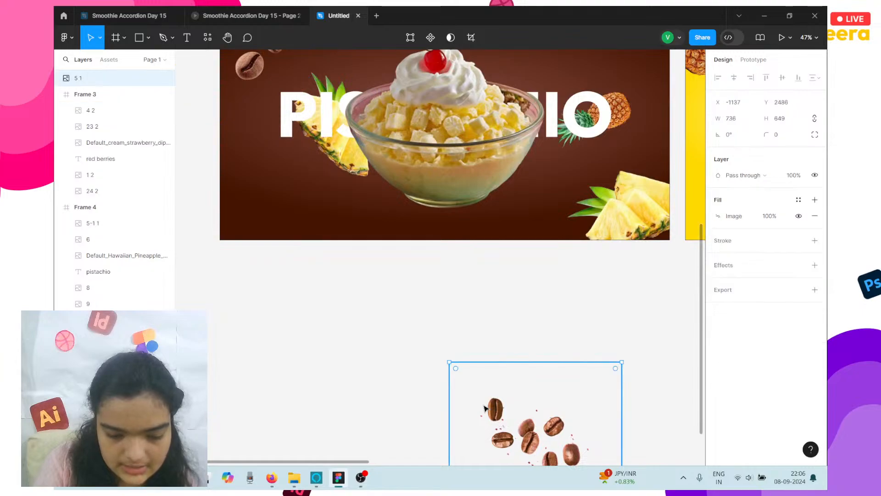
{"action": "right_click", "coordinate": [476, 404]}
{"action": "left_click", "coordinate": [561, 215]}
{"action": "left_click", "coordinate": [638, 221]}
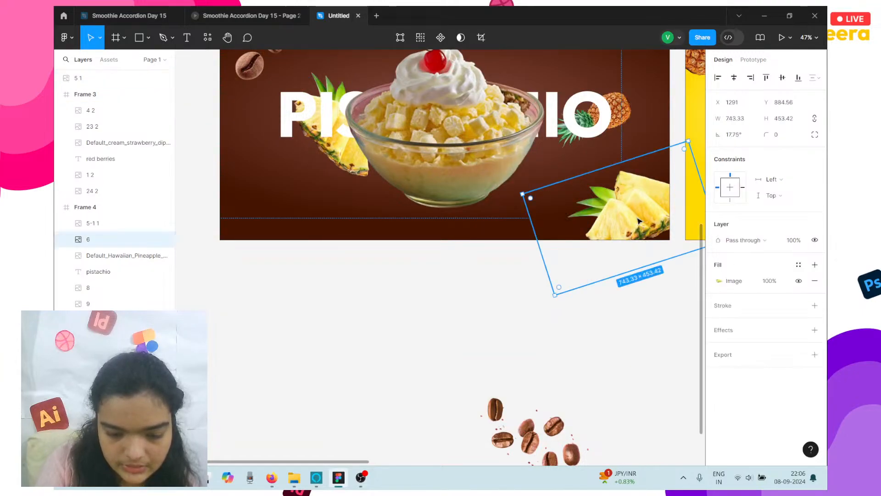
{"action": "key", "text": "Delete"}
- Move coffee bean image 5 into Frame 4's lower-right corner, at about X 1398, Y 675
{"action": "left_click", "coordinate": [522, 407]}
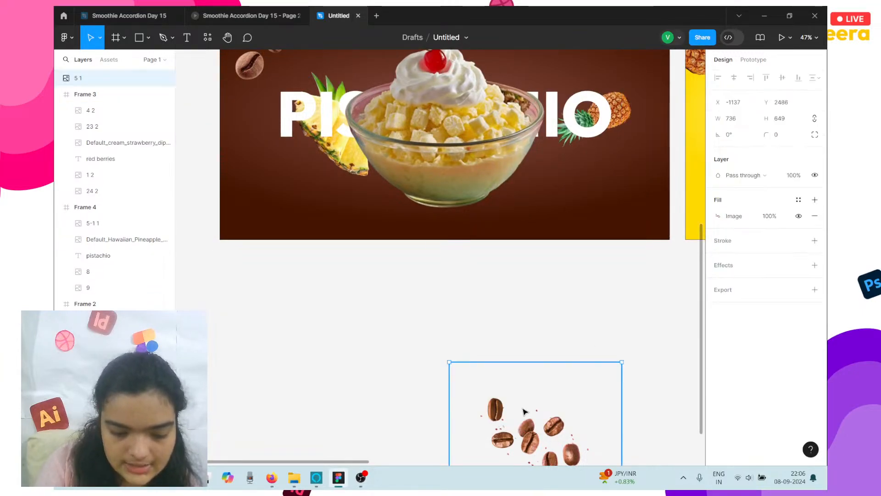
{"action": "right_click", "coordinate": [518, 407]}
{"action": "left_click", "coordinate": [541, 158]}
{"action": "right_click", "coordinate": [469, 408]}
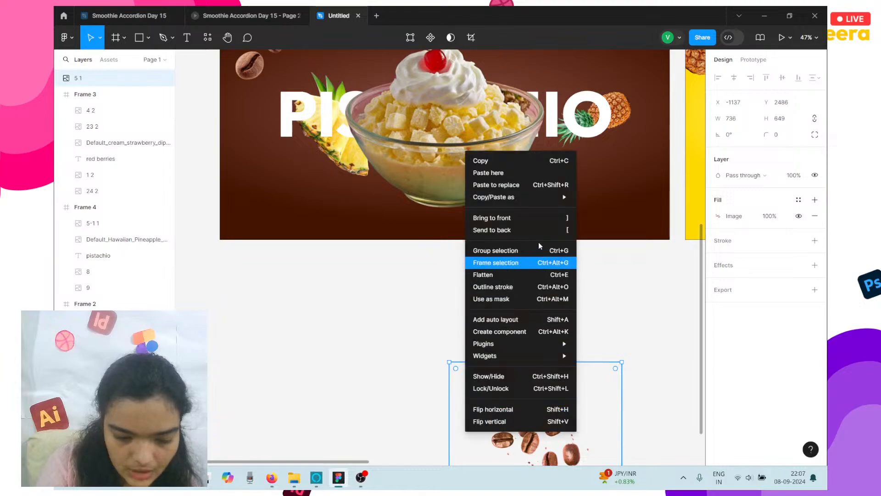
{"action": "left_click", "coordinate": [539, 230]}
{"action": "left_click_drag", "start_coordinate": [574, 410], "coordinate": [670, 196]}
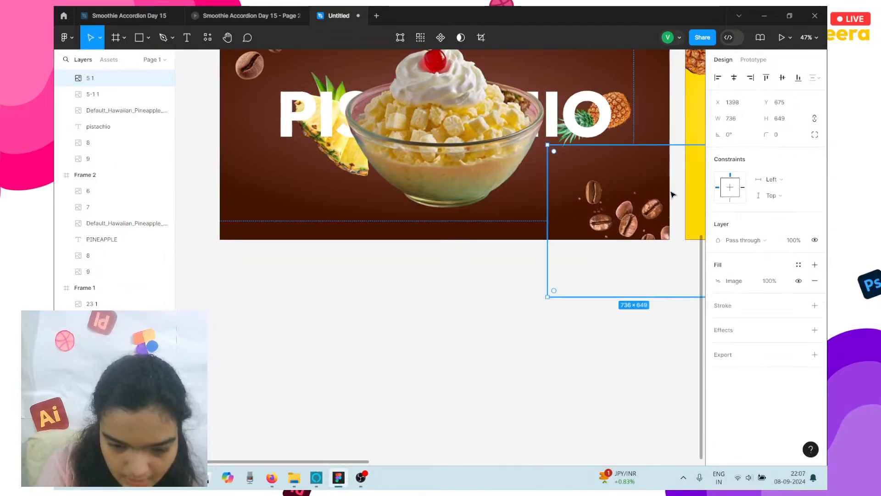
- Rotate the lower-right coffee beans to about 154° and enlarge them to about 992 × 875
{"action": "scroll", "coordinate": [672, 195], "scroll_direction": "right", "scroll_amount": 1}
{"action": "scroll", "coordinate": [671, 196], "scroll_direction": "up", "scroll_amount": 2}
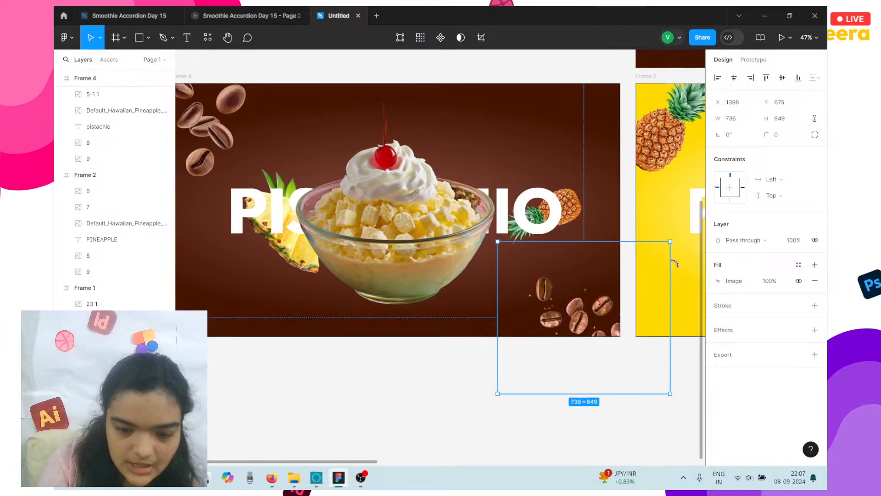
{"action": "left_click_drag", "start_coordinate": [675, 262], "coordinate": [416, 326]}
{"action": "left_click_drag", "start_coordinate": [514, 317], "coordinate": [540, 327]}
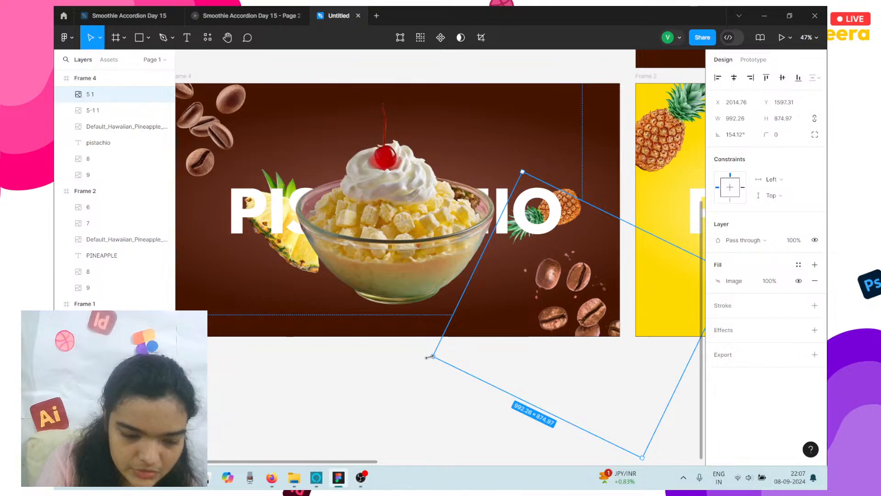
- Rotate the lower-right coffee beans in Frame 4 to about -101.7° and reposition them at about X 2327, Y 590
{"action": "left_click_drag", "start_coordinate": [430, 357], "coordinate": [503, 408]}
{"action": "key", "text": "ctrl+z"}
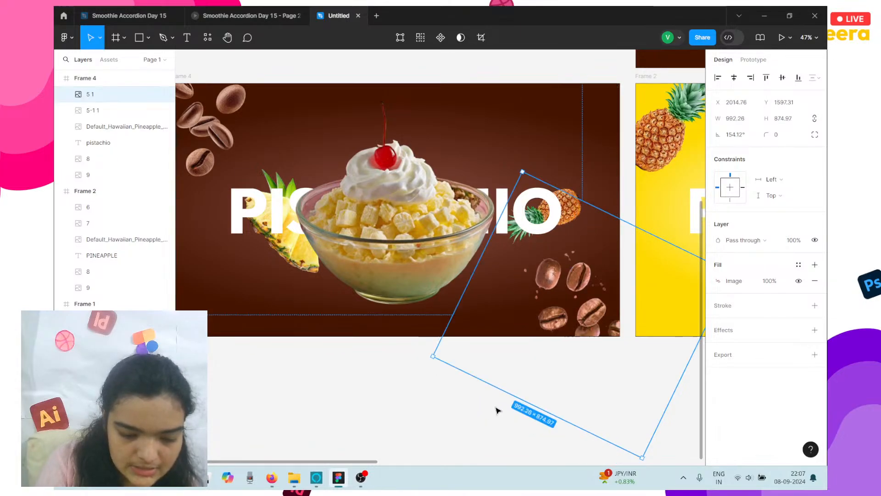
{"action": "left_click_drag", "start_coordinate": [430, 357], "coordinate": [651, 435]}
{"action": "left_click_drag", "start_coordinate": [575, 360], "coordinate": [579, 321]}
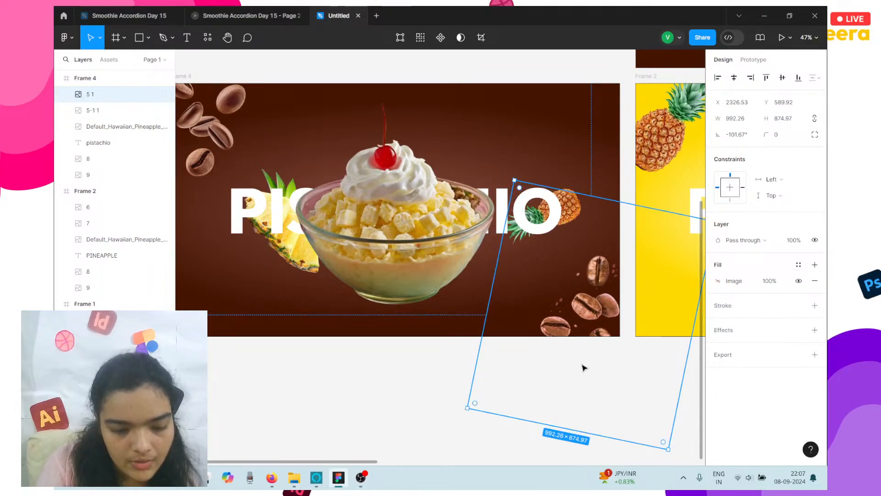
- Duplicate the lower-right coffee beans and place the copy over PISTACHIO's first letters, scaled to about 697 × 615 and rotated to about -128.9°
{"action": "key", "text": "ctrl+d"}
{"action": "left_click_drag", "start_coordinate": [590, 362], "coordinate": [319, 267]}
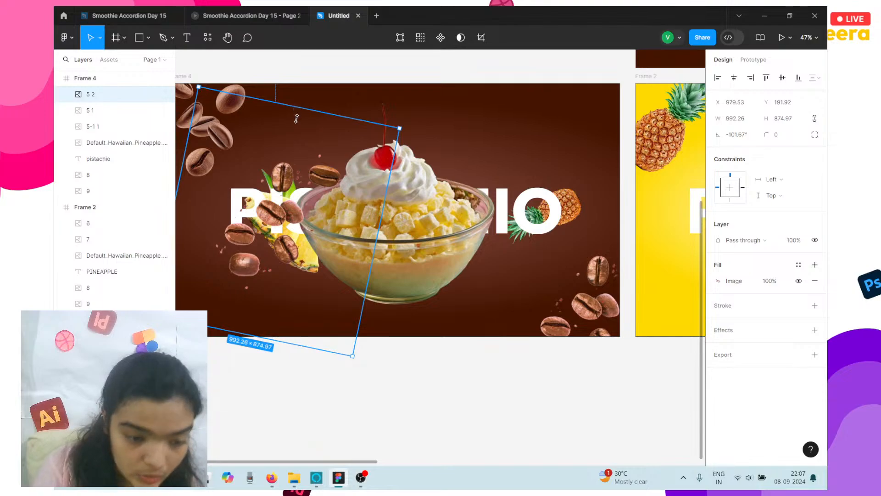
{"action": "left_click_drag", "start_coordinate": [296, 118], "coordinate": [349, 228]}
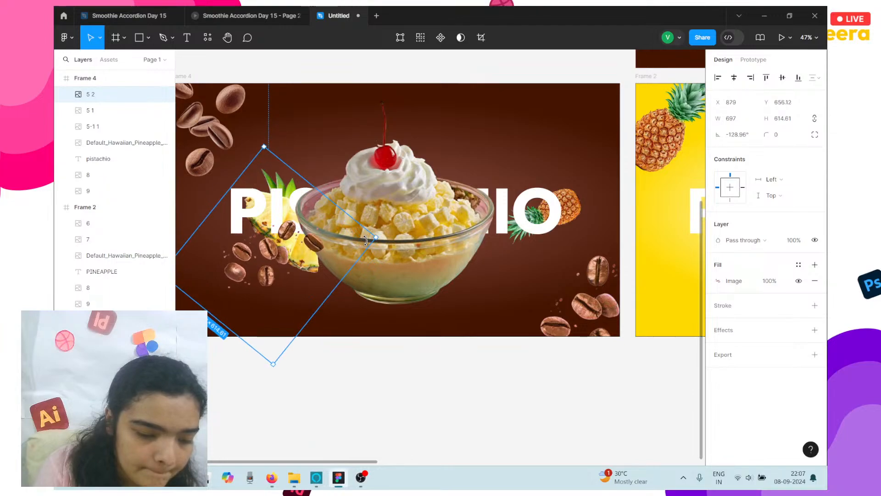
{"action": "left_click_drag", "start_coordinate": [266, 249], "coordinate": [276, 229]}
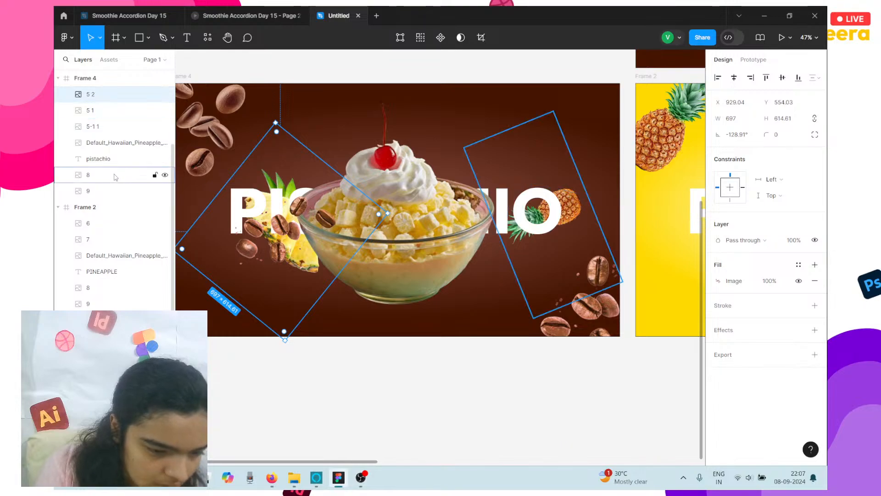
- Delete pineapple image 9 from Frame 4 and send the coffee bean copy 5 2 to the back at about X 981, Y 543
{"action": "left_click", "coordinate": [112, 190]}
{"action": "key", "text": "Delete"}
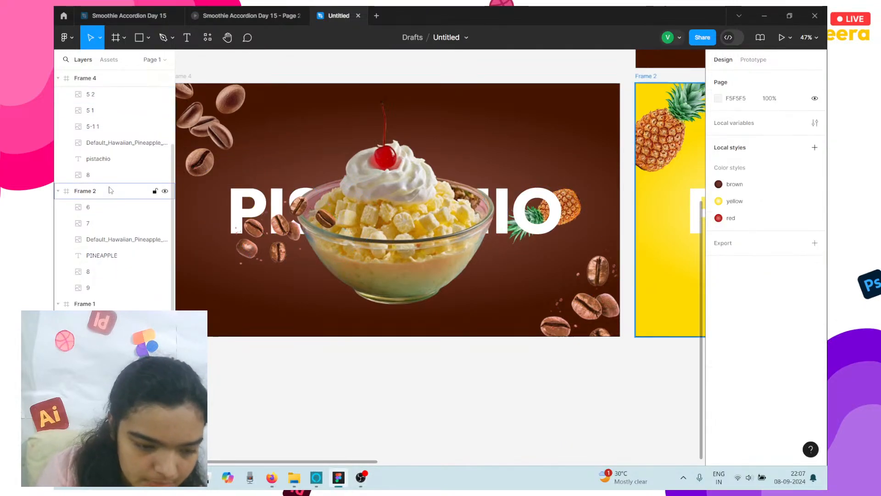
{"action": "left_click_drag", "start_coordinate": [237, 275], "coordinate": [249, 273]}
{"action": "right_click", "coordinate": [247, 272]}
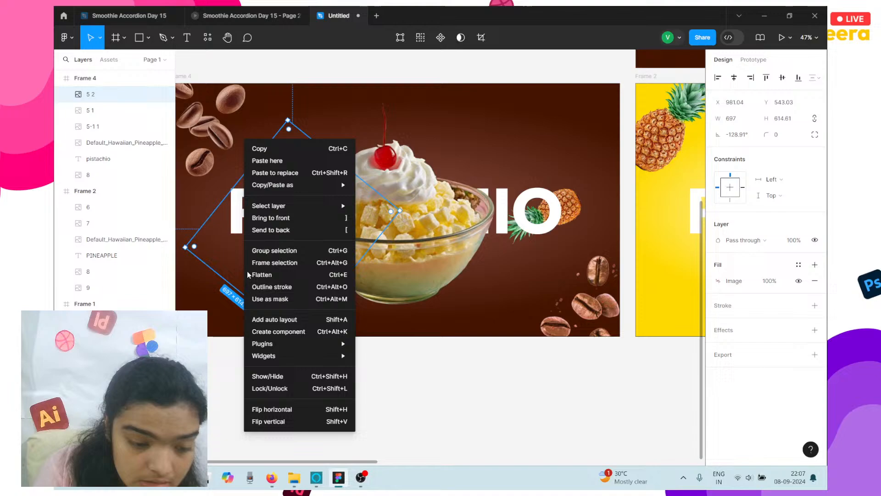
{"action": "left_click", "coordinate": [294, 231]}
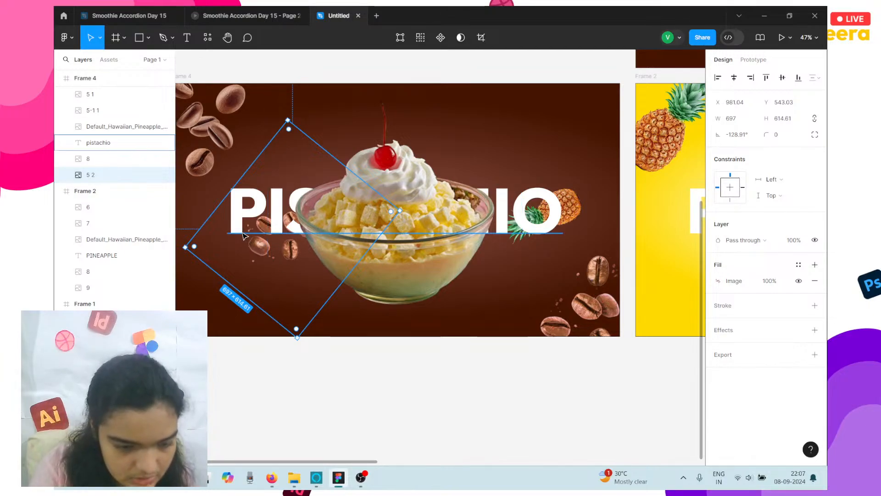
- Duplicate the upper-left coffee beans near PISTACHIO's last letters, scaling the copy to about 310 × 322 and rotating it to about 6.8°
{"action": "left_click", "coordinate": [242, 111]}
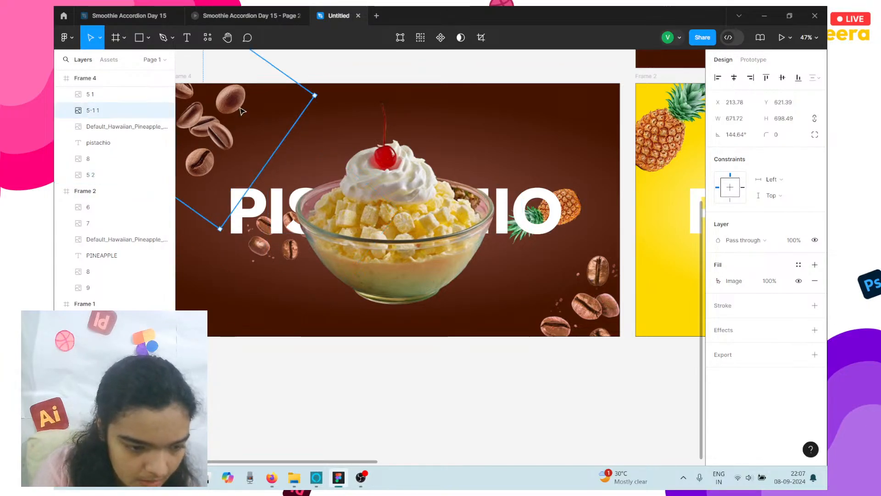
{"action": "left_click_drag", "start_coordinate": [242, 111], "coordinate": [569, 194]}
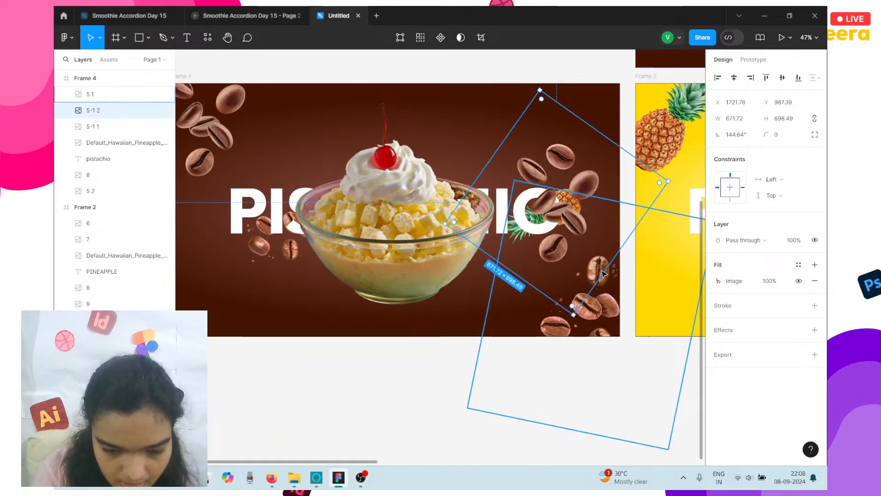
{"action": "left_click_drag", "start_coordinate": [603, 274], "coordinate": [546, 222]}
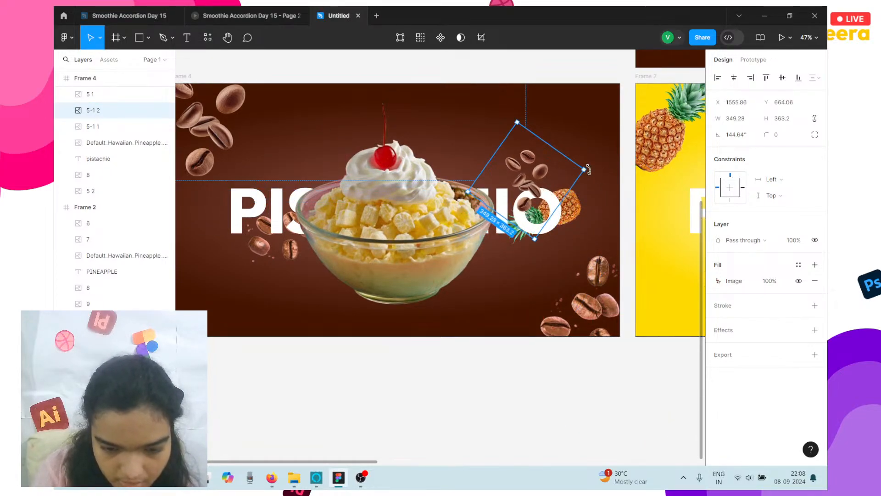
{"action": "left_click_drag", "start_coordinate": [584, 169], "coordinate": [473, 224]}
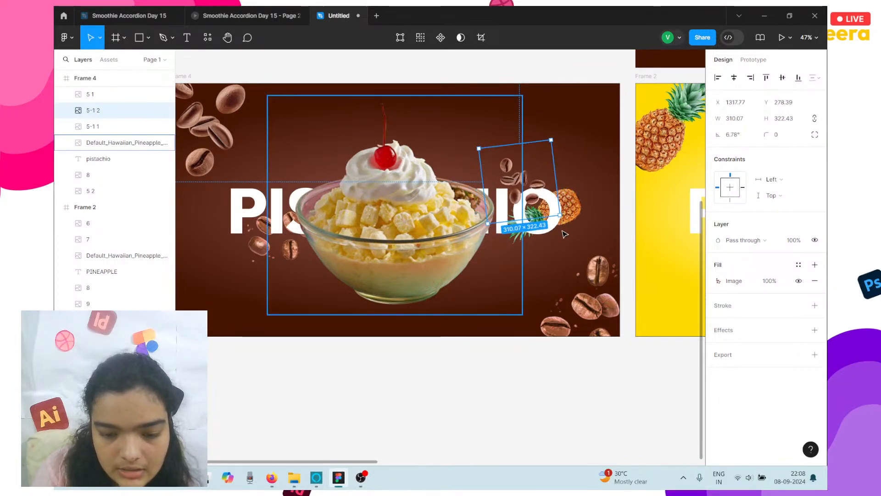
- Delete the small pineapple around the letter O and send the 5-1 2 coffee beans to the back at about X 1434, Y 338
{"action": "left_click", "coordinate": [573, 189]}
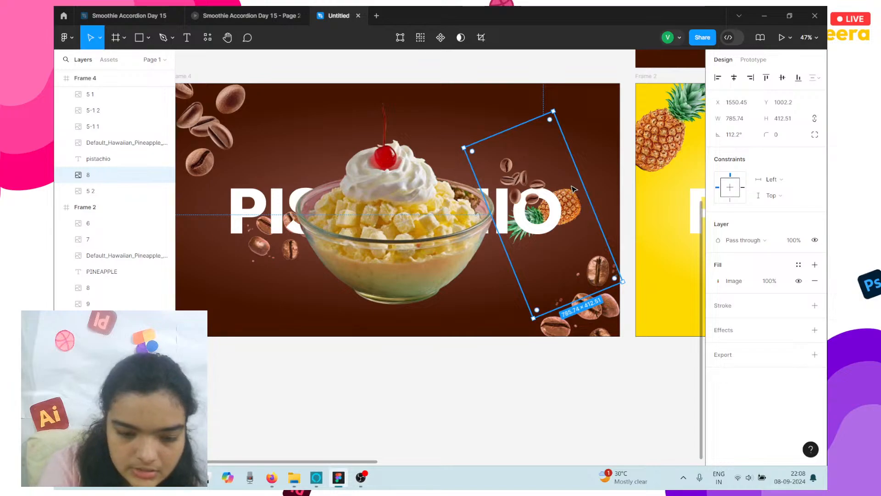
{"action": "key", "text": "Delete"}
{"action": "left_click", "coordinate": [512, 172]}
{"action": "left_click_drag", "start_coordinate": [512, 173], "coordinate": [540, 186]}
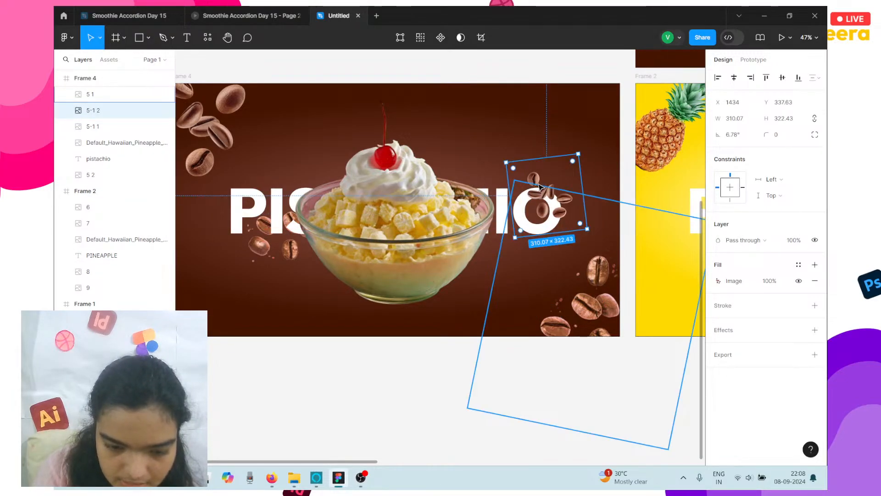
{"action": "right_click", "coordinate": [540, 186]}
{"action": "left_click", "coordinate": [572, 228]}
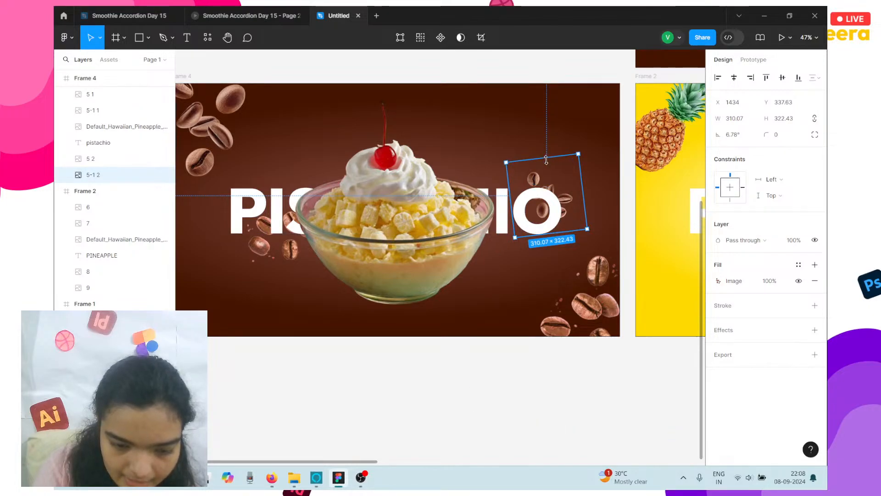
- Enlarge the coffee beans behind the letter O to about 395 × 411, positioned at about X 1370, Y 285
{"action": "left_click_drag", "start_coordinate": [546, 160], "coordinate": [542, 135]}
{"action": "left_click_drag", "start_coordinate": [569, 190], "coordinate": [568, 194]}
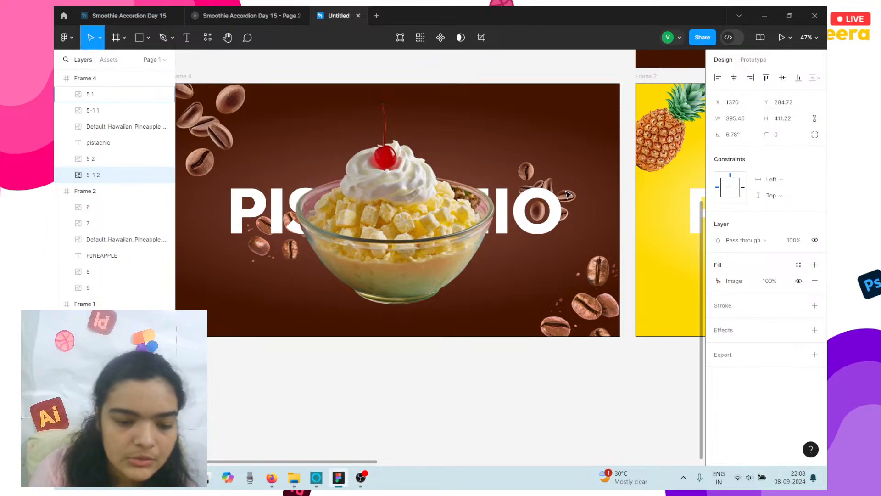
{"action": "left_click_drag", "start_coordinate": [568, 193], "coordinate": [568, 194]}
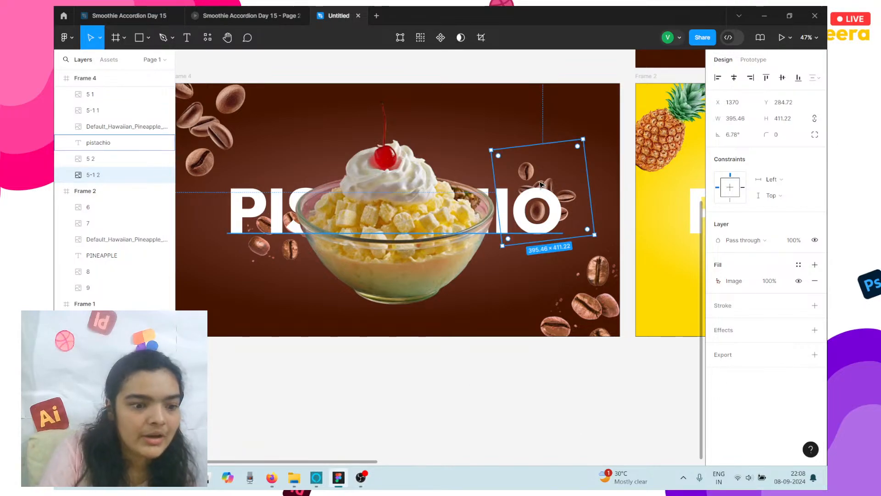
{"action": "left_click_drag", "start_coordinate": [540, 185], "coordinate": [541, 184]}
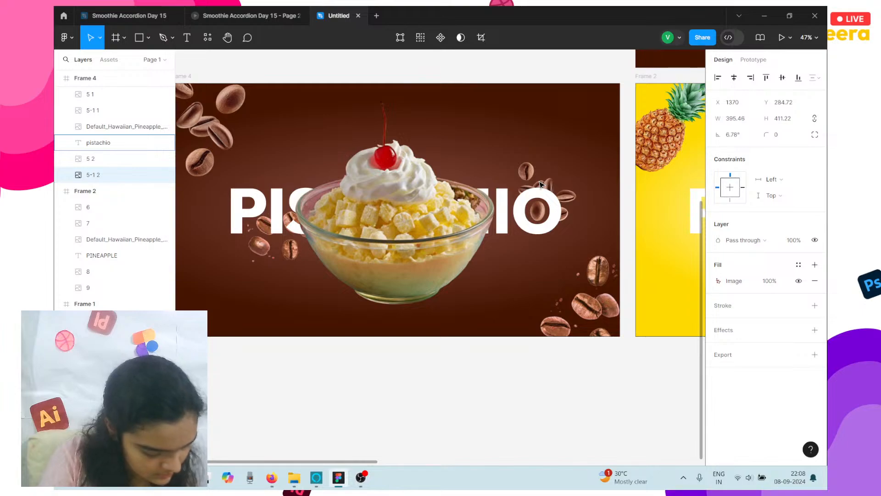
{"action": "left_click_drag", "start_coordinate": [540, 184], "coordinate": [540, 184]}
- Import the image Group 1asdsd 1-Photoroom 2 from the coffee folder and place it on the canvas below Frame 4
{"action": "scroll", "coordinate": [540, 184], "scroll_direction": "down", "scroll_amount": 3}
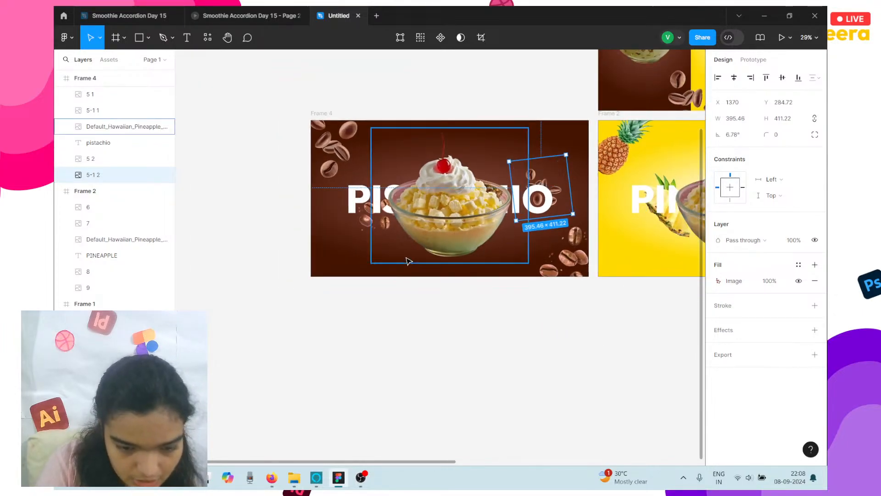
{"action": "scroll", "coordinate": [408, 261], "scroll_direction": "down", "scroll_amount": 3}
{"action": "scroll", "coordinate": [409, 261], "scroll_direction": "right", "scroll_amount": 2}
{"action": "left_click", "coordinate": [354, 253]}
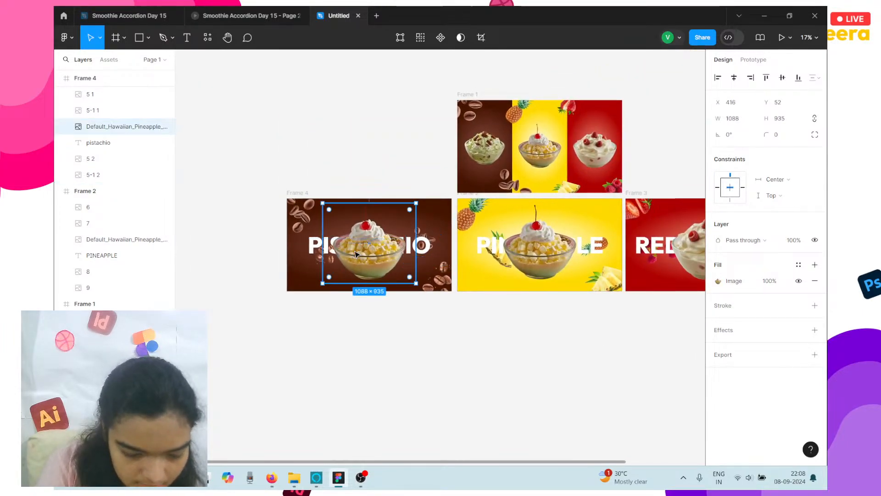
{"action": "key", "text": "ctrl+shift+k"}
{"action": "left_click", "coordinate": [288, 94]}
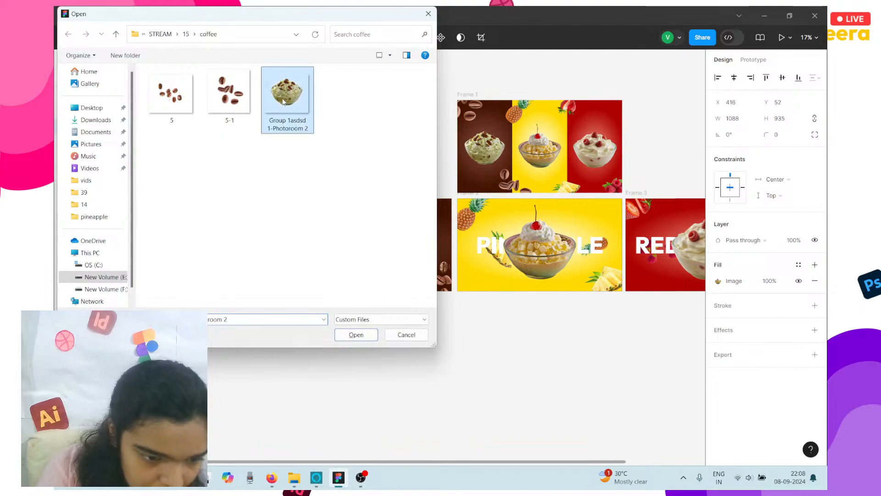
{"action": "left_click", "coordinate": [354, 334]}
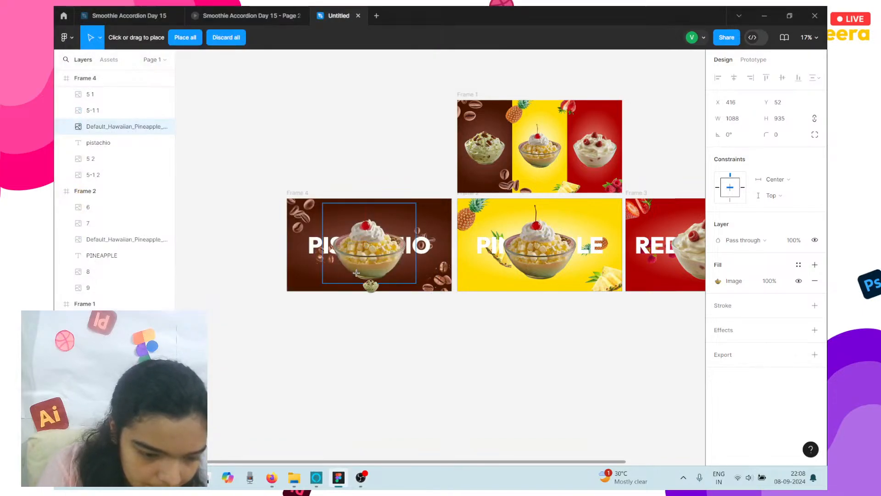
{"action": "left_click", "coordinate": [334, 378]}
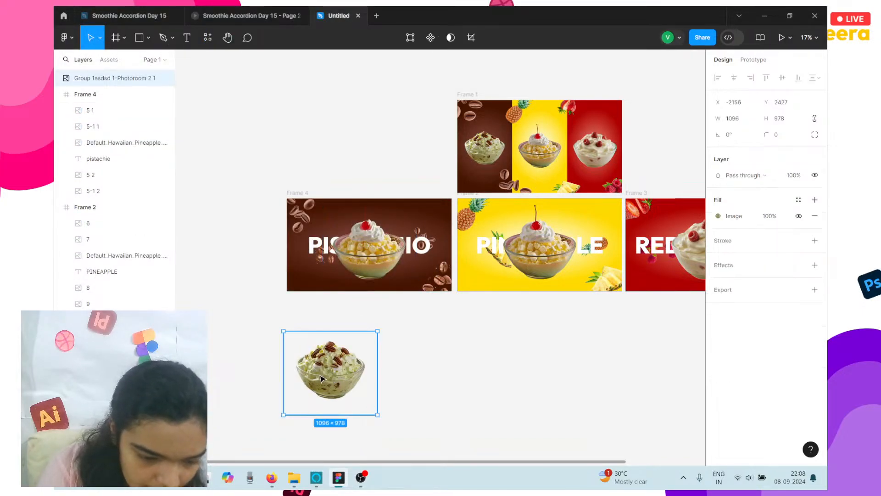
- Move the pistachio bowl into Frame 4 over the pineapple bowl and enlarge it to about 1140 × 1017 at X 394, Y 103
{"action": "left_click_drag", "start_coordinate": [334, 378], "coordinate": [355, 256]}
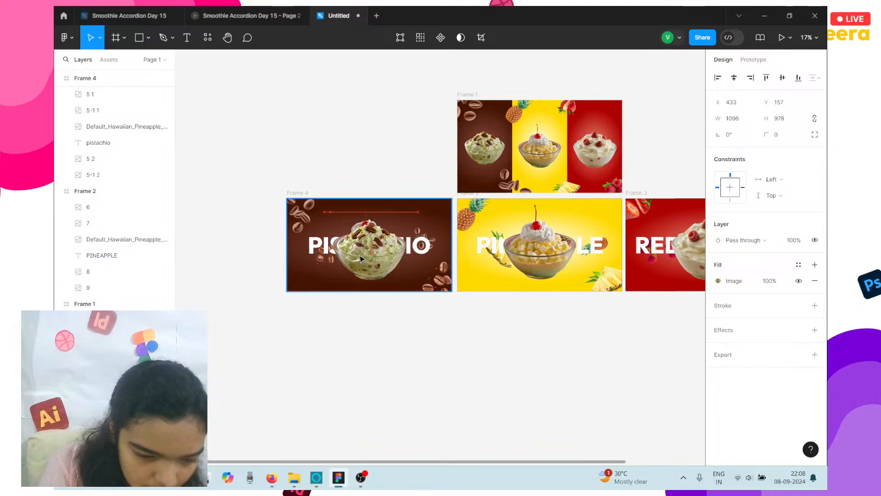
{"action": "scroll", "coordinate": [356, 256], "scroll_direction": "up", "scroll_amount": 5}
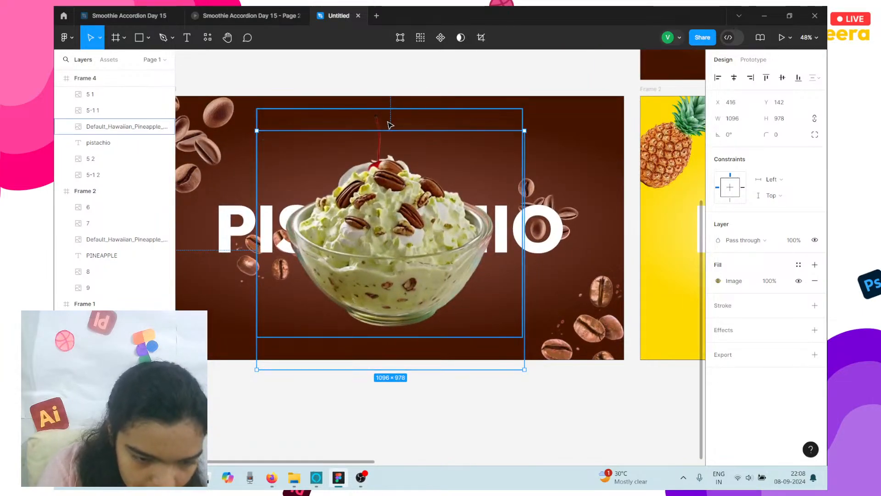
{"action": "left_click_drag", "start_coordinate": [382, 124], "coordinate": [379, 120]}
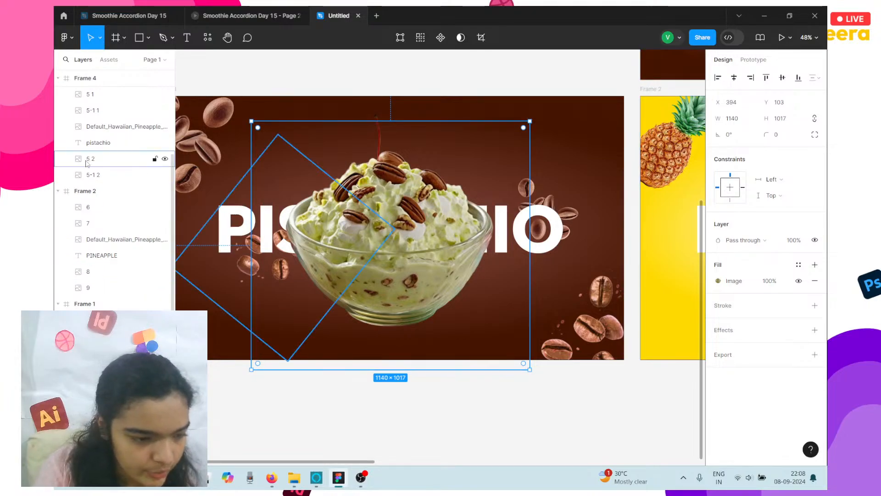
- Delete the Default_Hawaiian_Pineapple bowl from Frame 4, behind the pistachio bowl
{"action": "scroll", "coordinate": [87, 238], "scroll_direction": "up", "scroll_amount": 3}
{"action": "scroll", "coordinate": [87, 239], "scroll_direction": "up", "scroll_amount": 1}
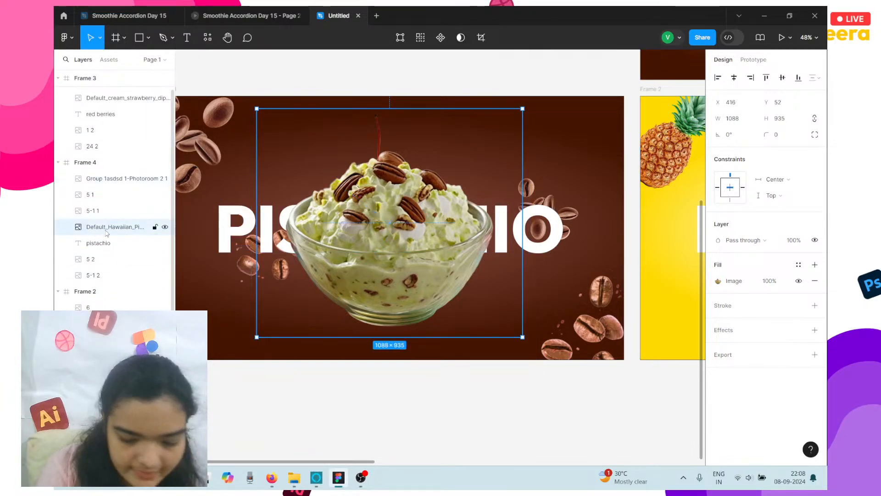
{"action": "key", "text": "Escape"}
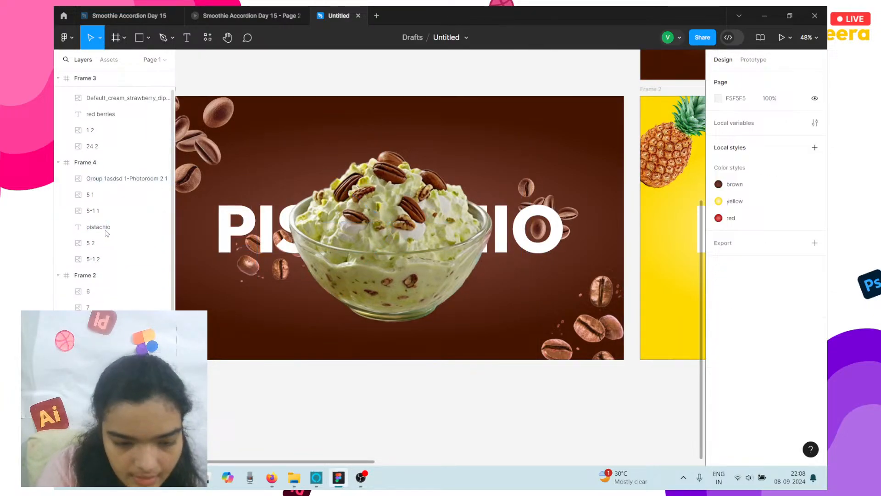
{"action": "left_click", "coordinate": [374, 324]}
{"action": "left_click_drag", "start_coordinate": [373, 320], "coordinate": [372, 321]}
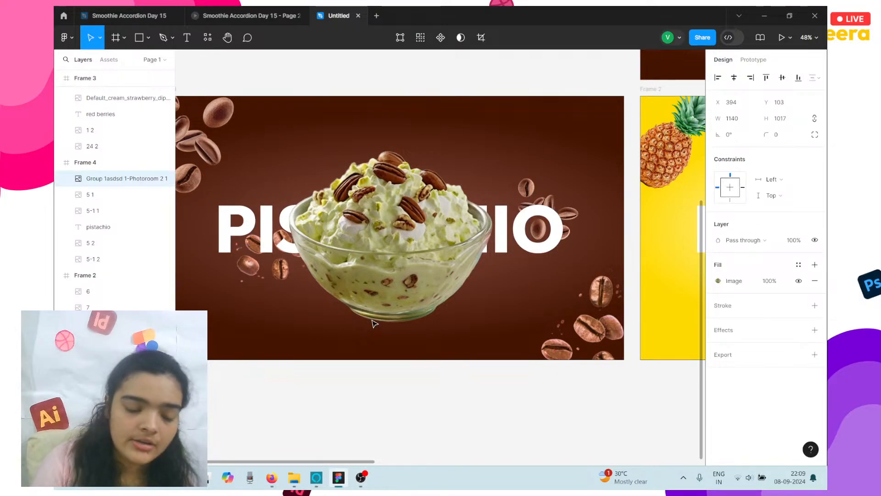
- Connect Frame 1's brown panel to Frame 4 with an On click, Navigate to prototype interaction
{"action": "scroll", "coordinate": [374, 324], "scroll_direction": "down", "scroll_amount": 5}
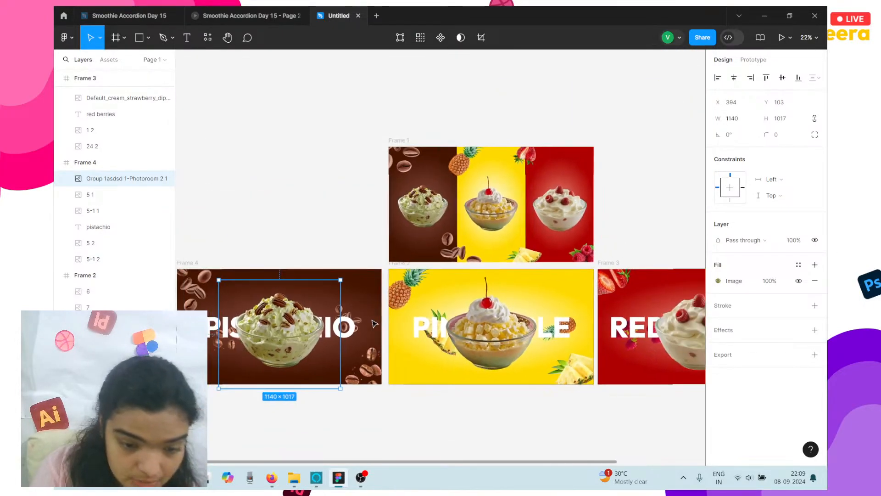
{"action": "scroll", "coordinate": [375, 324], "scroll_direction": "right", "scroll_amount": 1}
{"action": "left_click", "coordinate": [272, 234]}
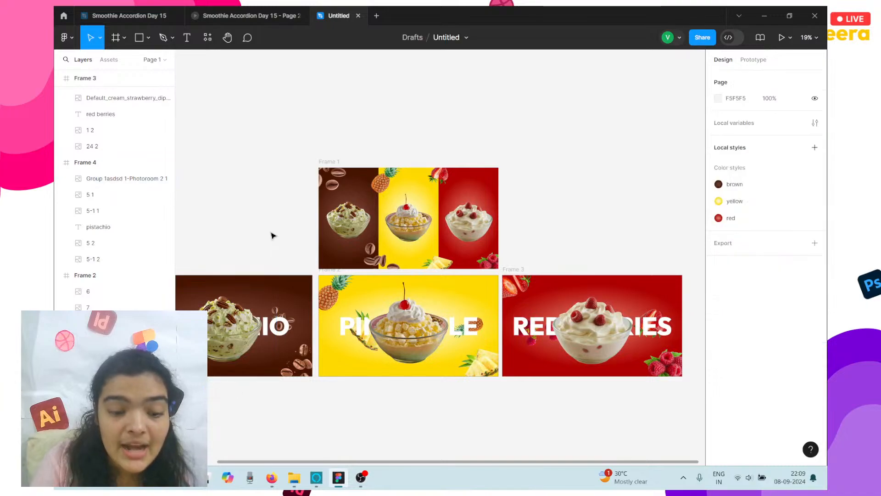
{"action": "scroll", "coordinate": [271, 235], "scroll_direction": "up", "scroll_amount": 2}
{"action": "scroll", "coordinate": [292, 201], "scroll_direction": "up", "scroll_amount": 1}
{"action": "left_click_drag", "start_coordinate": [295, 91], "coordinate": [404, 179]}
{"action": "left_click", "coordinate": [404, 179]}
{"action": "scroll", "coordinate": [404, 179], "scroll_direction": "left", "scroll_amount": 4}
{"action": "scroll", "coordinate": [404, 179], "scroll_direction": "down", "scroll_amount": 1}
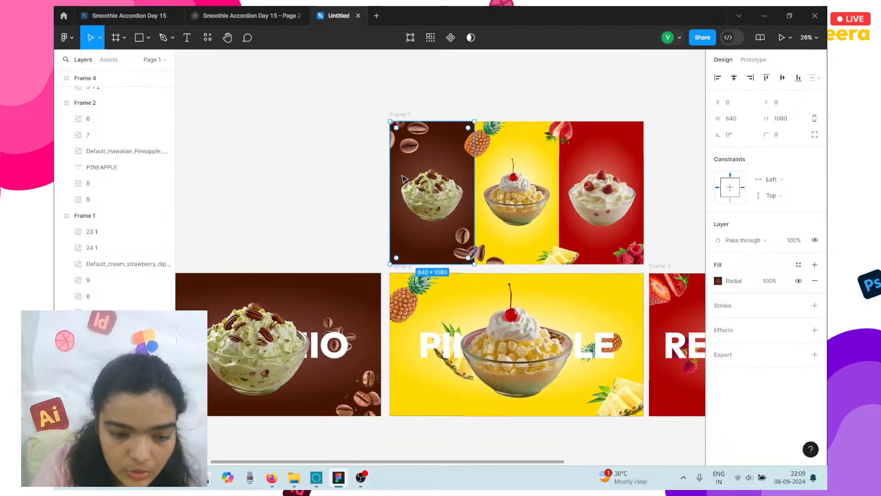
{"action": "left_click", "coordinate": [755, 61]}
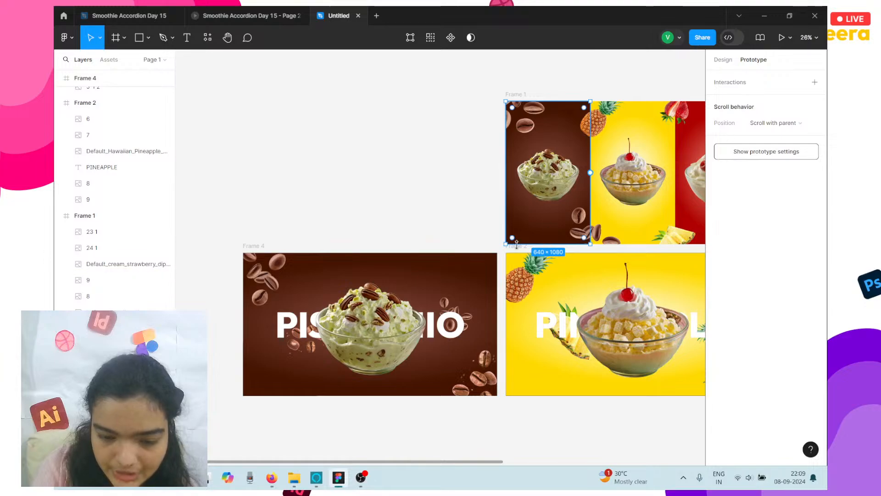
{"action": "left_click_drag", "start_coordinate": [548, 244], "coordinate": [370, 276]}
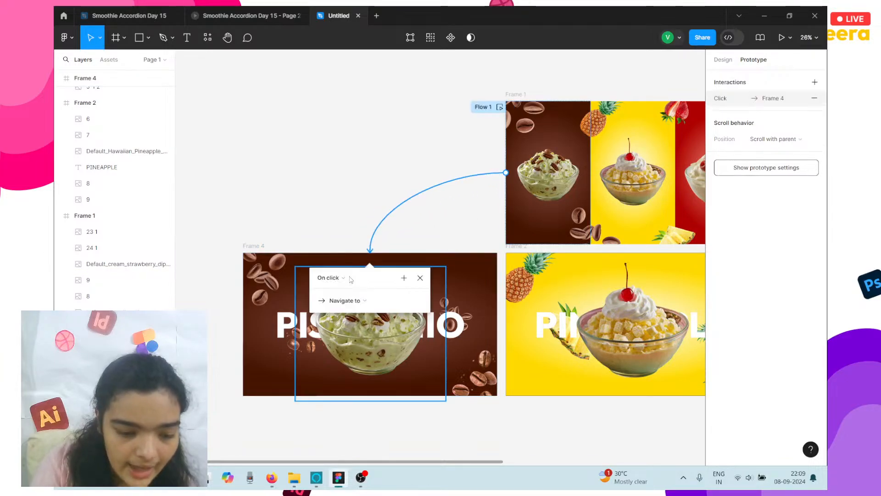
{"action": "scroll", "coordinate": [374, 225], "scroll_direction": "down", "scroll_amount": 2}
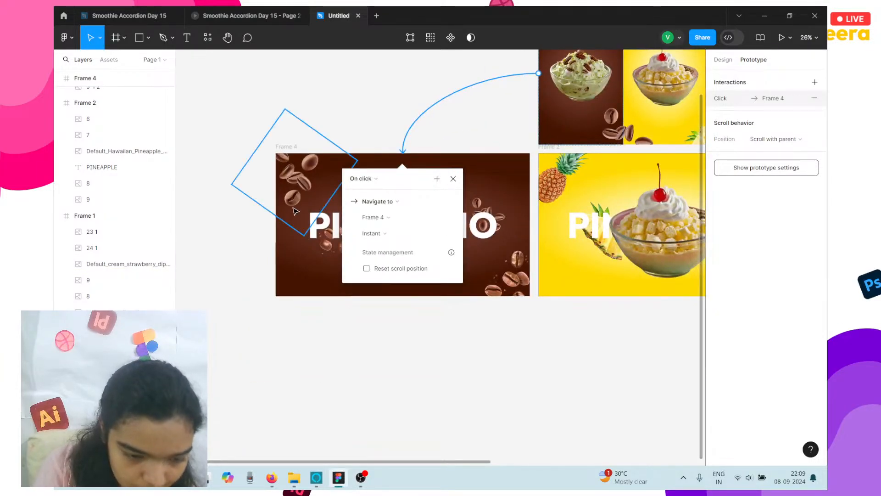
- Set the brown panel's interaction to Frame 4 to Smart animate with Gentle easing
{"action": "left_click", "coordinate": [386, 241]}
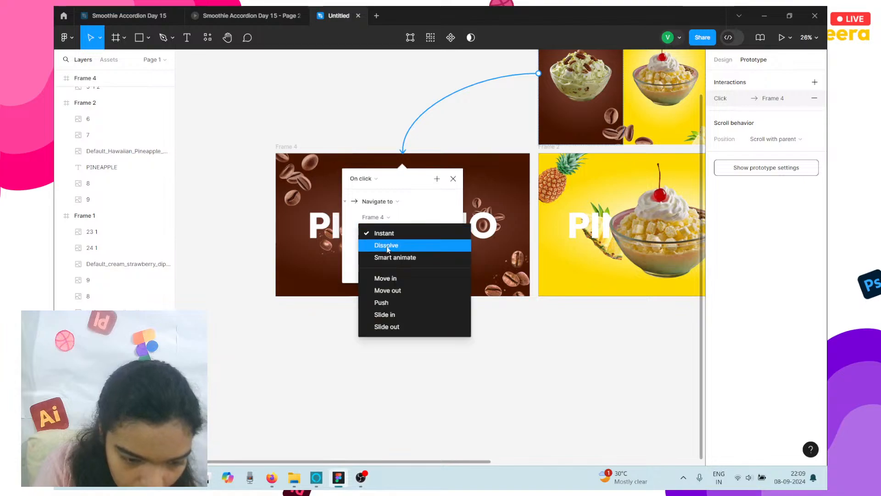
{"action": "left_click", "coordinate": [387, 261]}
{"action": "left_click", "coordinate": [382, 250]}
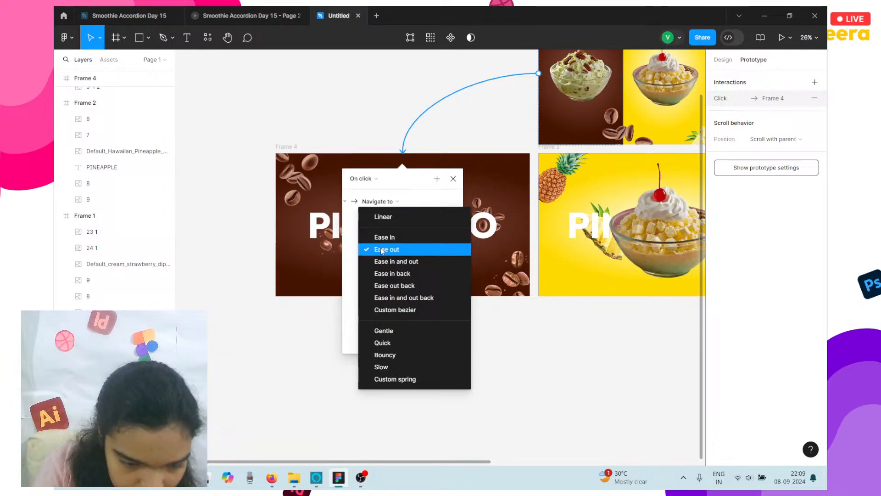
{"action": "left_click", "coordinate": [383, 331]}
- Connect Frame 4 back to Frame 1 with an On click, Navigate to interaction using Smart animate, Gentle, 800ms
{"action": "scroll", "coordinate": [429, 187], "scroll_direction": "right", "scroll_amount": 5}
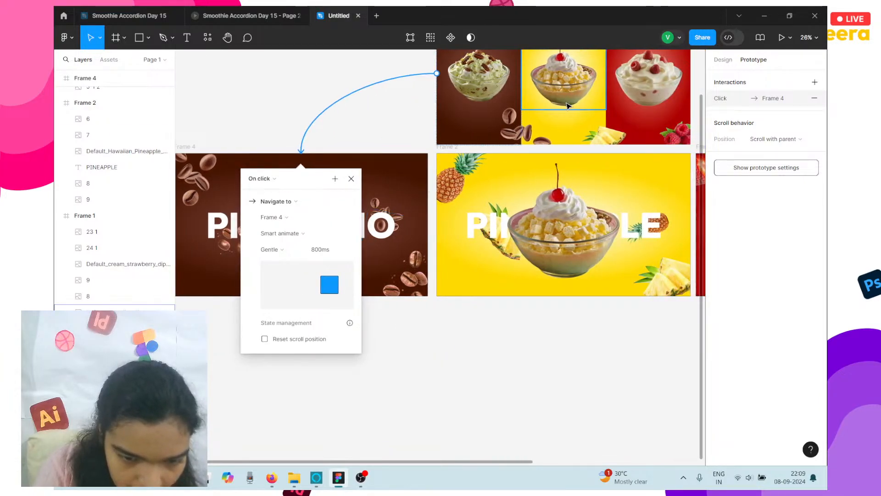
{"action": "left_click", "coordinate": [192, 151]}
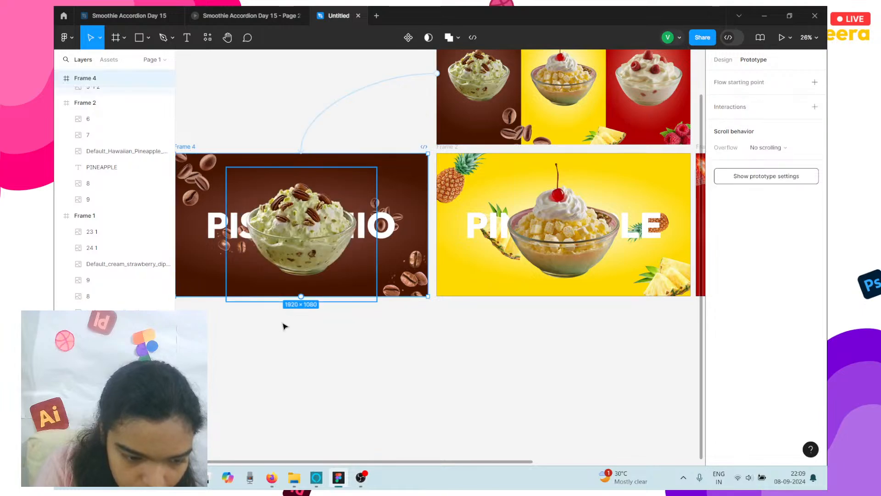
{"action": "left_click_drag", "start_coordinate": [301, 296], "coordinate": [471, 139]}
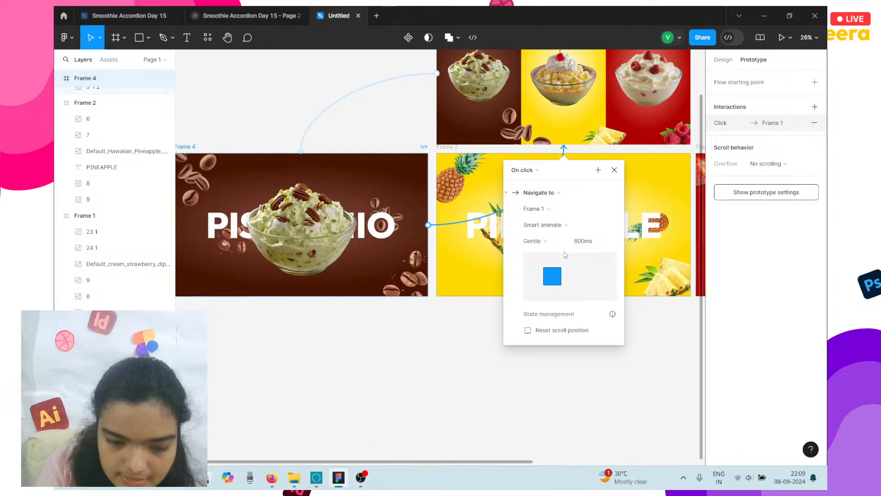
- Connect Frame 1's yellow panel to Frame 2 with an On click, Navigate to interaction using Smart animate, Gentle, 800ms
{"action": "scroll", "coordinate": [564, 255], "scroll_direction": "right", "scroll_amount": 4}
{"action": "left_click", "coordinate": [480, 110]}
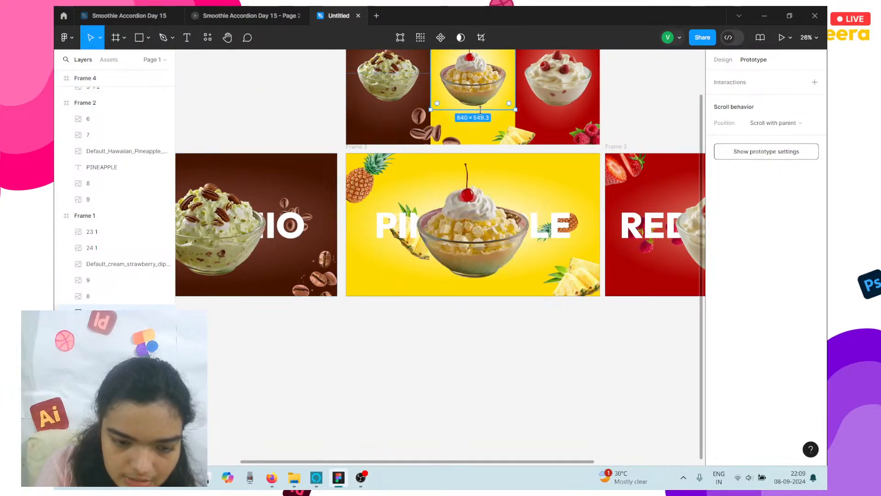
{"action": "left_click", "coordinate": [471, 123]}
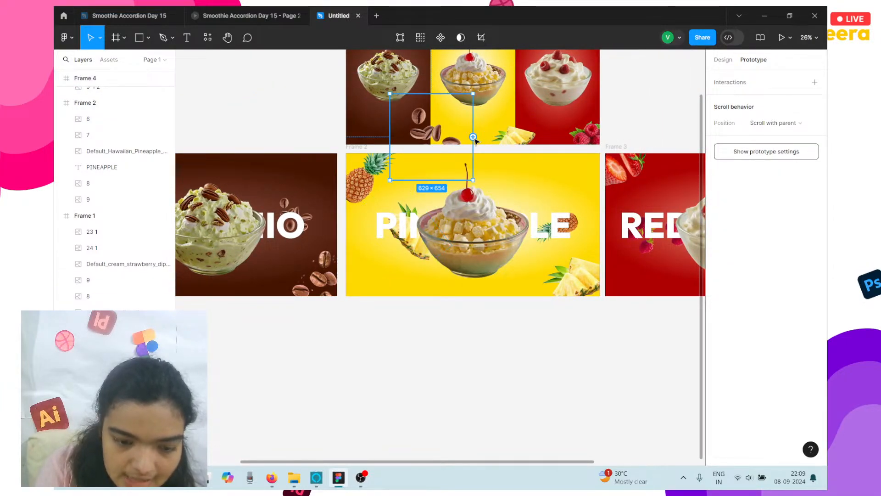
{"action": "mouse_move", "coordinate": [477, 143]}
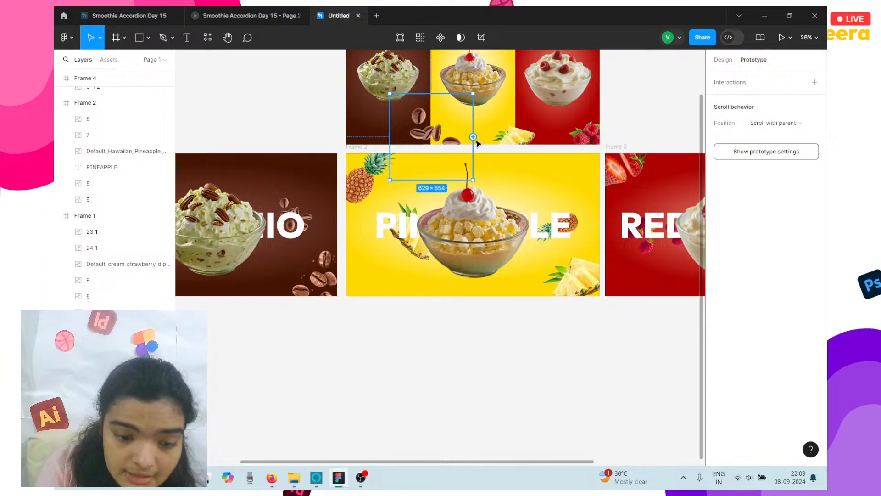
{"action": "left_click", "coordinate": [511, 117]}
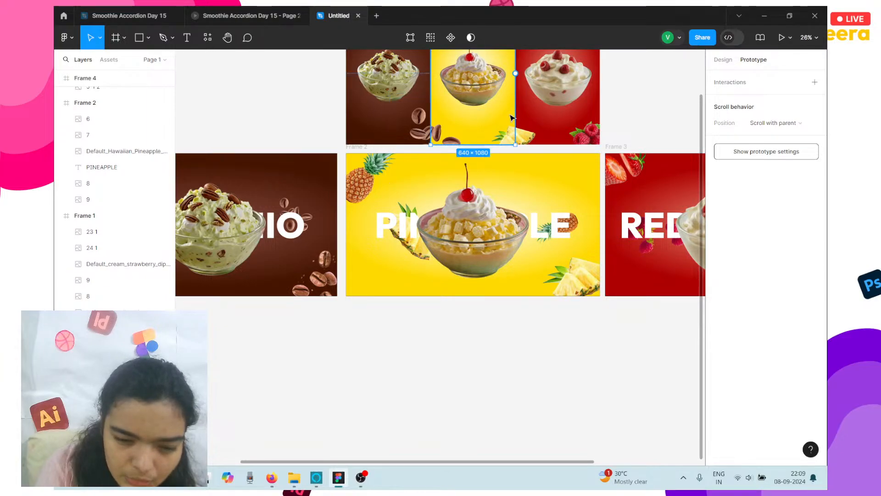
{"action": "left_click_drag", "start_coordinate": [476, 192], "coordinate": [475, 193]}
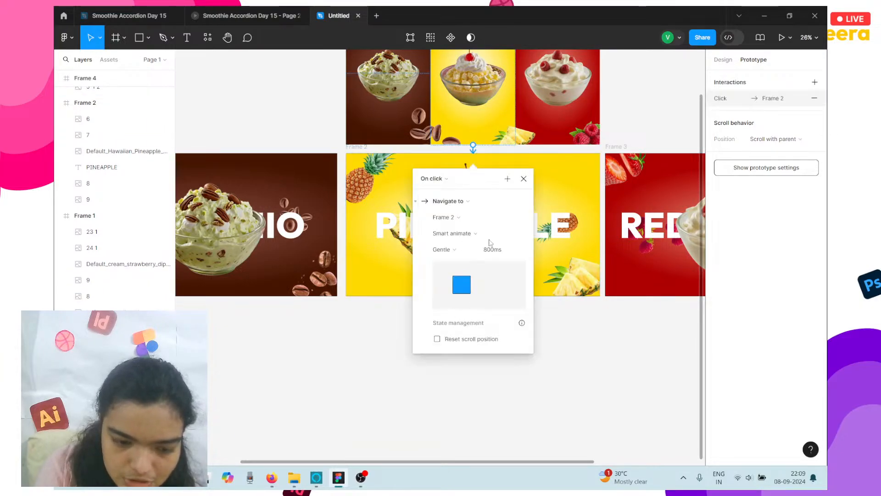
- Move Frame 2 slightly down to widen the gap below Frame 1, and connect it back to Frame 1 with an On click, Navigate to interaction
{"action": "left_click", "coordinate": [363, 298]}
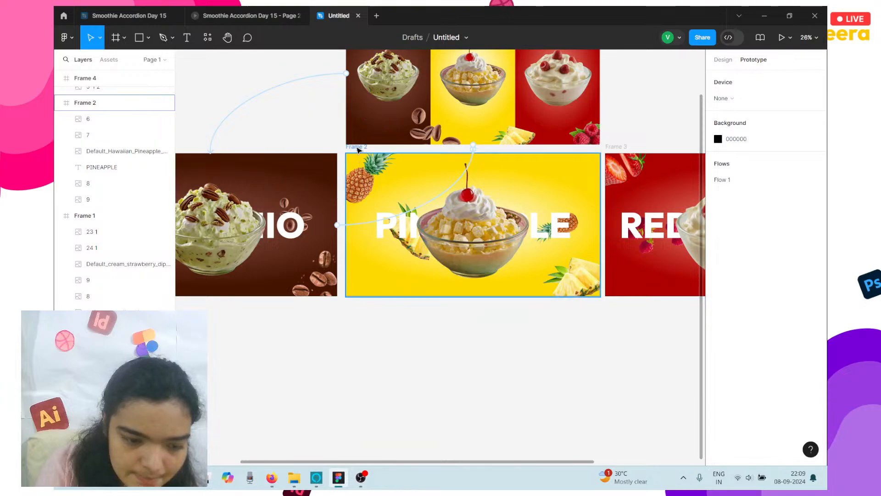
{"action": "left_click_drag", "start_coordinate": [354, 147], "coordinate": [435, 290]}
{"action": "left_click", "coordinate": [433, 291]}
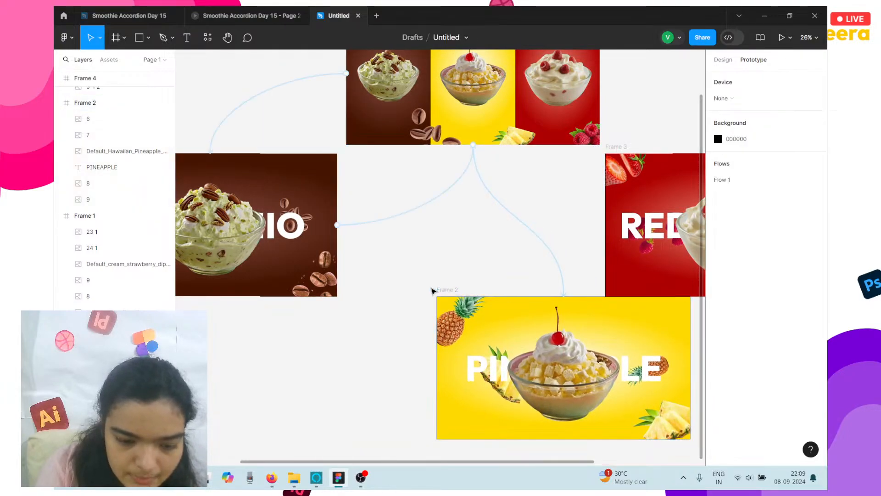
{"action": "left_click_drag", "start_coordinate": [506, 326], "coordinate": [427, 322]}
{"action": "key", "text": "ctrl+z"}
{"action": "left_click", "coordinate": [444, 290]}
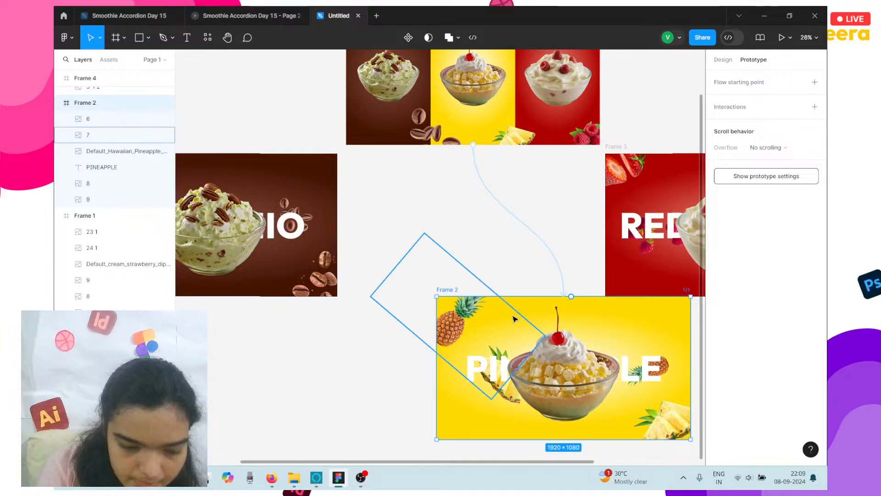
{"action": "left_click_drag", "start_coordinate": [516, 312], "coordinate": [421, 199]}
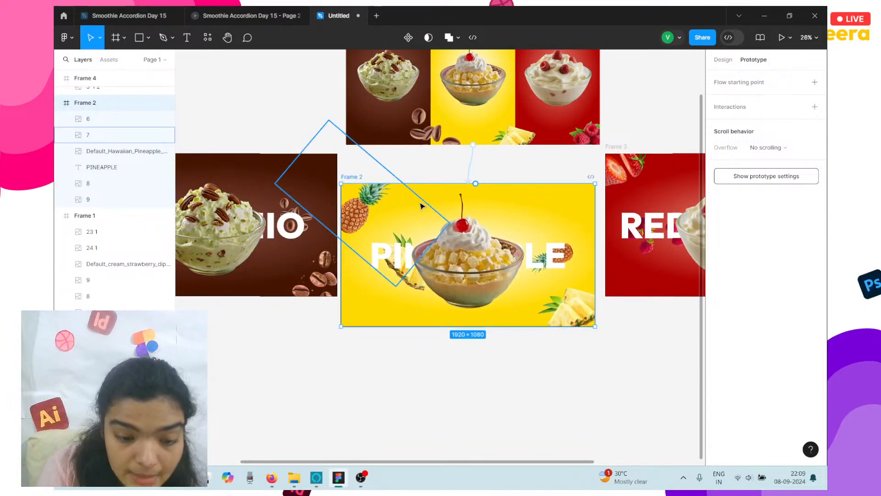
{"action": "left_click_drag", "start_coordinate": [467, 327], "coordinate": [495, 105]}
- Connect Frame 1's red panel to Frame 3 with an On click, Navigate to interaction using Smart animate, Gentle, 800ms
{"action": "scroll", "coordinate": [494, 103], "scroll_direction": "up", "scroll_amount": 2}
{"action": "scroll", "coordinate": [494, 104], "scroll_direction": "right", "scroll_amount": 3}
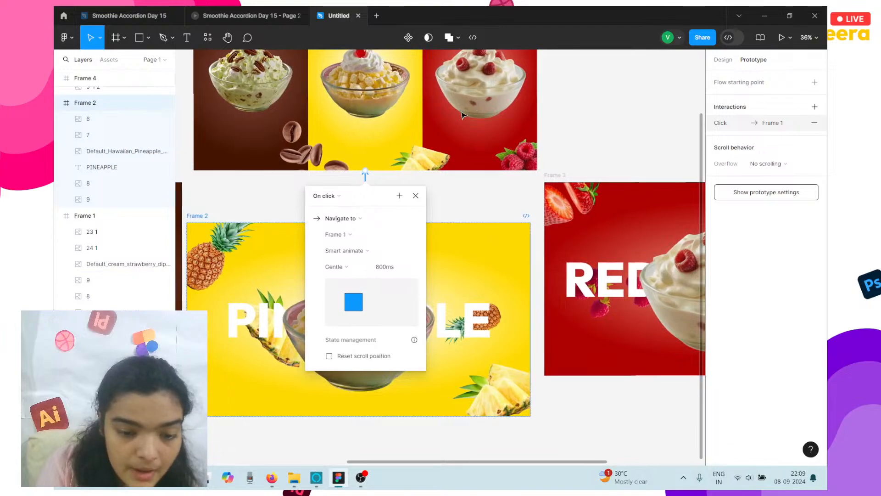
{"action": "scroll", "coordinate": [462, 115], "scroll_direction": "down", "scroll_amount": 2}
{"action": "scroll", "coordinate": [462, 115], "scroll_direction": "up", "scroll_amount": 1}
{"action": "left_click", "coordinate": [410, 83]}
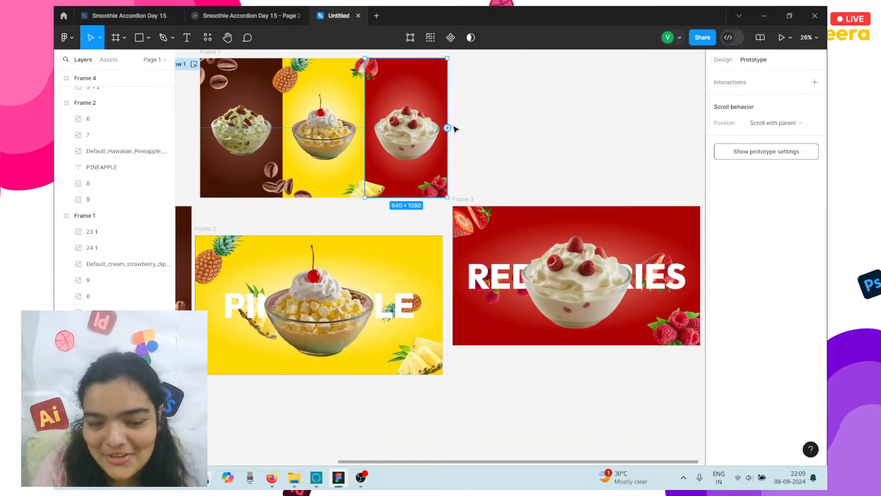
{"action": "left_click_drag", "start_coordinate": [448, 127], "coordinate": [551, 257]}
- Connect Frame 3 back to Frame 1 with an On click, Navigate to interaction using Smart animate, Gentle, 800ms
{"action": "scroll", "coordinate": [528, 230], "scroll_direction": "down", "scroll_amount": 2}
{"action": "scroll", "coordinate": [528, 230], "scroll_direction": "right", "scroll_amount": 2}
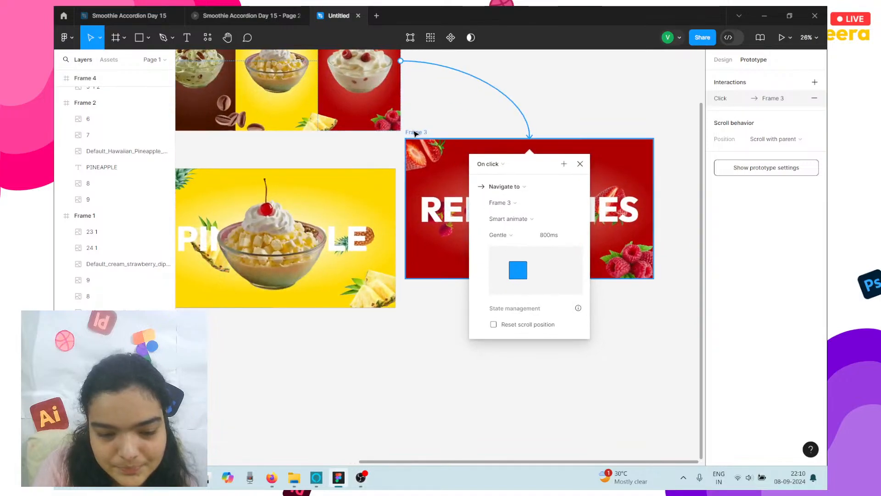
{"action": "left_click", "coordinate": [415, 134]}
{"action": "left_click_drag", "start_coordinate": [529, 280], "coordinate": [303, 120]}
- Present the prototype starting from Frame 1, the Flow 1 starting point
{"action": "scroll", "coordinate": [313, 131], "scroll_direction": "up", "scroll_amount": 1}
{"action": "scroll", "coordinate": [314, 131], "scroll_direction": "left", "scroll_amount": 2}
{"action": "scroll", "coordinate": [313, 131], "scroll_direction": "up", "scroll_amount": 1}
{"action": "scroll", "coordinate": [314, 131], "scroll_direction": "left", "scroll_amount": 5}
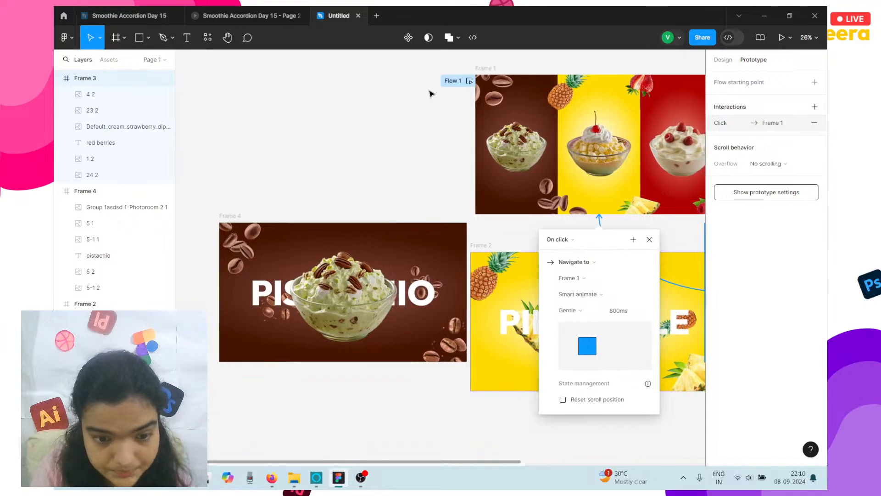
{"action": "left_click", "coordinate": [487, 69]}
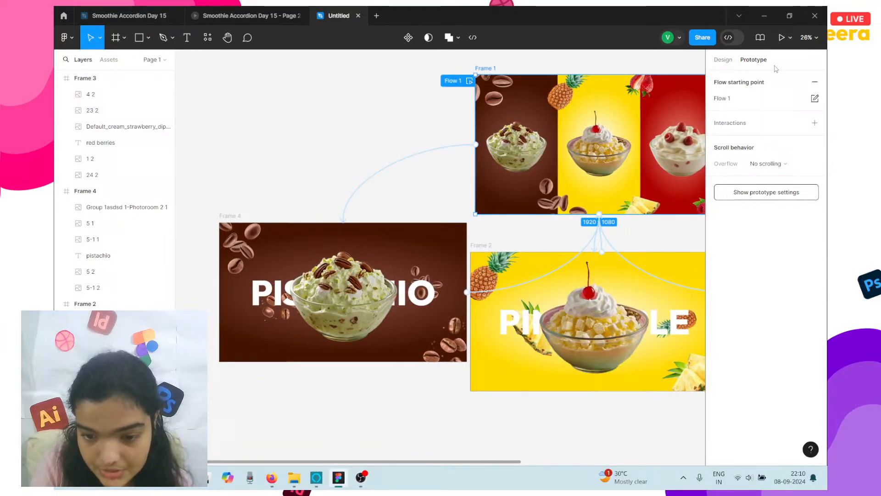
{"action": "left_click", "coordinate": [781, 37]}
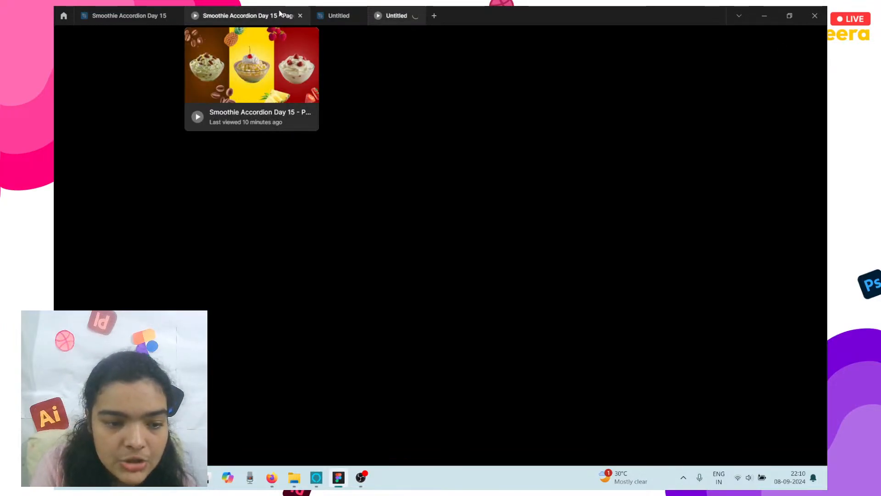
- Close the Smoothie Accordion Day 15 prototype and its design file
{"action": "left_click", "coordinate": [302, 19]}
{"action": "left_click", "coordinate": [300, 15]}
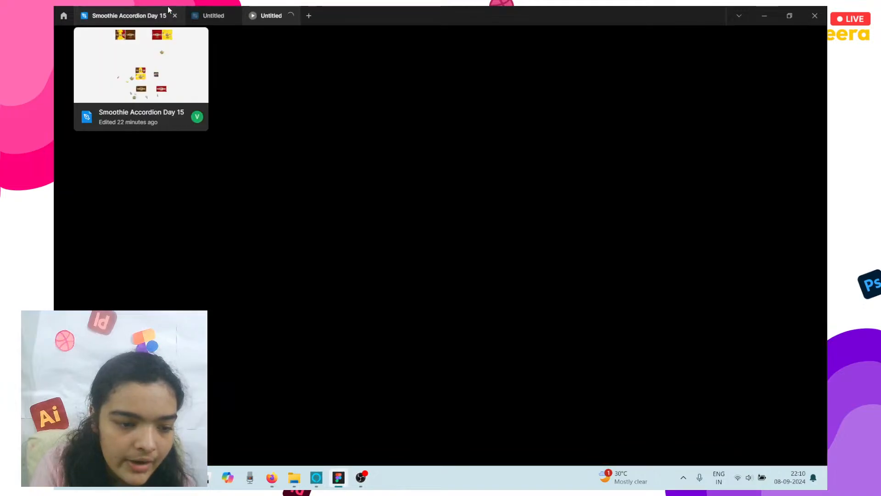
{"action": "left_click", "coordinate": [179, 16]}
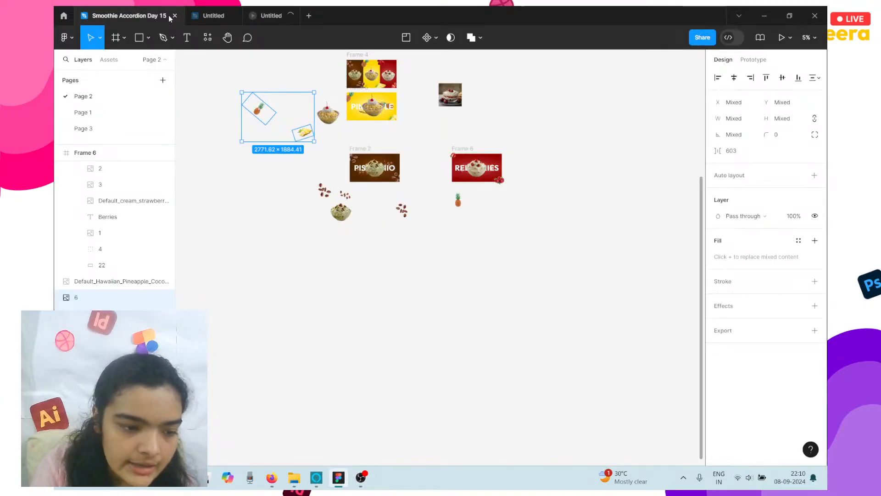
{"action": "left_click", "coordinate": [176, 16]}
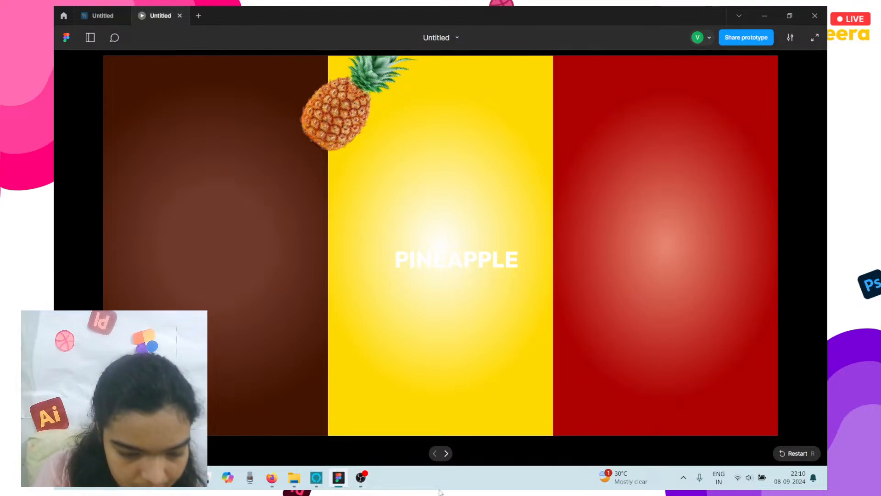
- Test the brown pistachio panel's transition to its detail frame and back in the prototype preview
{"action": "mouse_move", "coordinate": [334, 491]}
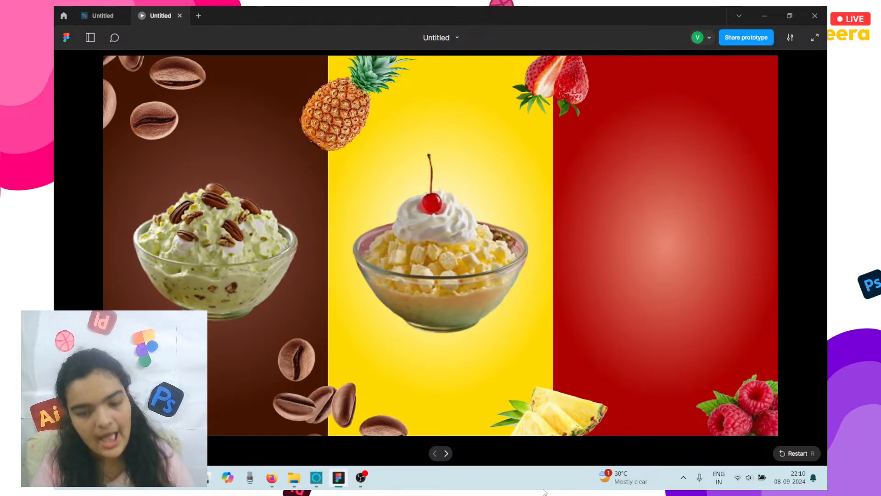
{"action": "left_click", "coordinate": [258, 291]}
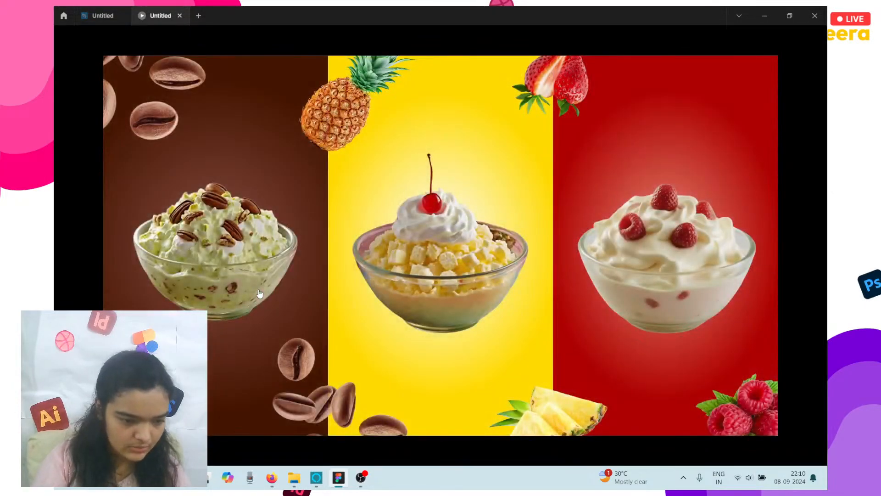
{"action": "left_click", "coordinate": [259, 291]}
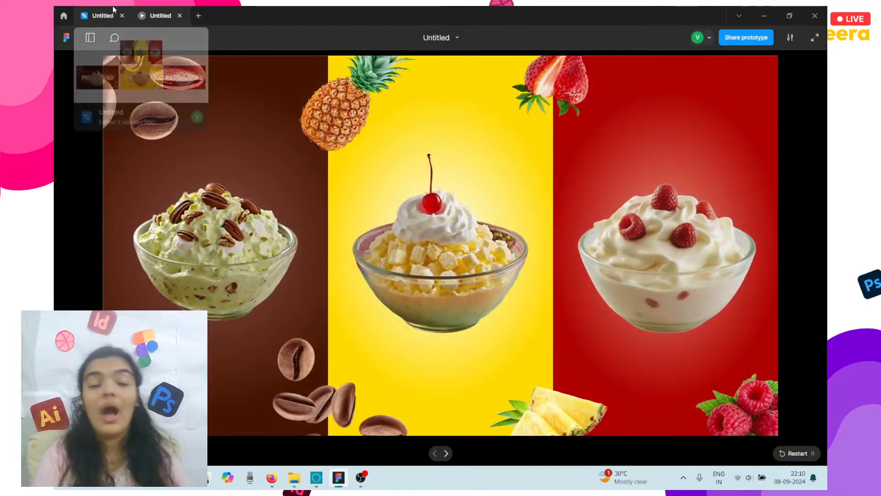
- Return to the Untitled design file, rename Frame 4's pistachio bowl layer as bowl 1, and select the matching bowl in Frame 1
{"action": "left_click", "coordinate": [102, 16]}
{"action": "left_click", "coordinate": [315, 274]}
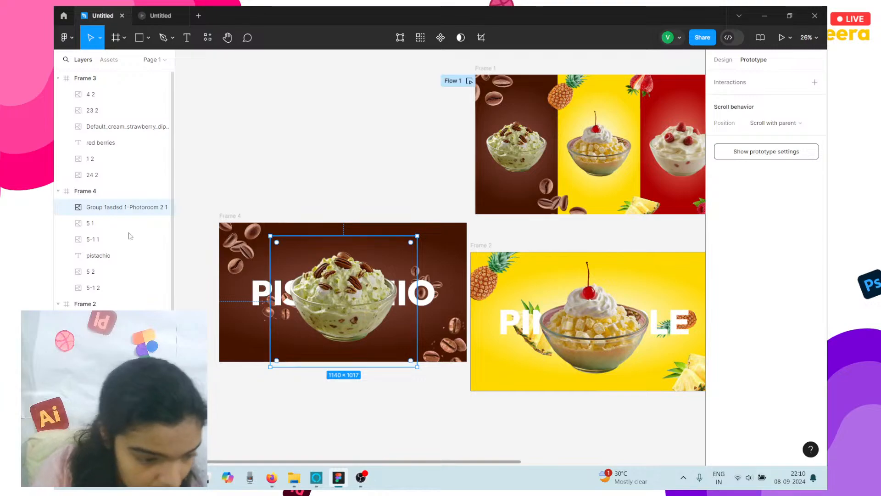
{"action": "double_click", "coordinate": [130, 214]}
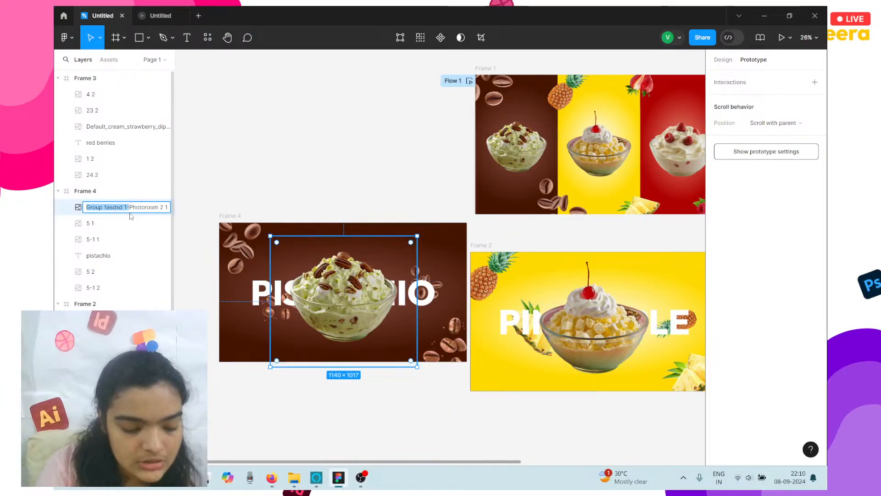
{"action": "double_click", "coordinate": [130, 214]}
{"action": "type", "text": "bowl"}
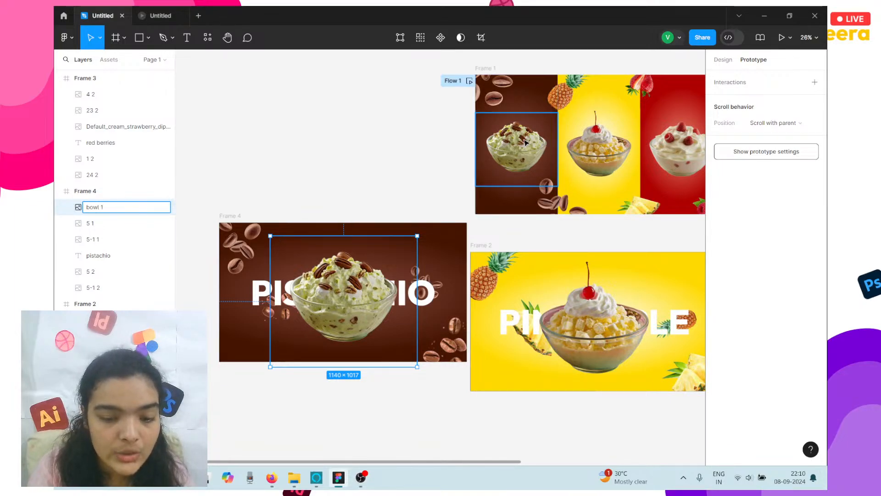
{"action": "left_click", "coordinate": [516, 183]}
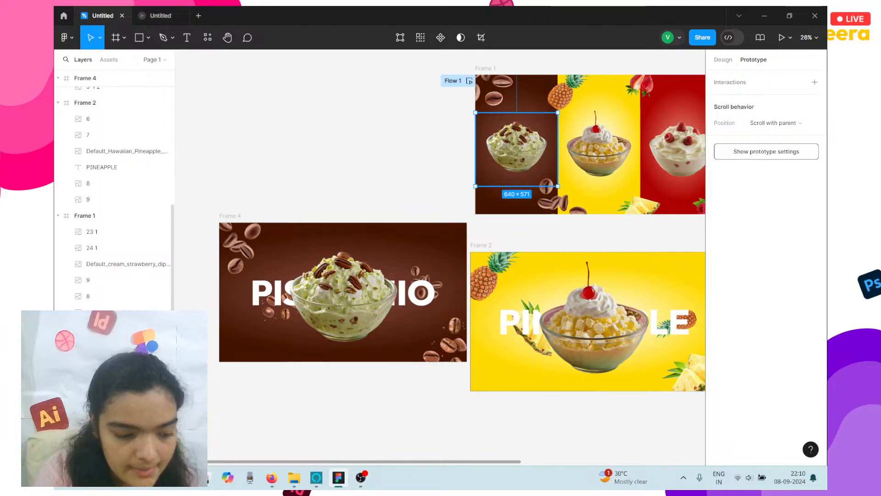
{"action": "left_click", "coordinate": [406, 180]}
- Rename the upper-left coffee bean layer 5-1 1 in Frame 4 as a, and select the matching beans in Frame 1
{"action": "left_click", "coordinate": [268, 244]}
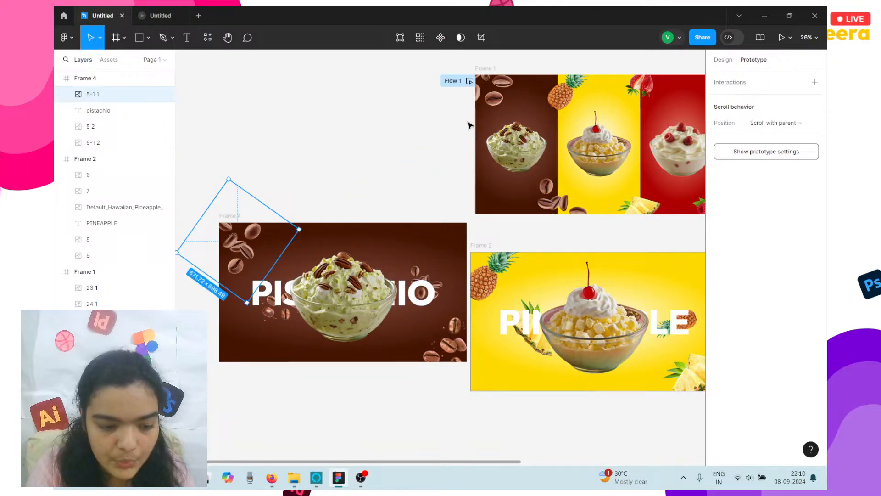
{"action": "double_click", "coordinate": [124, 99]}
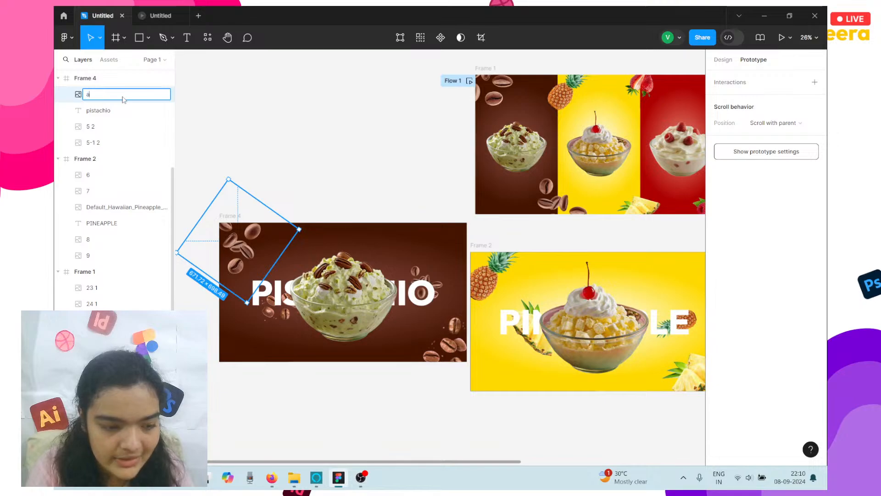
{"action": "left_click", "coordinate": [504, 85]}
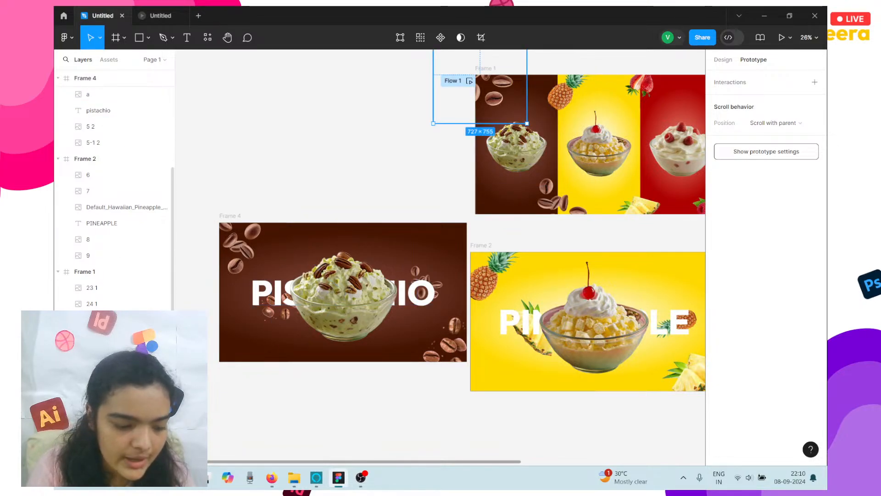
- Rename the lower-right coffee bean layer 5 1 in Frame 4 as b, and select the matching beans in Frame 1
{"action": "key", "text": "ctrl+z"}
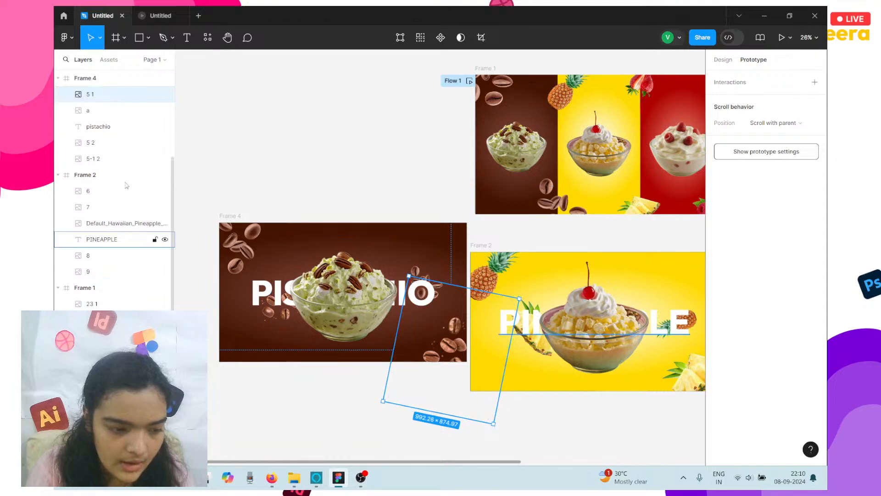
{"action": "double_click", "coordinate": [112, 100]}
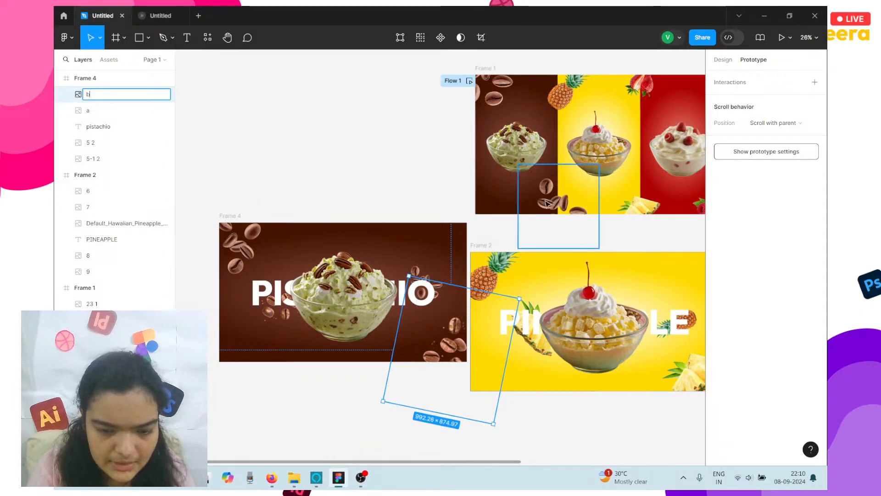
{"action": "left_click", "coordinate": [558, 202]}
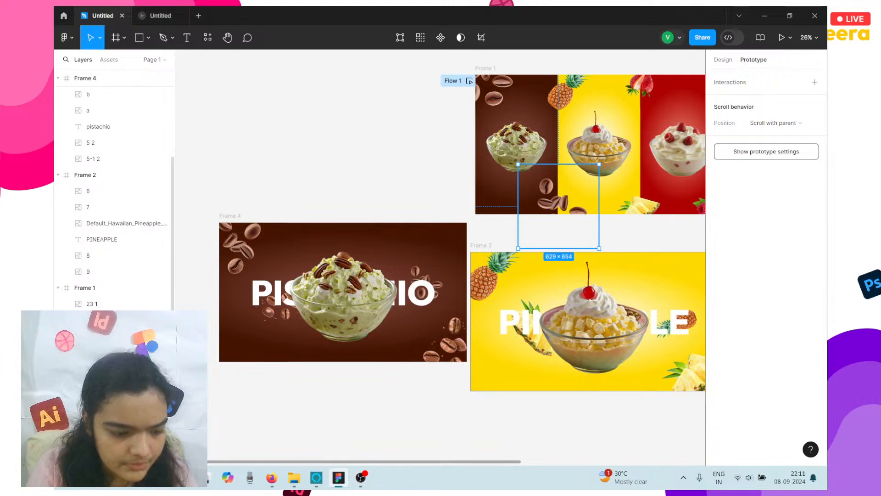
{"action": "left_click", "coordinate": [409, 164]}
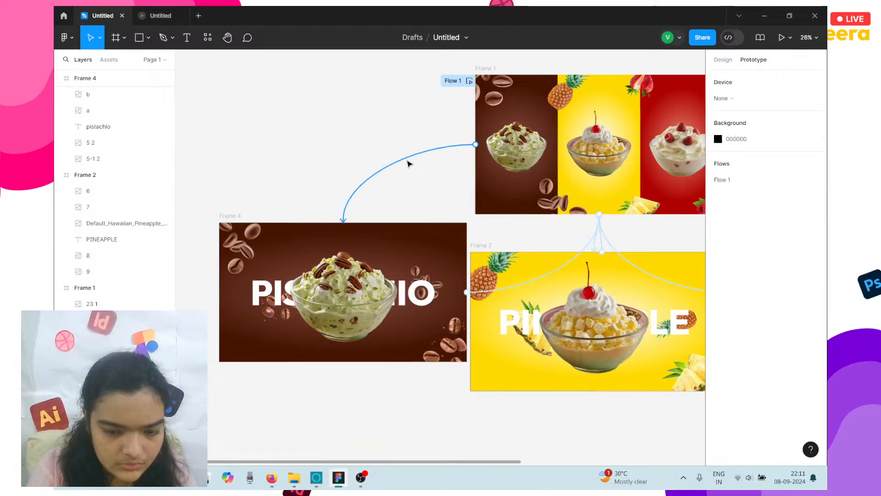
- Rename the whole pineapple layer in Frame 1 and the matching layer 8 in Frame 2 as c
{"action": "scroll", "coordinate": [409, 163], "scroll_direction": "right", "scroll_amount": 5}
{"action": "left_click", "coordinate": [390, 92]}
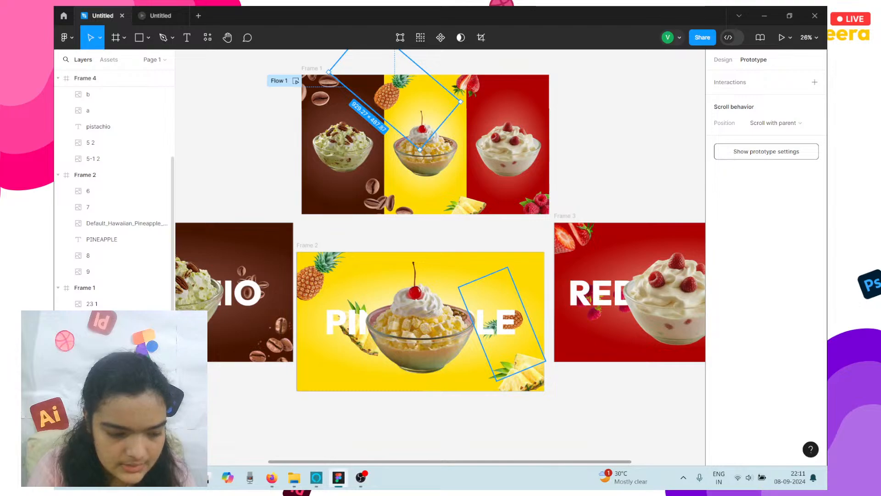
{"action": "left_click", "coordinate": [508, 299]}
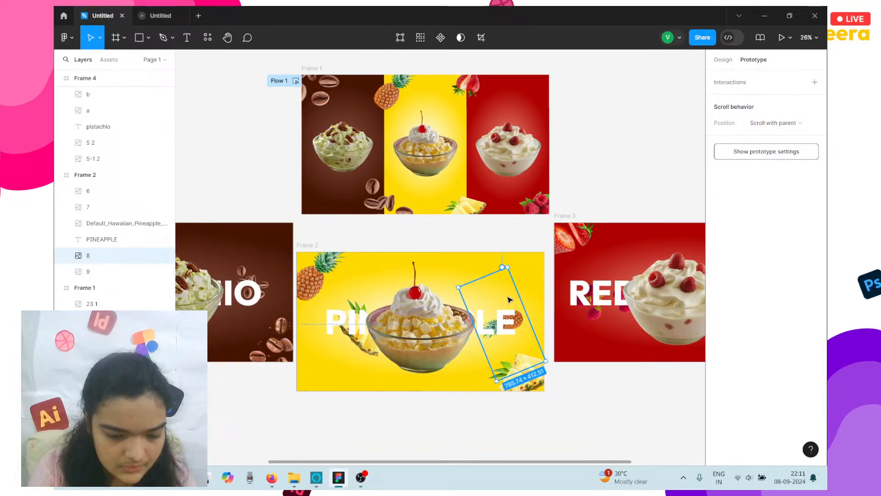
{"action": "double_click", "coordinate": [89, 259]}
{"action": "type", "text": "c"}
{"action": "left_click", "coordinate": [232, 181]}
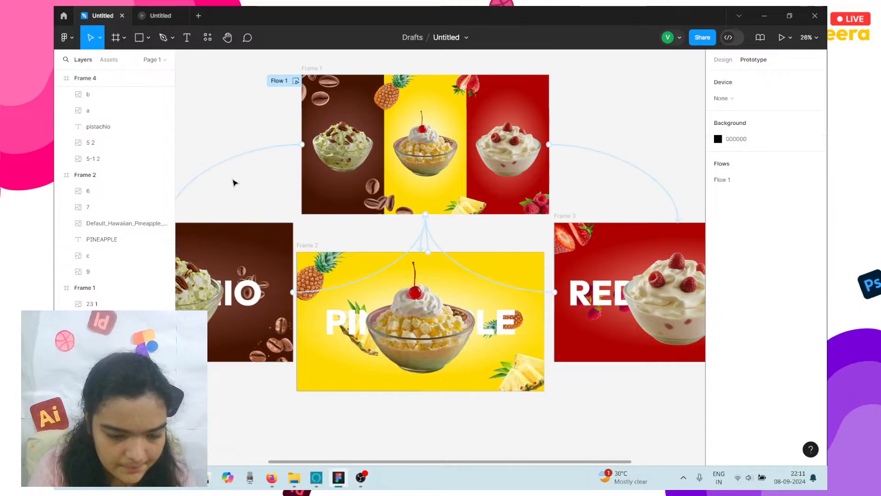
- Rename the pineapple slice layer in Frame 1 and the matching layer 9 in Frame 2 as d
{"action": "left_click", "coordinate": [449, 203]}
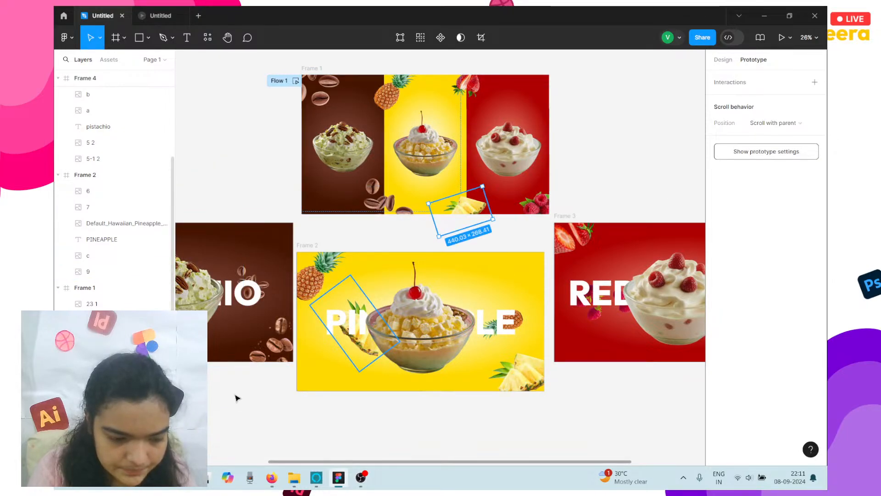
{"action": "left_click", "coordinate": [336, 334]}
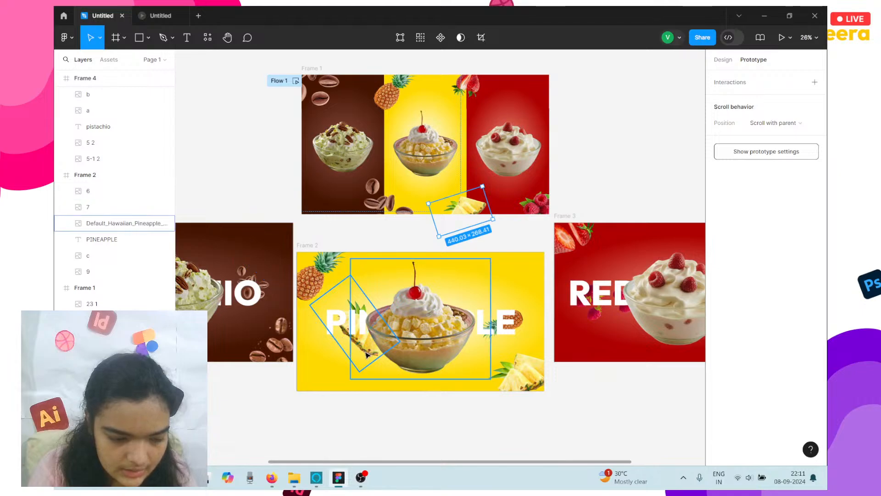
{"action": "left_click", "coordinate": [110, 207]}
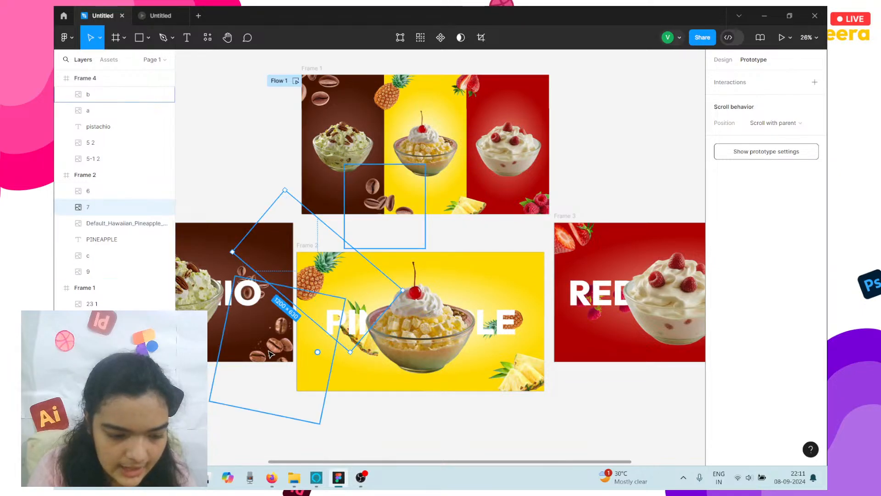
{"action": "scroll", "coordinate": [480, 94], "scroll_direction": "left", "scroll_amount": 5}
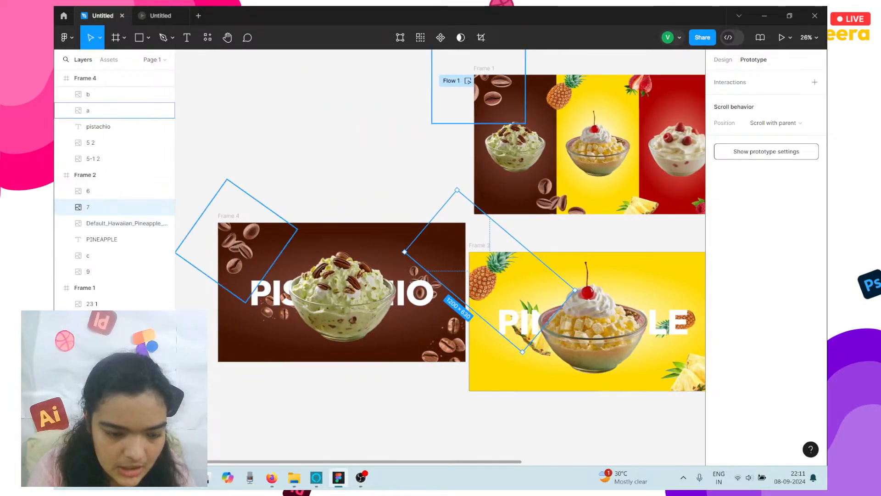
{"action": "scroll", "coordinate": [311, 193], "scroll_direction": "right", "scroll_amount": 6}
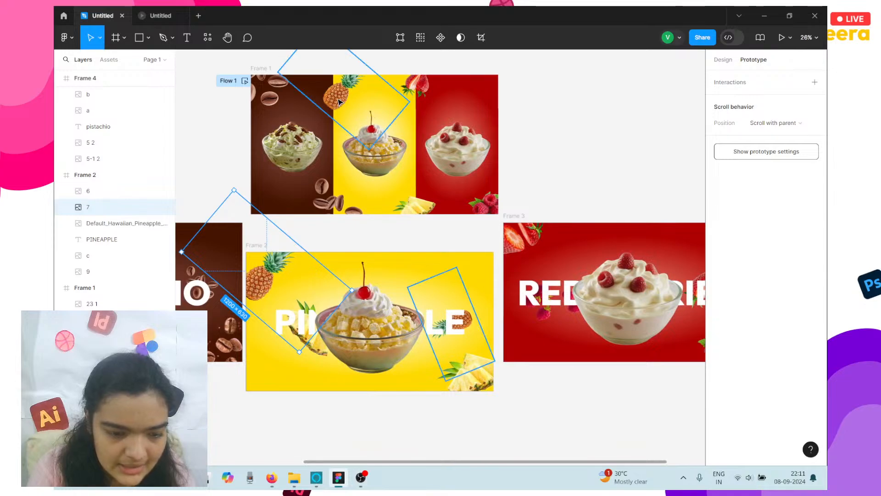
{"action": "left_click", "coordinate": [416, 209]}
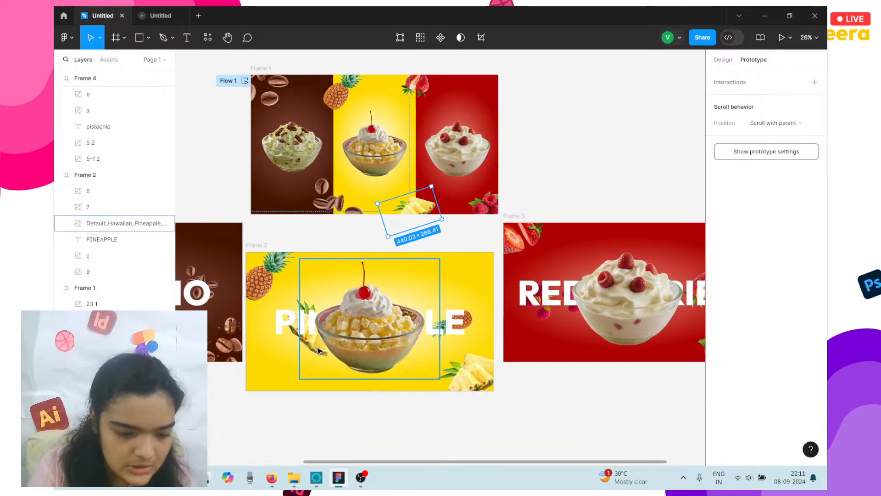
{"action": "left_click", "coordinate": [258, 246]}
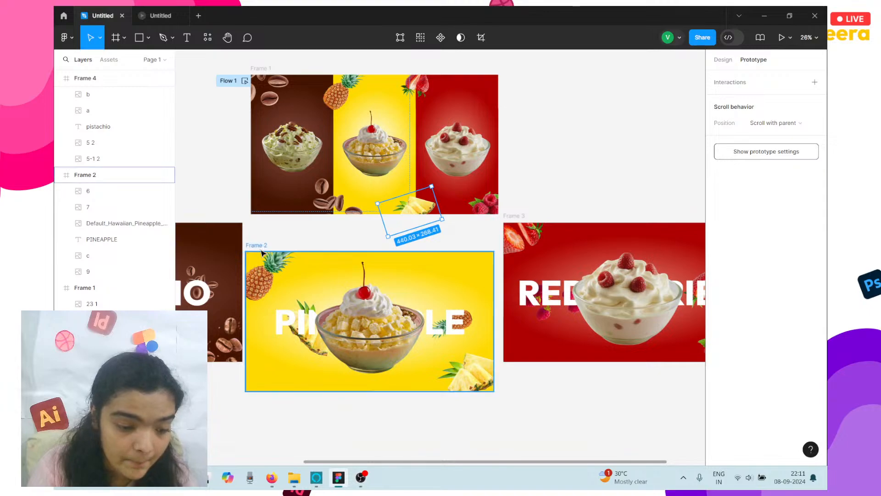
{"action": "left_click", "coordinate": [90, 274]}
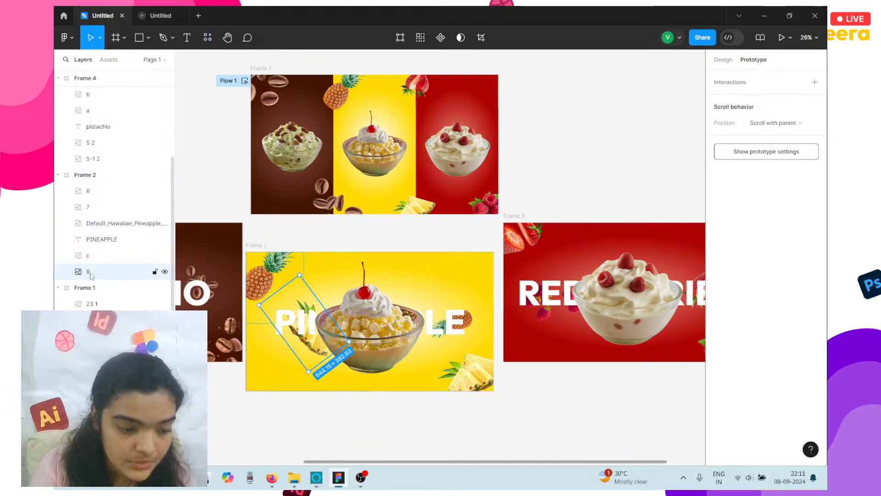
{"action": "double_click", "coordinate": [97, 275]}
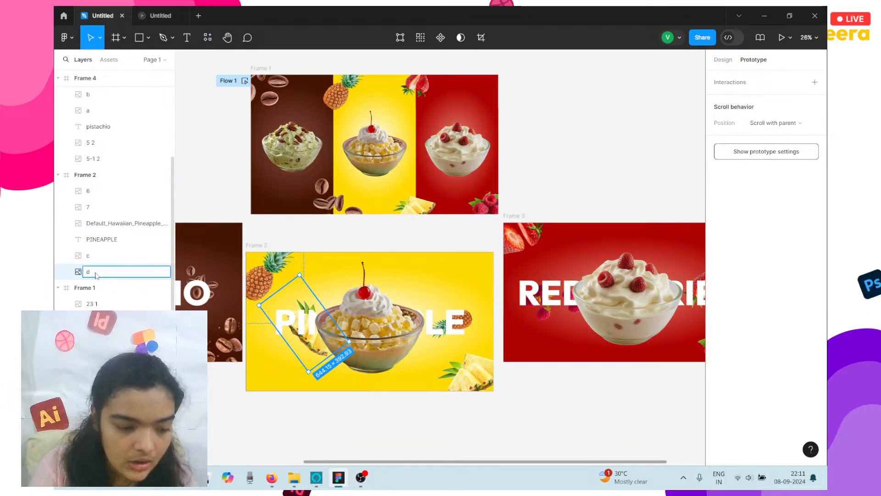
{"action": "type", "text": "d"}
{"action": "left_click", "coordinate": [226, 441]}
- Rename the strawberry layer at the top of Frame 1's red panel as e
{"action": "scroll", "coordinate": [386, 303], "scroll_direction": "left", "scroll_amount": 5}
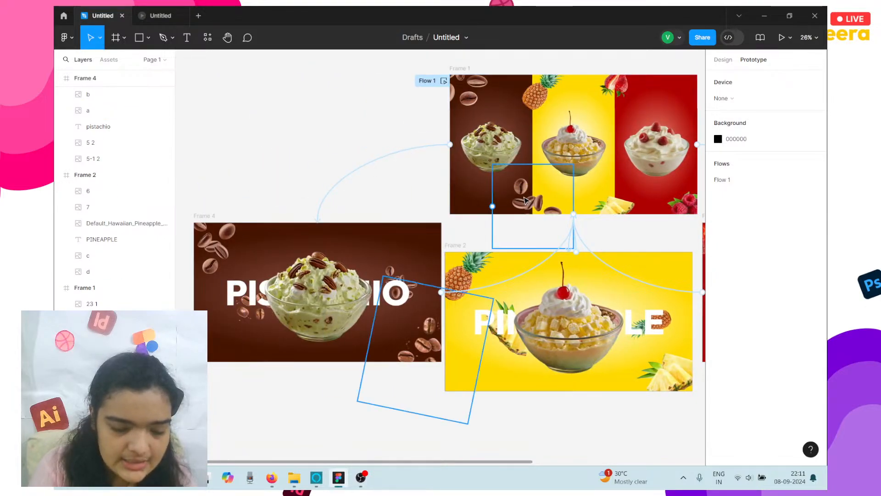
{"action": "scroll", "coordinate": [487, 128], "scroll_direction": "right", "scroll_amount": 3}
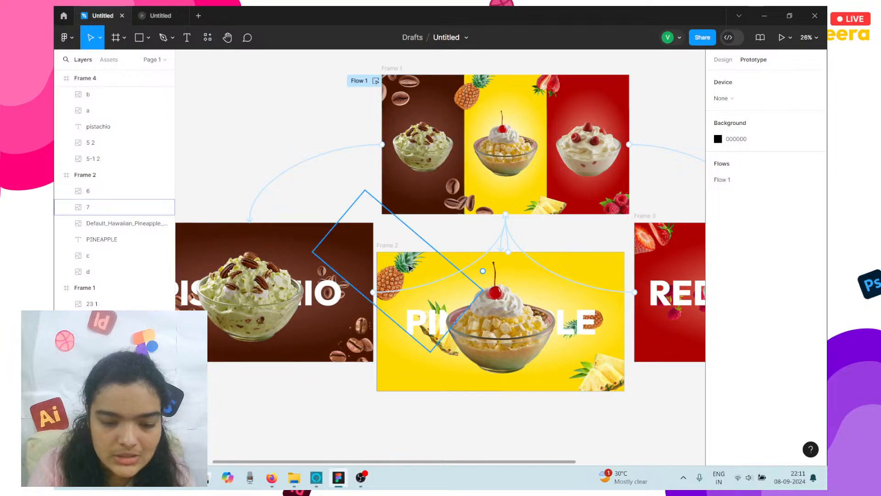
{"action": "scroll", "coordinate": [339, 207], "scroll_direction": "right", "scroll_amount": 10}
{"action": "left_click", "coordinate": [330, 84]}
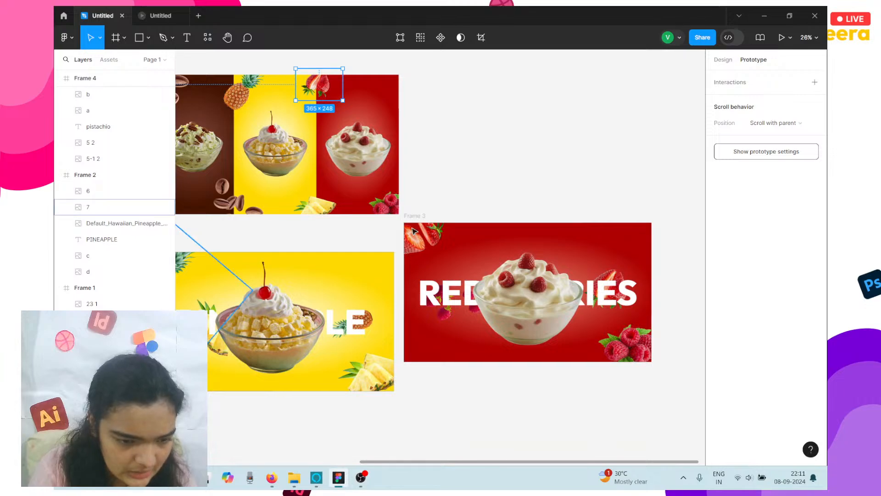
{"action": "left_click", "coordinate": [458, 209]}
- Rename the lower-right raspberry layers, 23 1 in Frame 1 and 23 2 in Frame 3, as f
{"action": "left_click", "coordinate": [393, 197]}
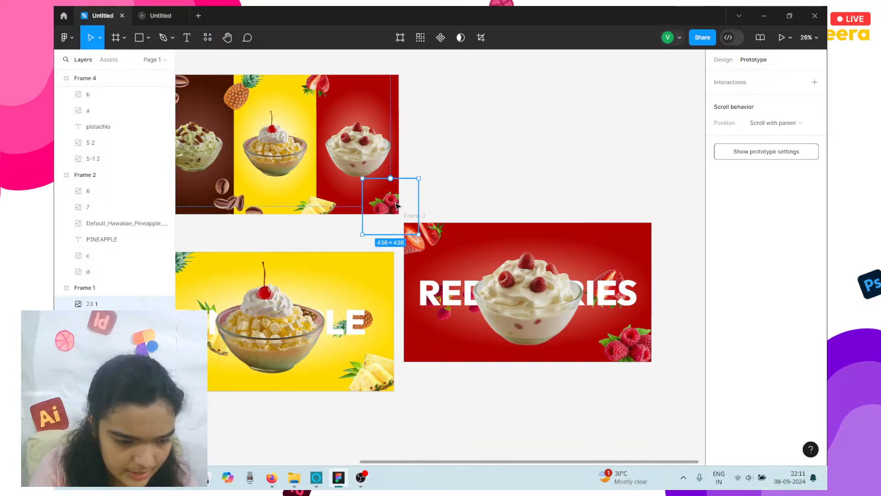
{"action": "double_click", "coordinate": [105, 304]}
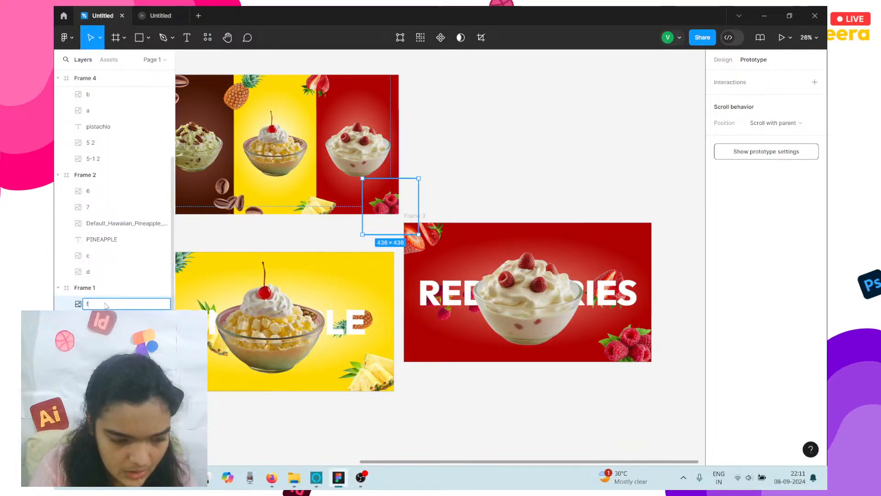
{"action": "left_click", "coordinate": [615, 349]}
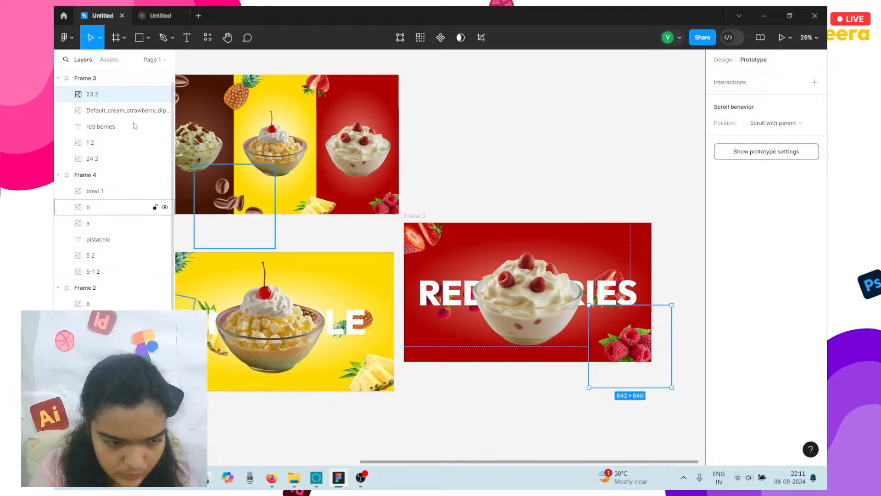
{"action": "double_click", "coordinate": [125, 98]}
{"action": "type", "text": "f"}
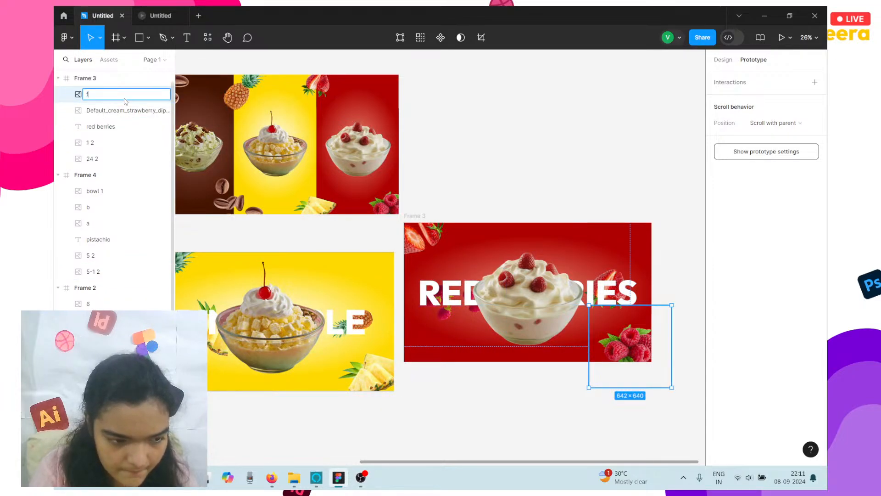
- Rename the upper-left strawberry layer 4 2 in Frame 3 as e
{"action": "left_click", "coordinate": [406, 248]}
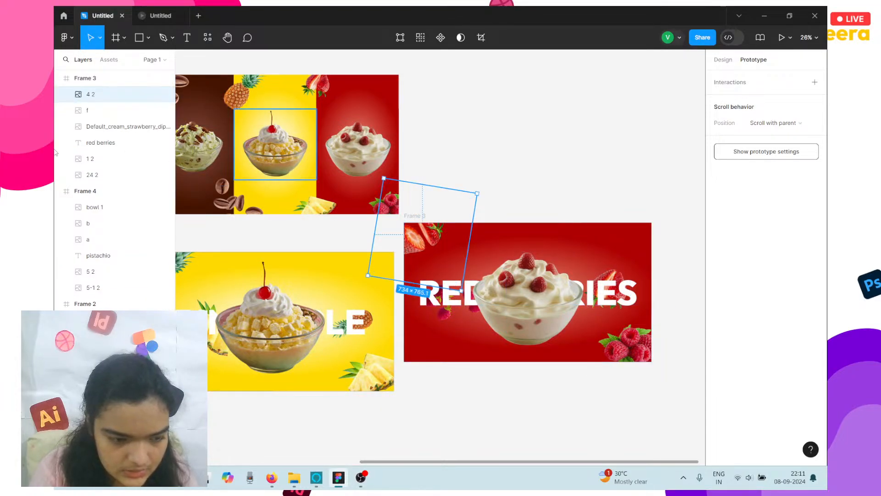
{"action": "double_click", "coordinate": [124, 94]}
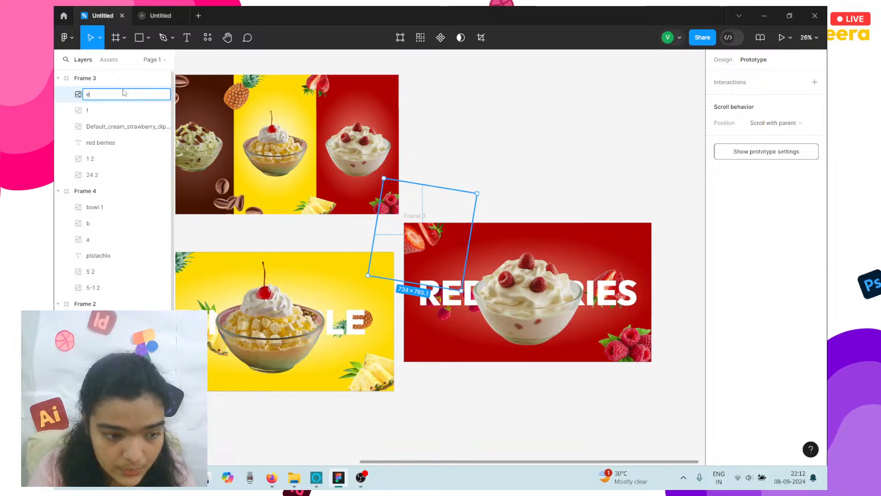
{"action": "left_click", "coordinate": [522, 115]}
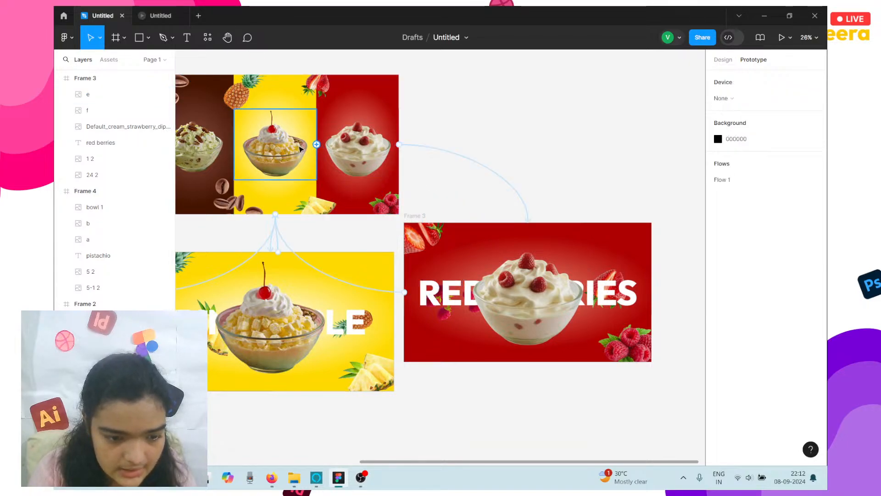
- Rename the pineapple dessert bowl layers in Frame 1 and Frame 2 as bowl 2
{"action": "left_click", "coordinate": [299, 148]}
{"action": "double_click", "coordinate": [124, 308]}
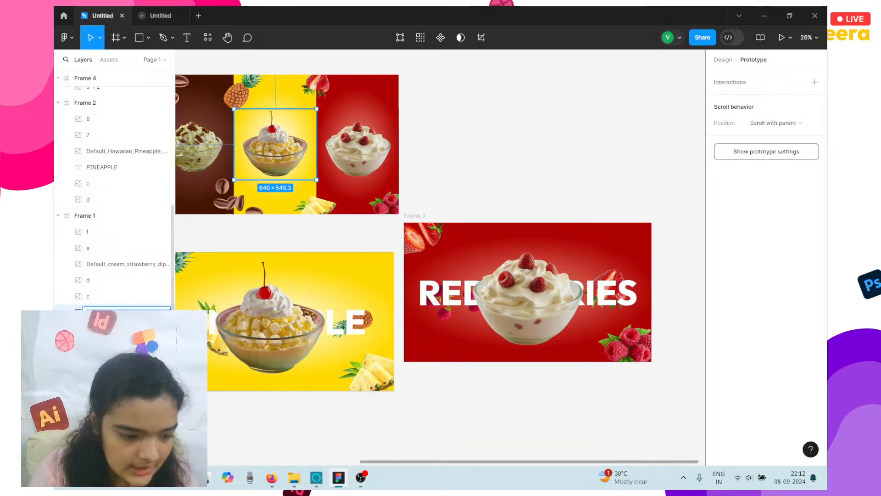
{"action": "type", "text": "bowl"}
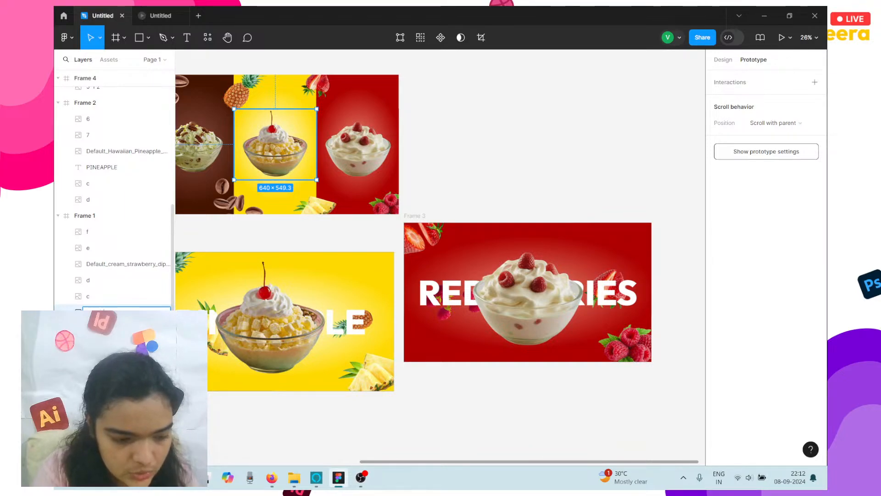
{"action": "left_click", "coordinate": [110, 151]}
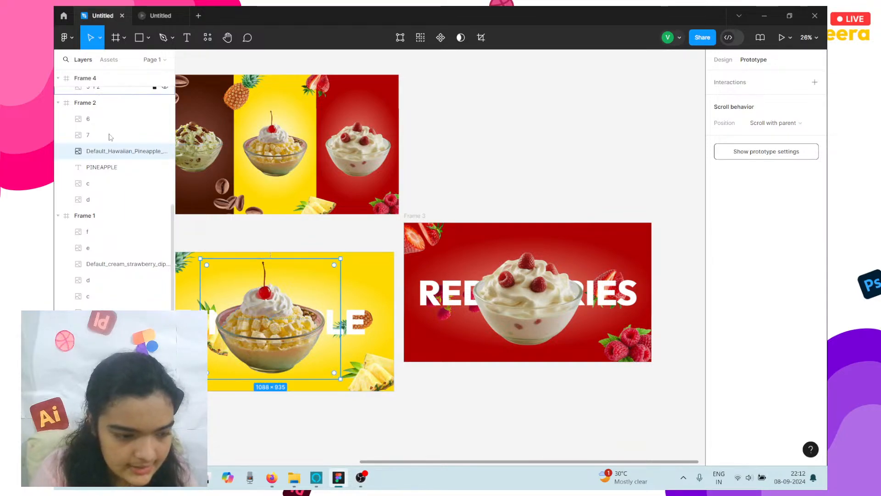
{"action": "double_click", "coordinate": [107, 152]}
{"action": "type", "text": "bowl 2"}
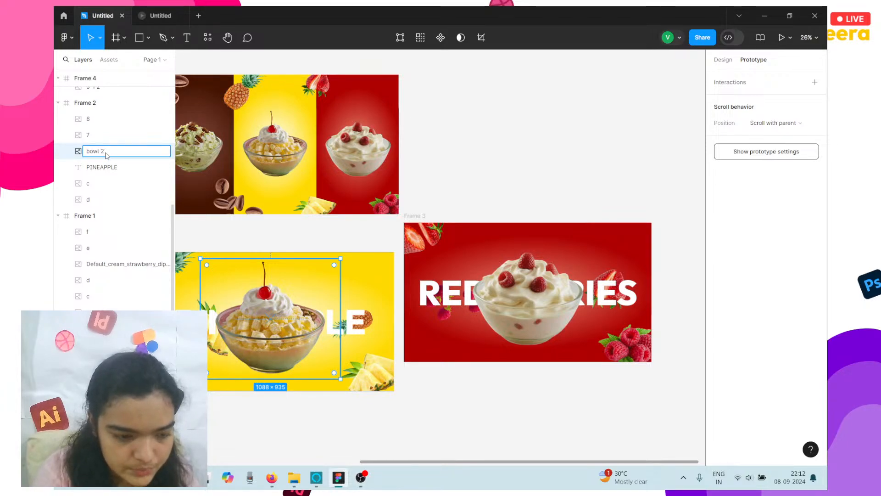
{"action": "key", "text": "Return"}
- Rename the strawberry cream bowl layers in Frame 1 and Frame 3 as bowl 3
{"action": "left_click", "coordinate": [108, 264]}
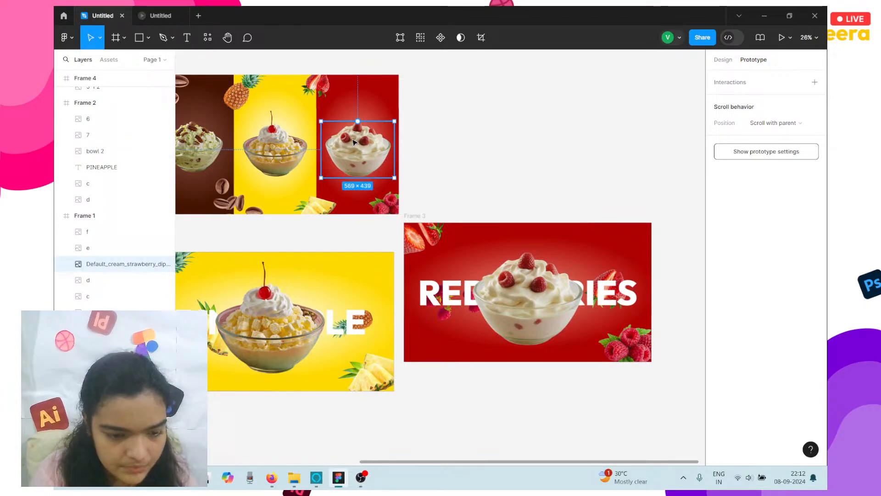
{"action": "double_click", "coordinate": [109, 265]}
{"action": "type", "text": "bowl "}
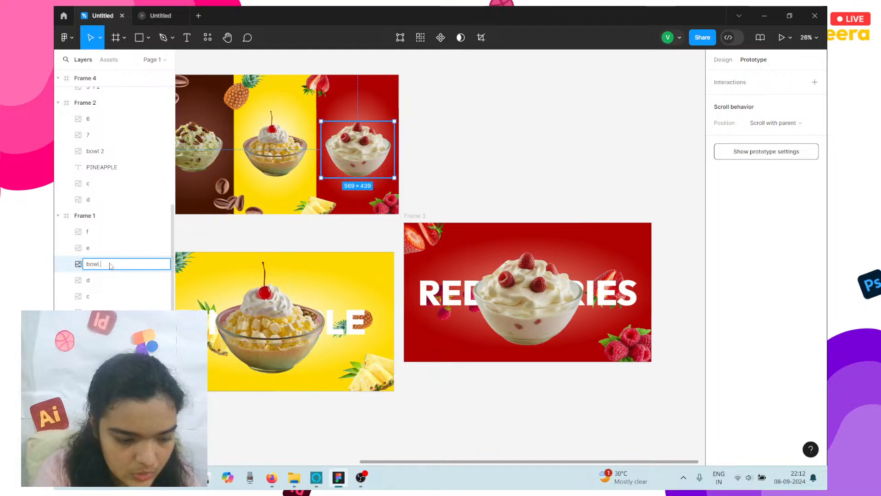
{"action": "type", "text": "3"}
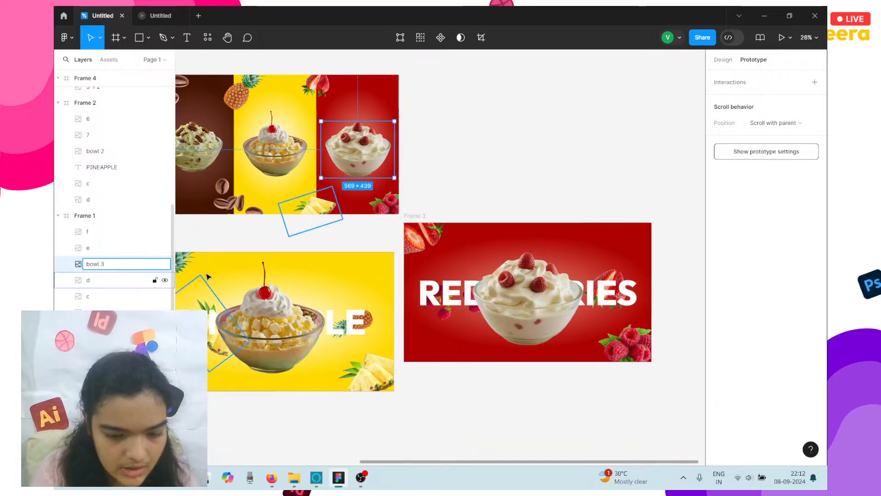
{"action": "left_click", "coordinate": [494, 267]}
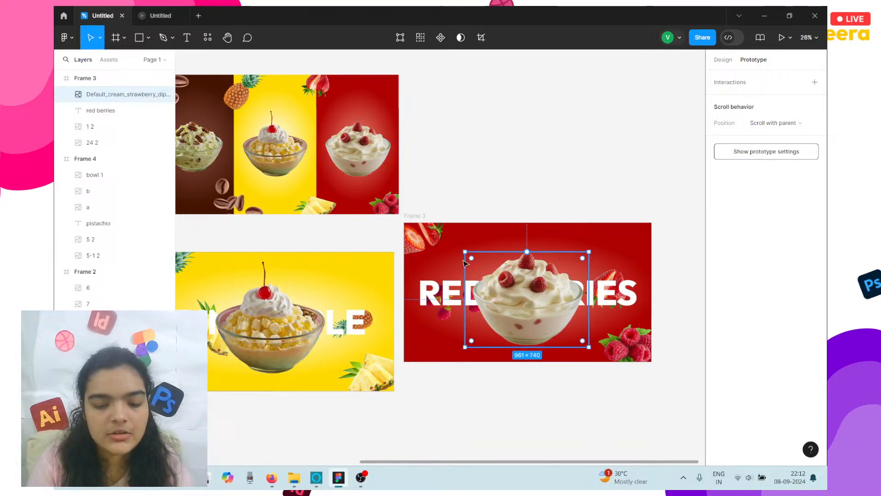
{"action": "double_click", "coordinate": [108, 98]}
{"action": "type", "text": "bow"}
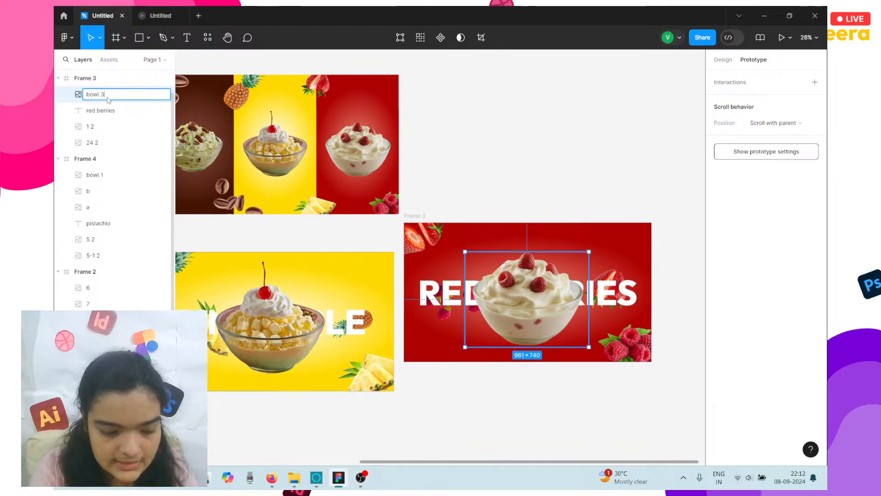
- Finish naming Frame 3's raspberry cream bowl layer as bowl 3 and play the prototype to check the transitions
{"action": "type", "text": "l 3"}
{"action": "key", "text": "Return"}
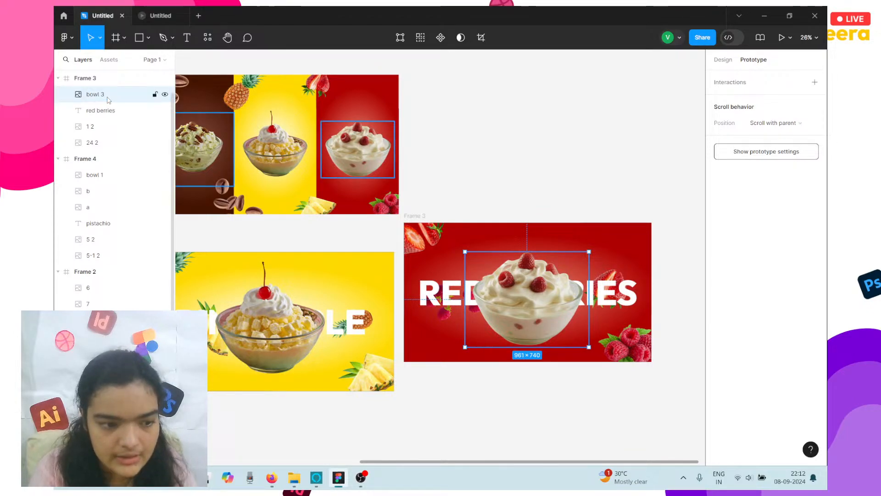
{"action": "left_click", "coordinate": [159, 15]}
{"action": "left_click", "coordinate": [280, 232]}
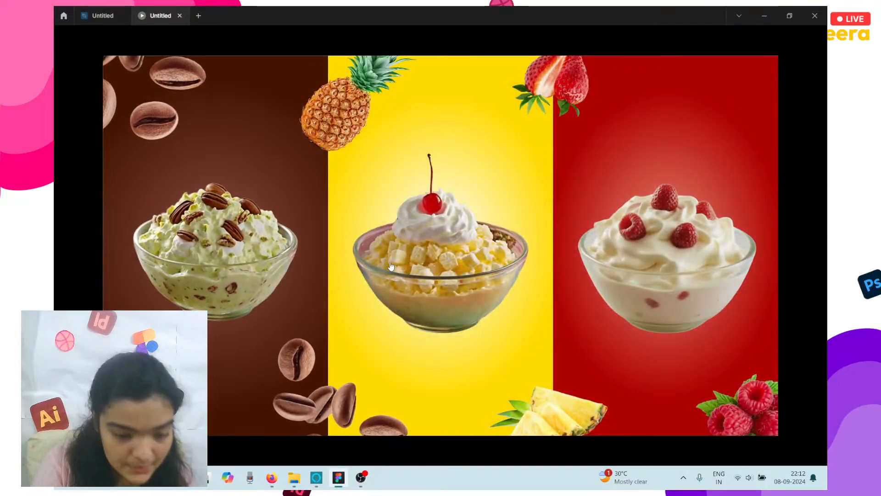
{"action": "left_click", "coordinate": [90, 13]}
- Rotate the small PISTACHIO text hidden behind the pistachio bowl in Frame 1 to 90°
{"action": "scroll", "coordinate": [318, 243], "scroll_direction": "left", "scroll_amount": 5}
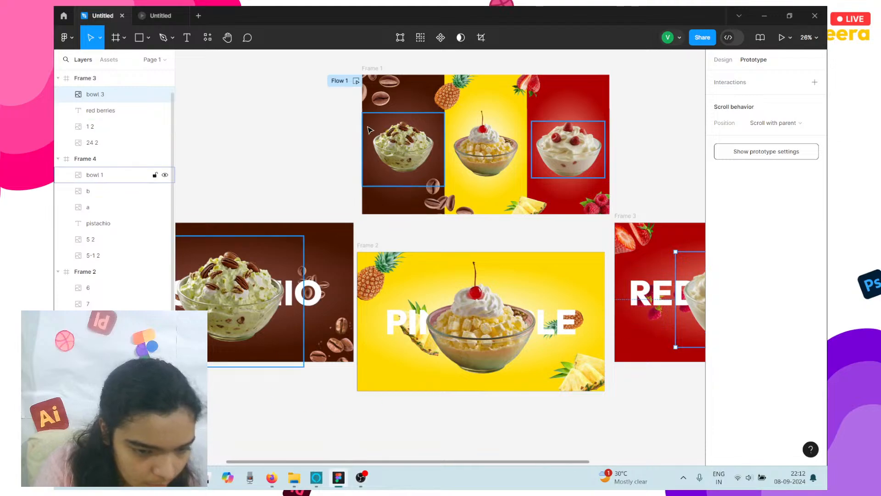
{"action": "left_click", "coordinate": [373, 74]}
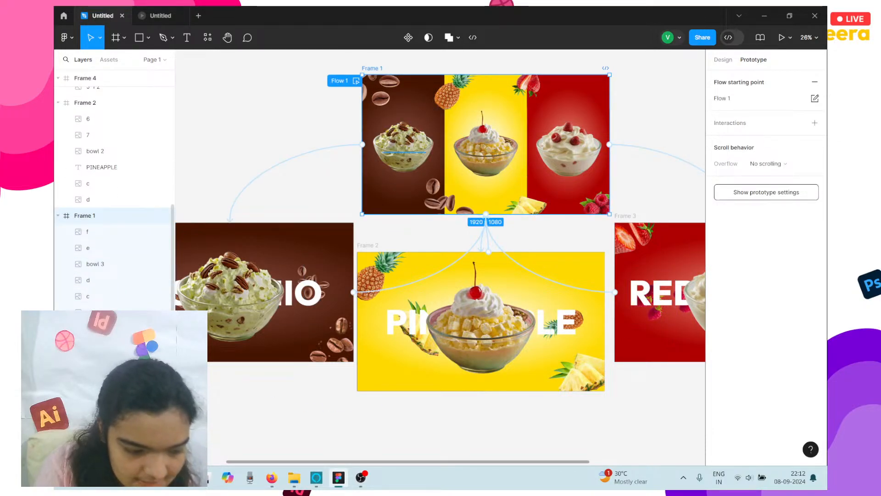
{"action": "left_click", "coordinate": [405, 150]}
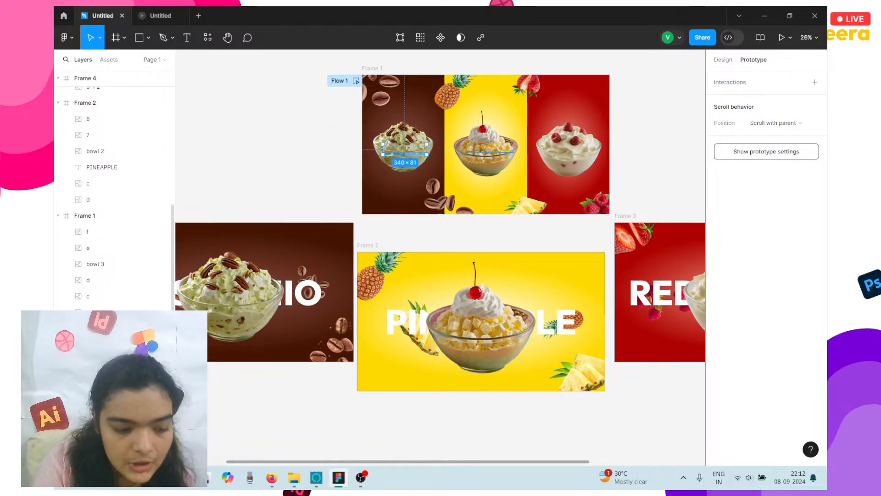
{"action": "left_click", "coordinate": [580, 152]}
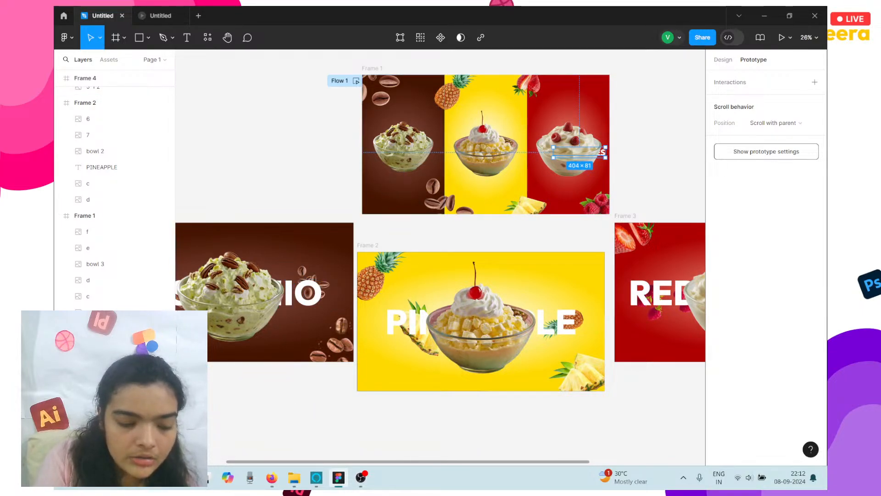
{"action": "left_click", "coordinate": [102, 393]}
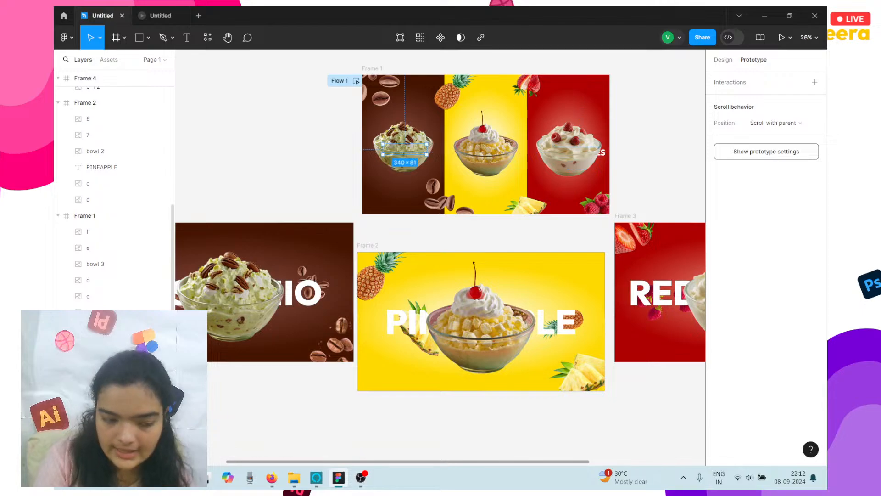
{"action": "scroll", "coordinate": [408, 156], "scroll_direction": "up", "scroll_amount": 5}
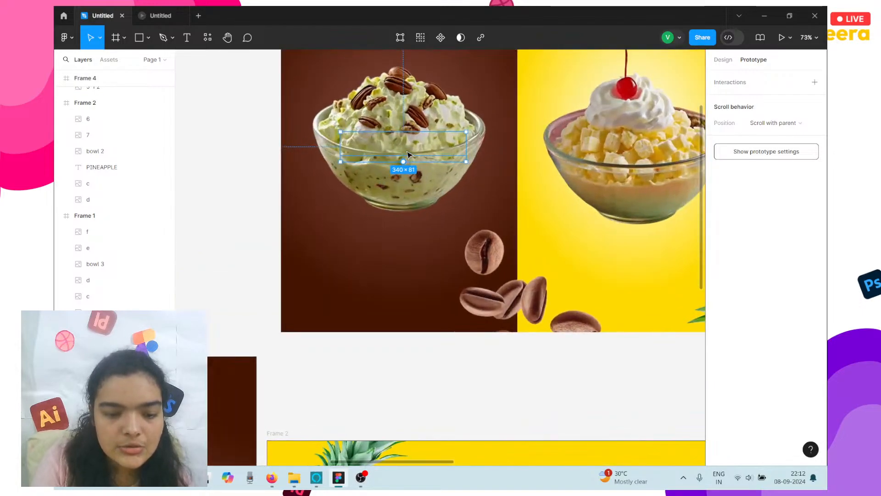
{"action": "left_click", "coordinate": [728, 61]}
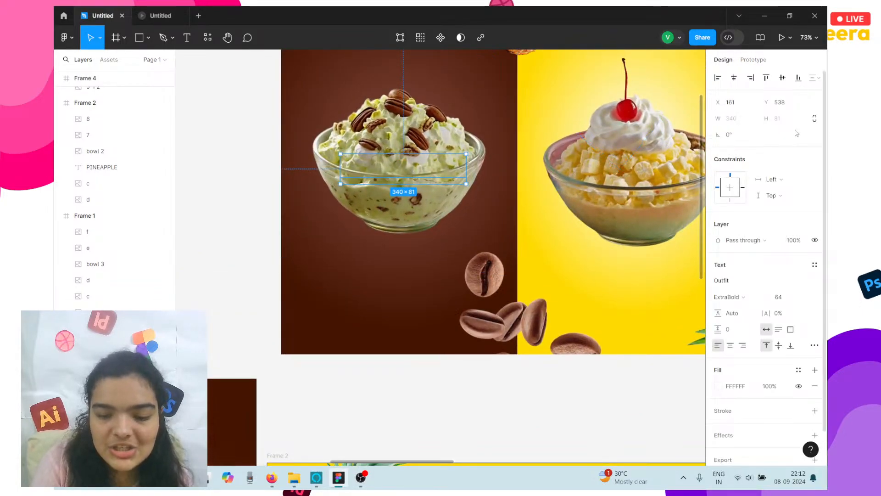
{"action": "left_click", "coordinate": [732, 134]}
{"action": "type", "text": "90"}
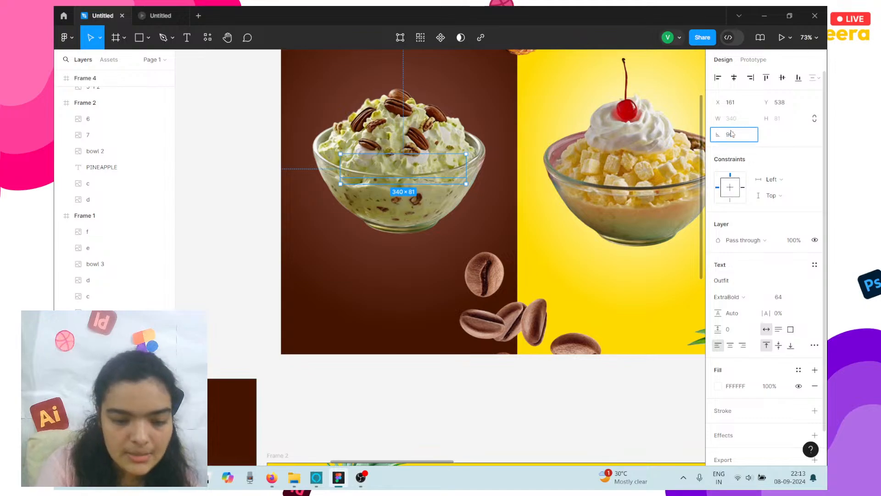
{"action": "key", "text": "Return"}
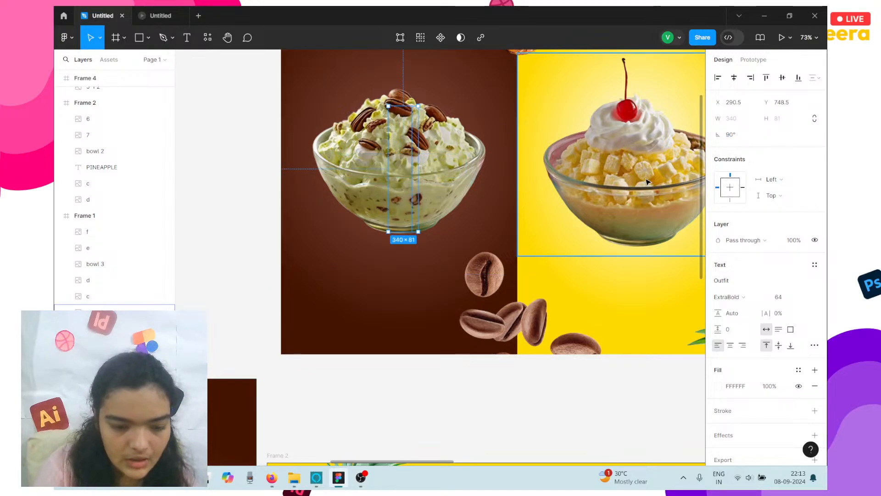
- Rotate the small red berries text in Frame 1's red panel to 90°
{"action": "key", "text": "ctrl+z"}
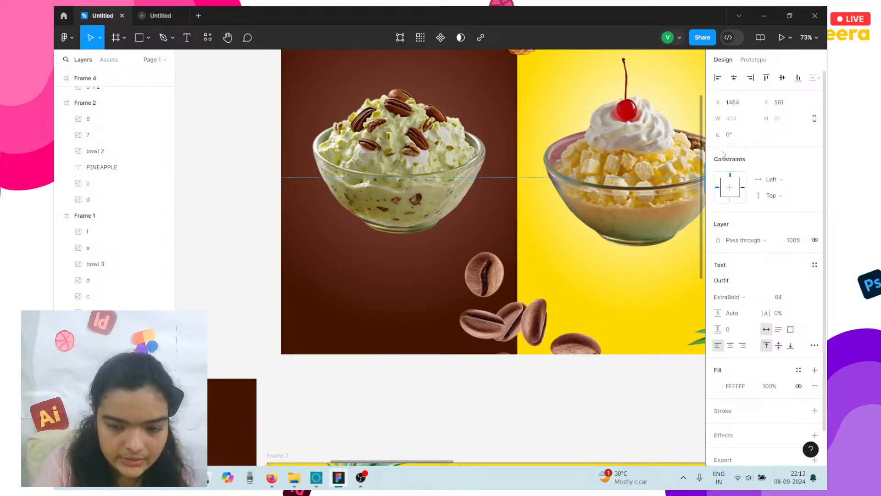
{"action": "left_click", "coordinate": [734, 140]}
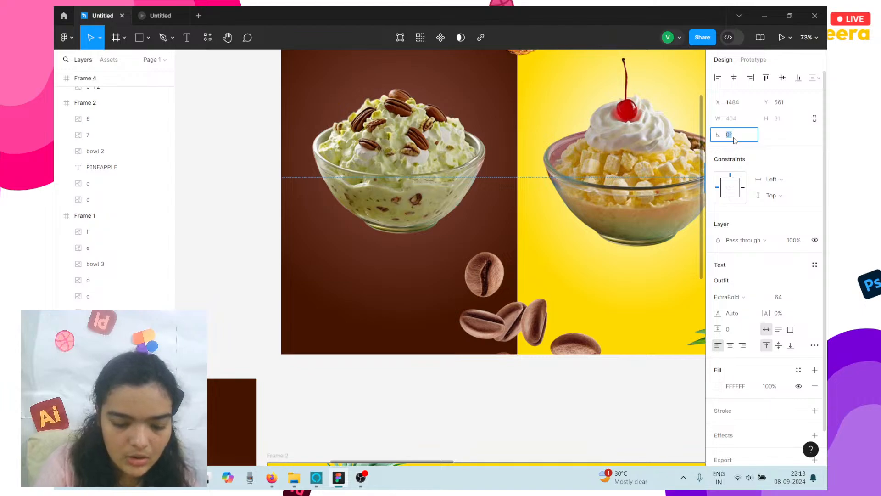
{"action": "key", "text": "Return"}
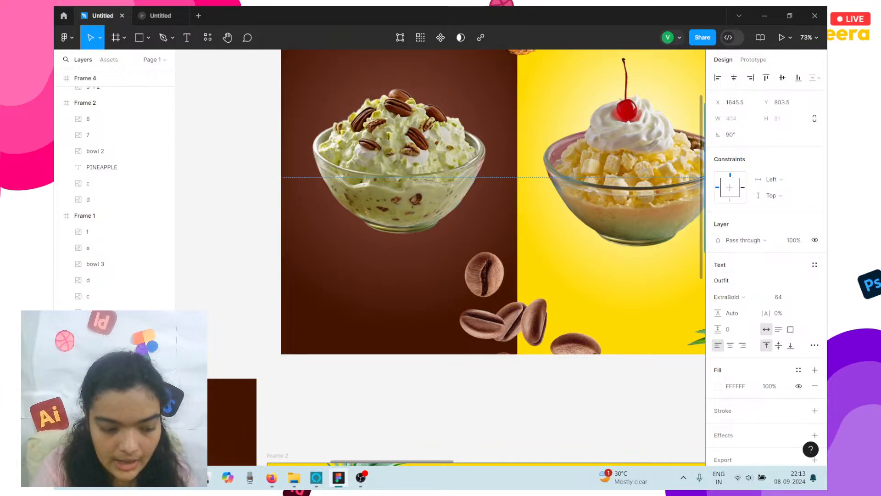
- Rotate Frame 1's small PINEAPPLE text to 90° and move it behind the pineapple bowl to about X 872
{"action": "key", "text": "ctrl+z"}
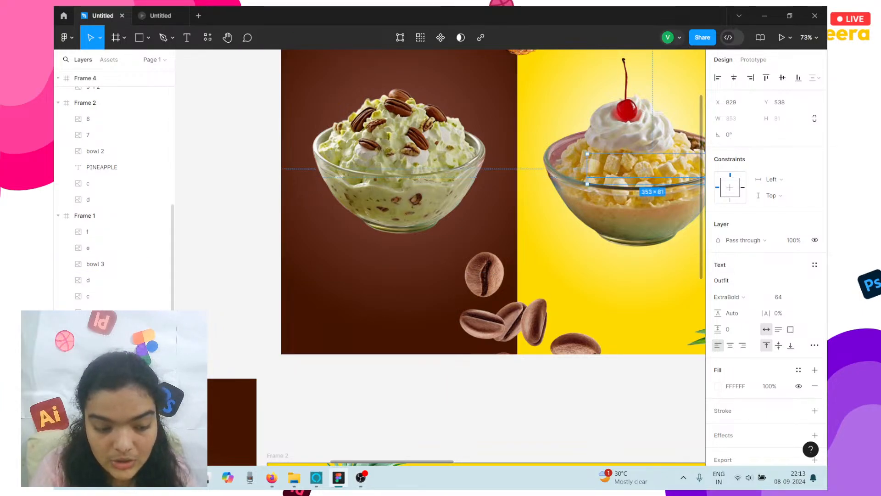
{"action": "left_click", "coordinate": [745, 135]}
{"action": "type", "text": "90"}
{"action": "key", "text": "Return"}
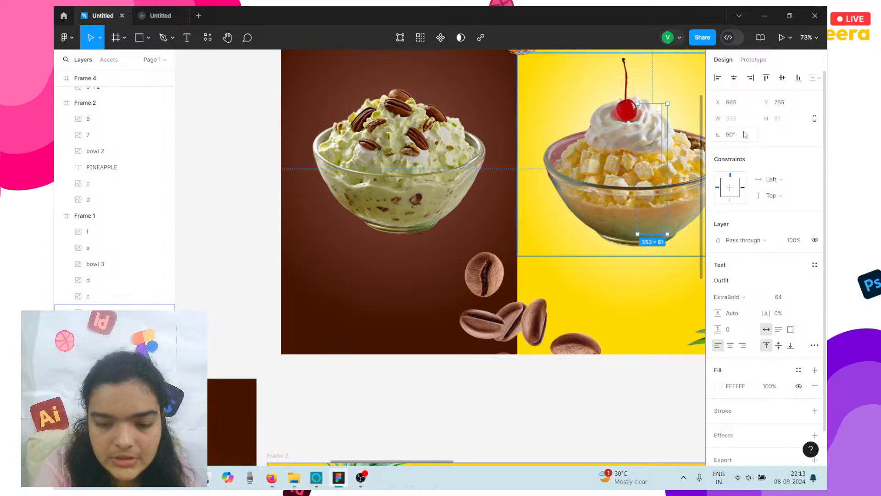
{"action": "left_click_drag", "start_coordinate": [664, 162], "coordinate": [631, 161]}
- Move Frame 1's rotated red berries text fully behind the cream bowl, to about X 1555, Y 782
{"action": "scroll", "coordinate": [578, 240], "scroll_direction": "right", "scroll_amount": 10}
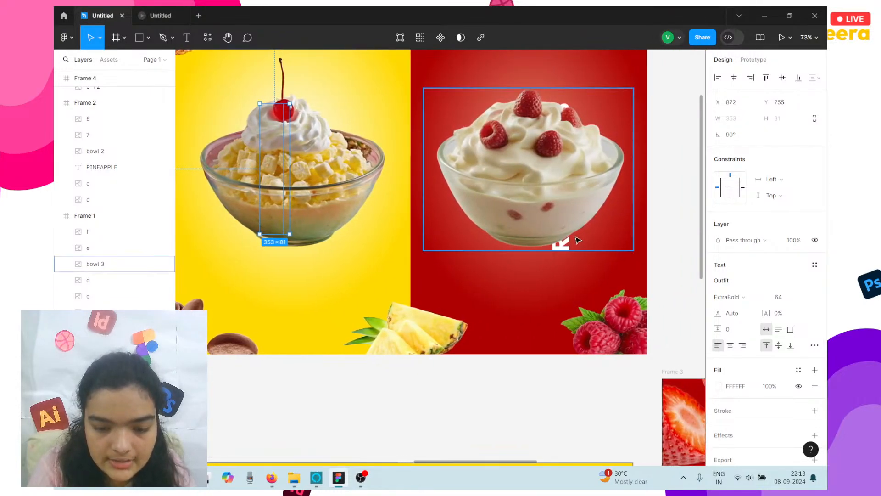
{"action": "double_click", "coordinate": [571, 249]}
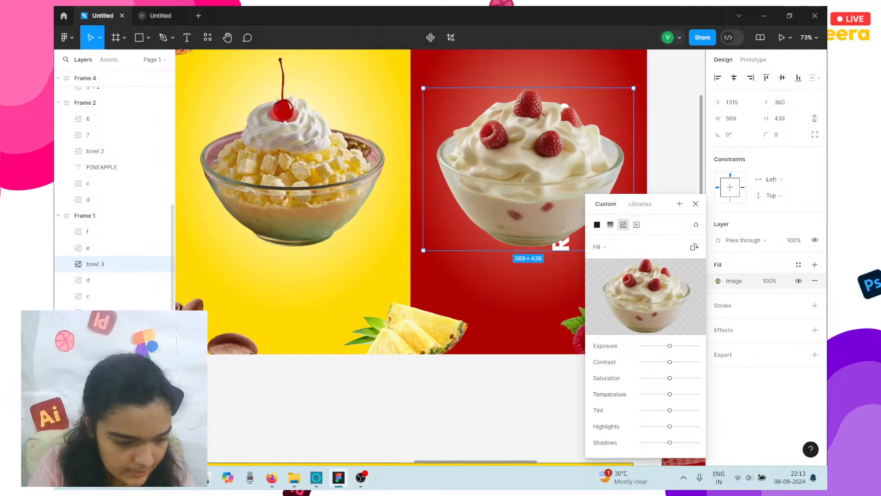
{"action": "left_click", "coordinate": [562, 234]}
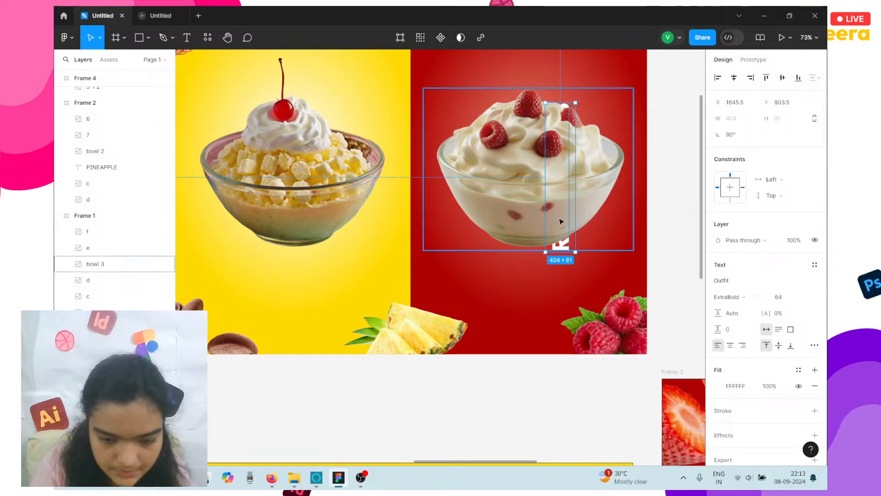
{"action": "left_click_drag", "start_coordinate": [519, 212], "coordinate": [526, 221]}
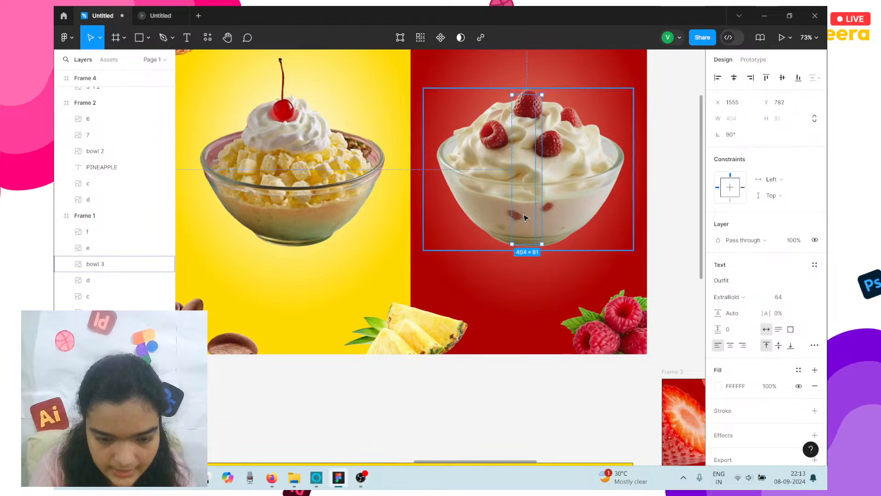
- Check that the rotated texts are hidden in Frame 1 and play the prototype's pistachio transition
{"action": "left_click", "coordinate": [491, 445]}
{"action": "scroll", "coordinate": [512, 418], "scroll_direction": "left", "scroll_amount": 2}
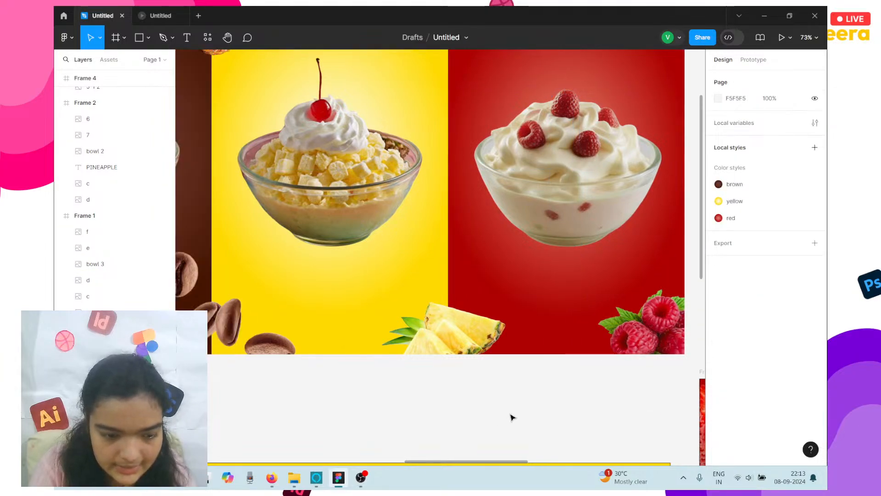
{"action": "scroll", "coordinate": [512, 417], "scroll_direction": "down", "scroll_amount": 5}
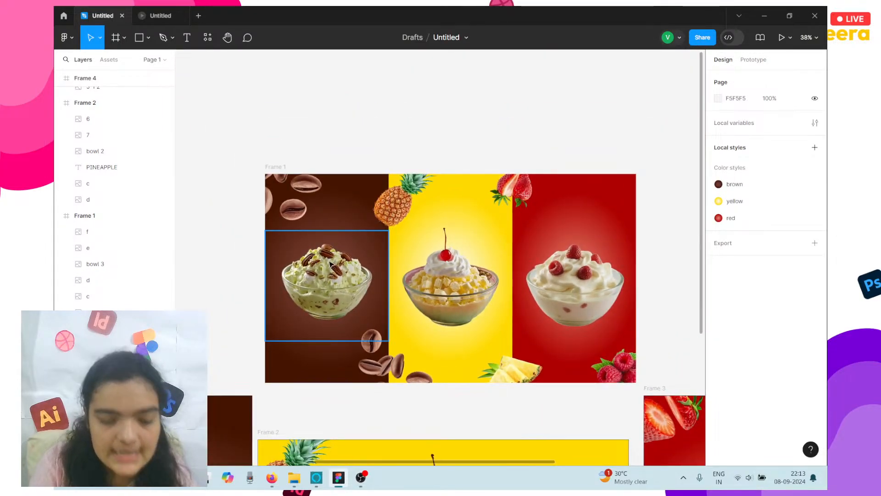
{"action": "scroll", "coordinate": [329, 264], "scroll_direction": "down", "scroll_amount": 3}
{"action": "scroll", "coordinate": [329, 264], "scroll_direction": "left", "scroll_amount": 4}
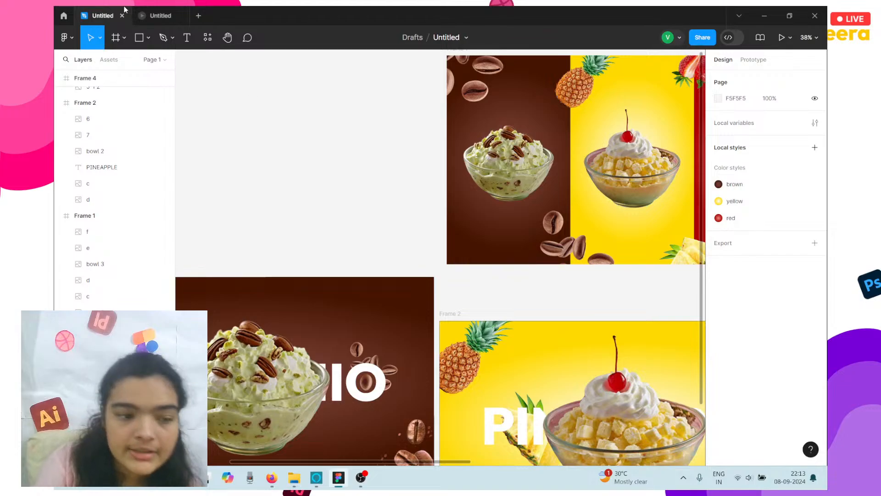
{"action": "left_click", "coordinate": [160, 15]}
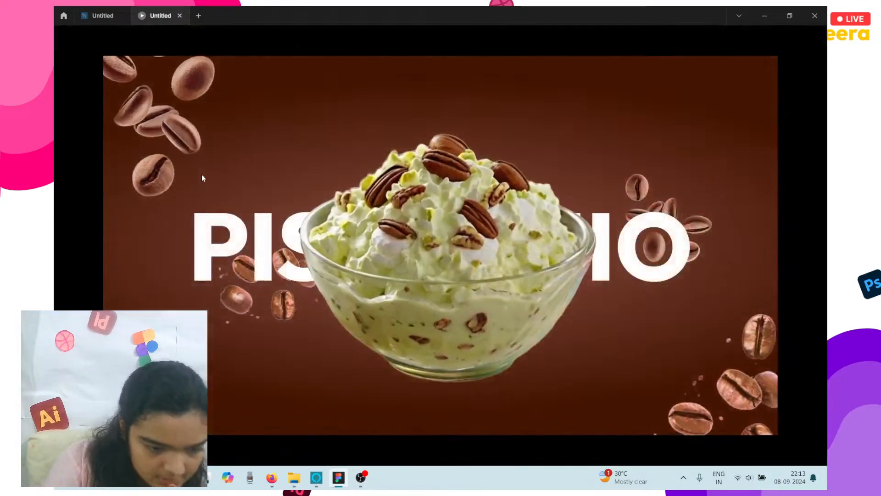
{"action": "left_click", "coordinate": [110, 15]}
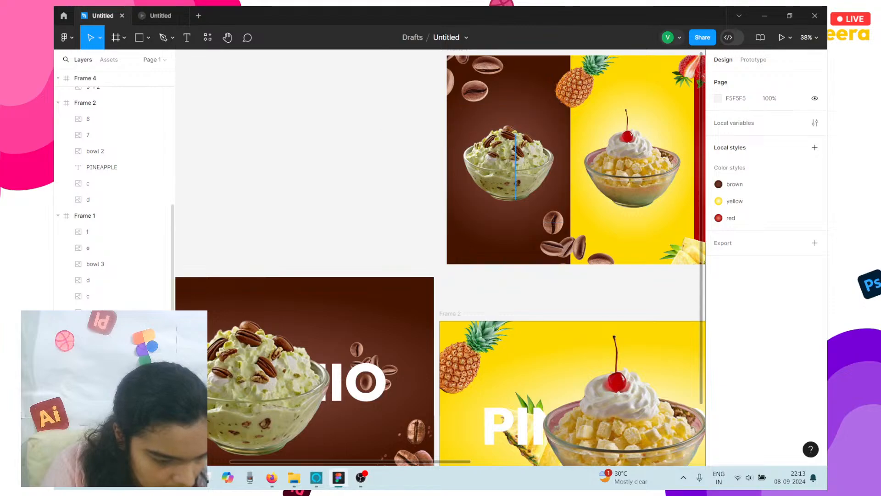
- Compare the flavour text layer names in Frame 1, Frame 2 and Frame 4, undoing the accidental move of the PISTACHIO text
{"action": "left_click", "coordinate": [516, 174]}
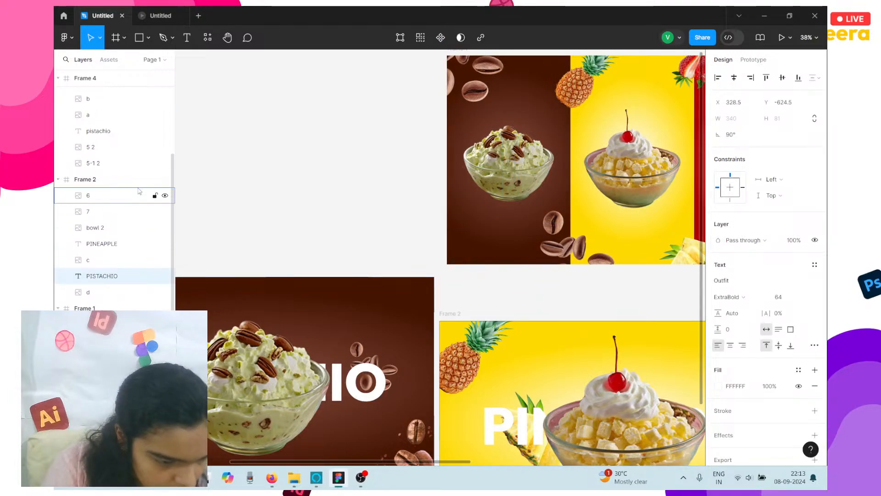
{"action": "key", "text": "ctrl+z"}
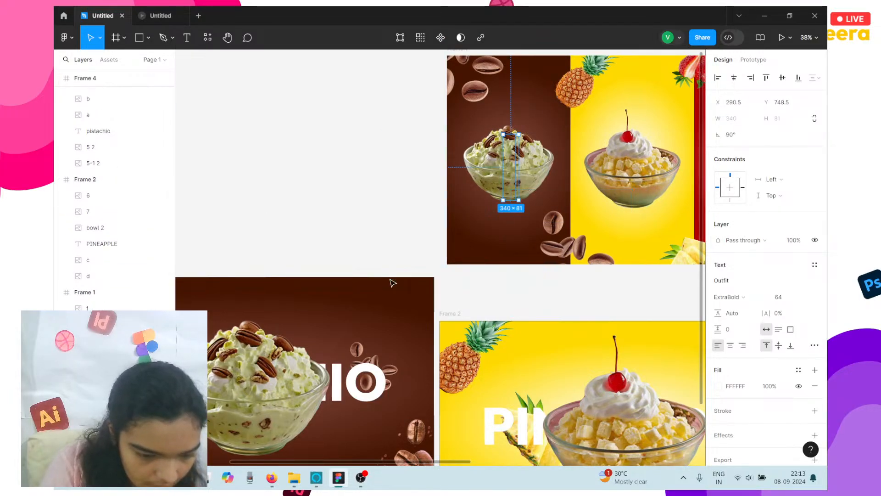
{"action": "scroll", "coordinate": [381, 285], "scroll_direction": "left", "scroll_amount": 5}
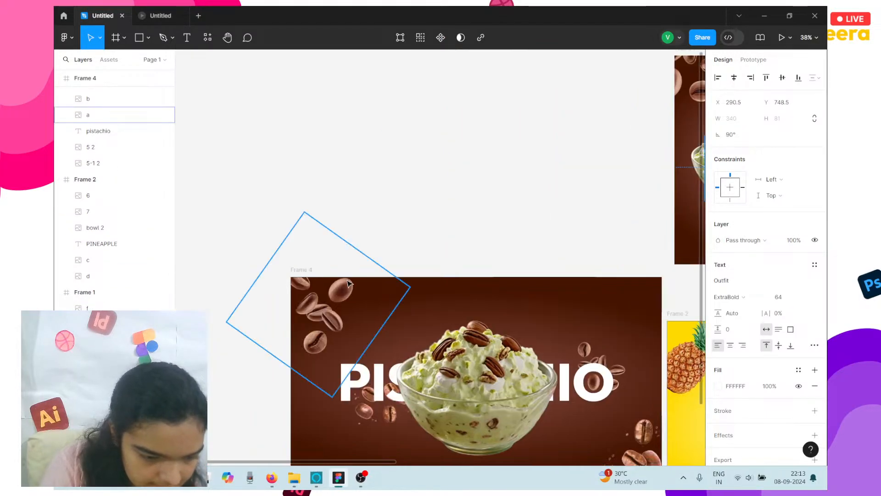
{"action": "left_click", "coordinate": [300, 269]}
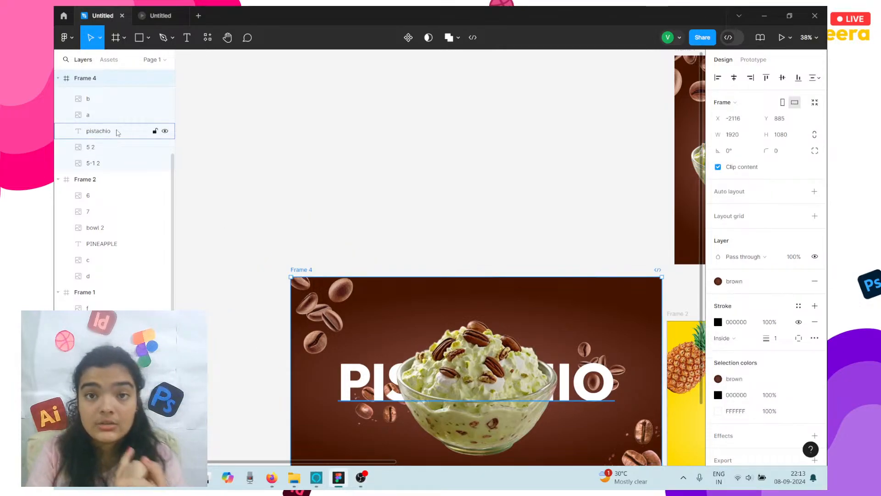
{"action": "scroll", "coordinate": [118, 132], "scroll_direction": "down", "scroll_amount": 3}
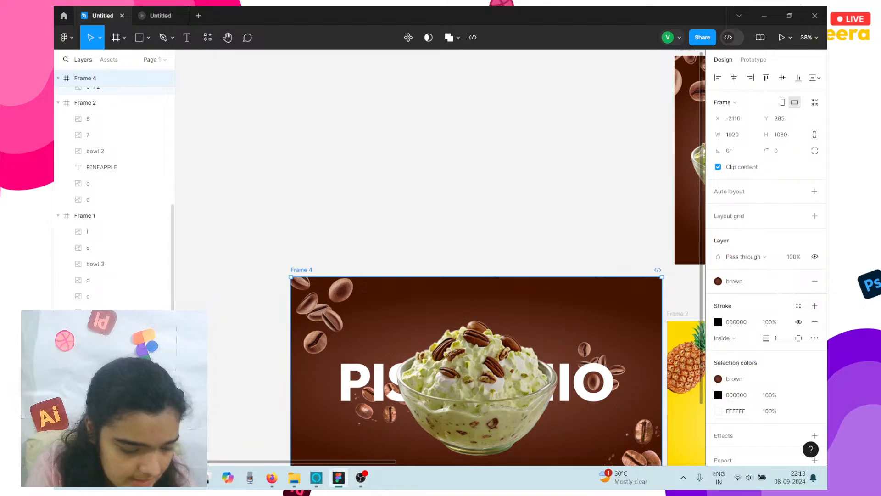
{"action": "left_click", "coordinate": [99, 344]}
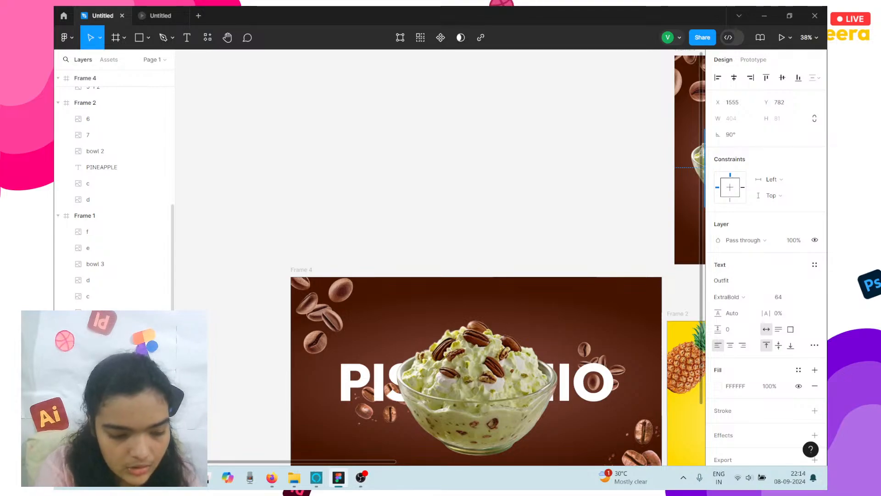
{"action": "right_click", "coordinate": [117, 167]}
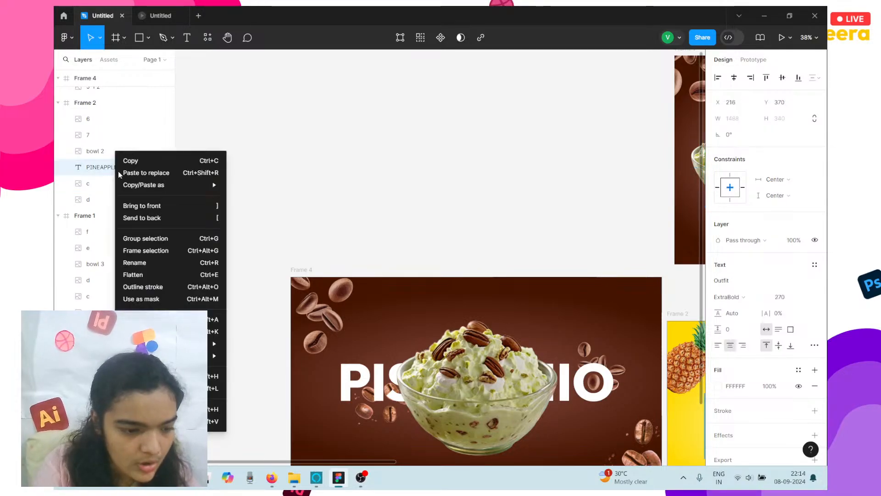
{"action": "key", "text": "Escape"}
{"action": "scroll", "coordinate": [115, 184], "scroll_direction": "up", "scroll_amount": 3}
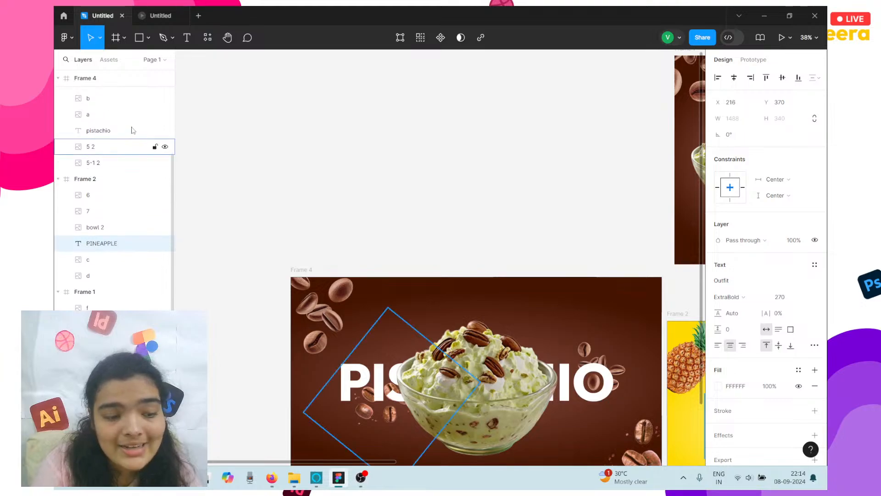
- Rename Frame 4's pistachio text layer in capitals as PISTACHIO
{"action": "double_click", "coordinate": [124, 131]}
{"action": "type", "text": "PISTACHIO"}
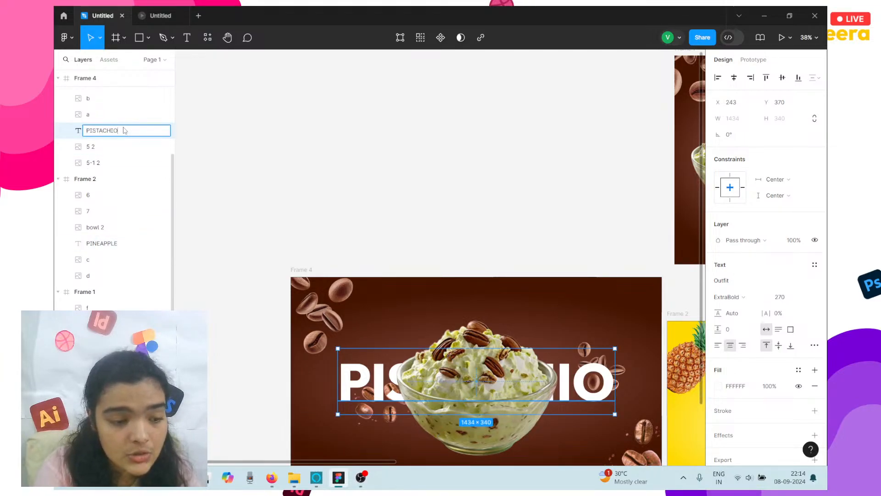
{"action": "left_click", "coordinate": [114, 146]}
{"action": "scroll", "coordinate": [115, 147], "scroll_direction": "up", "scroll_amount": 5}
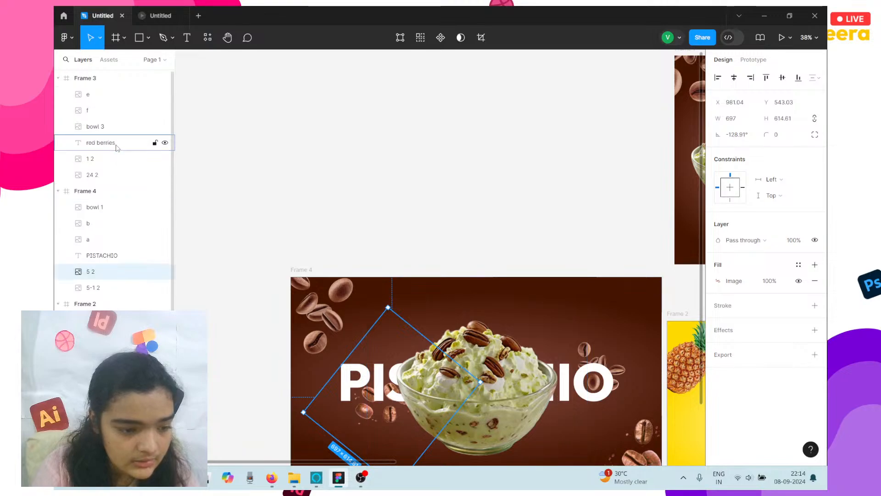
- Rename Frame 3's red berries text layer in capitals as RED BERRIES and deselect it
{"action": "double_click", "coordinate": [101, 142]}
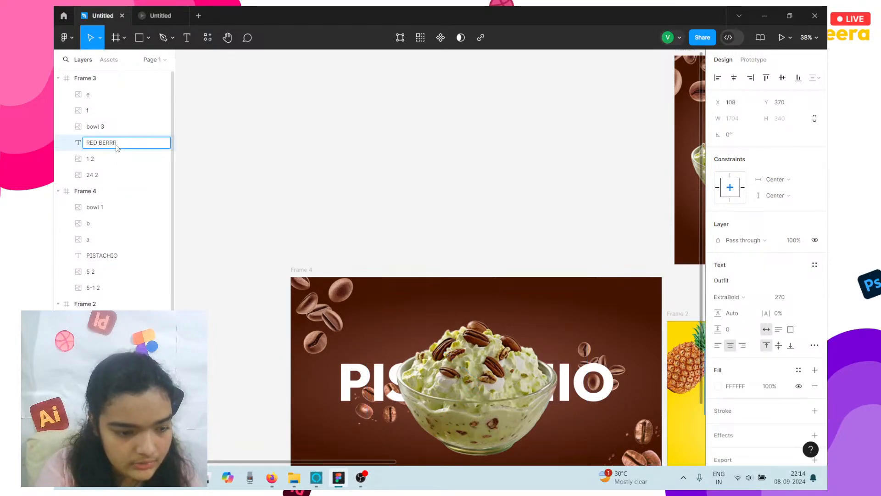
{"action": "type", "text": "RED BERRIES"}
{"action": "key", "text": "Return"}
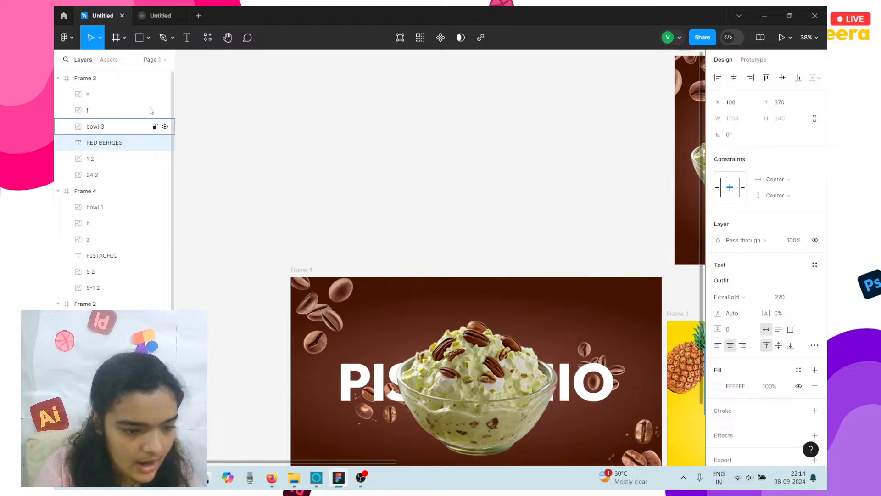
{"action": "left_click", "coordinate": [240, 134]}
- Play the prototype's pistachio, red berries and pineapple transitions, returning to the three-panel frame after each
{"action": "left_click", "coordinate": [160, 16]}
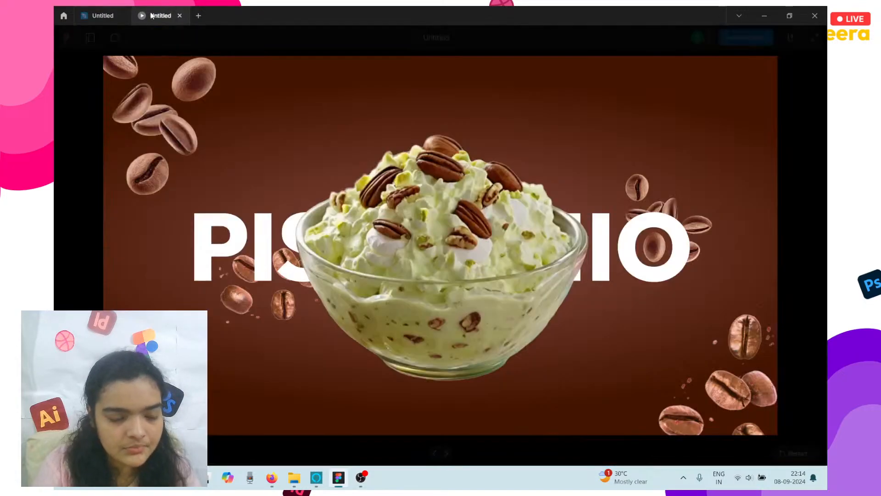
{"action": "left_click", "coordinate": [258, 247]}
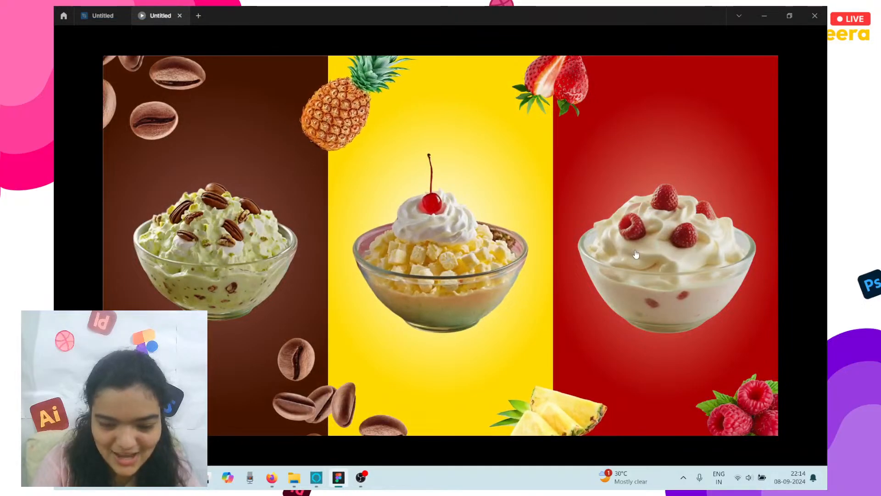
{"action": "left_click", "coordinate": [633, 252]}
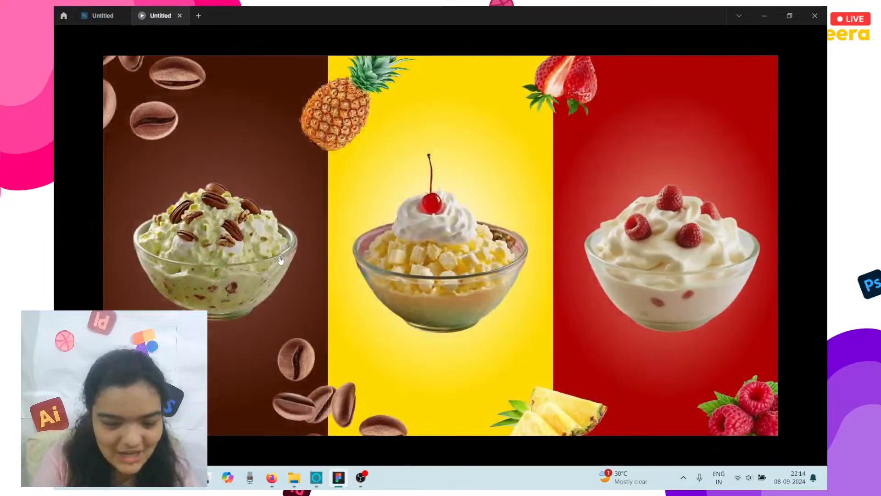
{"action": "left_click", "coordinate": [280, 257]}
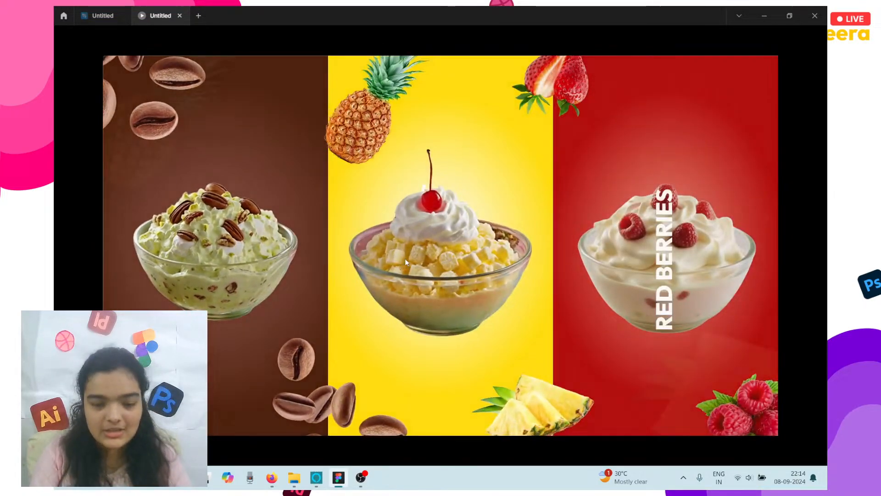
{"action": "left_click", "coordinate": [404, 258]}
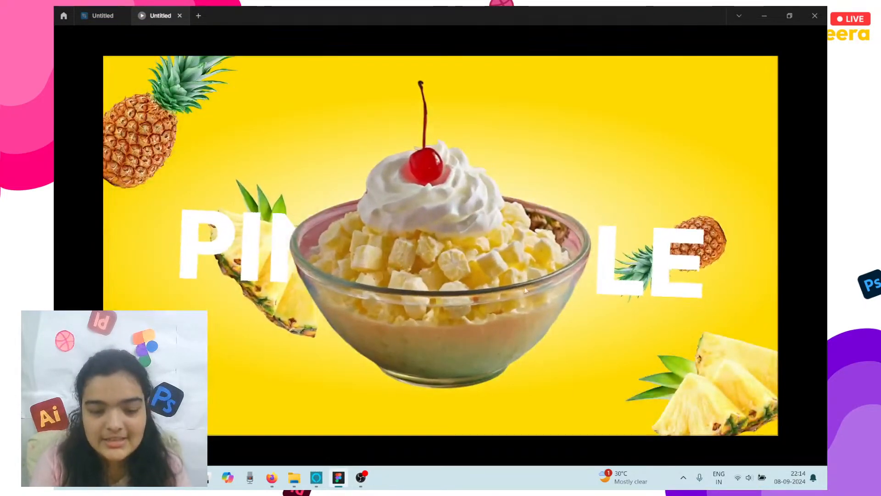
{"action": "left_click", "coordinate": [563, 291]}
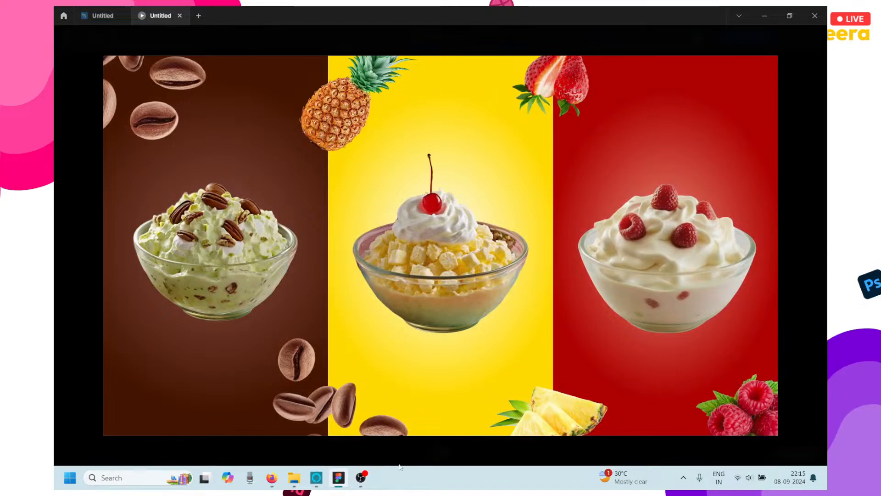
- Show the prototype in full screen and play its pistachio, pineapple and red berries transitions again
{"action": "left_click", "coordinate": [361, 478]}
{"action": "left_click", "coordinate": [361, 478]}
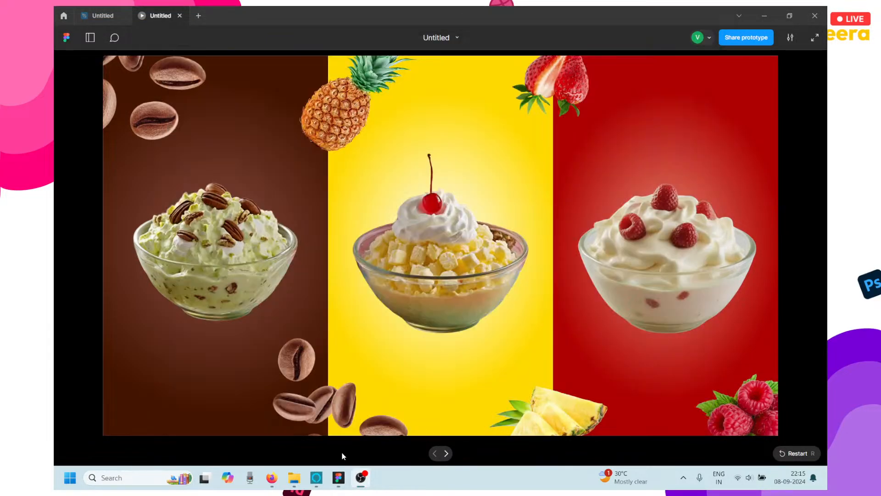
{"action": "key", "text": "F11"}
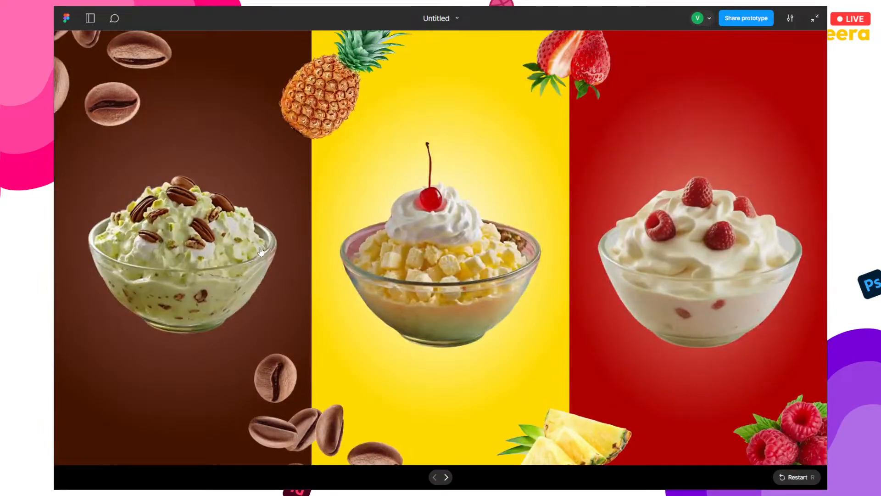
{"action": "left_click", "coordinate": [158, 303]}
{"action": "left_click", "coordinate": [158, 303]}
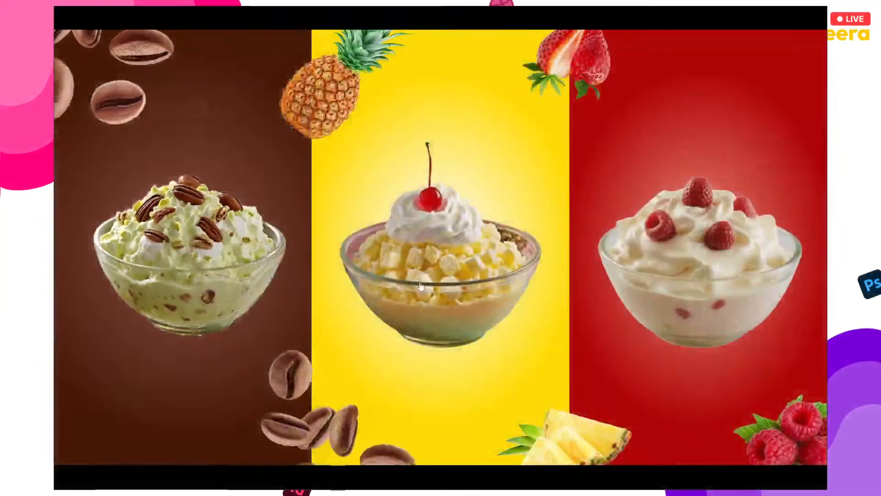
{"action": "left_click", "coordinate": [420, 286]}
{"action": "left_click", "coordinate": [419, 282]}
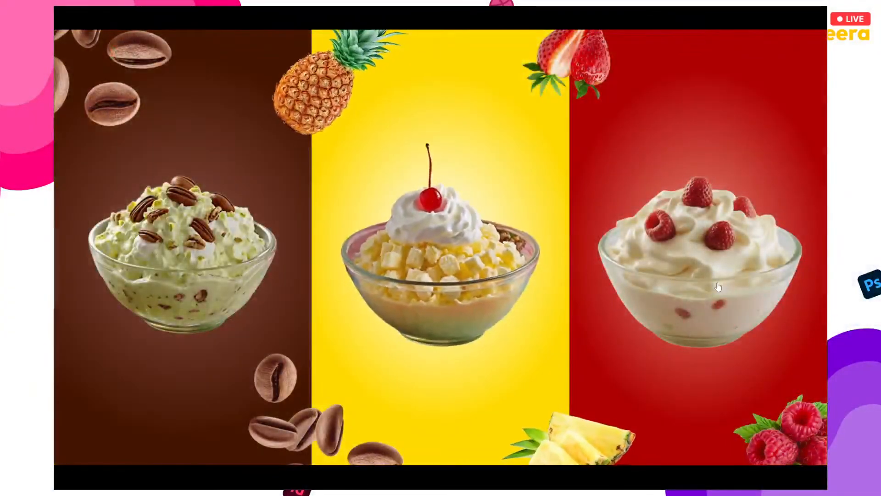
{"action": "left_click", "coordinate": [717, 285]}
{"action": "left_click", "coordinate": [422, 227]}
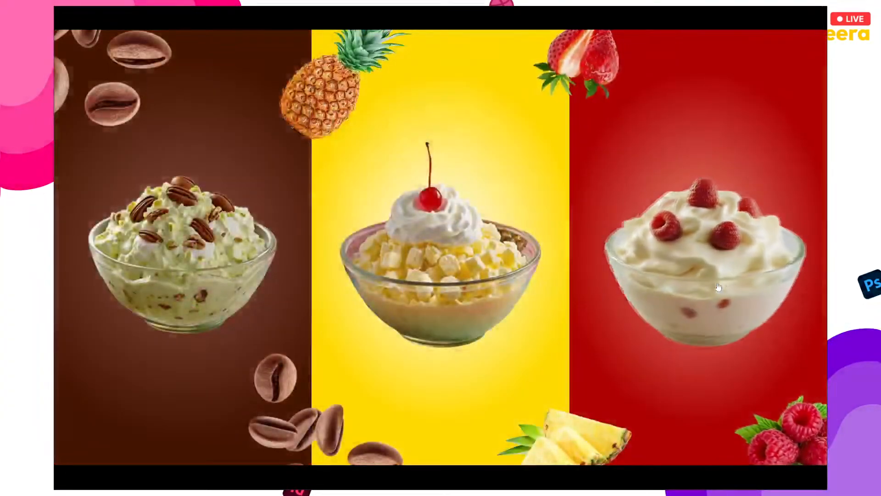
{"action": "left_click", "coordinate": [423, 227]}
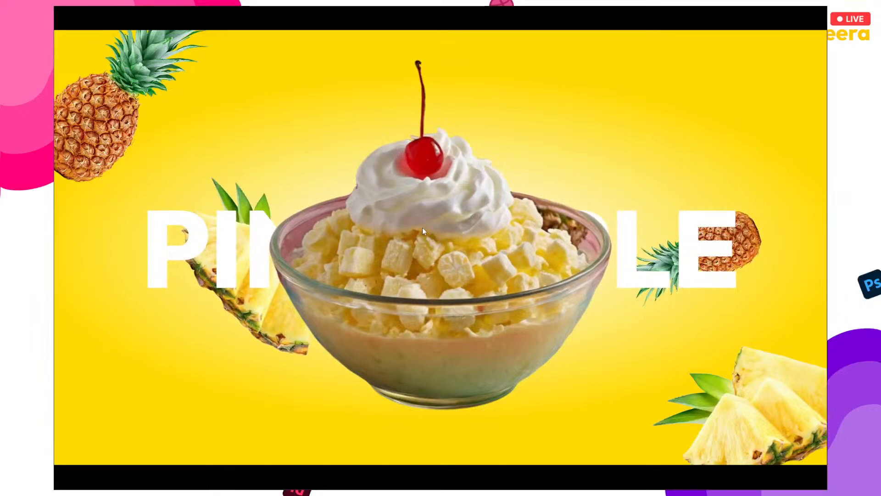
- Copy the prototype's share link and try to paste it into the live chat in YouTube Studio in Firefox
{"action": "left_click", "coordinate": [747, 18]}
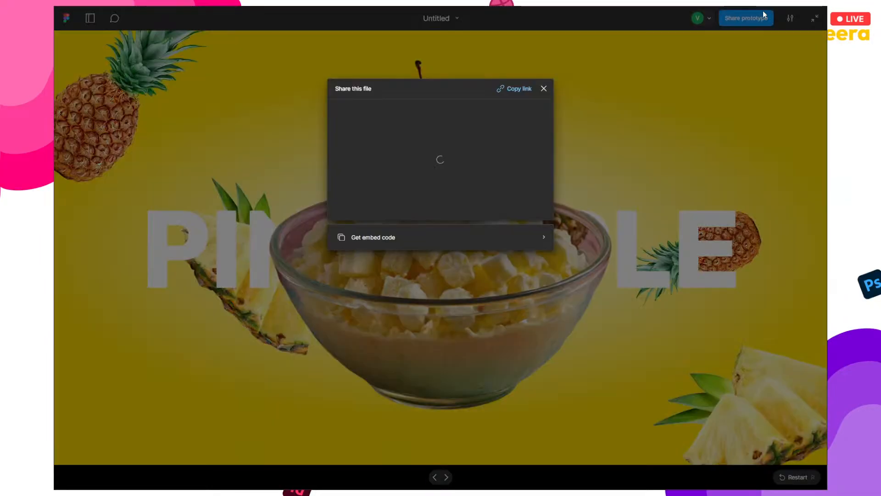
{"action": "left_click", "coordinate": [518, 87]}
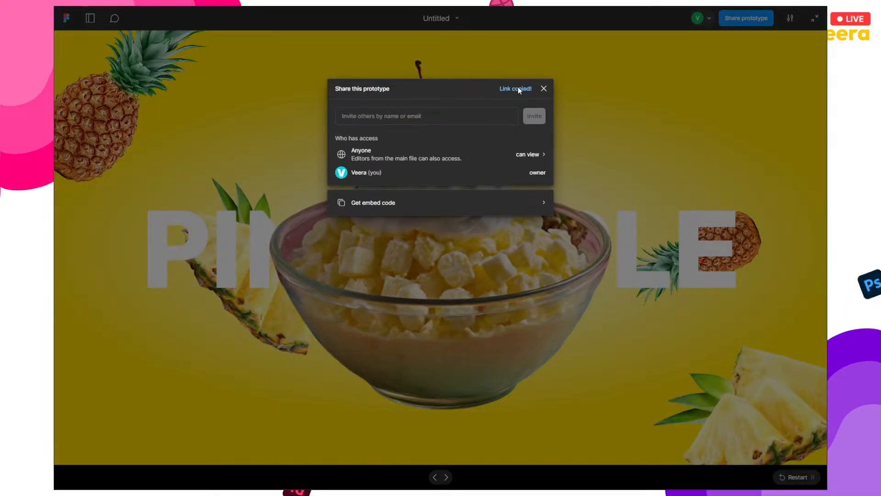
{"action": "key", "text": "super+Tab"}
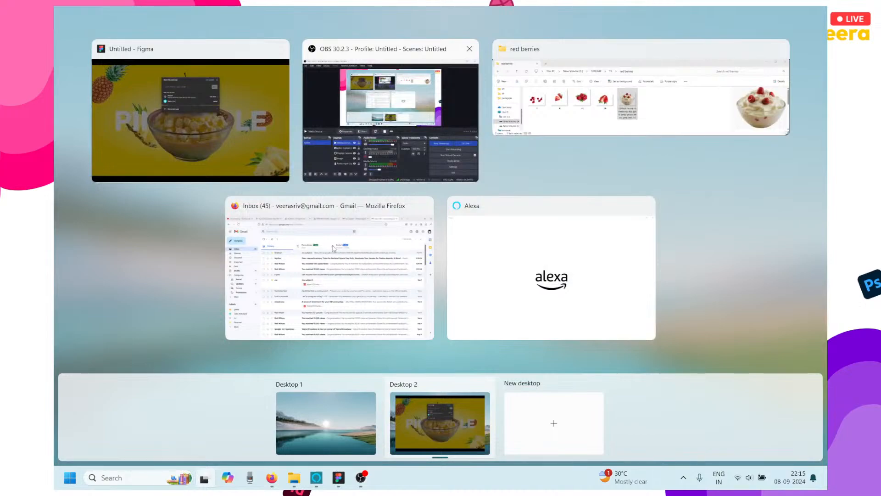
{"action": "left_click", "coordinate": [334, 248]}
{"action": "left_click", "coordinate": [103, 10]}
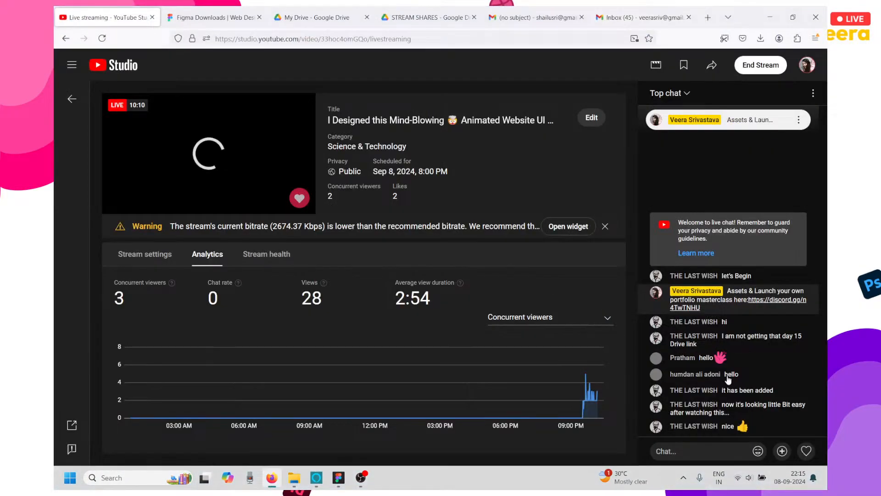
{"action": "key", "text": "ctrl+v"}
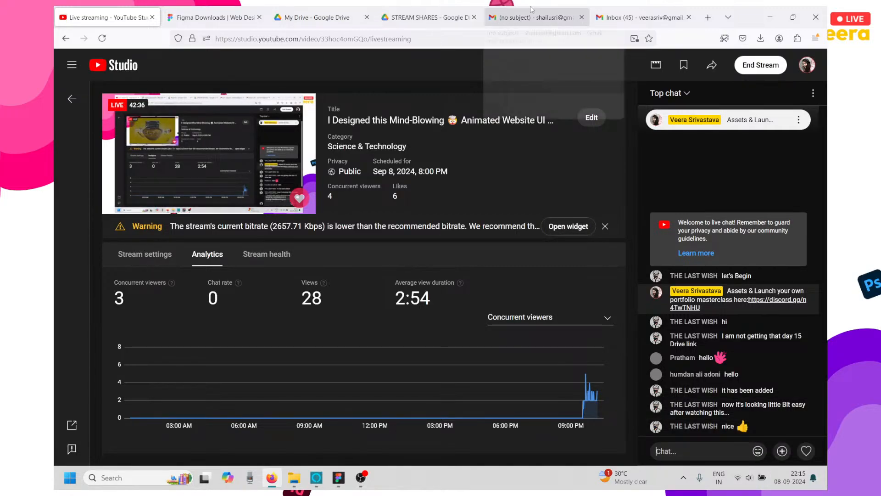
- Close the two Gmail tabs in the browser
{"action": "left_click", "coordinate": [577, 20]}
{"action": "left_click_drag", "start_coordinate": [577, 21], "coordinate": [577, 20]}
{"action": "left_click", "coordinate": [582, 18]}
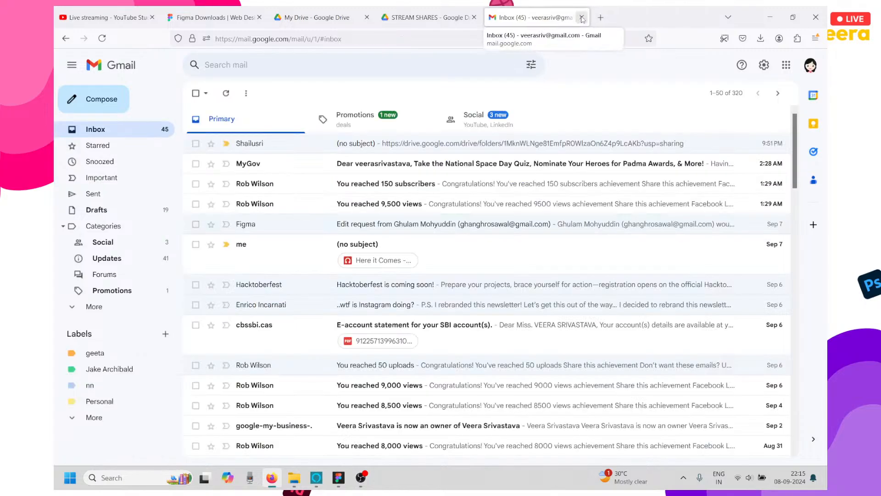
{"action": "left_click", "coordinate": [582, 18]}
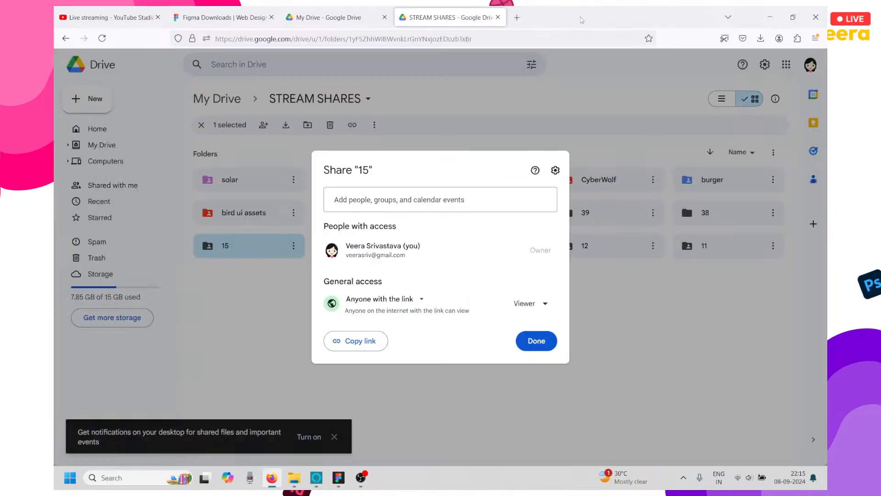
{"action": "double_click", "coordinate": [527, 21]}
{"action": "left_click", "coordinate": [519, 20]}
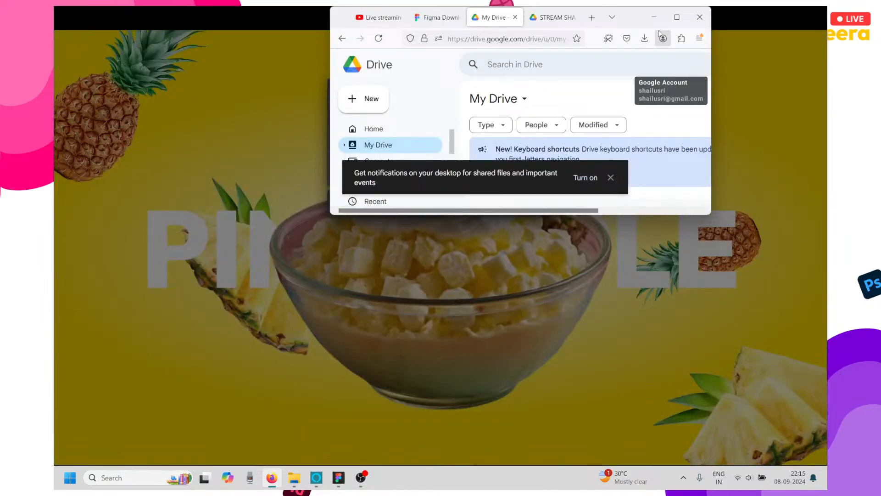
{"action": "left_click", "coordinate": [676, 18]}
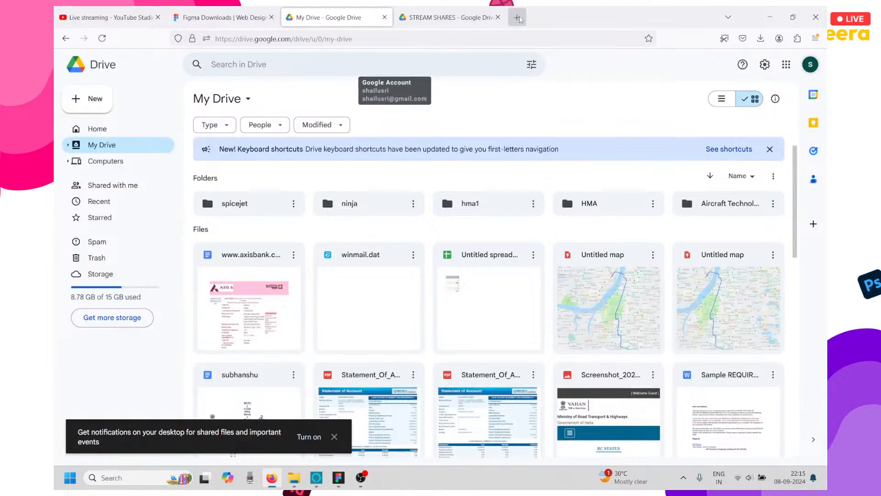
- Search for "shorten url" in a new tab, shorten the copied prototype link with ShortURL and copy the result
{"action": "left_click", "coordinate": [518, 18]}
{"action": "type", "text": "shorten url"}
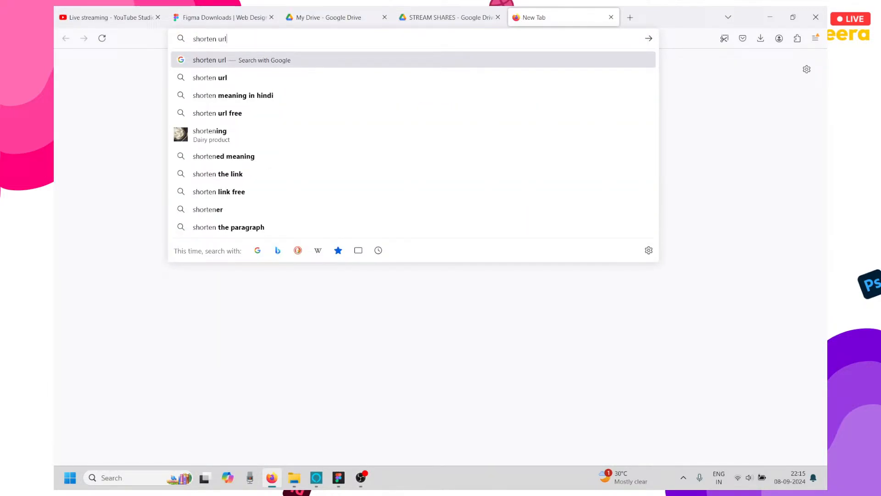
{"action": "key", "text": "Return"}
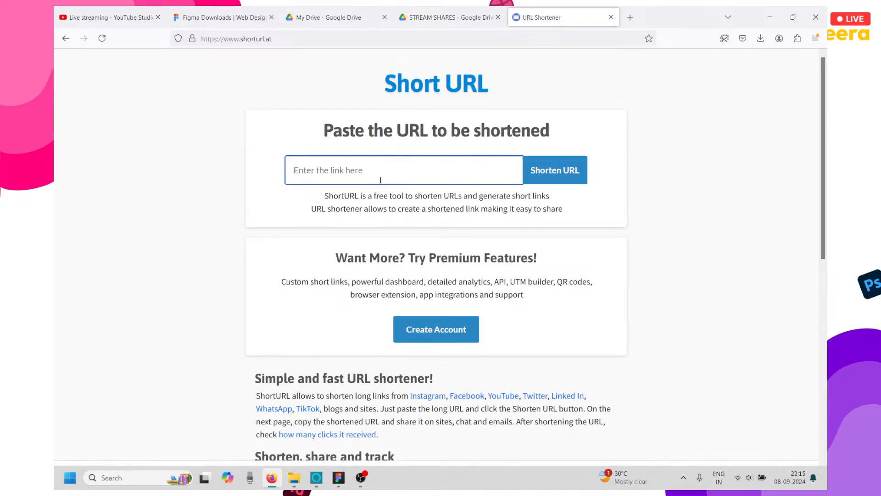
{"action": "left_click", "coordinate": [562, 167]}
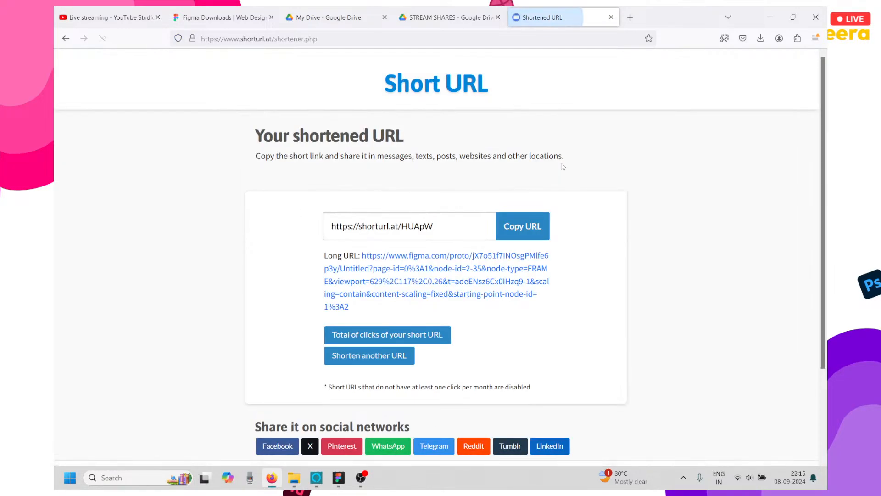
{"action": "left_click", "coordinate": [524, 225]}
- Post the shortened prototype link in the live stream's chat in YouTube Studio
{"action": "left_click", "coordinate": [87, 9]}
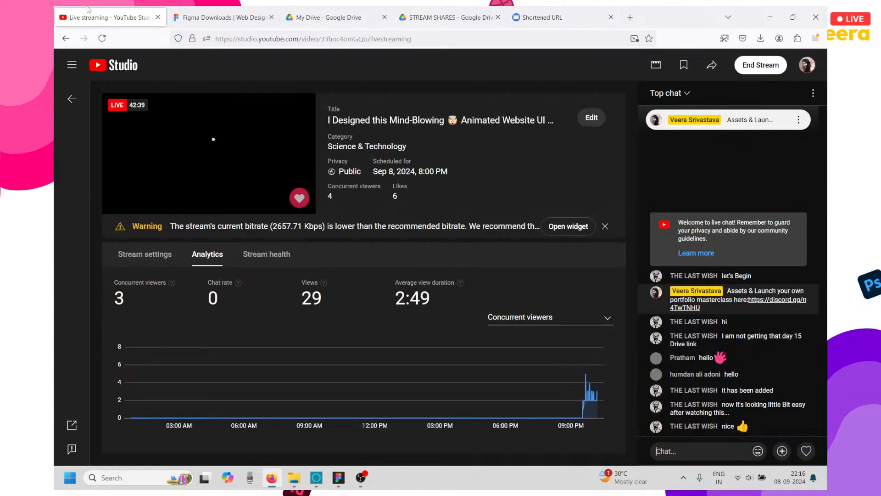
{"action": "key", "text": "ctrl+v"}
{"action": "key", "text": "Return"}
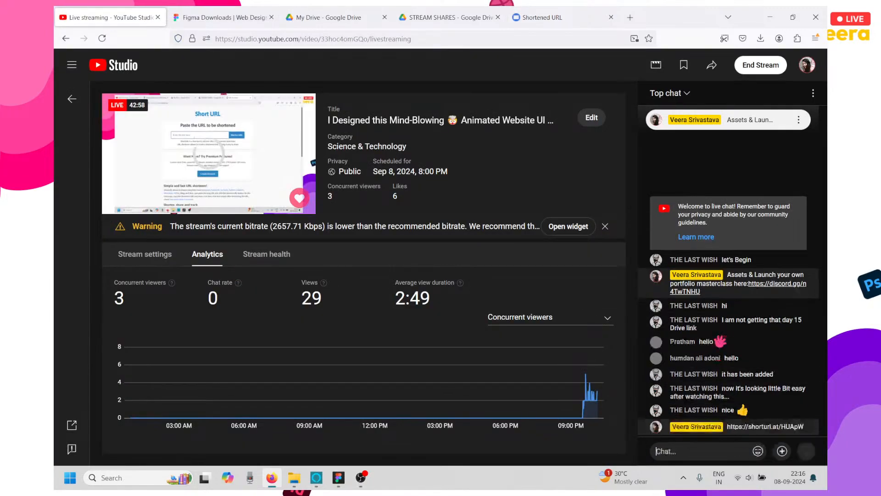
- Switch back to the Figma prototype and demonstrate the red berries, pistachio and pineapple transitions in full screen
{"action": "left_click", "coordinate": [338, 478]}
{"action": "left_click", "coordinate": [445, 240]}
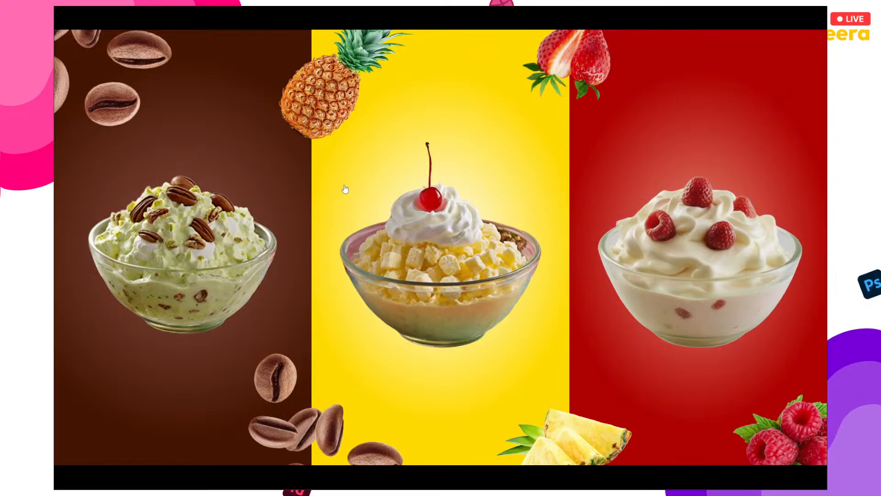
{"action": "mouse_move", "coordinate": [421, 9]}
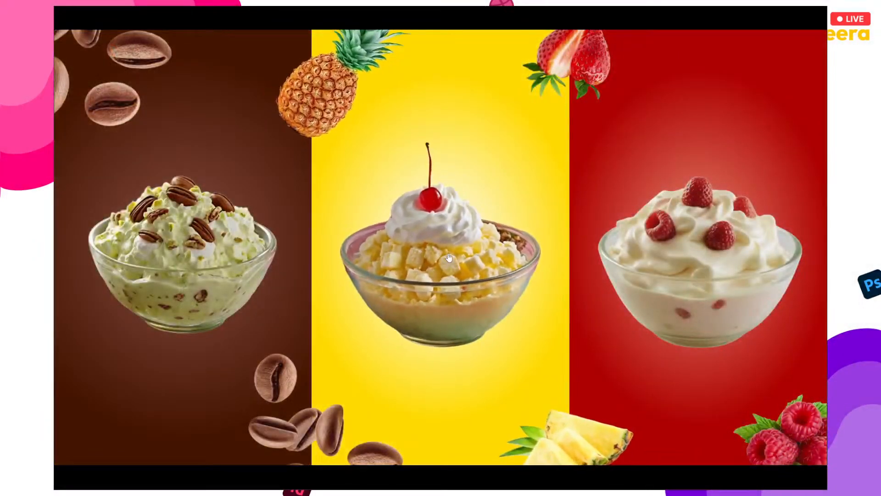
{"action": "left_click", "coordinate": [681, 261]}
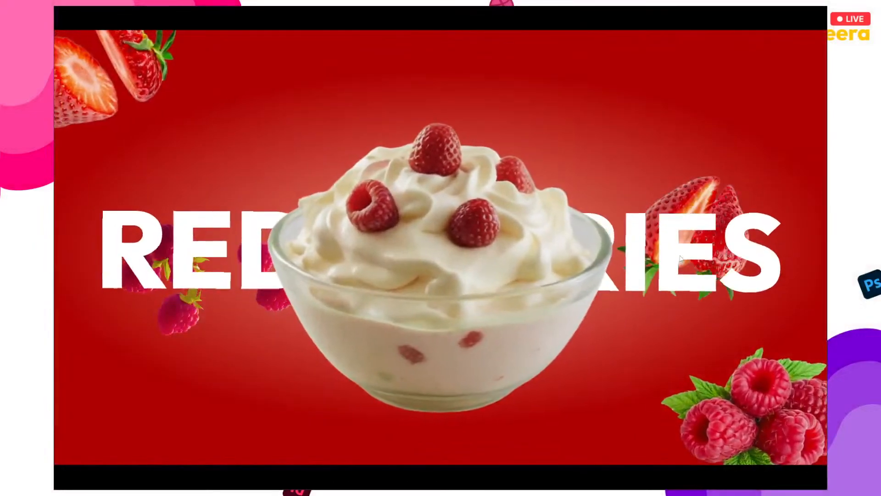
{"action": "left_click", "coordinate": [680, 261]}
{"action": "left_click", "coordinate": [240, 246]}
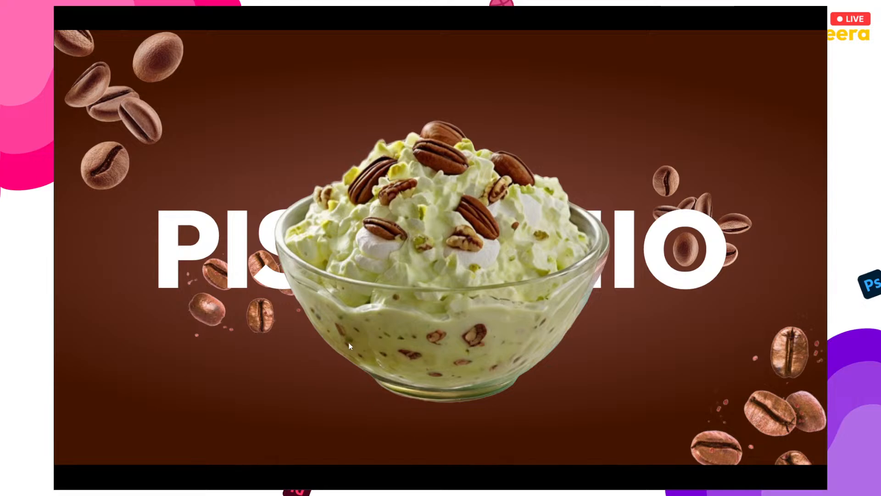
{"action": "left_click", "coordinate": [299, 375]}
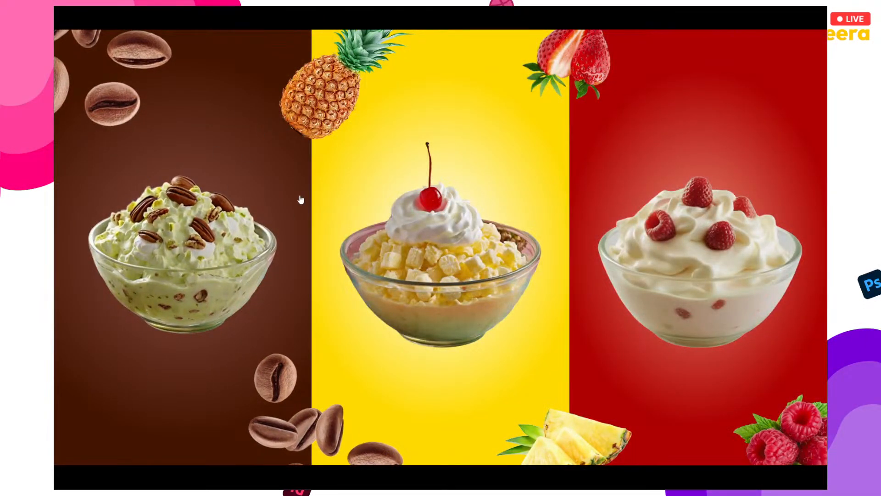
{"action": "left_click", "coordinate": [438, 262]}
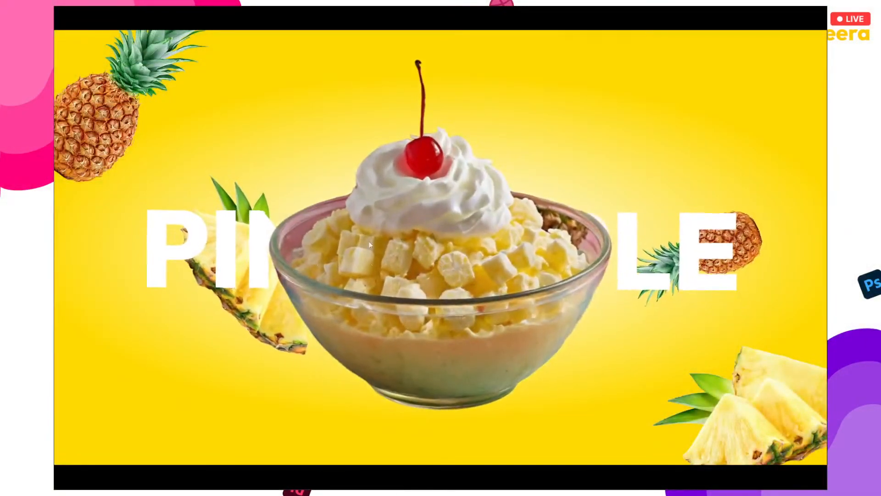
{"action": "left_click", "coordinate": [281, 223]}
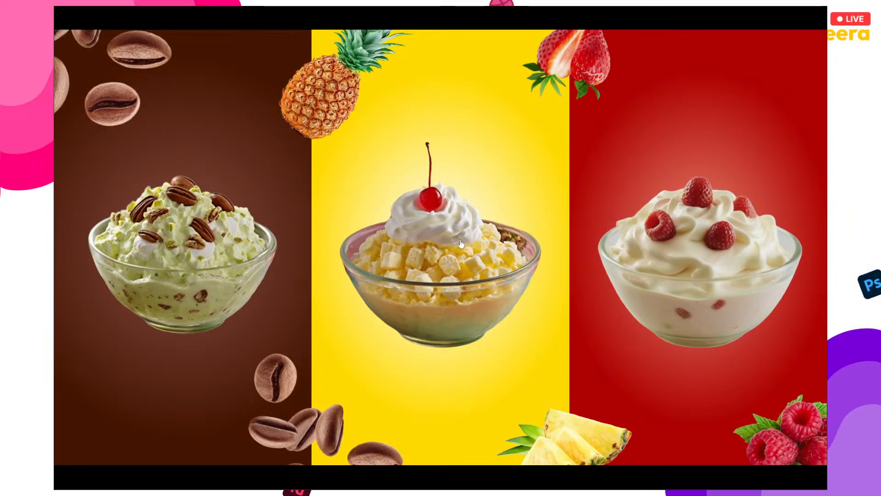
- Replay the pineapple transition several times in the prototype and return to the three-dessert overview
{"action": "left_click", "coordinate": [391, 176]}
{"action": "left_click", "coordinate": [391, 176]}
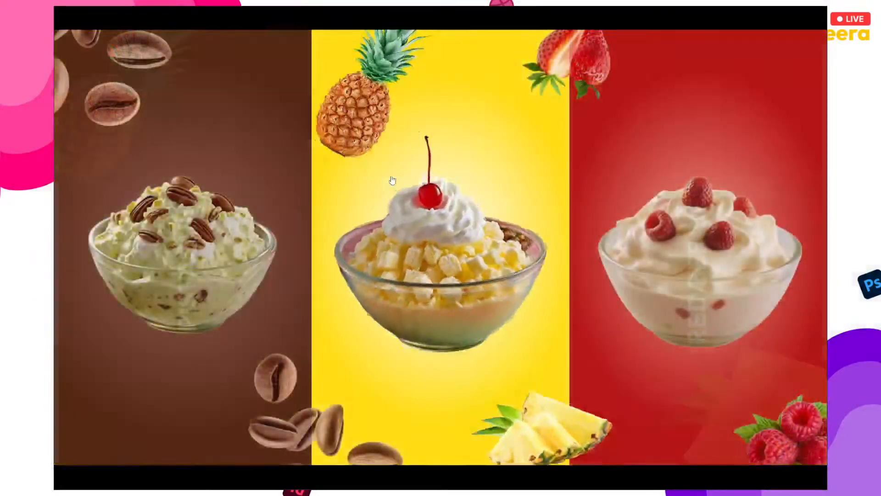
{"action": "left_click", "coordinate": [391, 176]}
{"action": "left_click", "coordinate": [494, 144]}
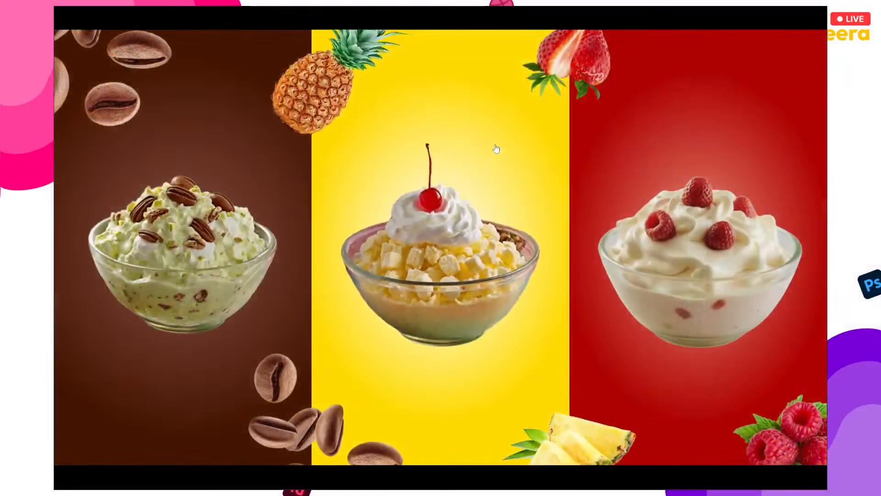
{"action": "left_click", "coordinate": [492, 143]}
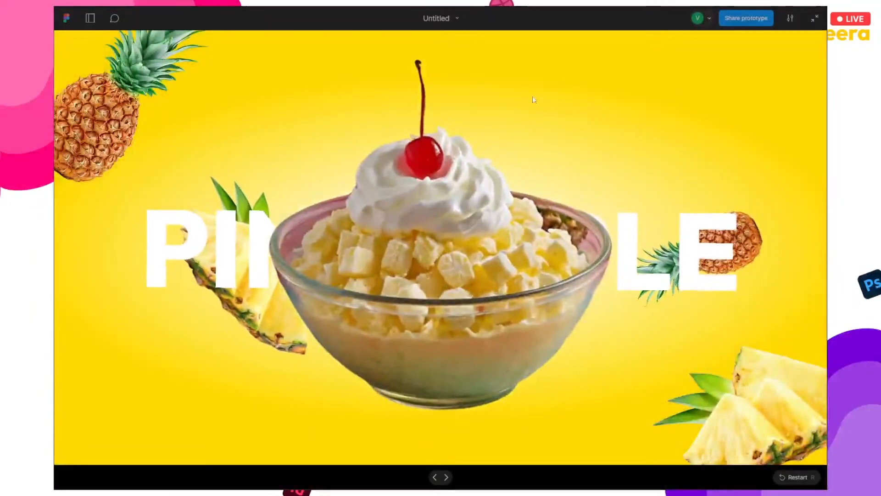
{"action": "left_click", "coordinate": [442, 251]}
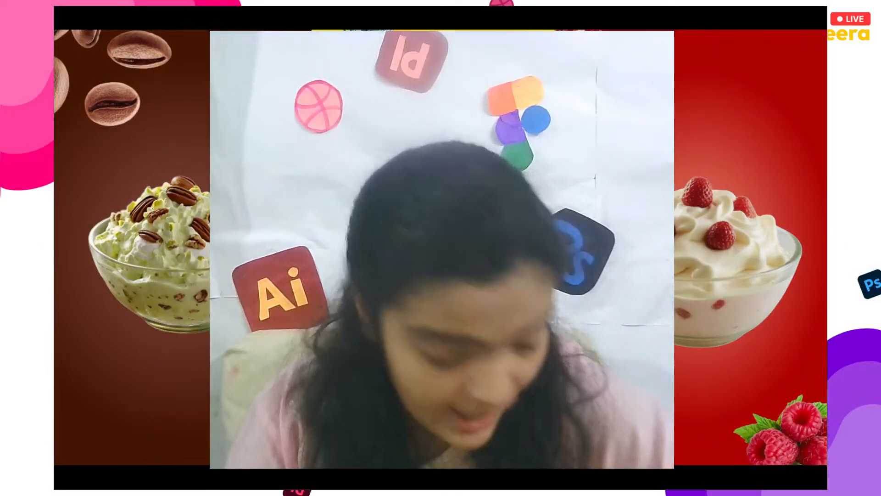
{"action": "key", "text": "super+Tab"}
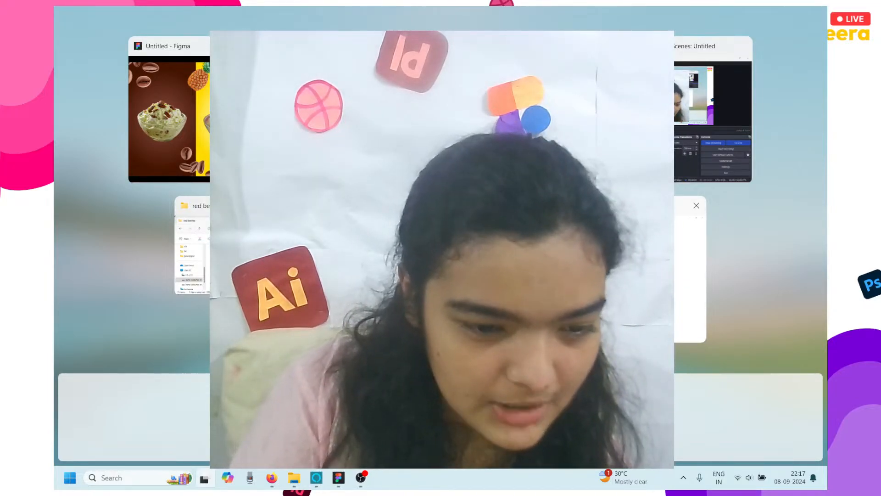
{"action": "left_click", "coordinate": [234, 120]}
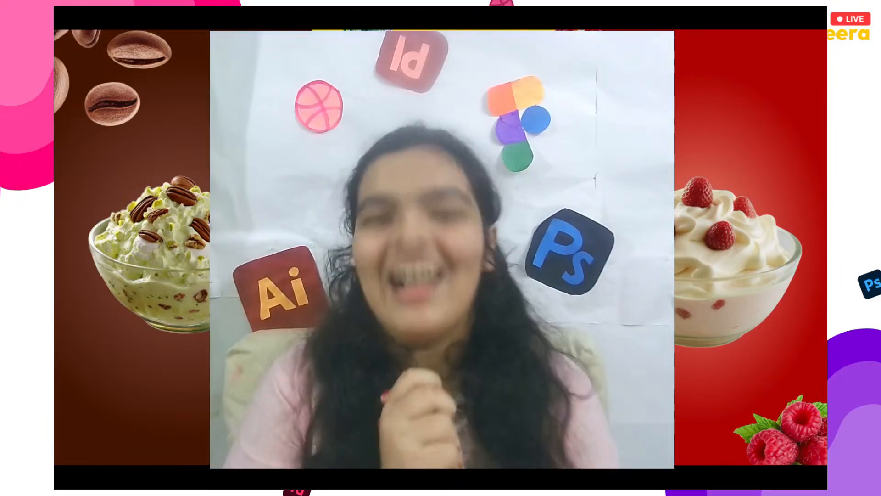
{"action": "key", "text": "super+Tab"}
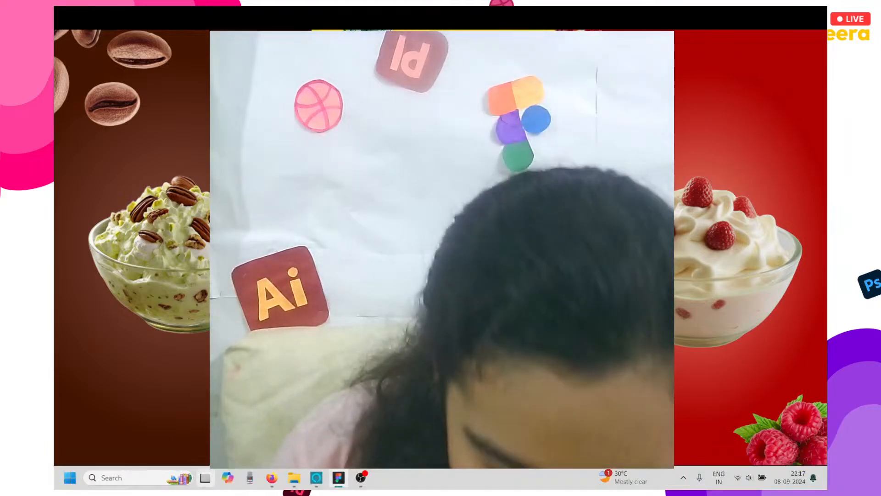